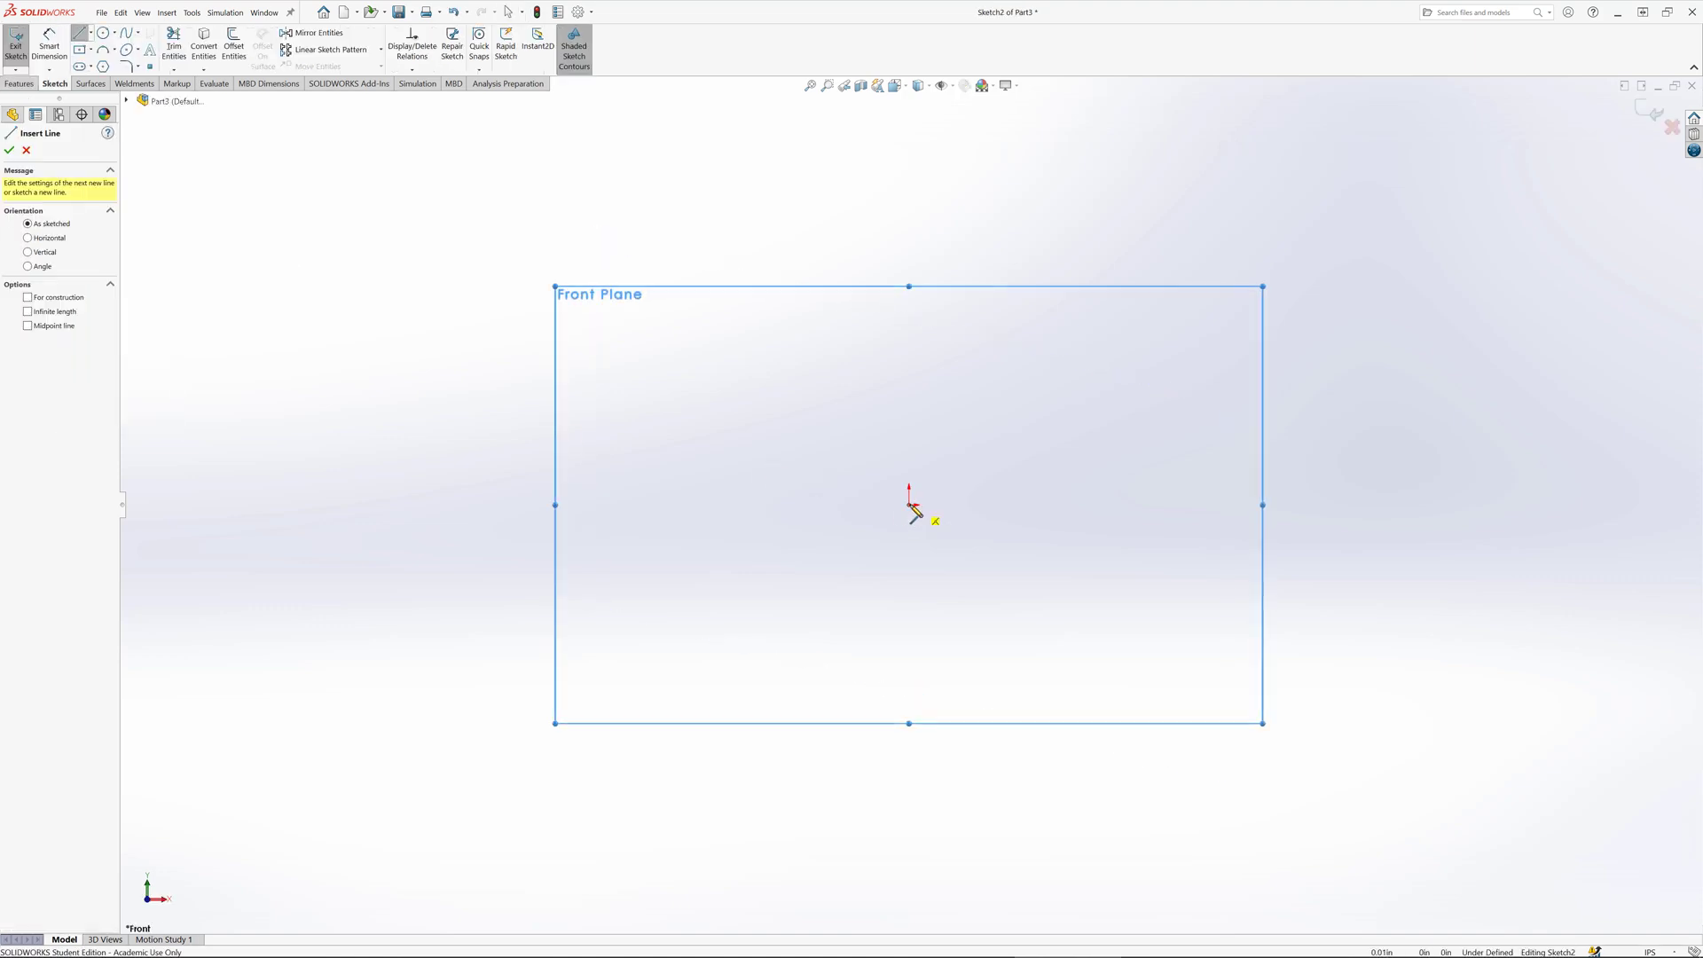
Step: Sketch a horizontal line, a tangent arc and a vertical leg from the origin
left_click(909, 505)
left_click(1131, 505)
key("a")
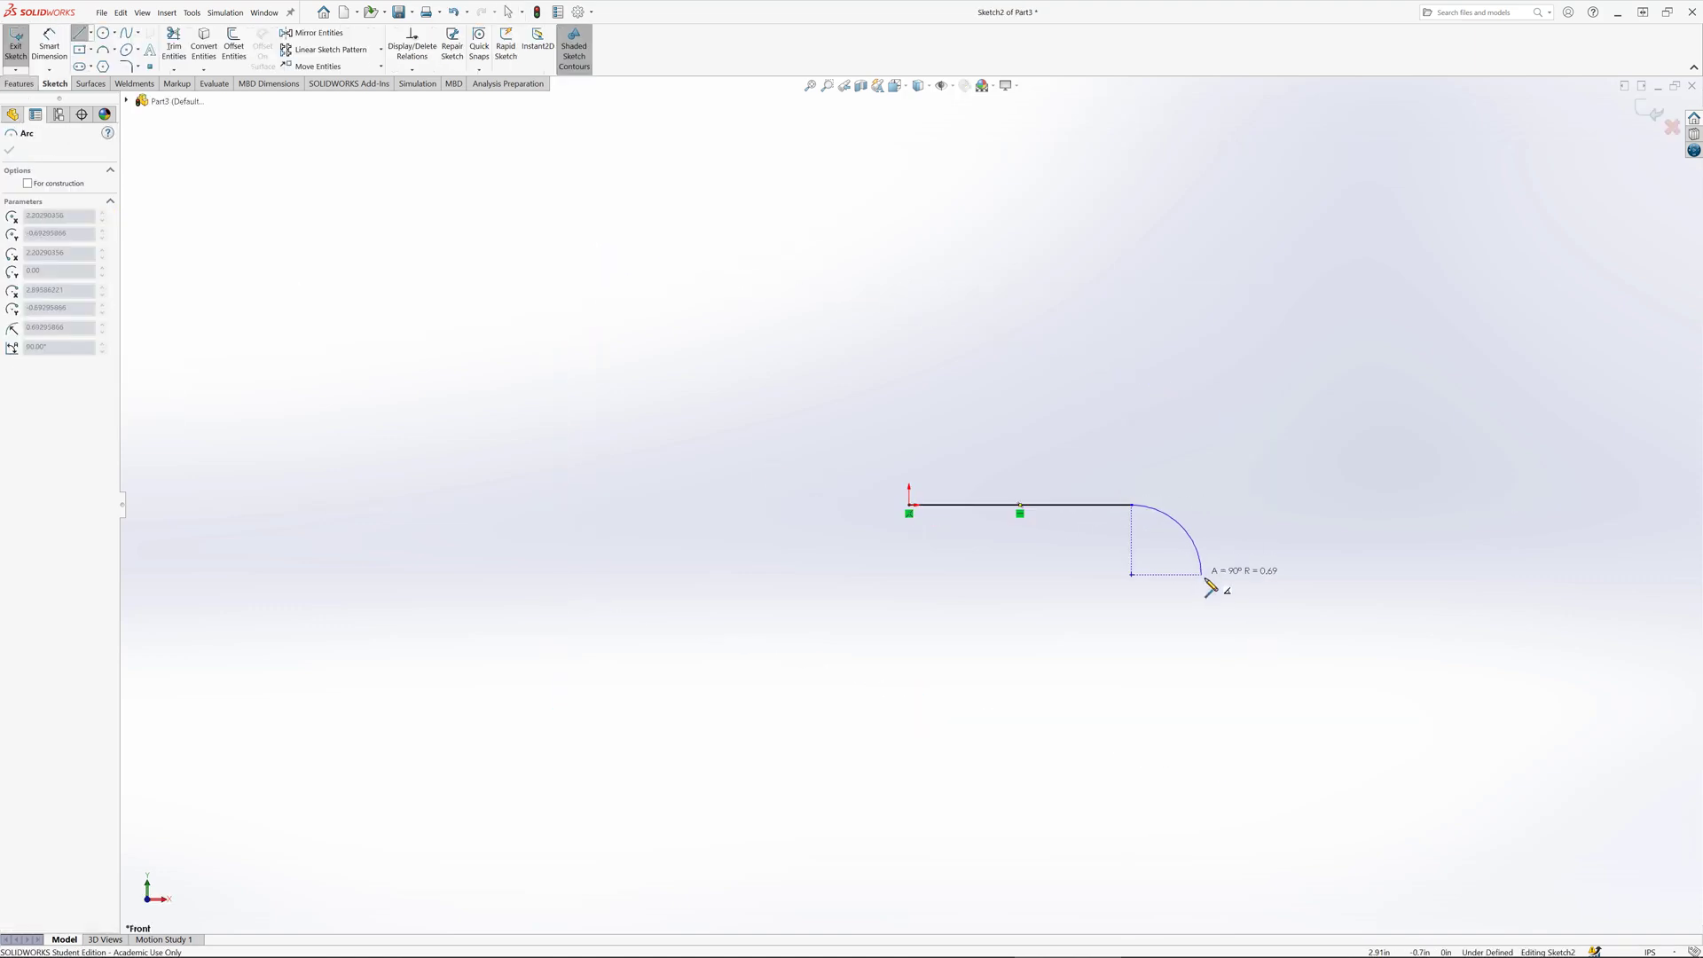
left_click(1206, 581)
left_click(1206, 640)
key("Escape")
Step: Dimension the path: 36 line length, R6 arc, 6 vertical leg, then exit the sketch
key("d")
left_click(1087, 505)
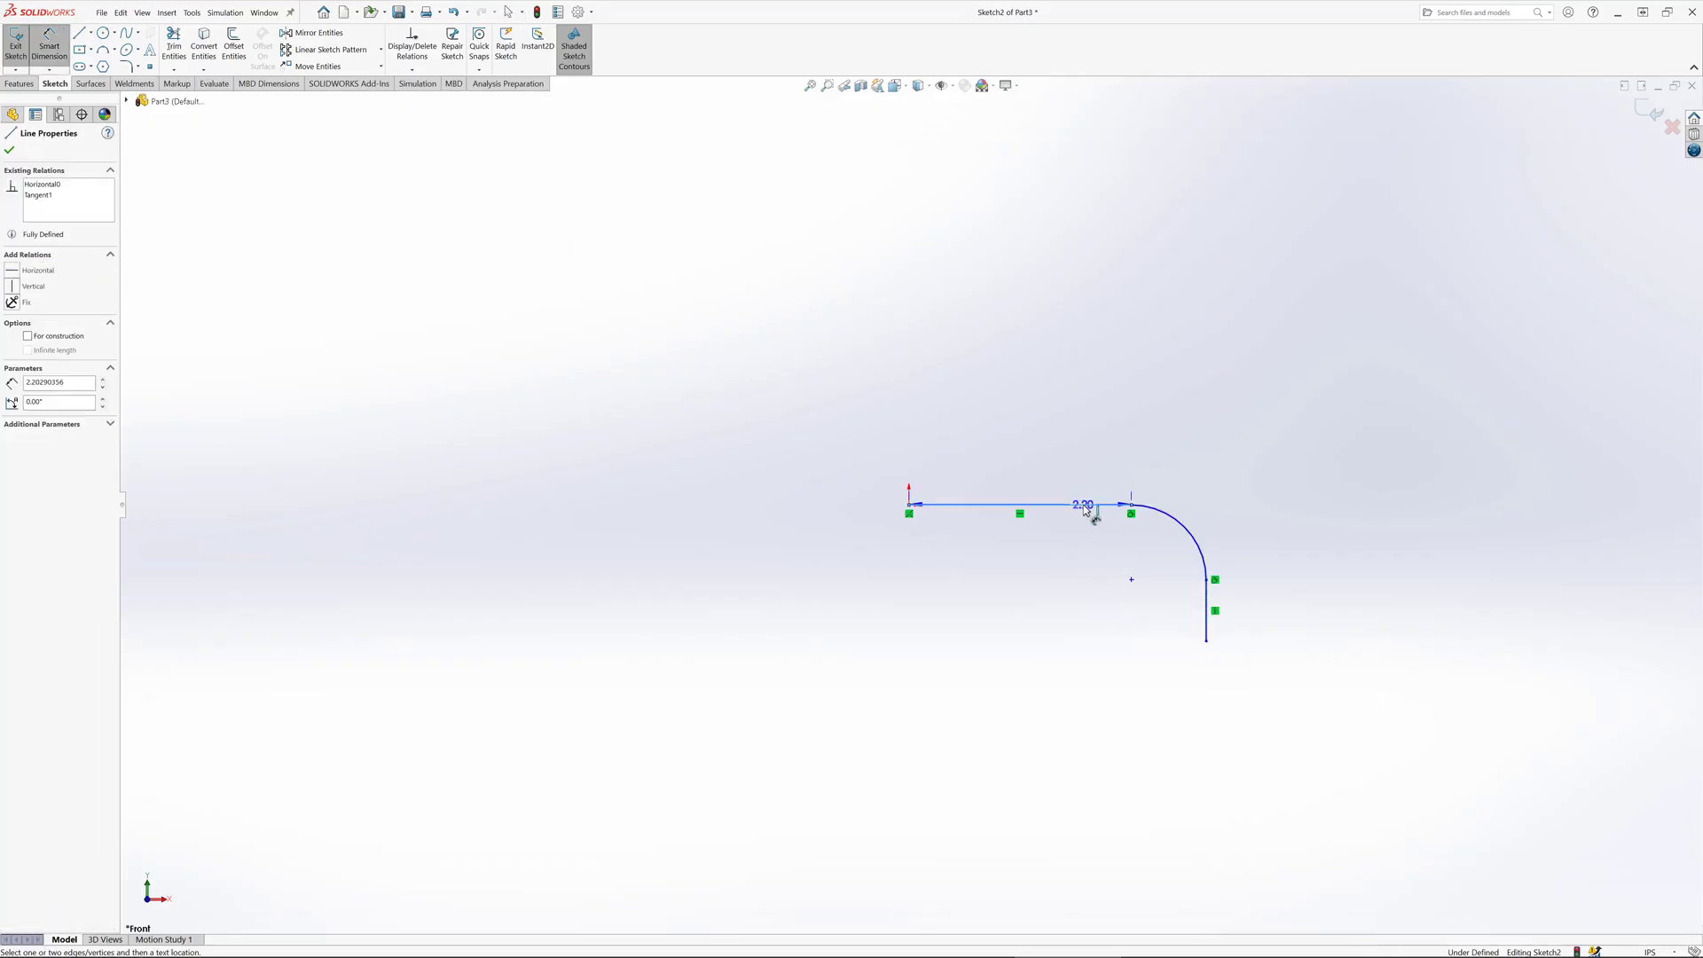
left_click(1047, 559)
type("36")
key("Return")
left_click(1164, 518)
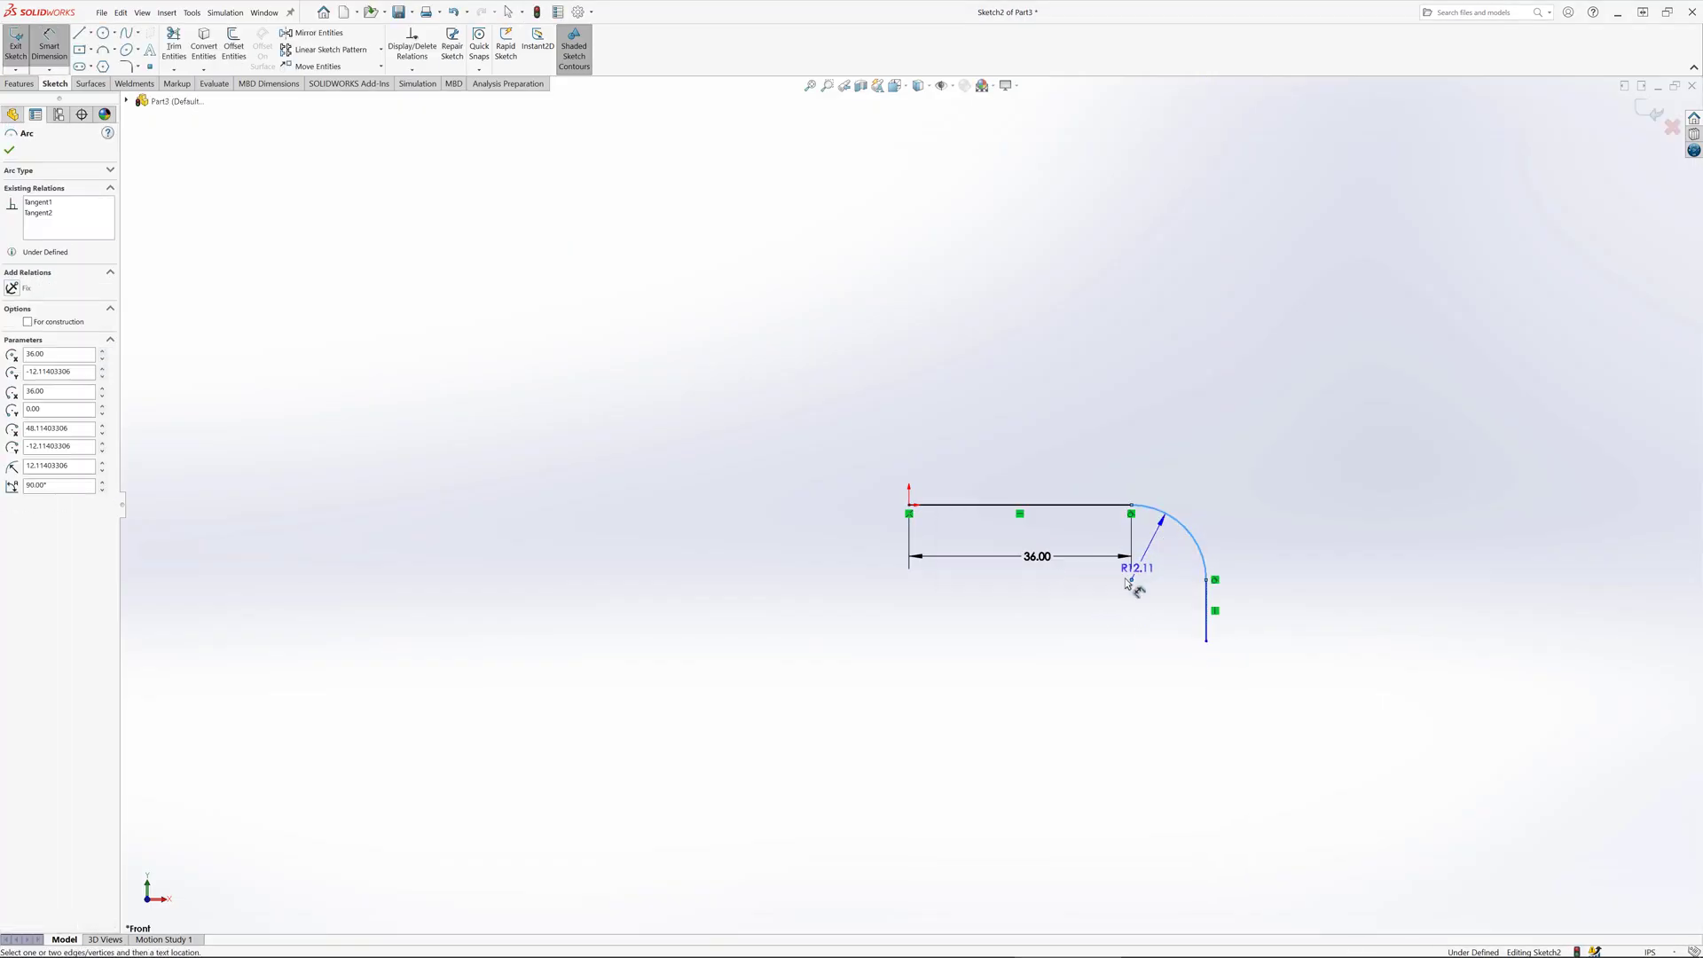
left_click(1095, 573)
type("6")
key("Return")
left_click(1169, 575)
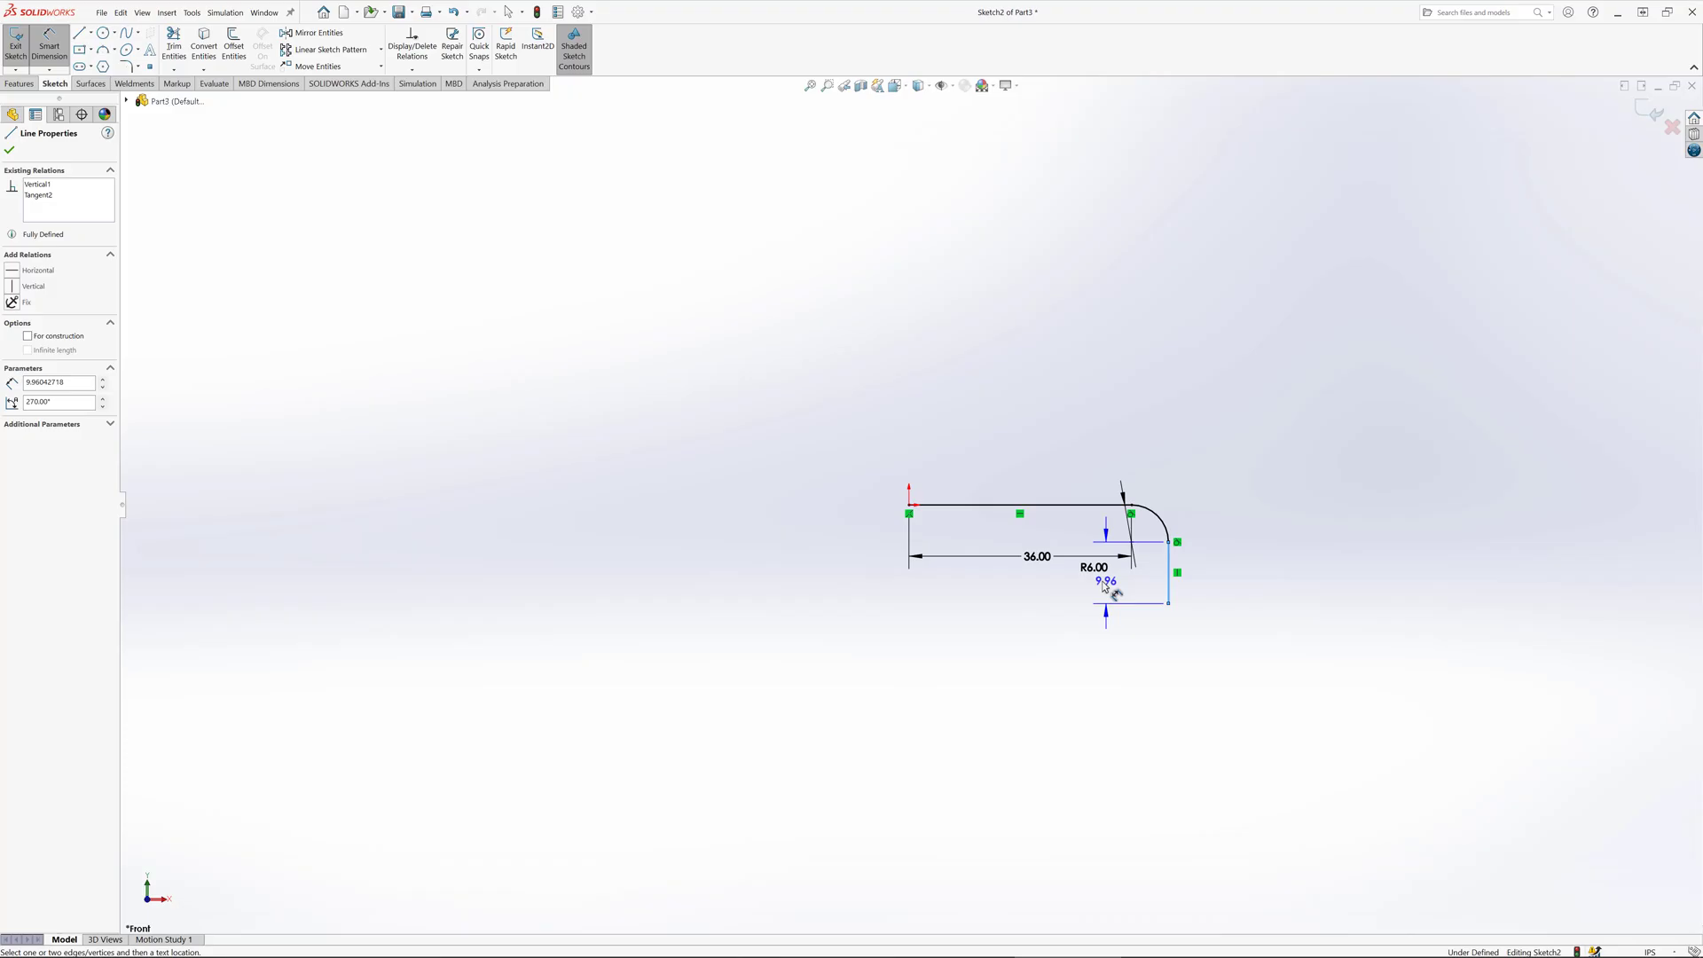
left_click(1060, 572)
type("6.00in")
key("Return")
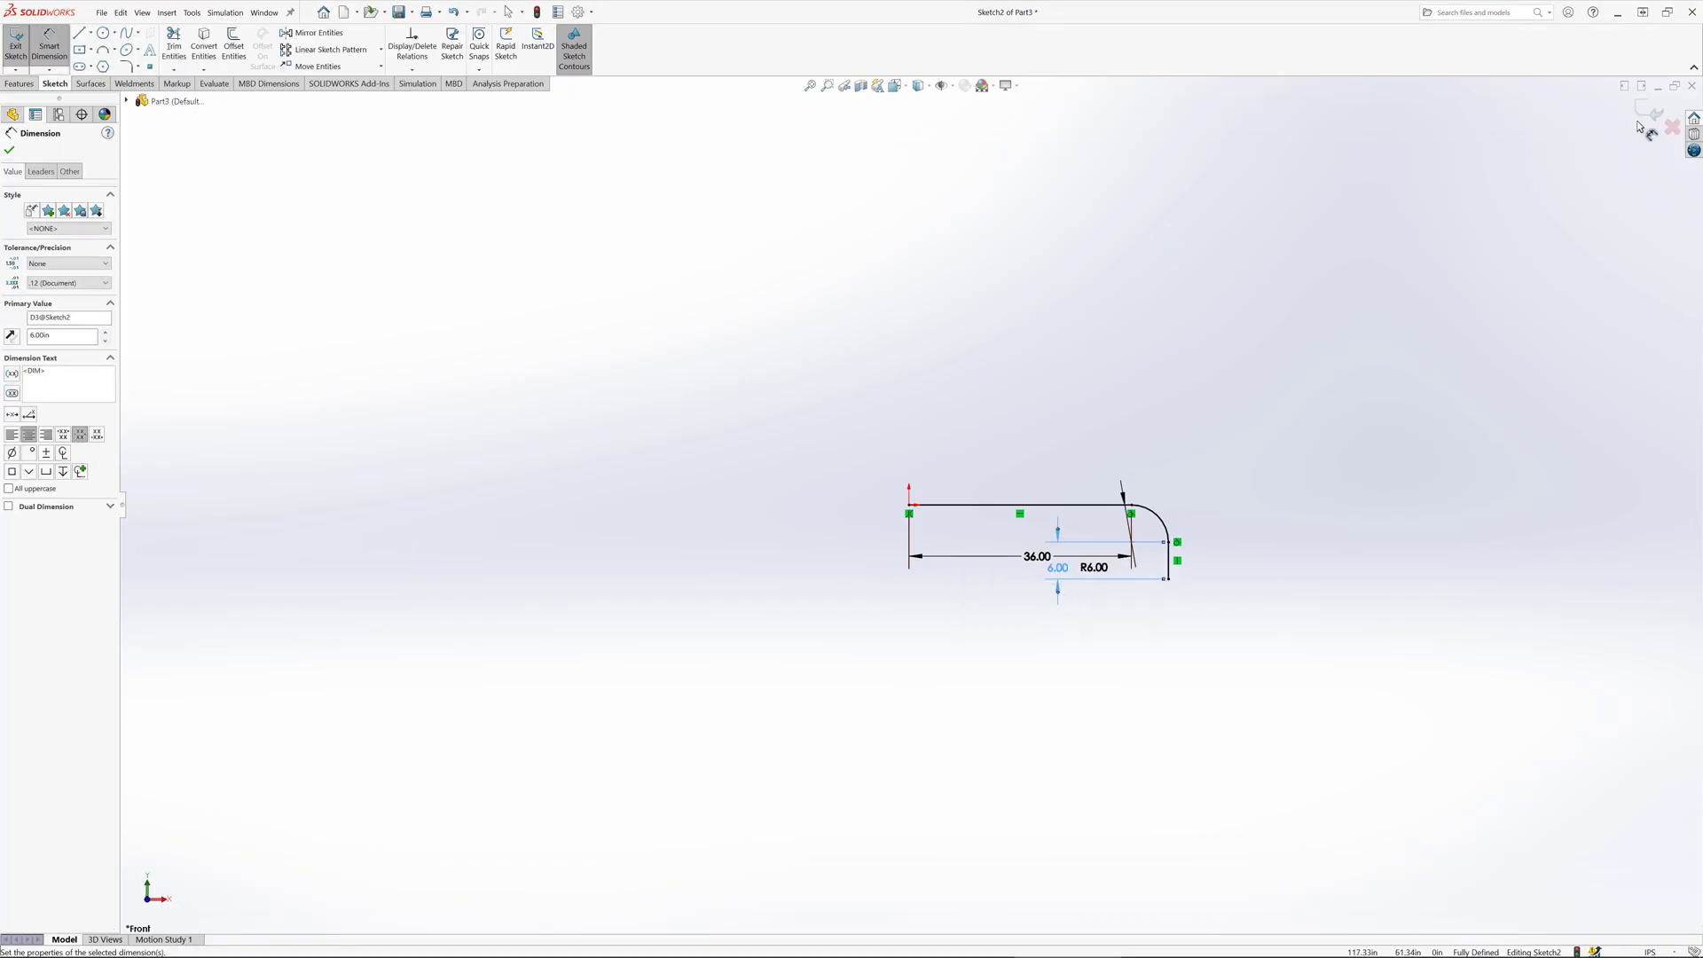
left_click(1649, 120)
Step: Draw a center rectangle at the origin on the Right Plane
left_click(16, 40)
key("Escape")
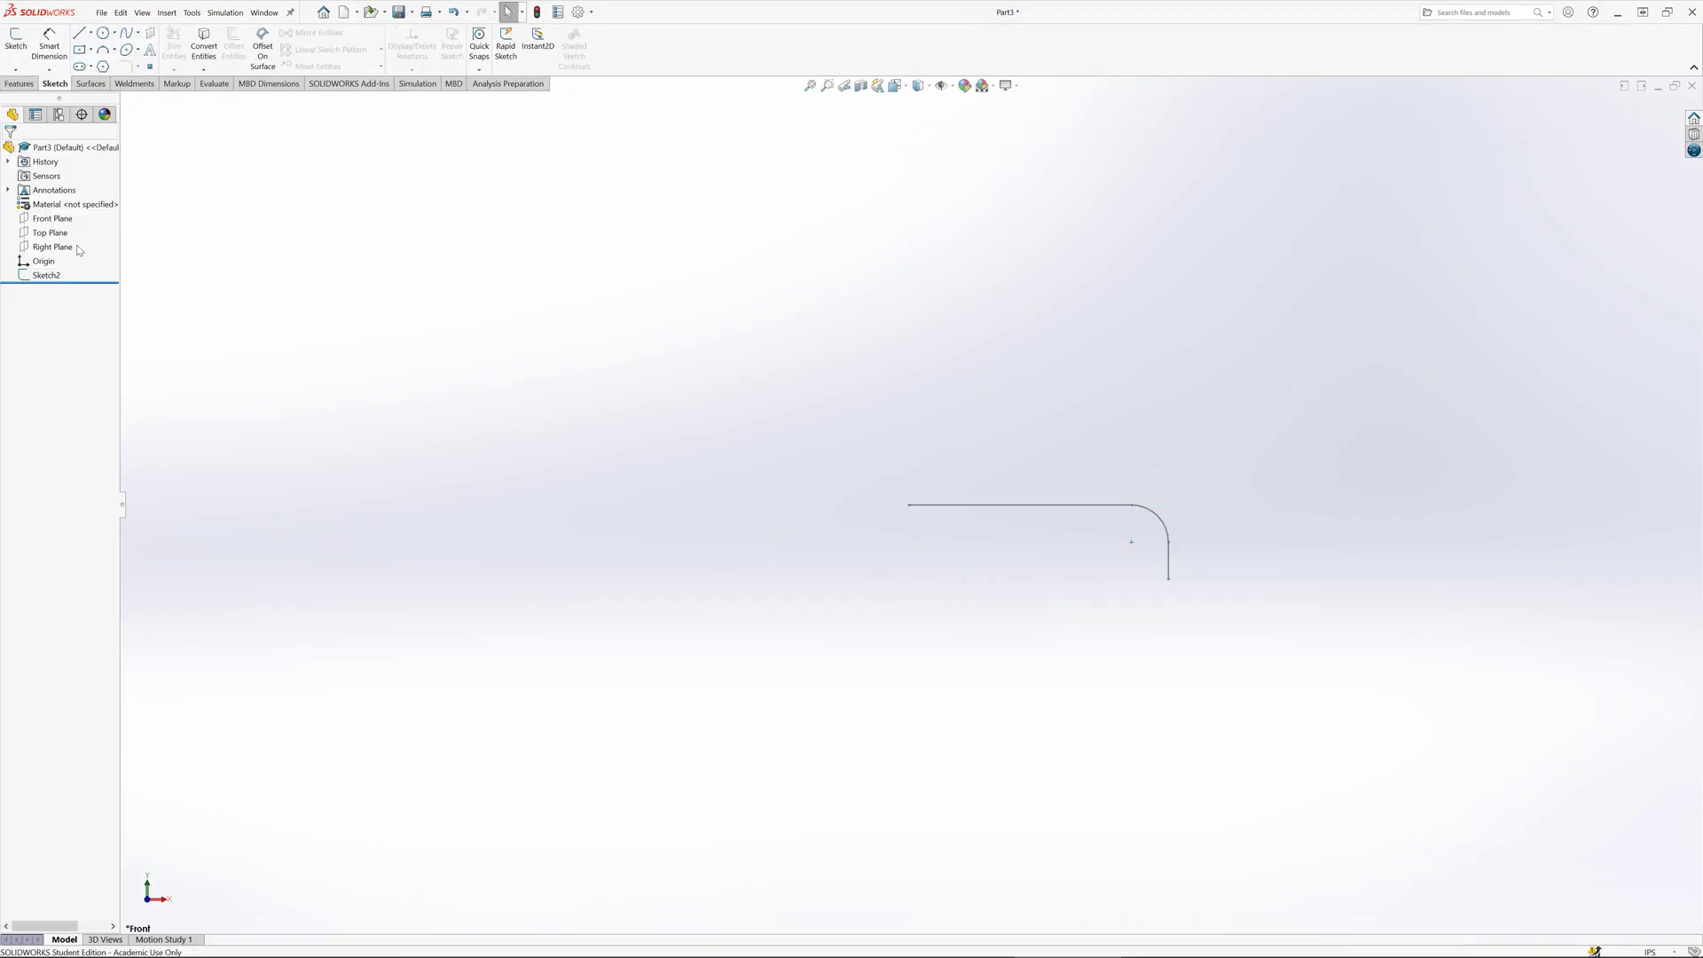
left_click(78, 249)
left_click(16, 40)
left_click(80, 49)
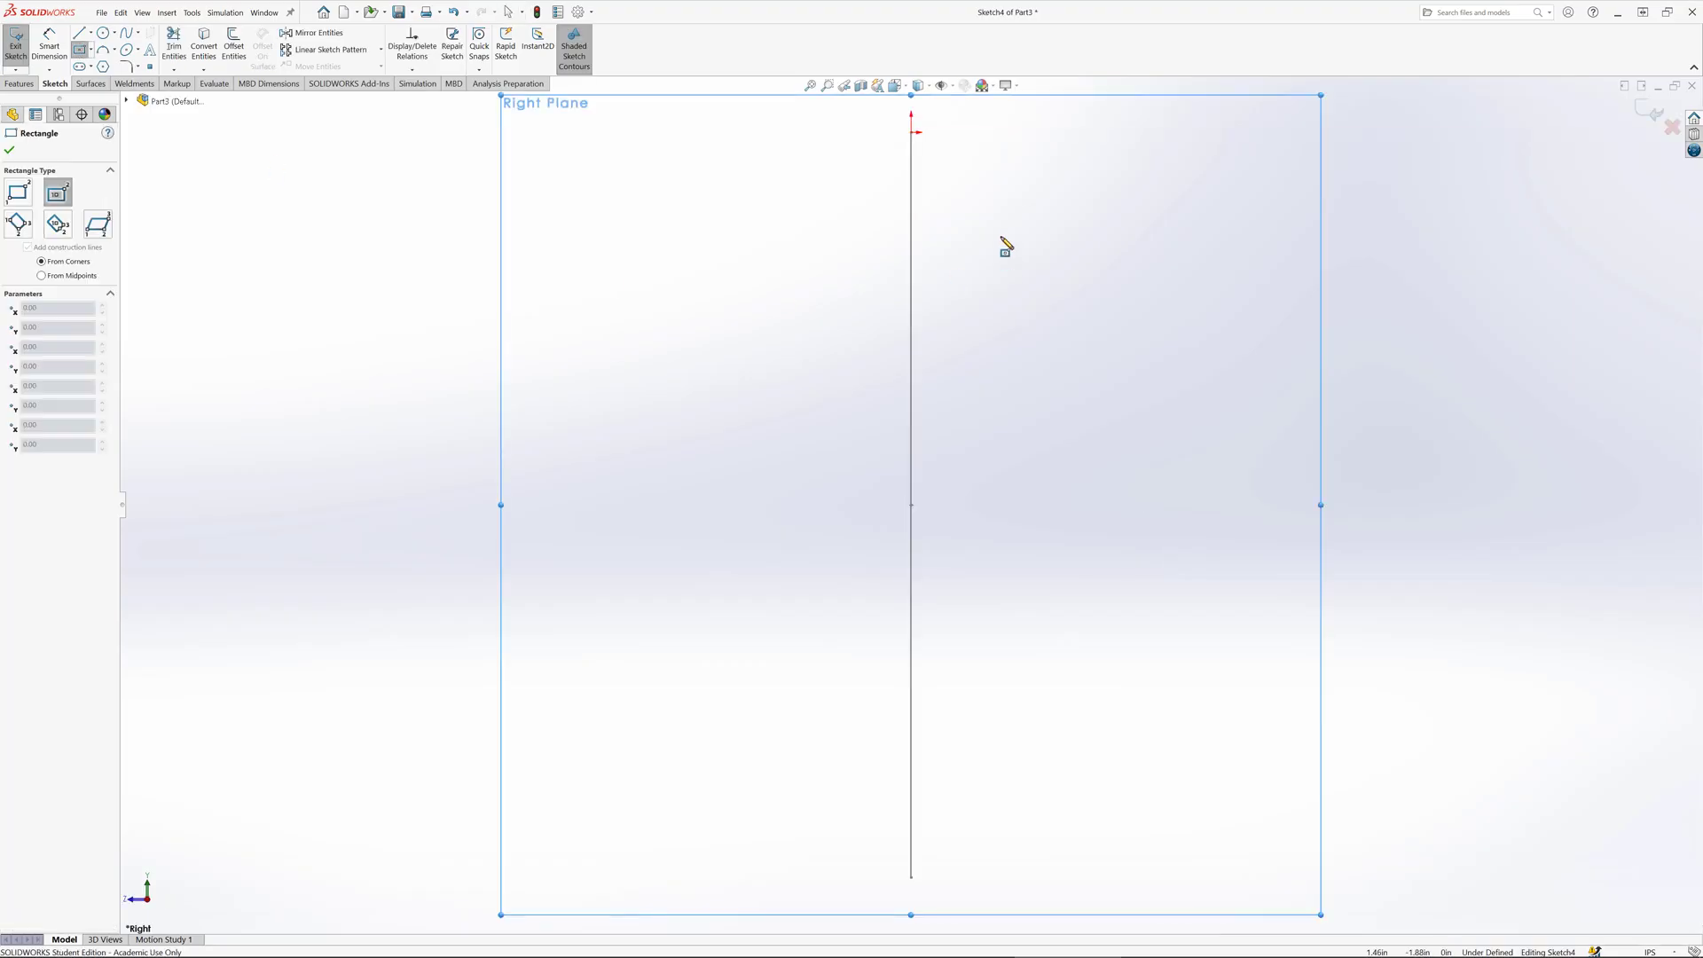
left_click(911, 131)
left_click(765, 171)
Step: Dimension the rectangle 6 wide by 2 high and exit the profile sketch
key("d")
left_click(798, 171)
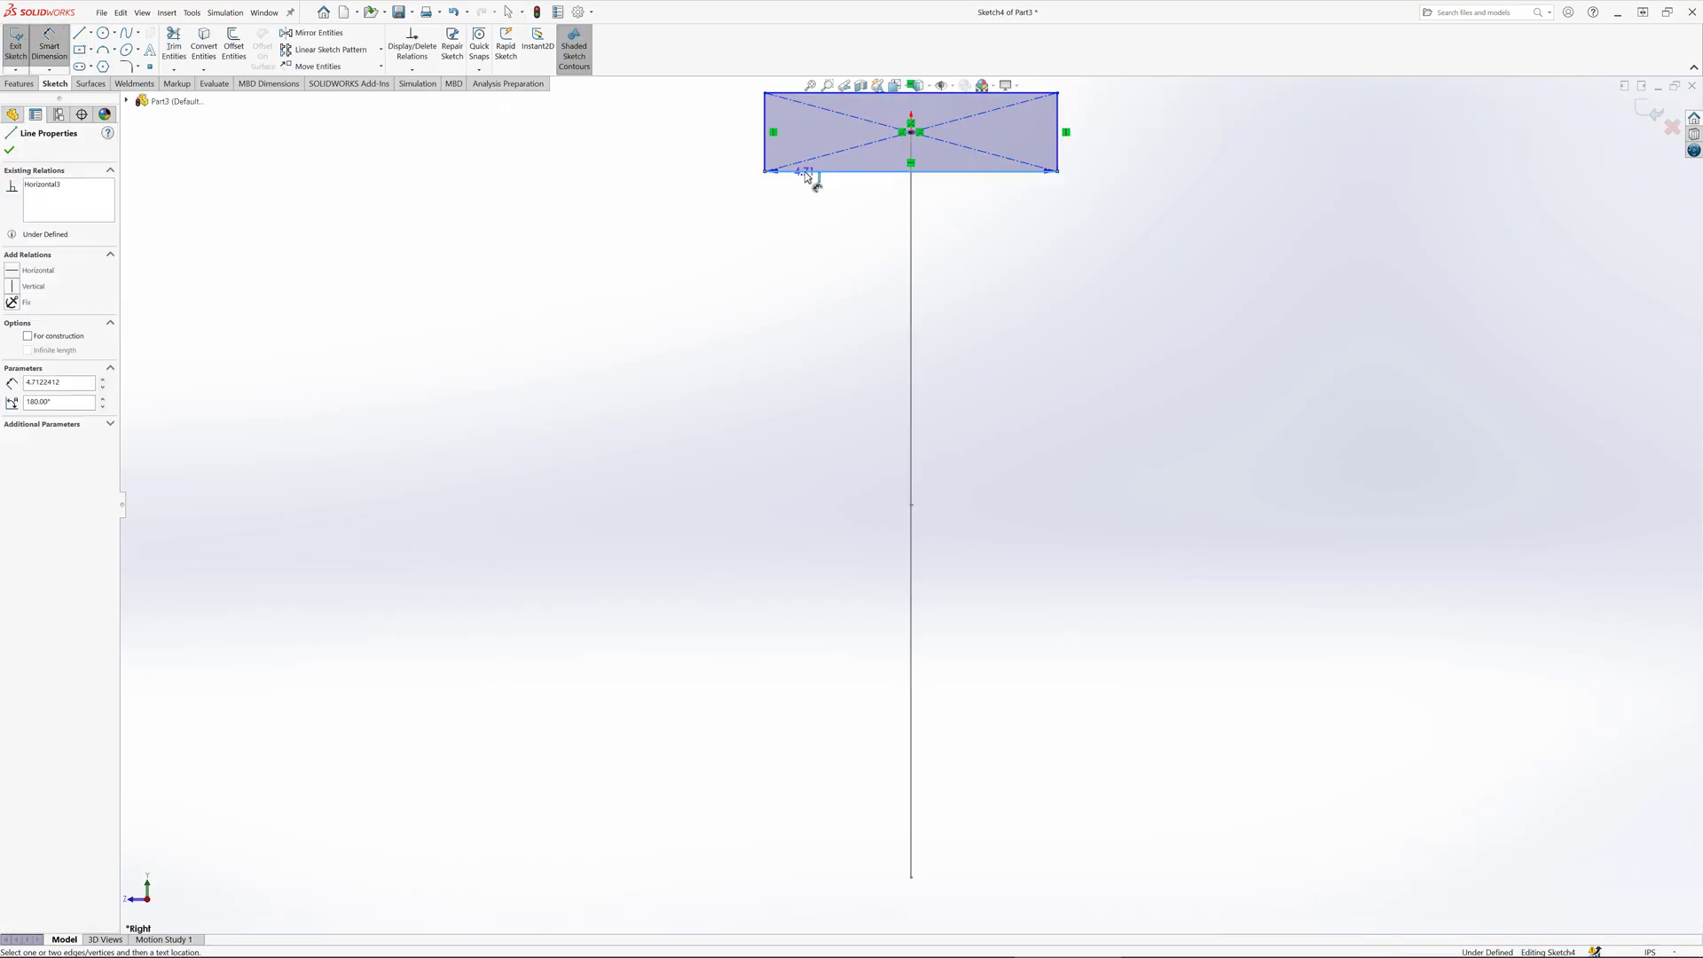
left_click(866, 232)
type("6")
key("Return")
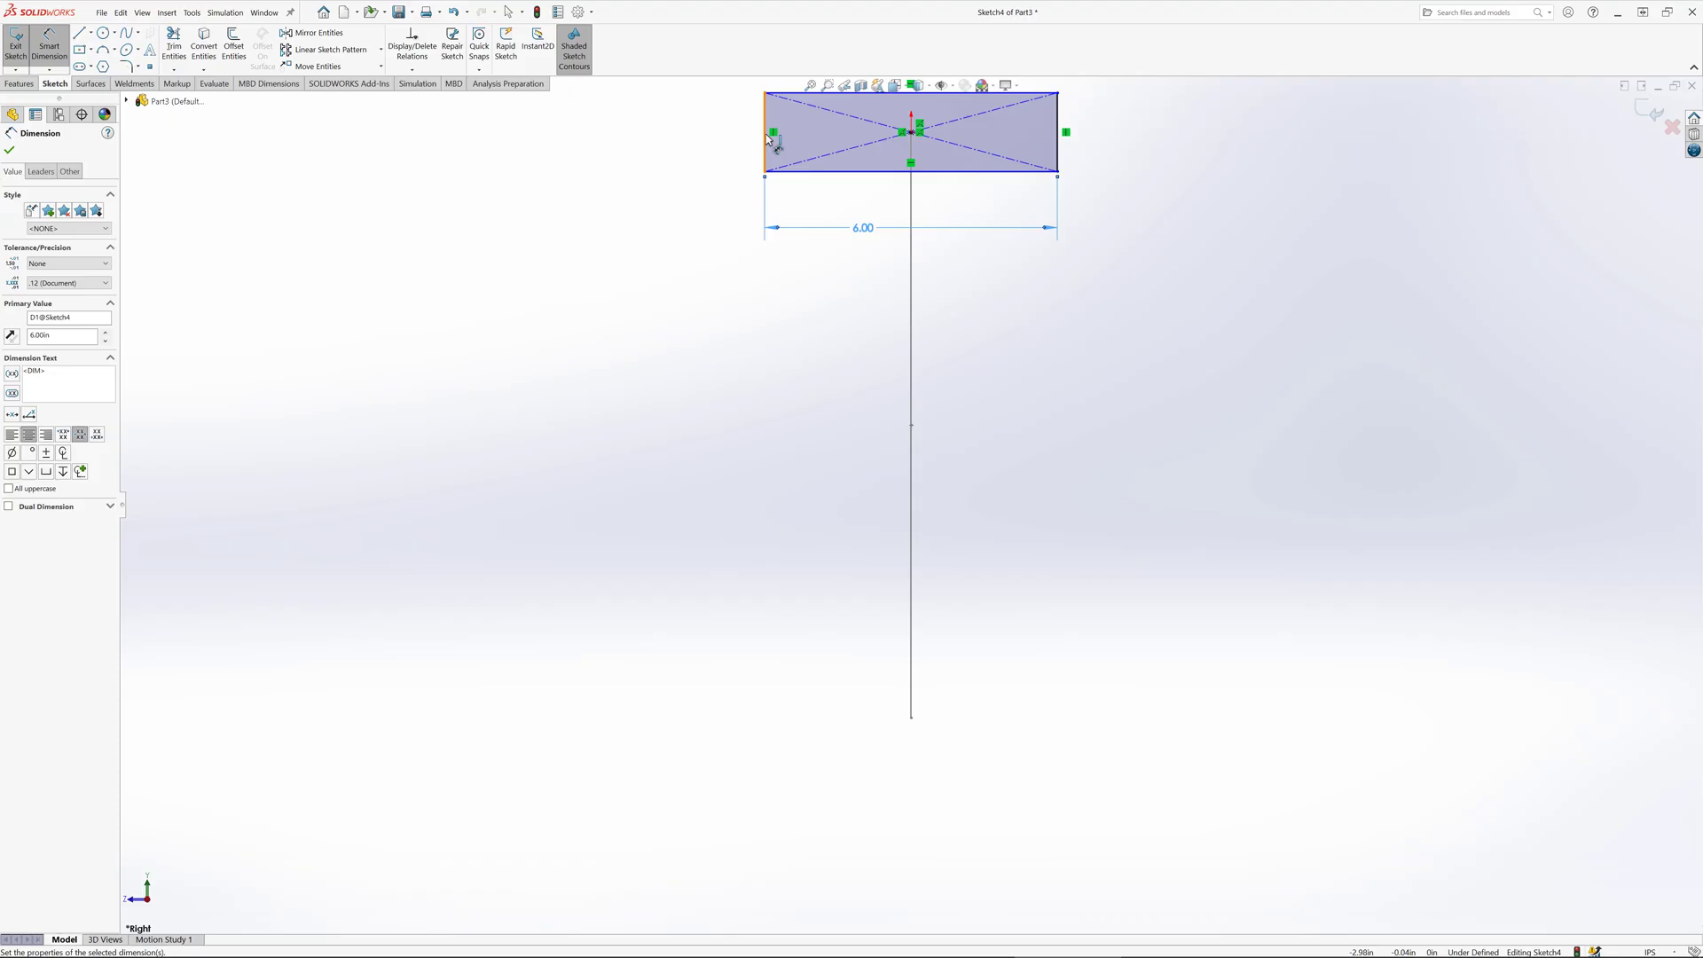
left_click(768, 139)
left_click(700, 137)
type("2")
key("Return")
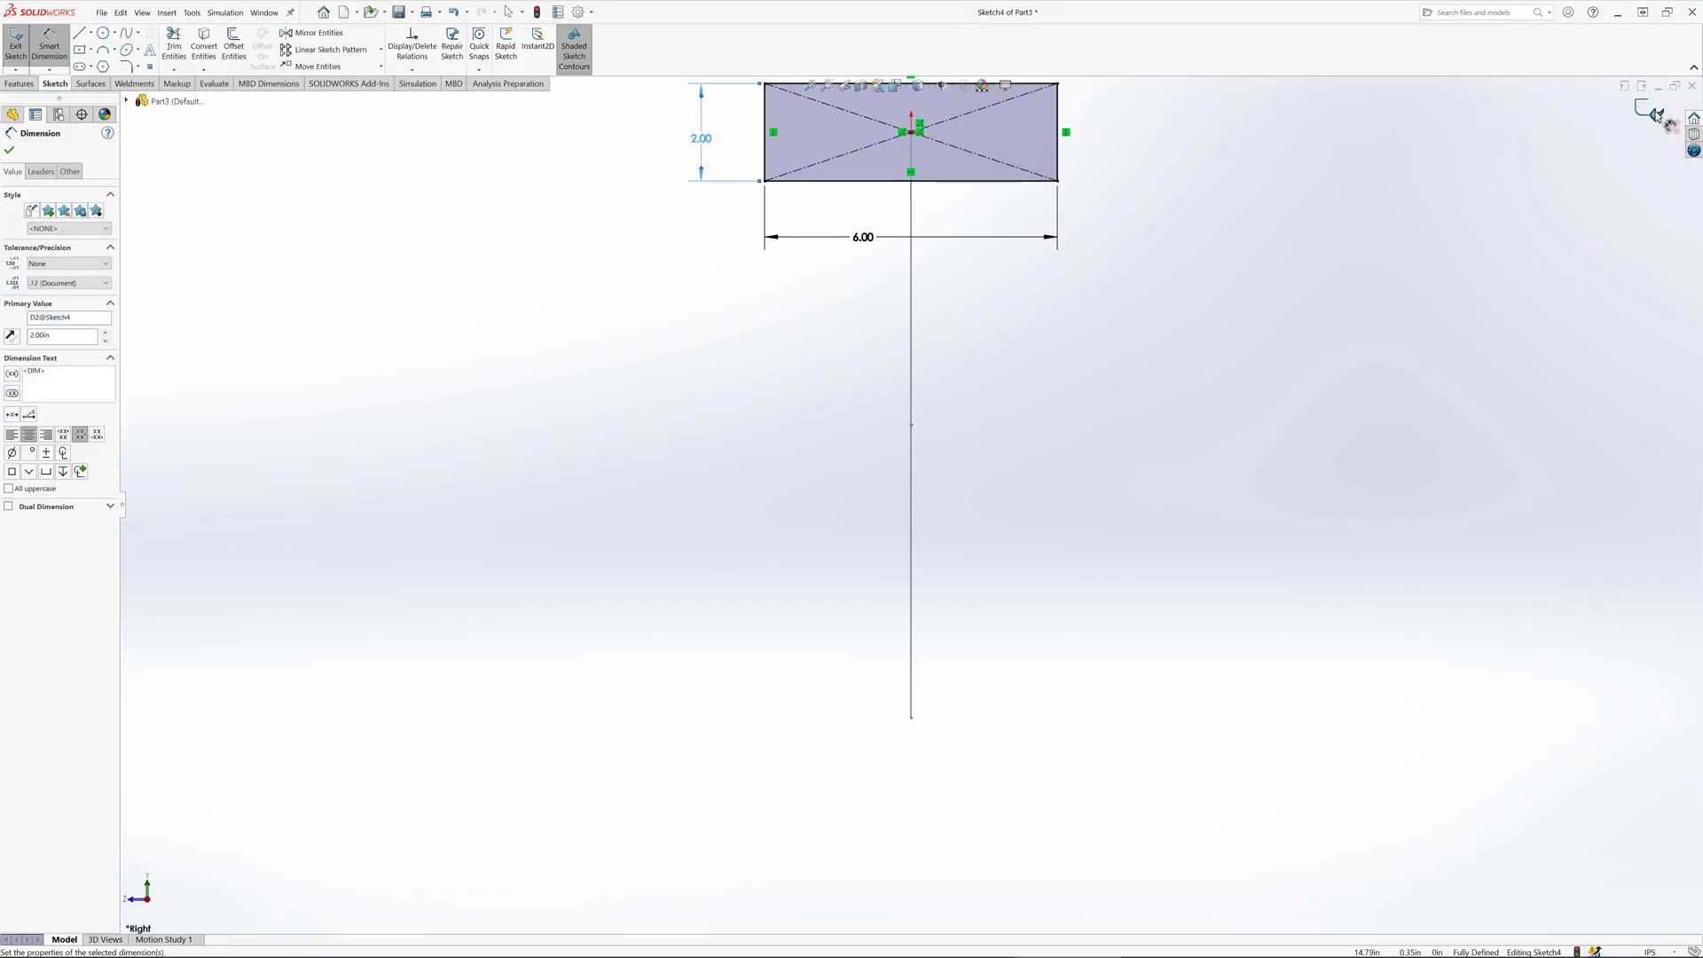
left_click(1657, 115)
Step: Create a Swept Boss/Base of the rectangle along the bent path line
left_click(19, 84)
left_click(116, 33)
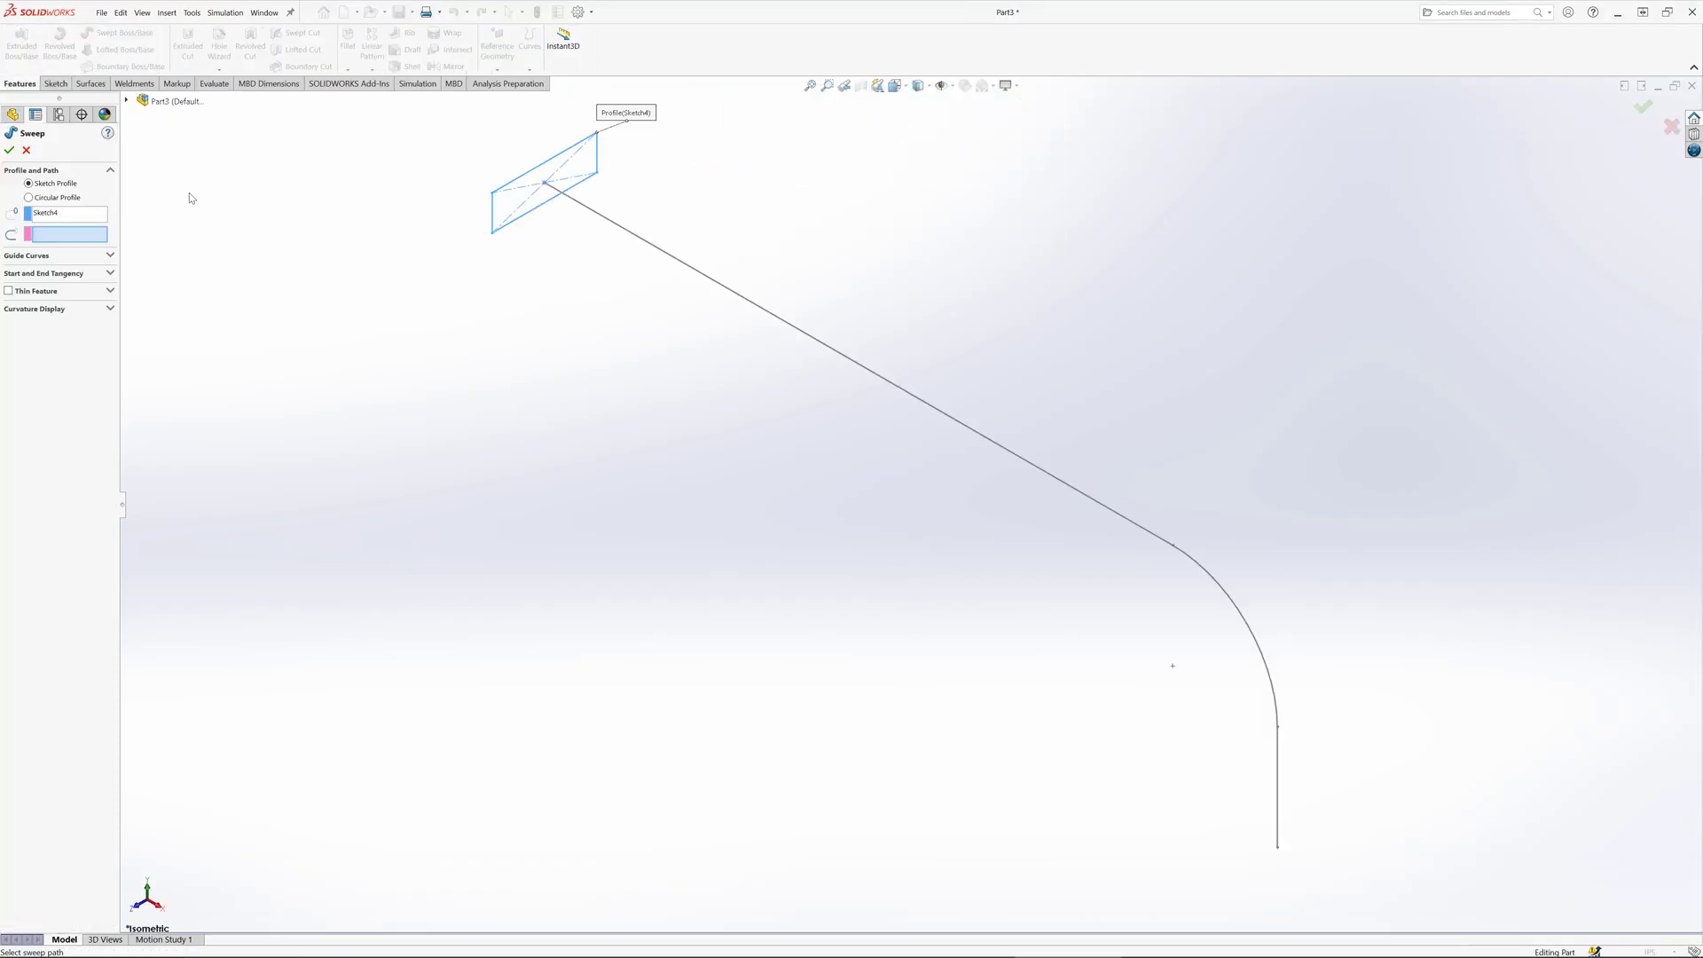
left_click(632, 240)
key("Return")
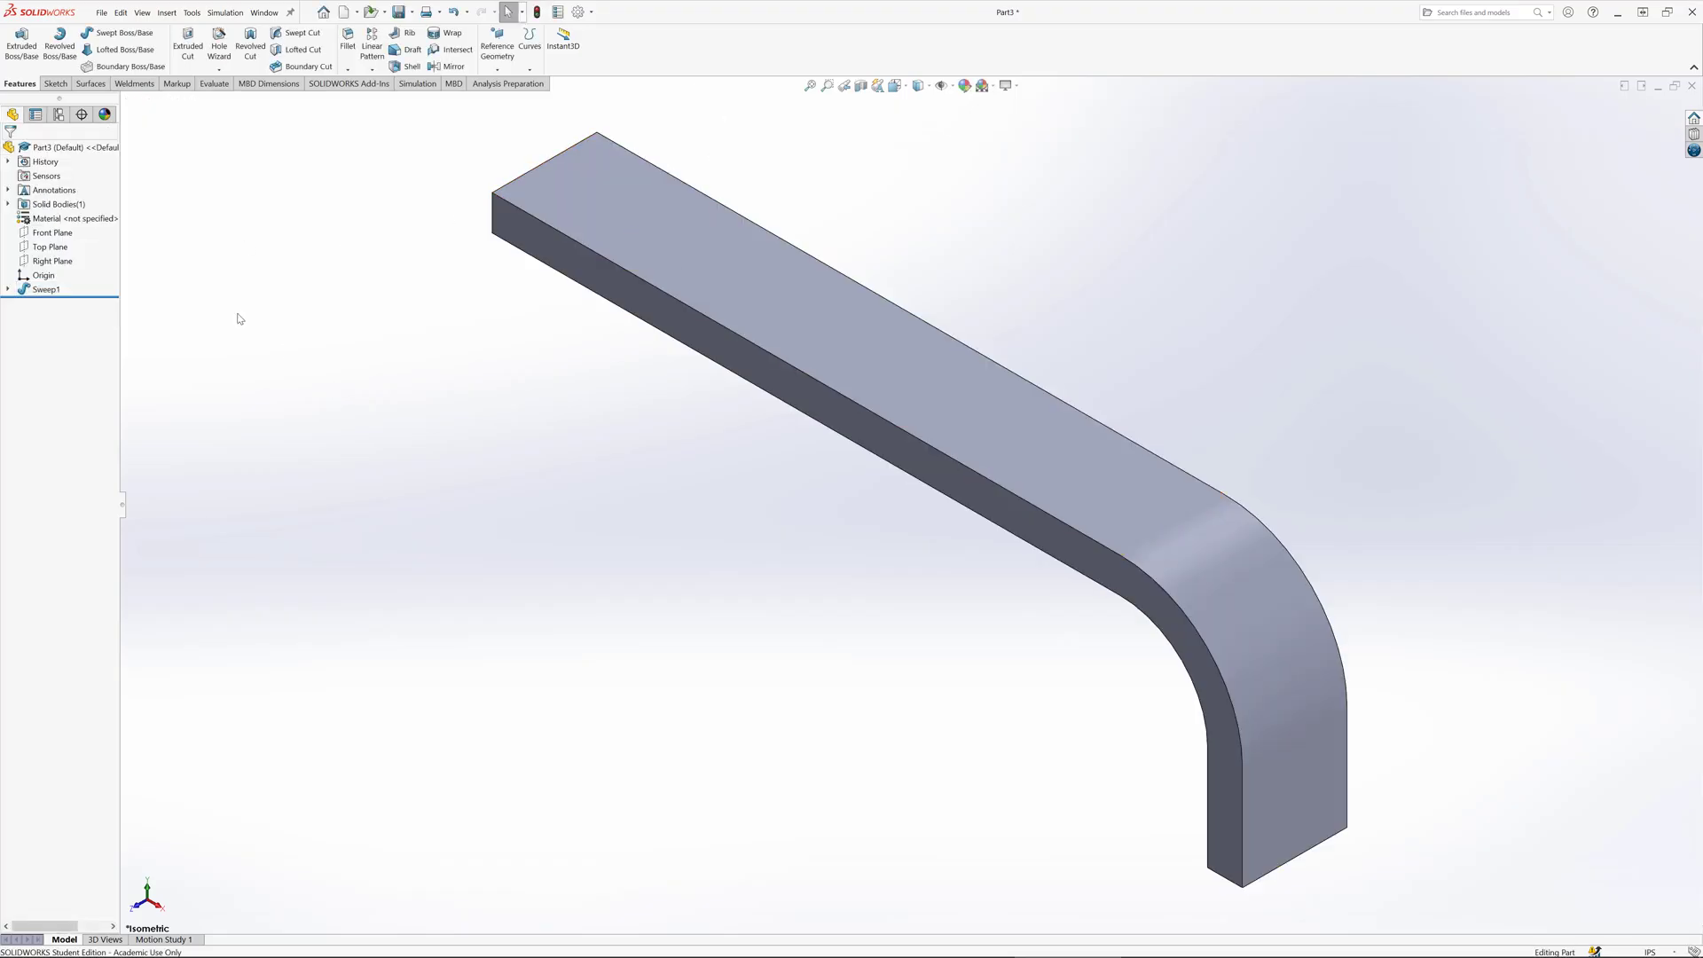
Step: Apply 6061 Alloy from Aluminium Alloys with English (IPS) units in Edit Material
right_click(89, 222)
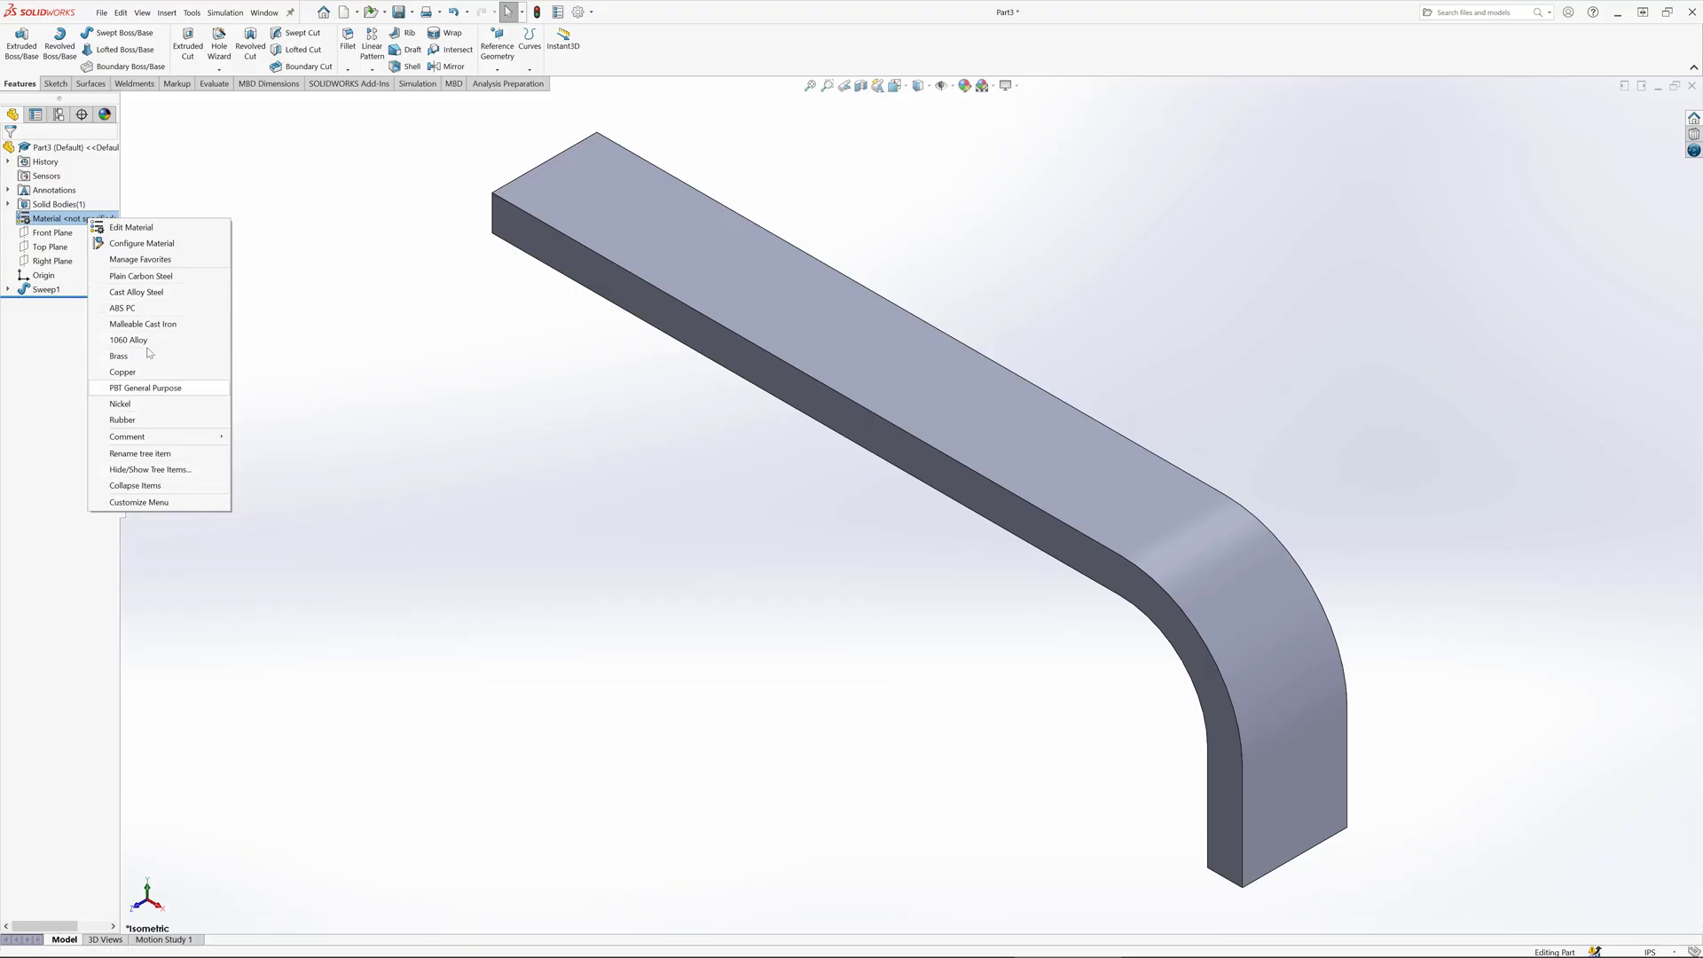
left_click(131, 227)
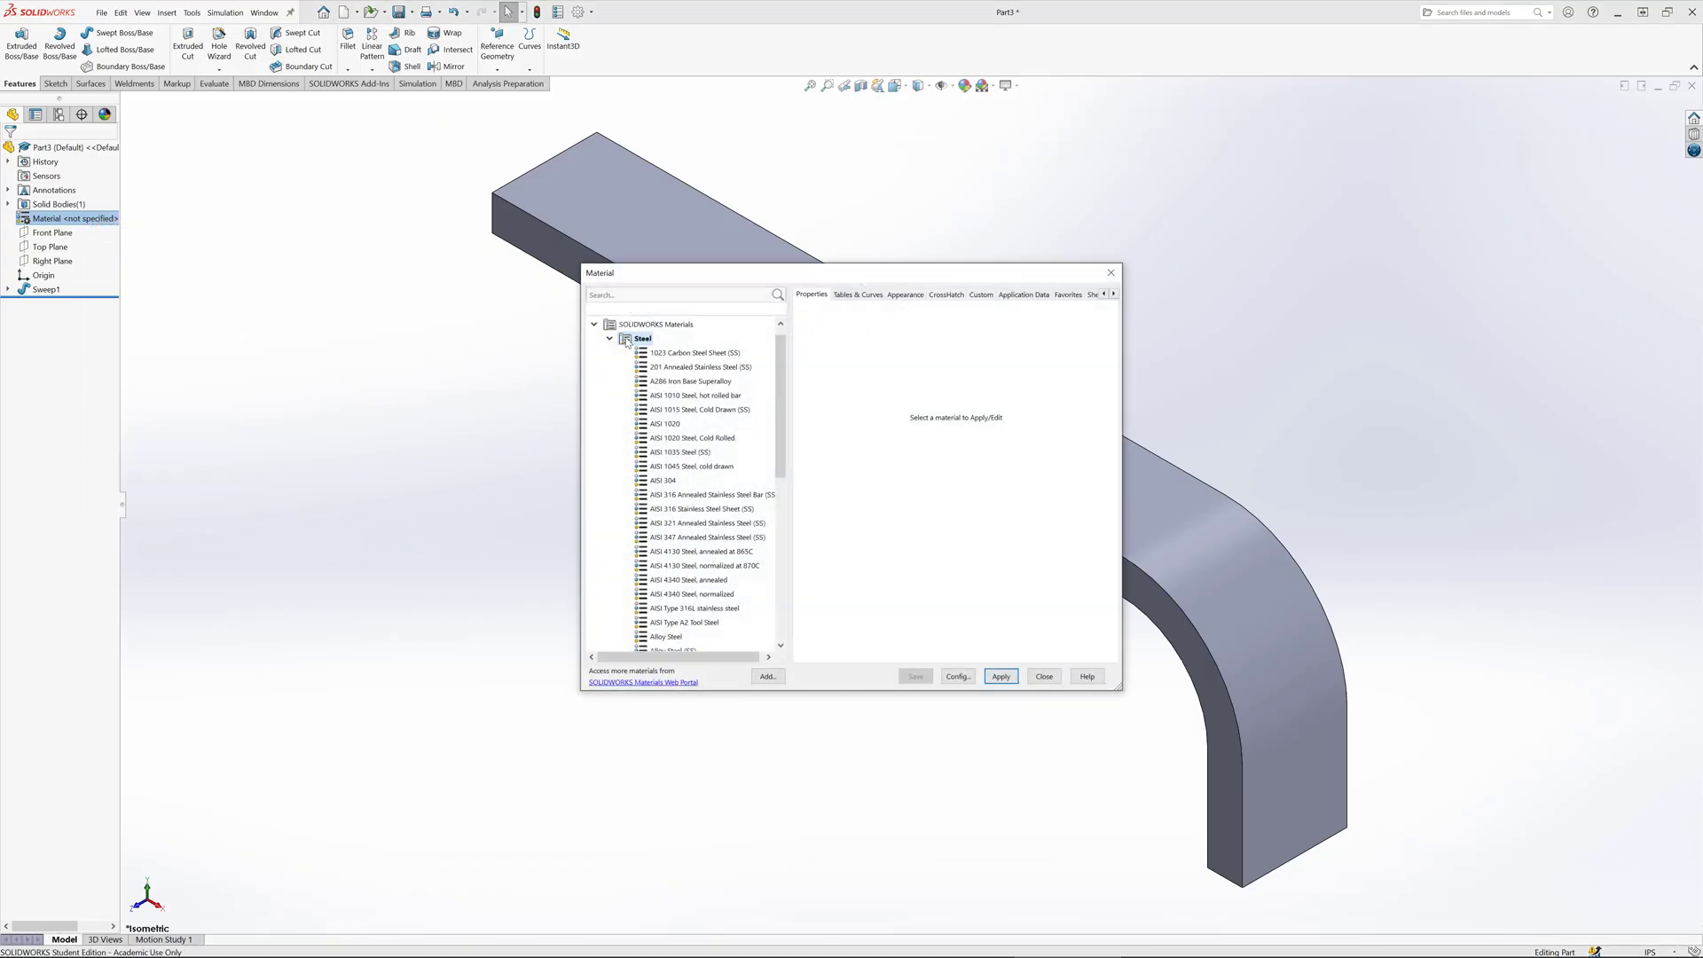
double_click(626, 341)
left_click(610, 381)
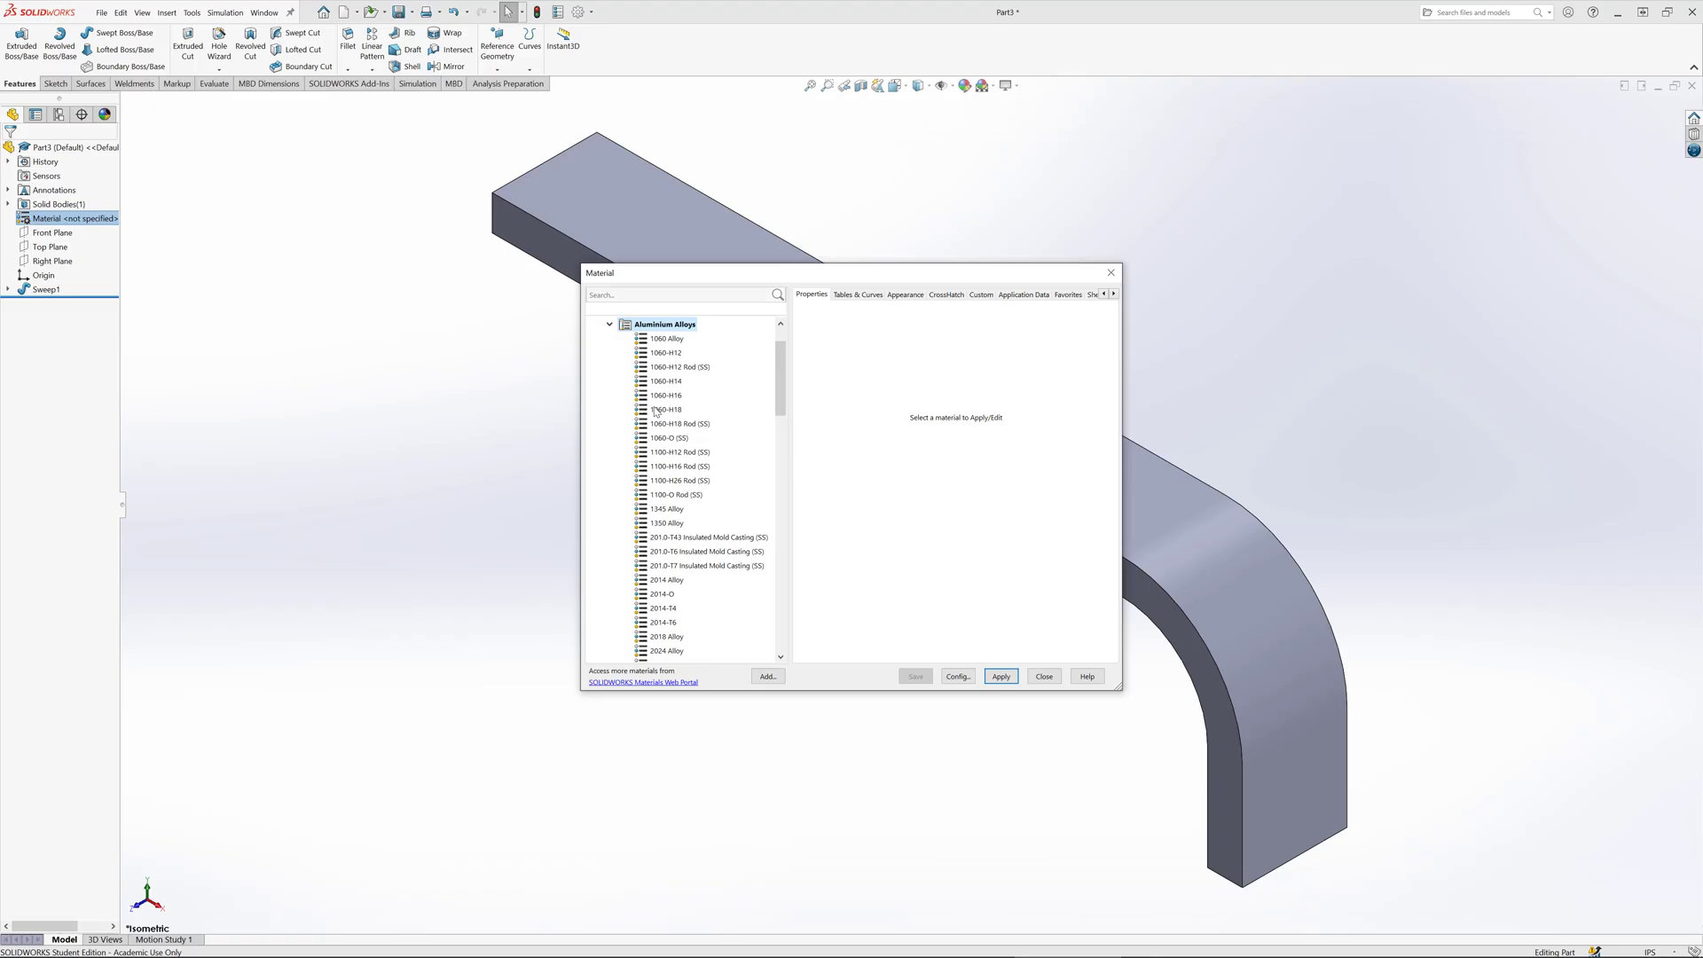
scroll(671, 461, "down", 15)
scroll(672, 461, "down", 3)
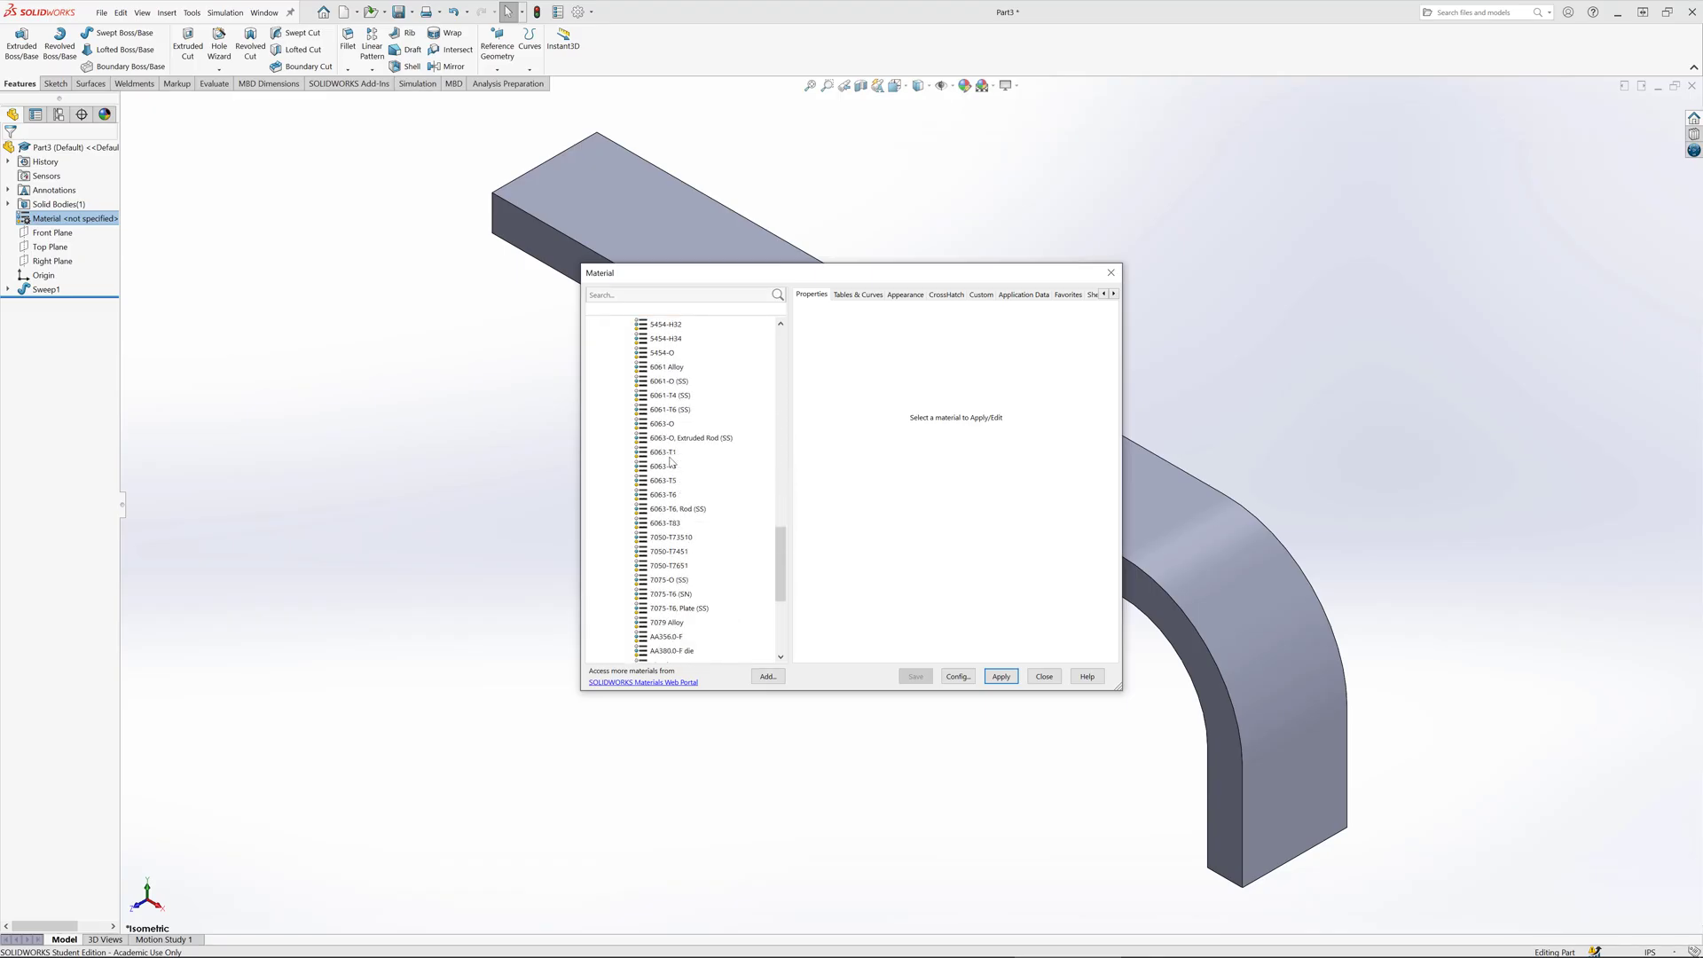
left_click(668, 410)
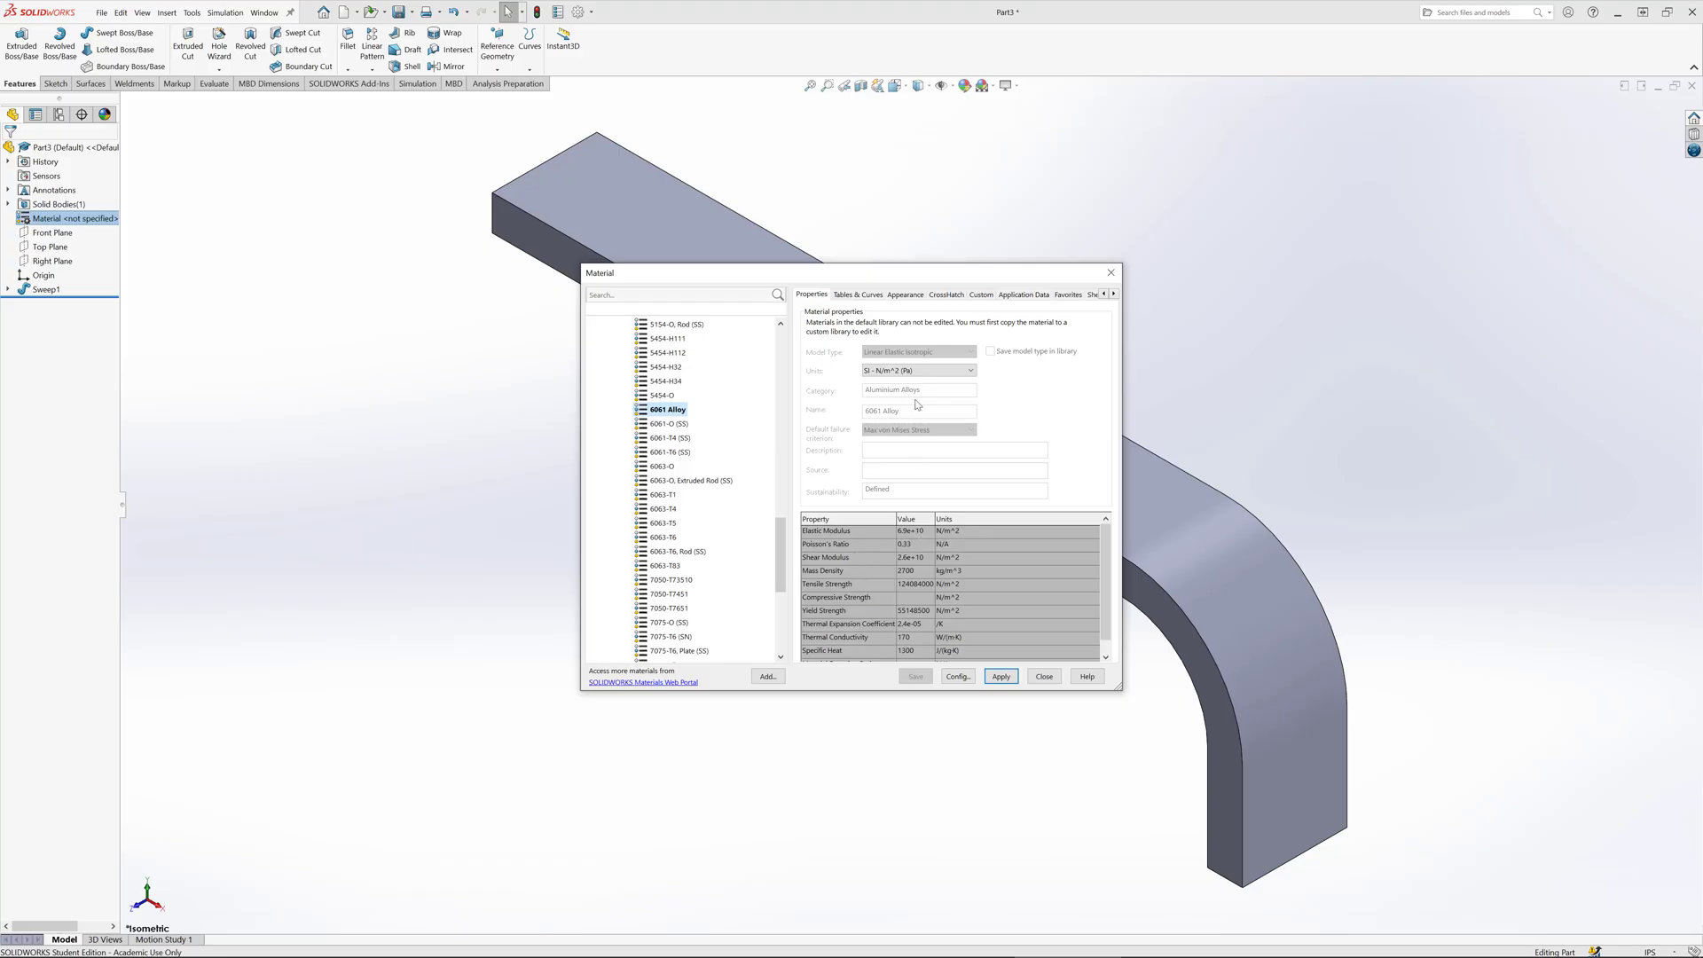
left_click(920, 371)
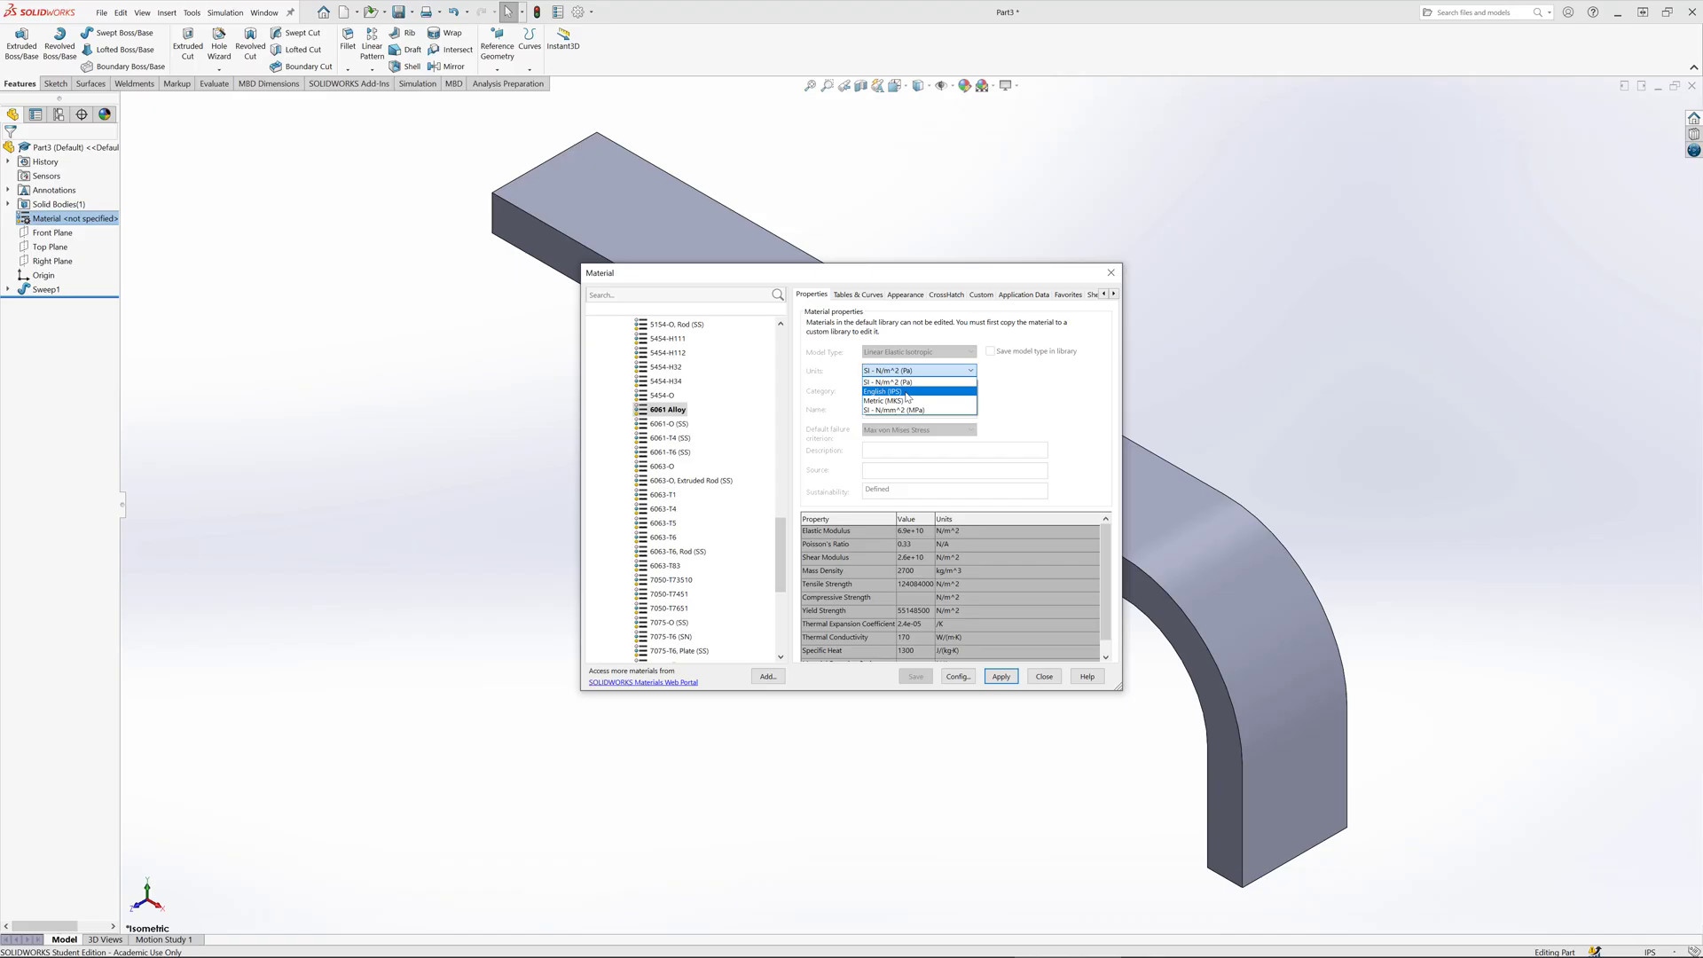
left_click(887, 391)
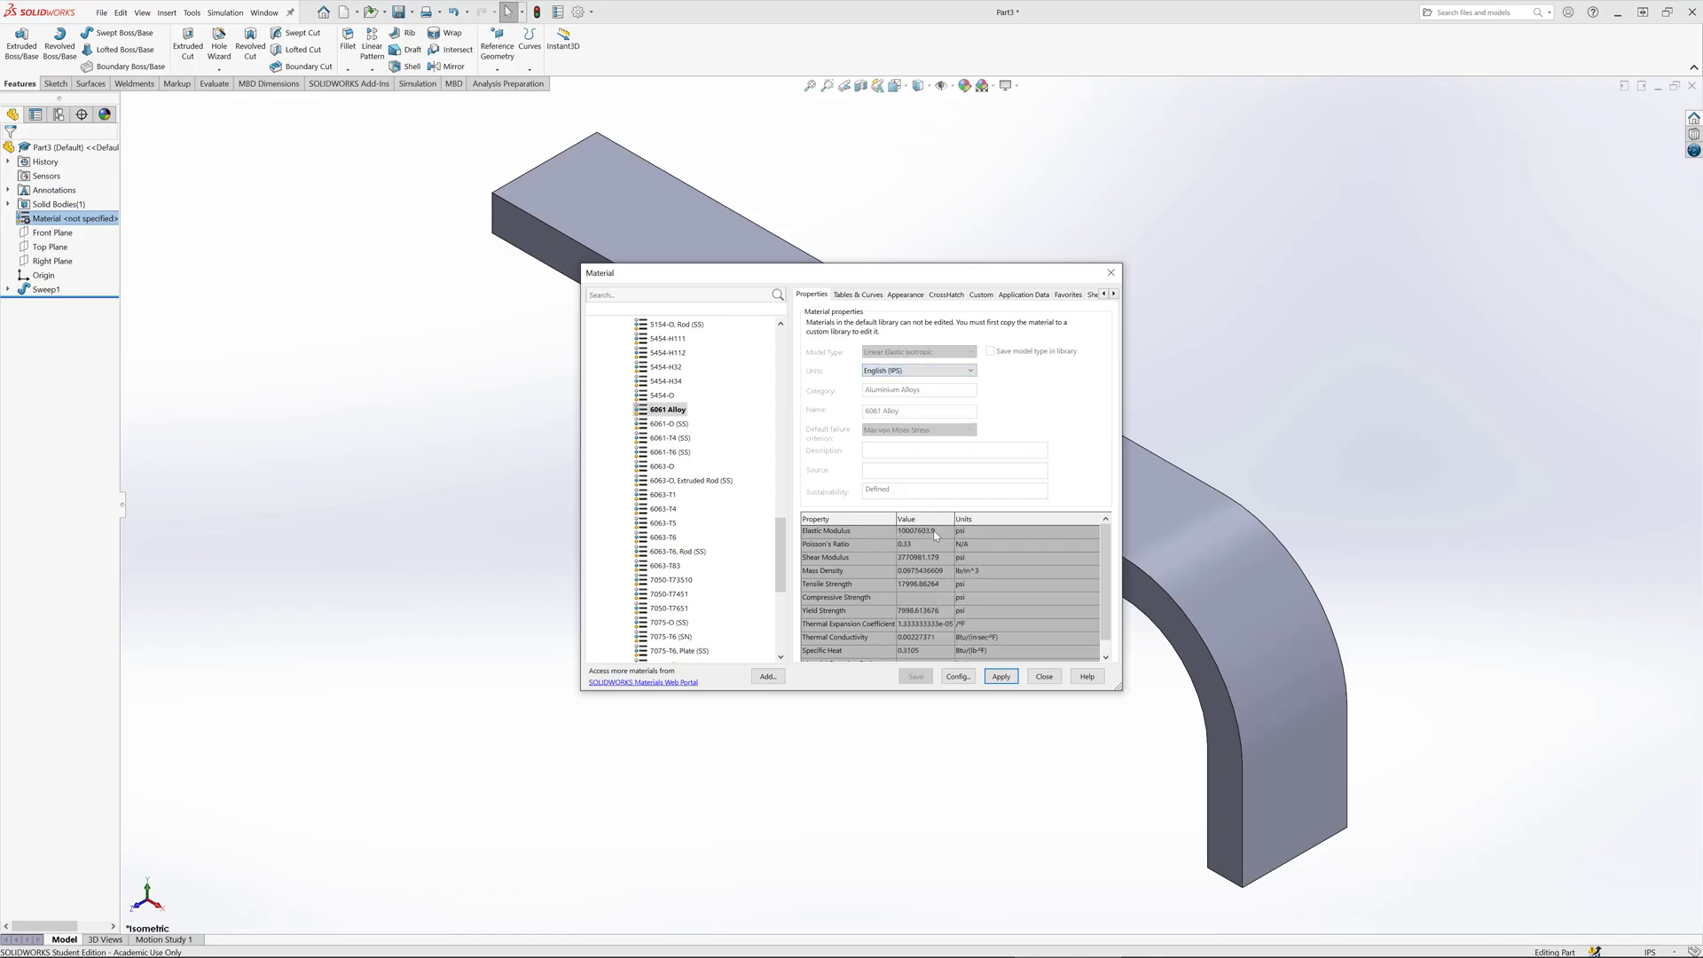
key("Return")
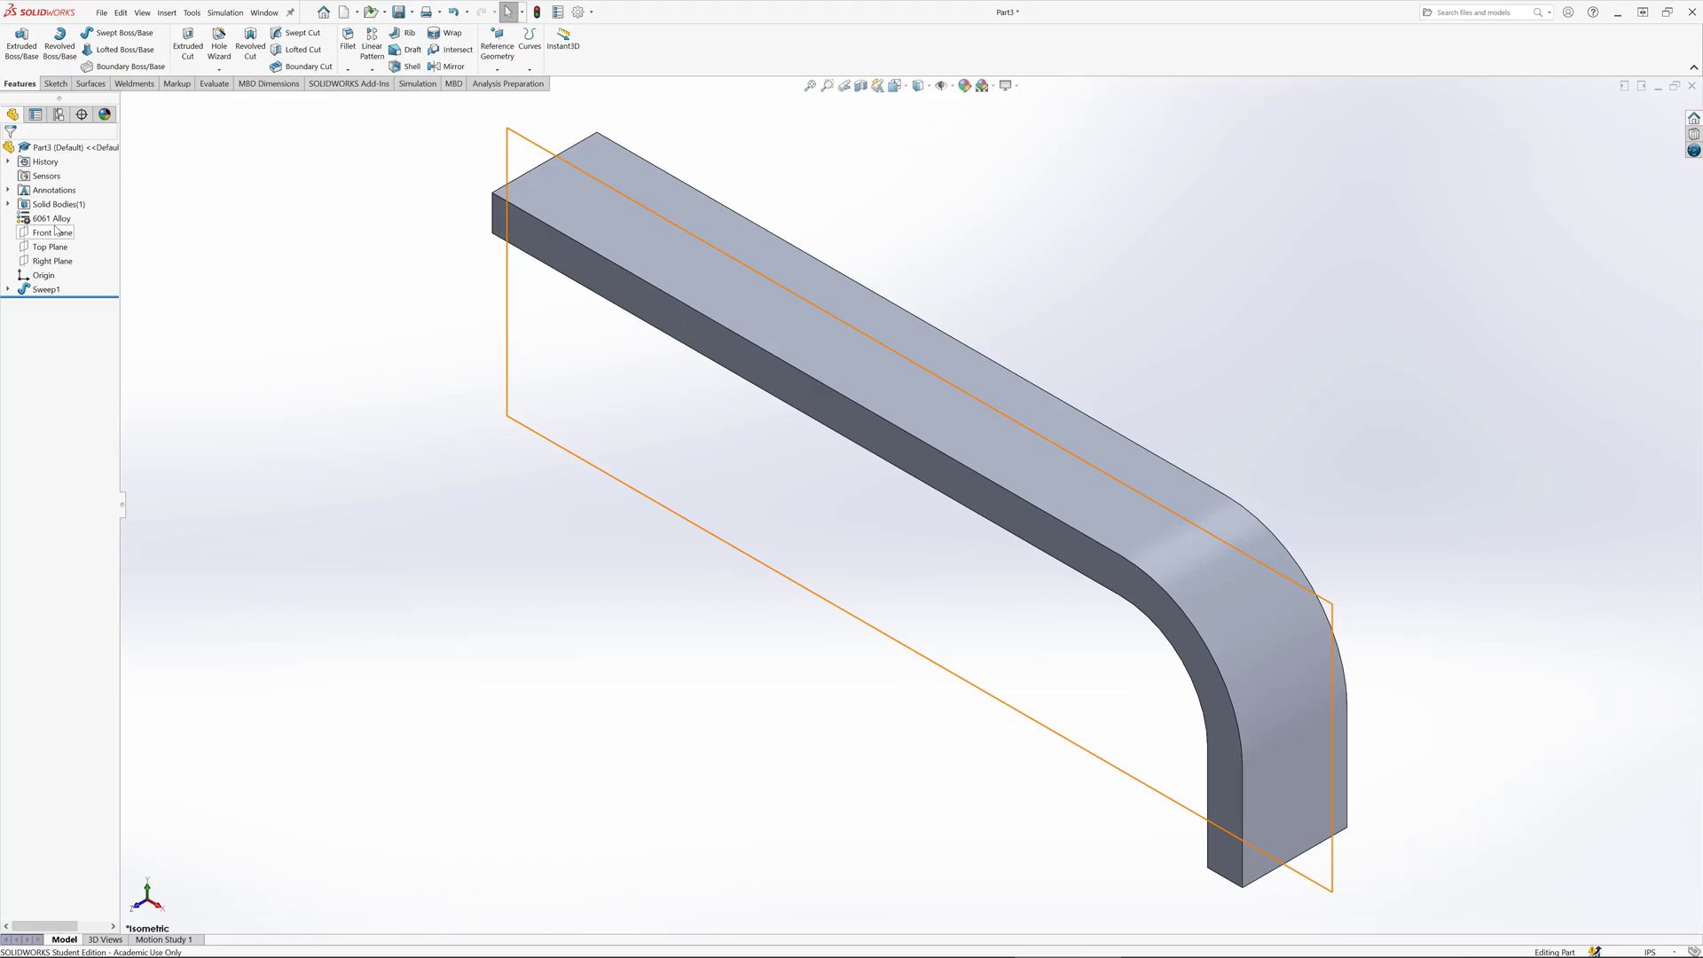
Step: Switch to the Simulation tab and create a new Static study named Static 1
right_click(422, 89)
mouse_move(476, 126)
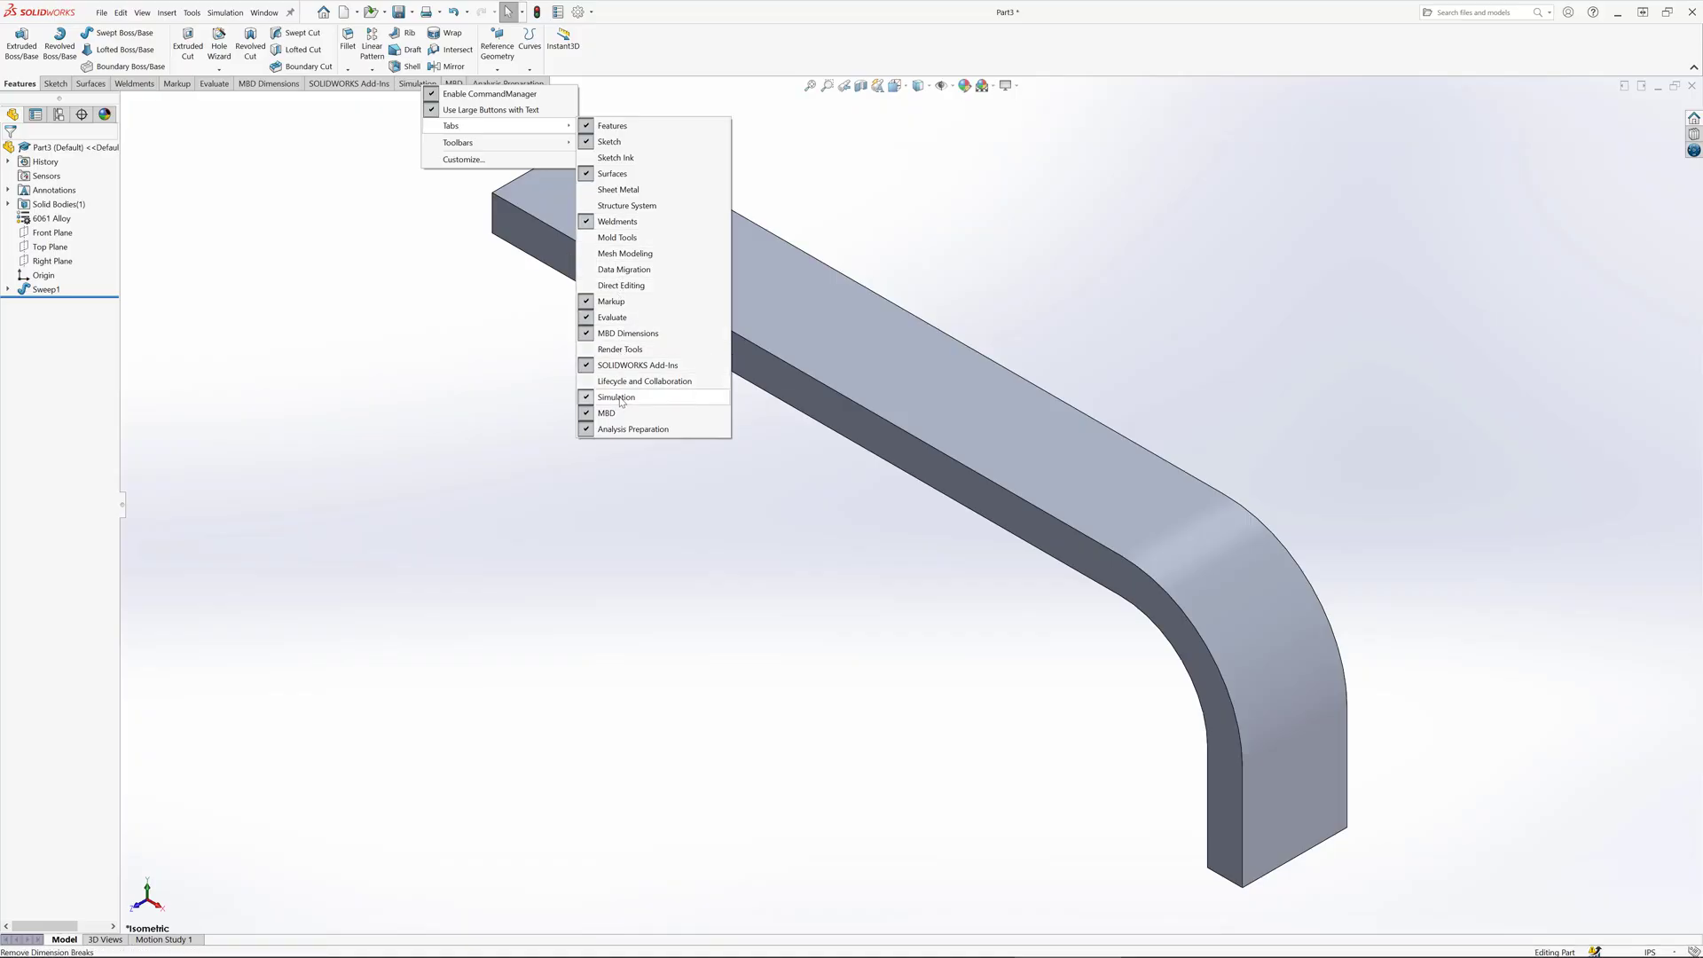
left_click(442, 345)
left_click(418, 84)
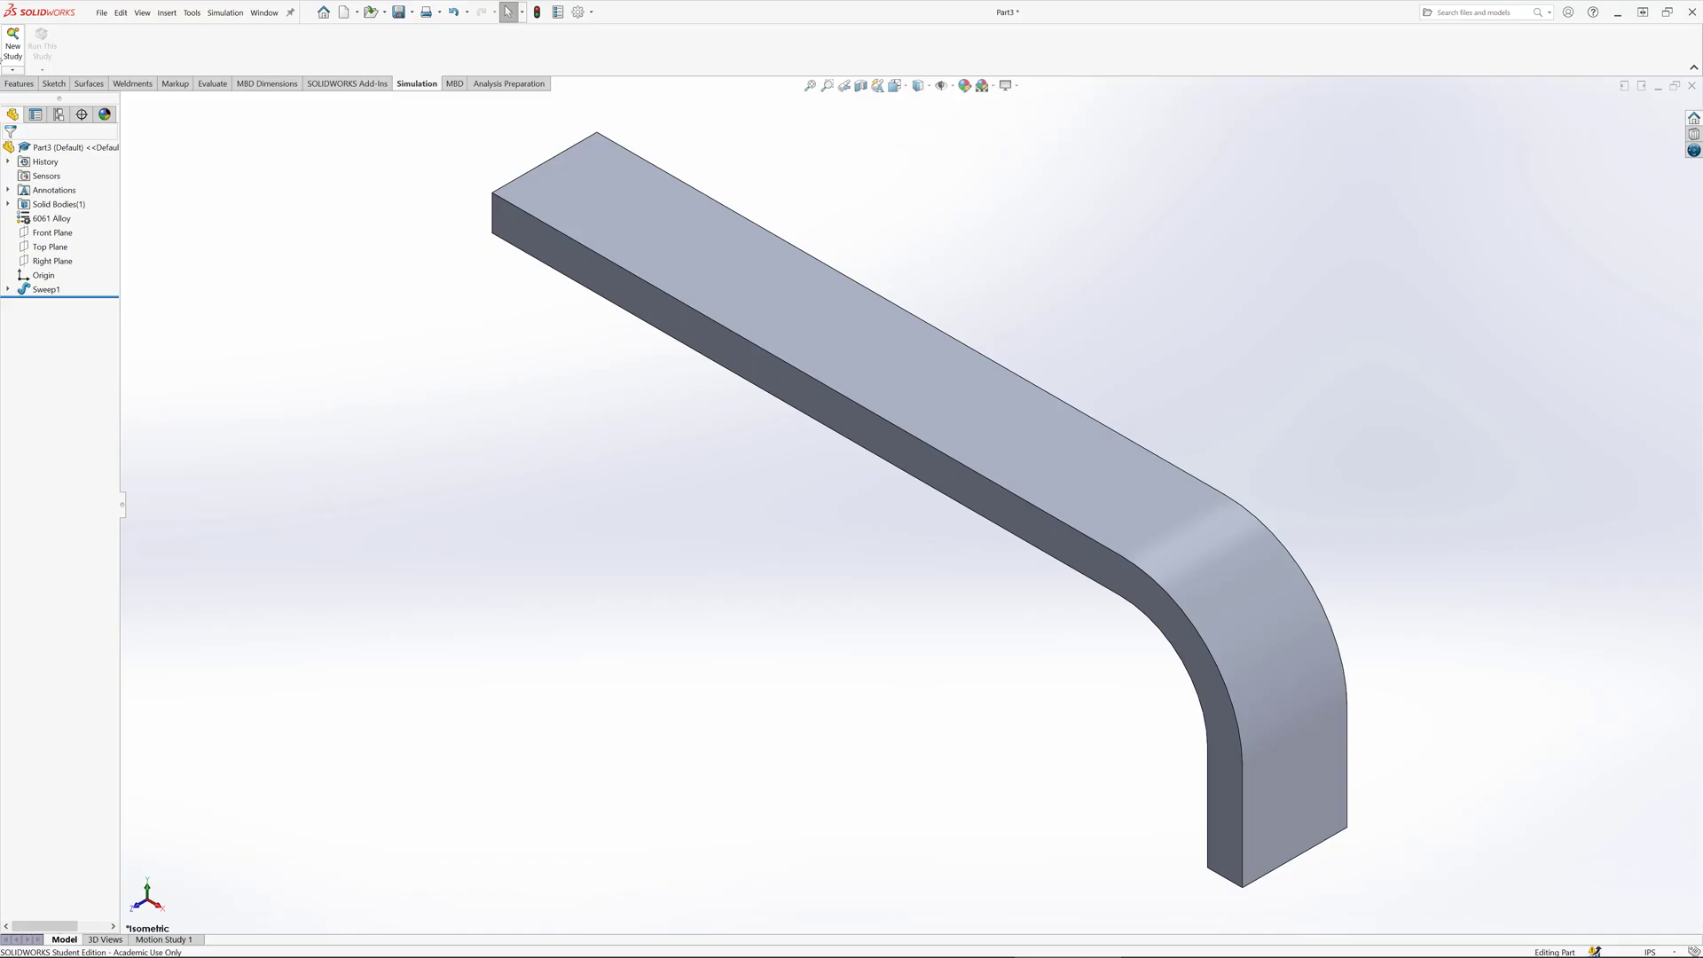
left_click(12, 49)
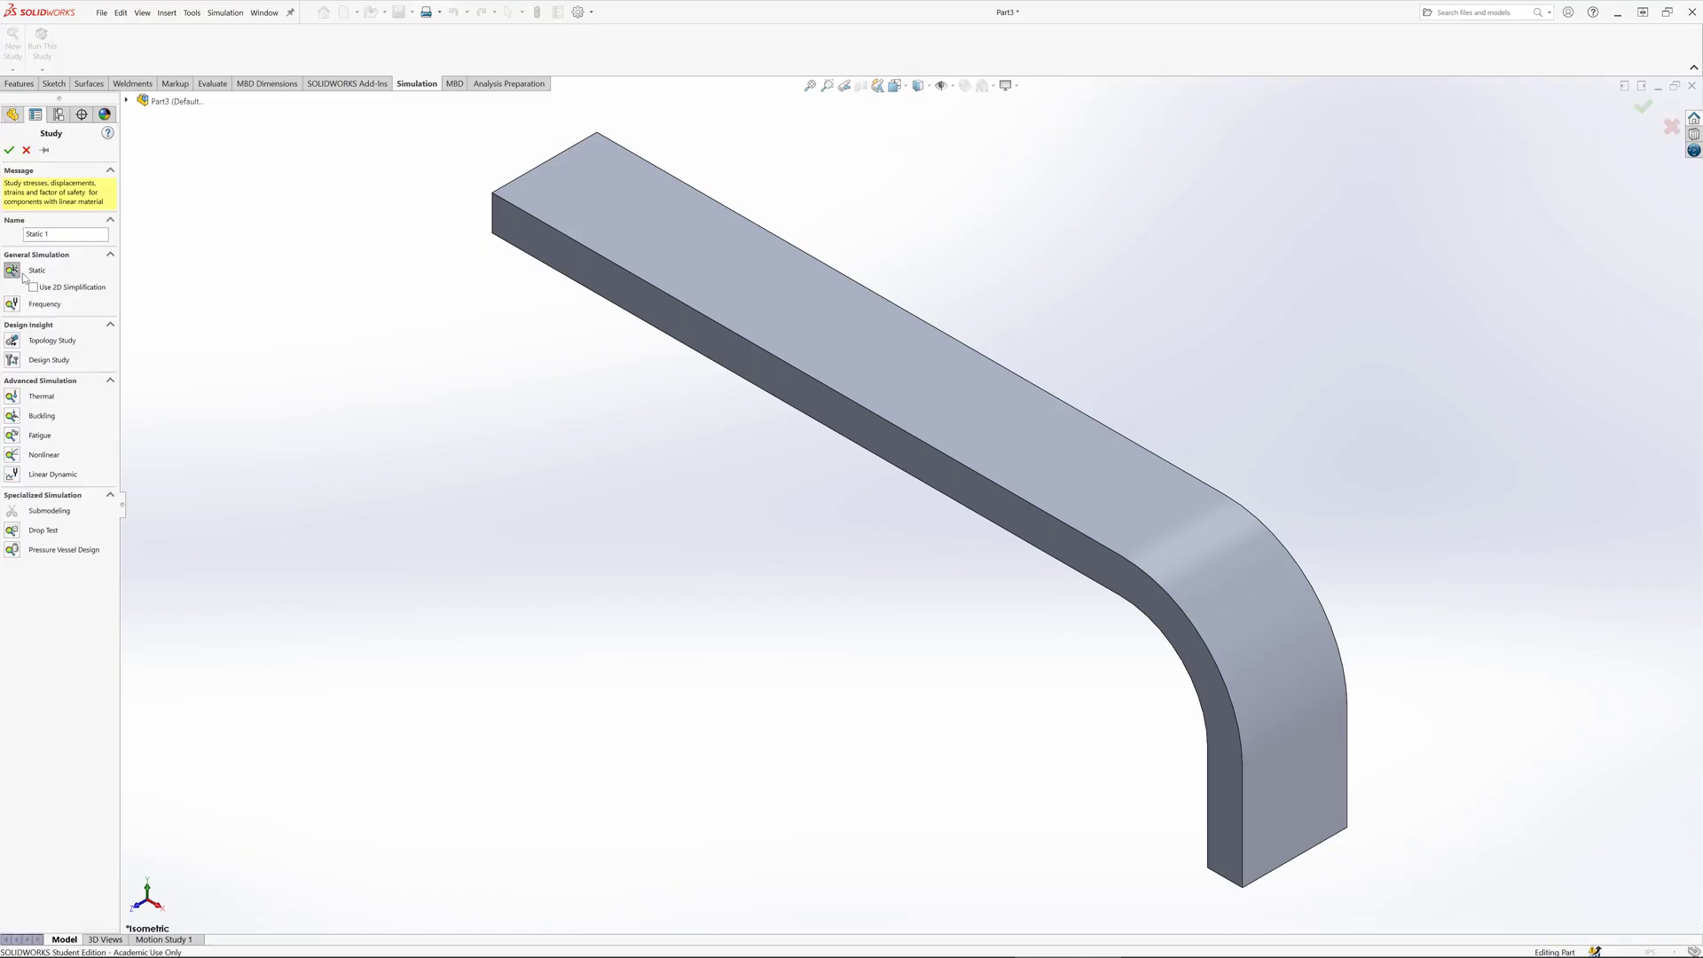
left_click(11, 147)
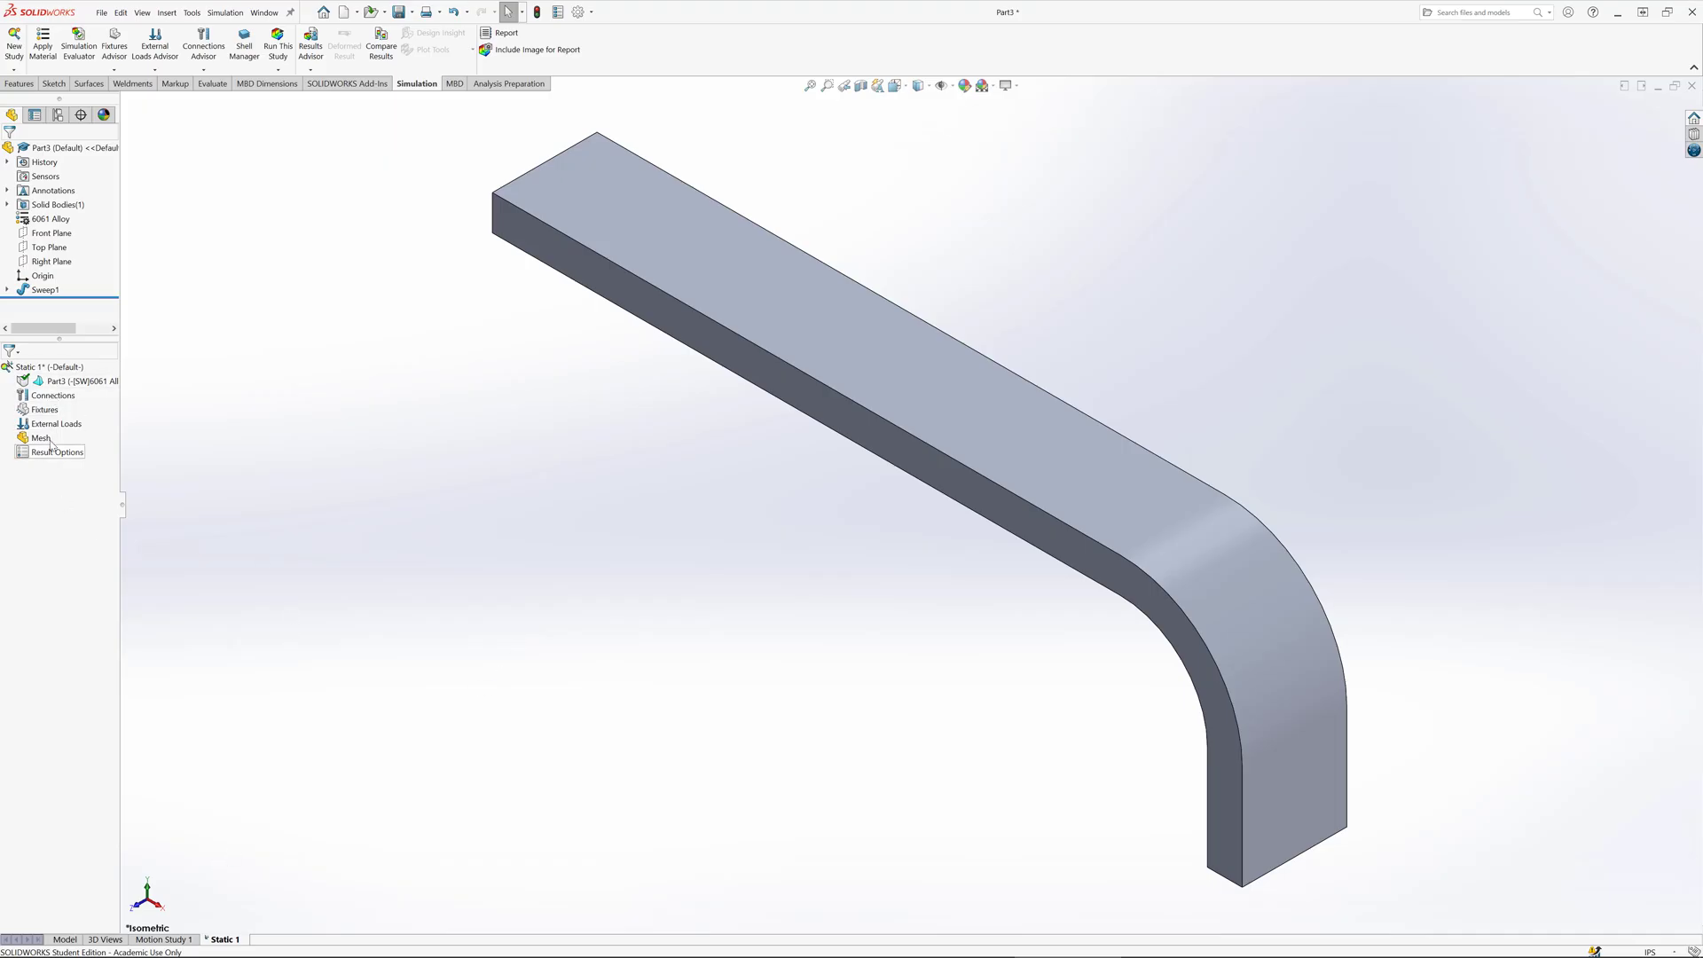
Step: Create the mesh for Static 1 at default density
left_click(280, 70)
left_click(278, 70)
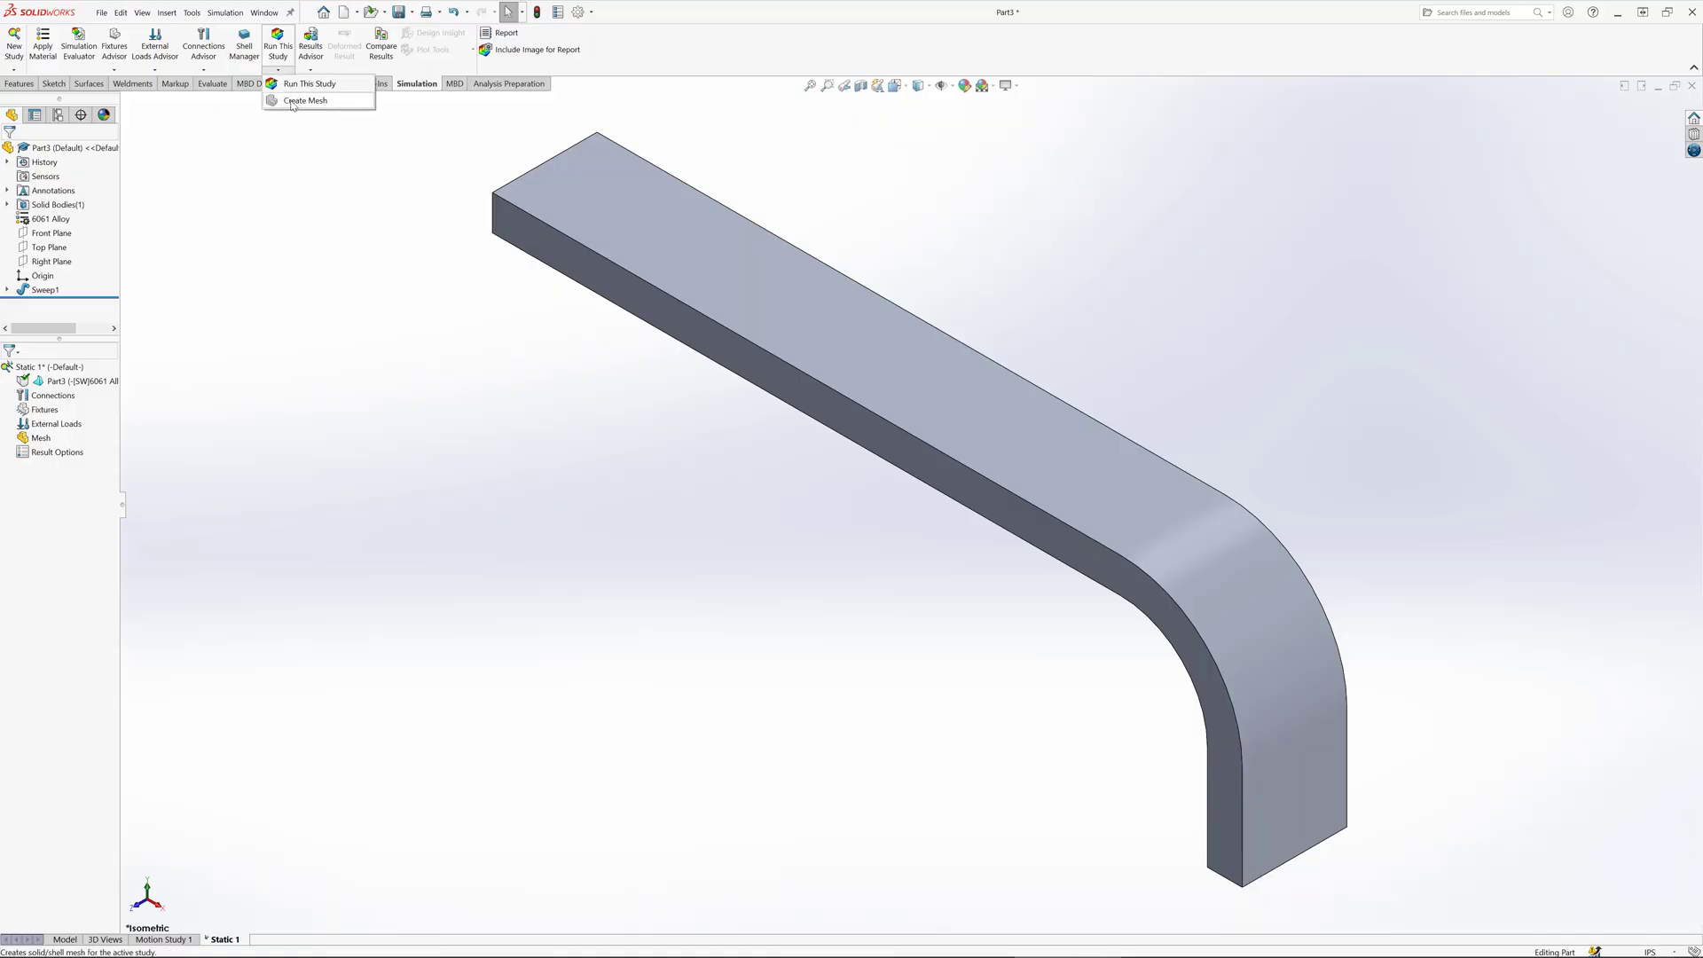
left_click(292, 101)
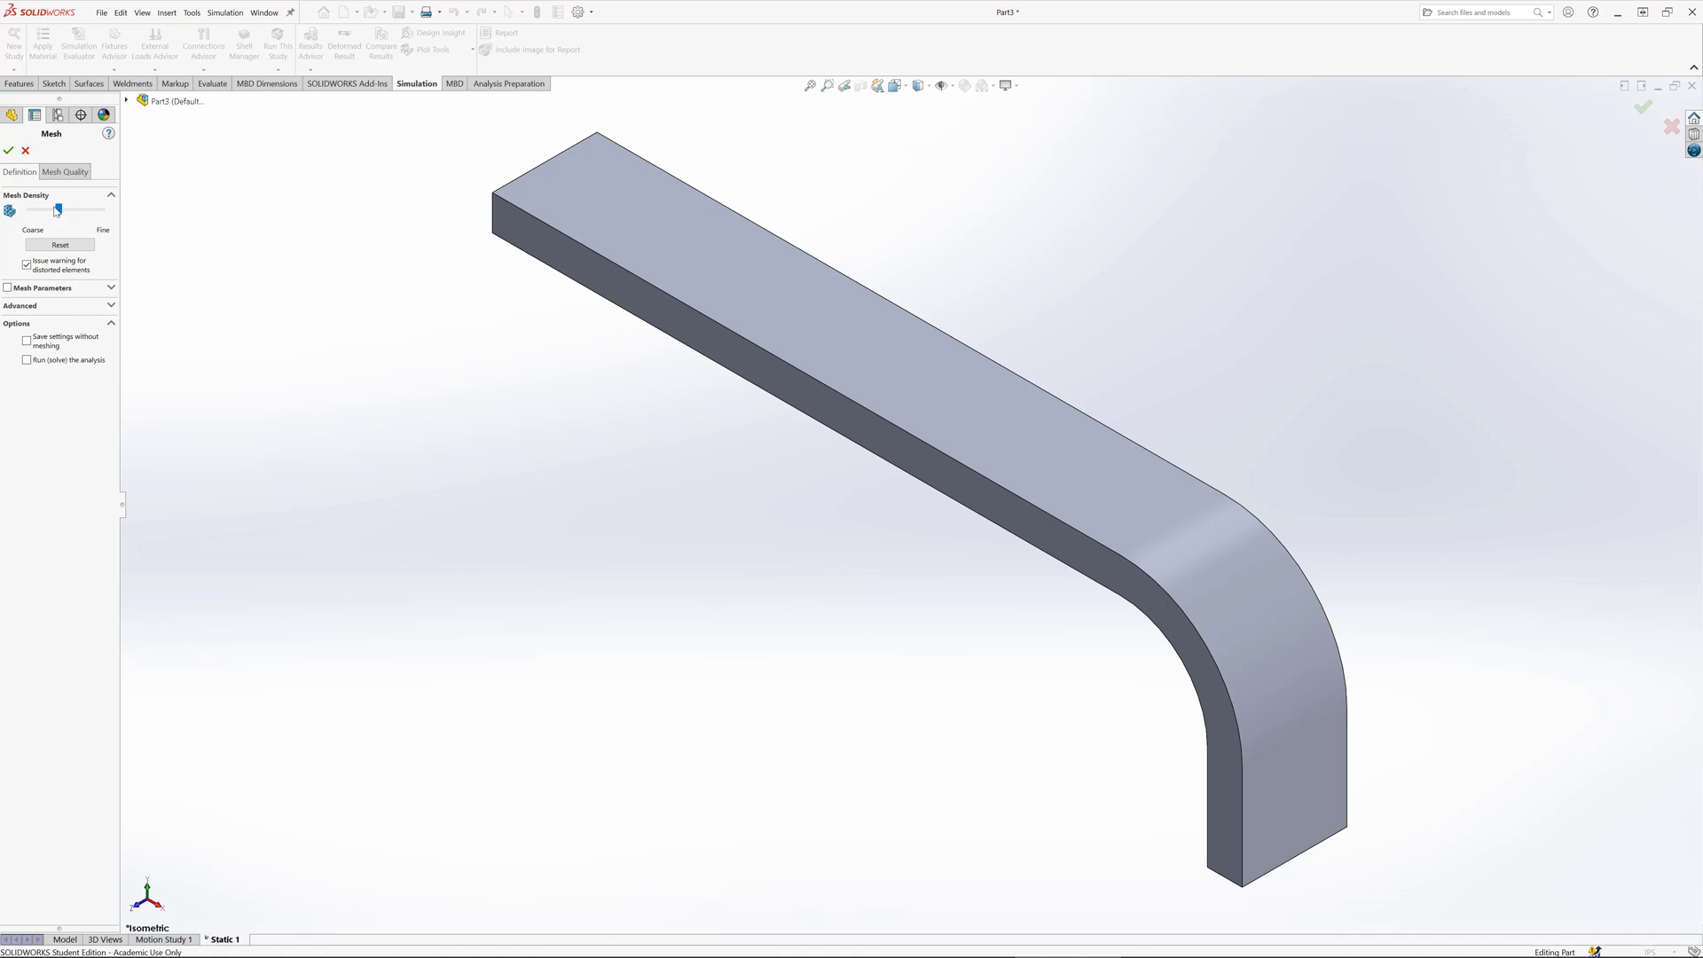
left_click(8, 152)
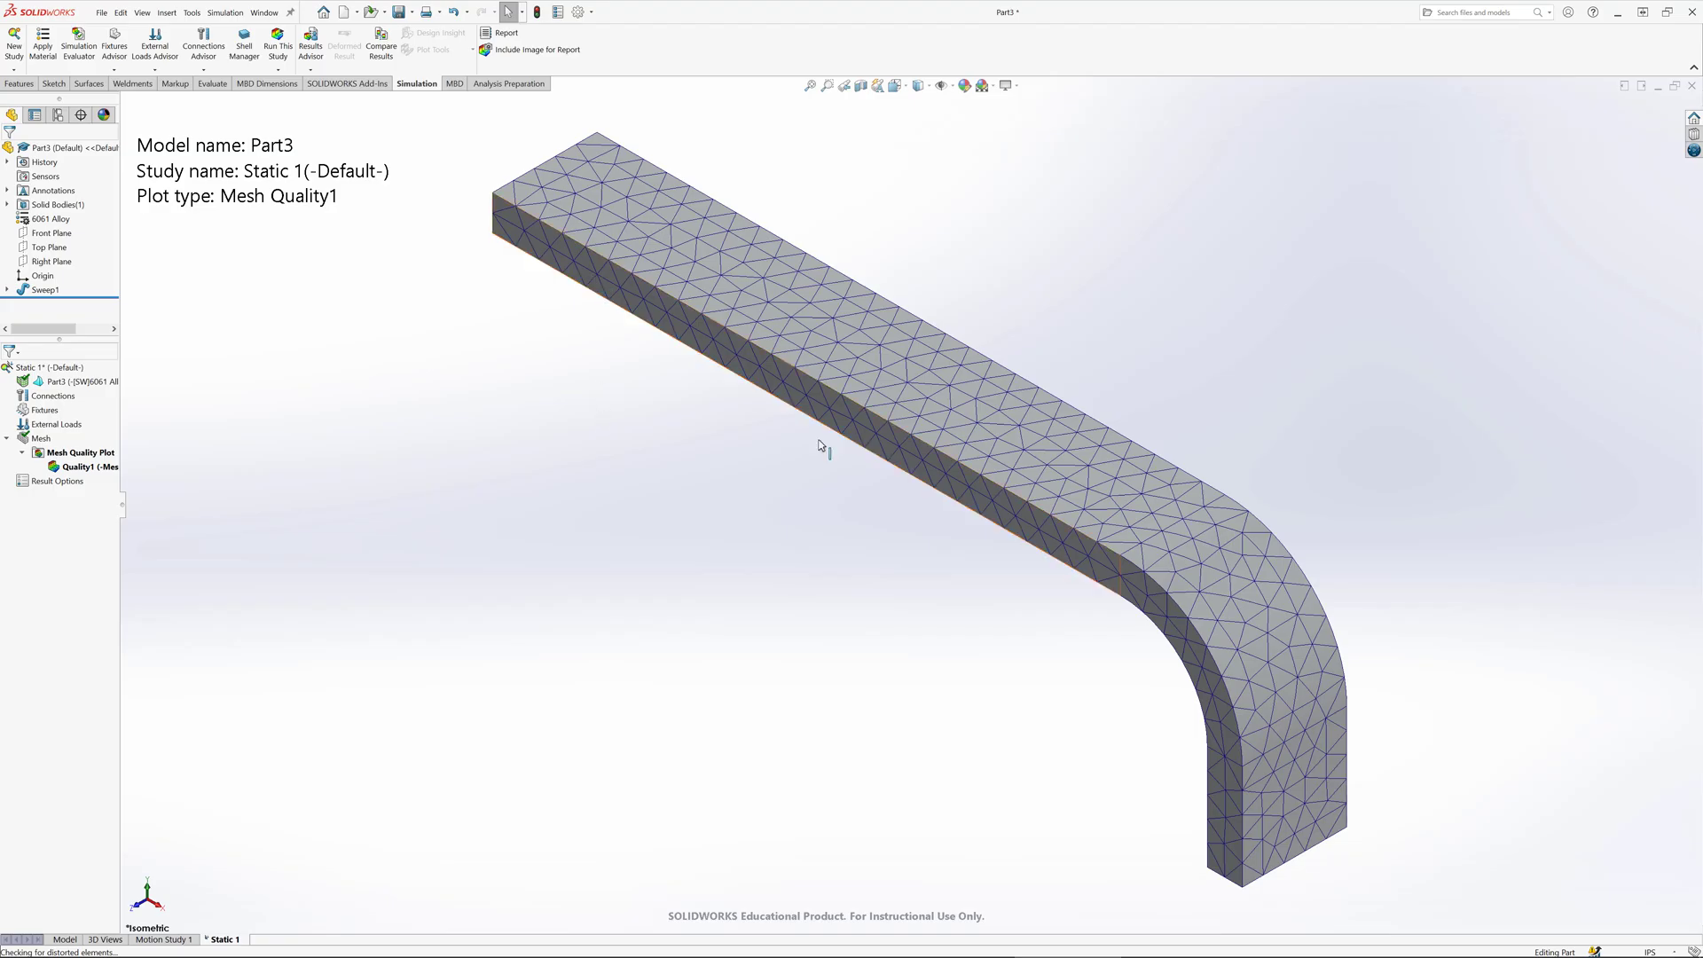
Step: Orbit and zoom in on the straight leg's end to inspect the tetrahedral mesh
middle_click_drag(1079, 699, 1091, 578)
scroll(1255, 475, "down", 4)
middle_click_drag(1255, 475, 1115, 530)
scroll(1116, 531, "up", 4)
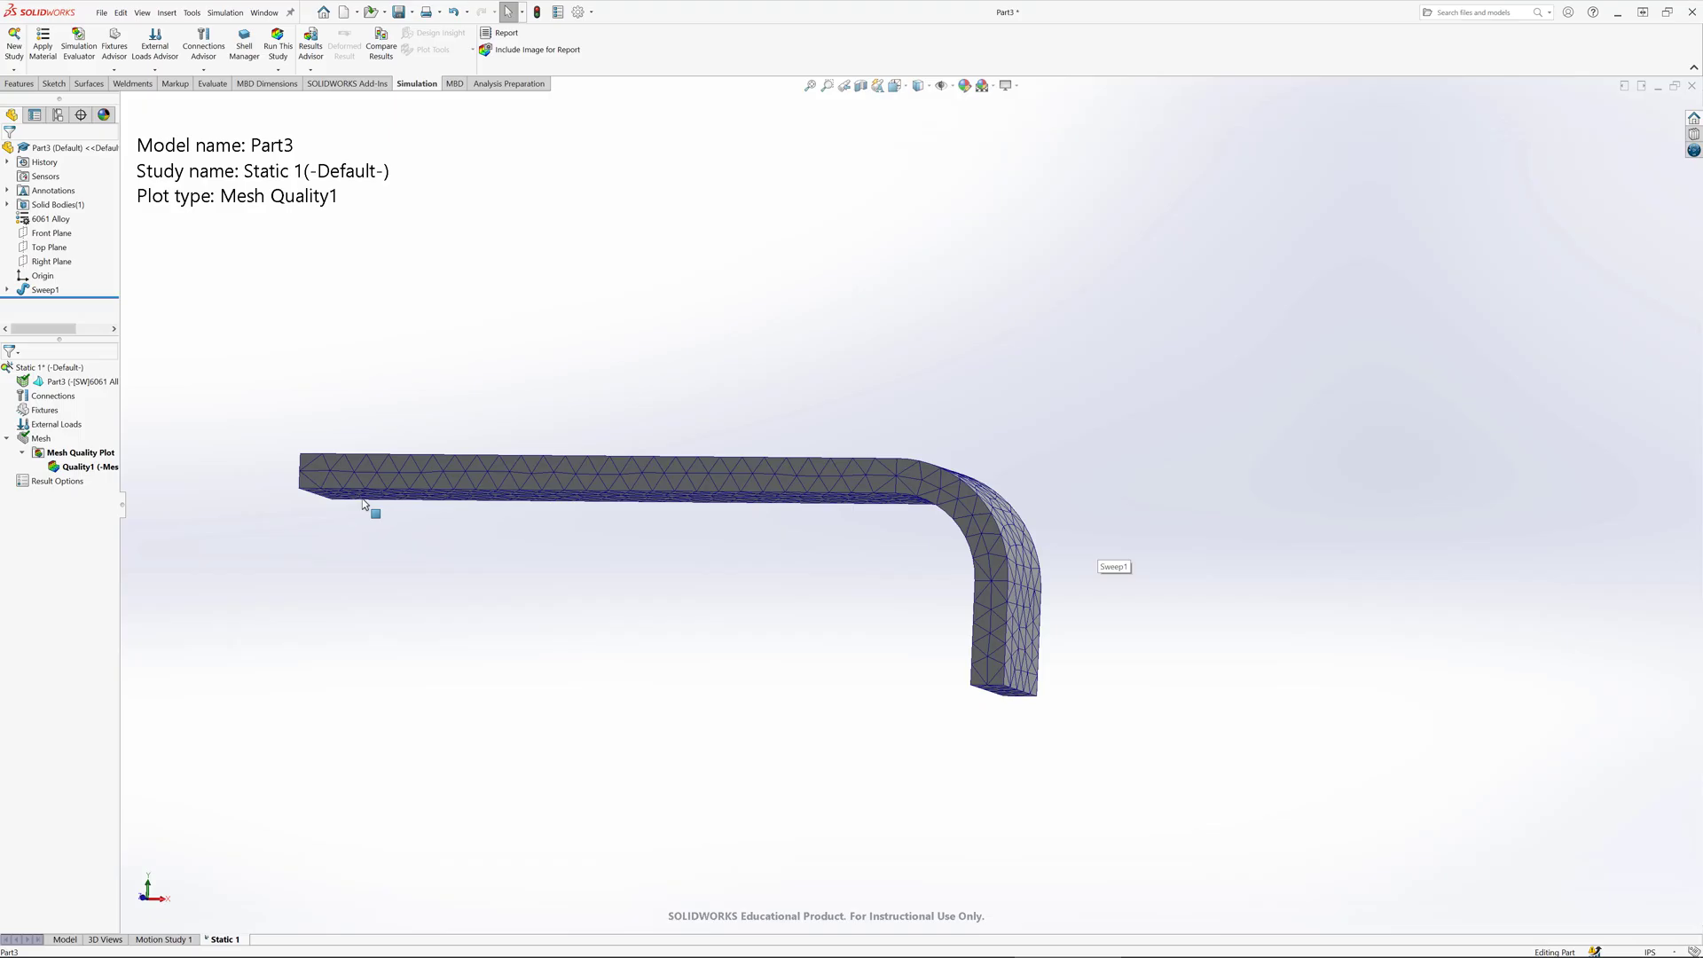
middle_click_drag(369, 506, 464, 524)
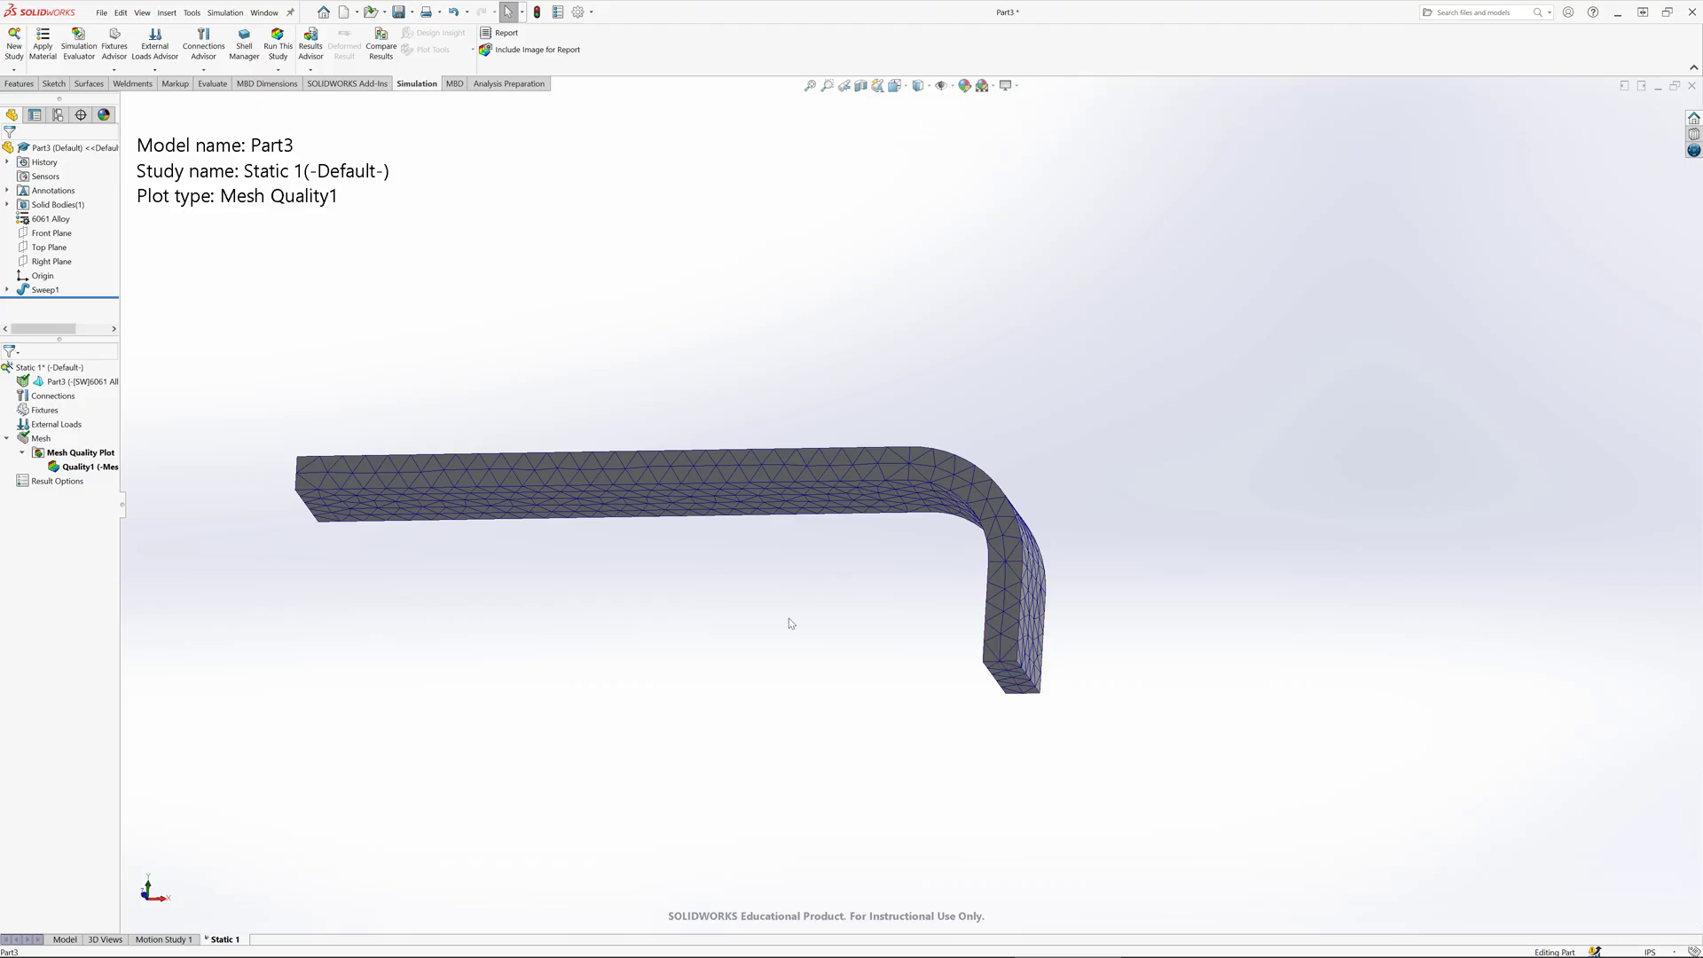
middle_click_drag(391, 581, 399, 532)
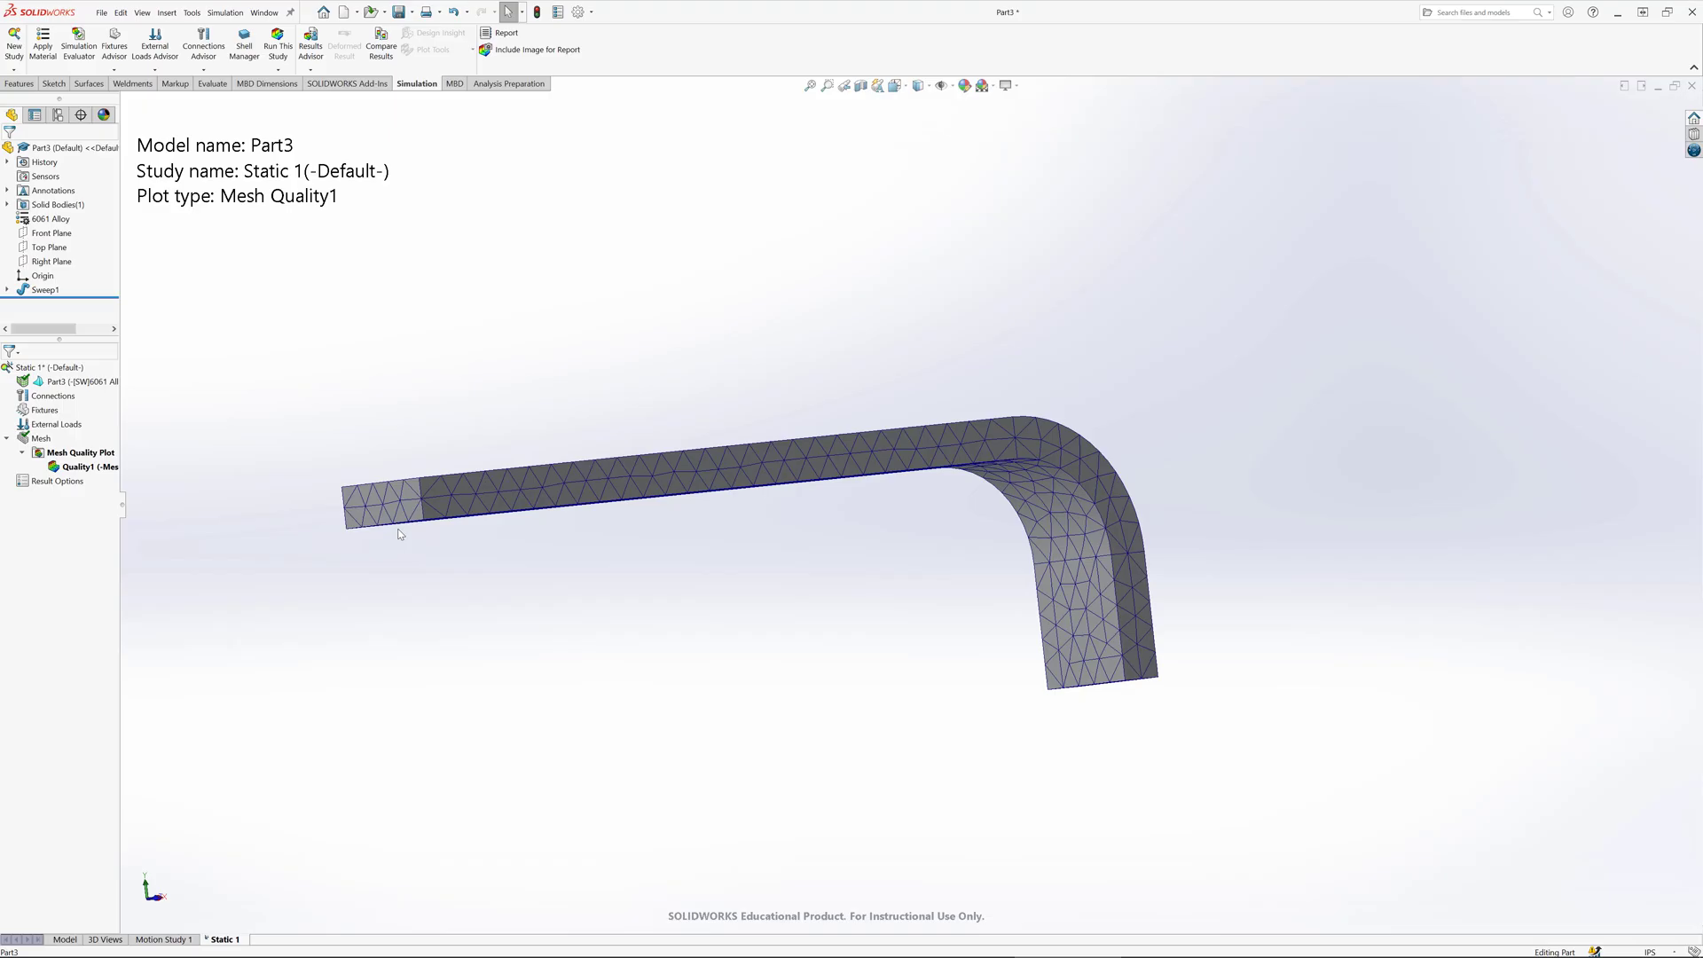
scroll(449, 499, "down", 5)
scroll(449, 500, "down", 3)
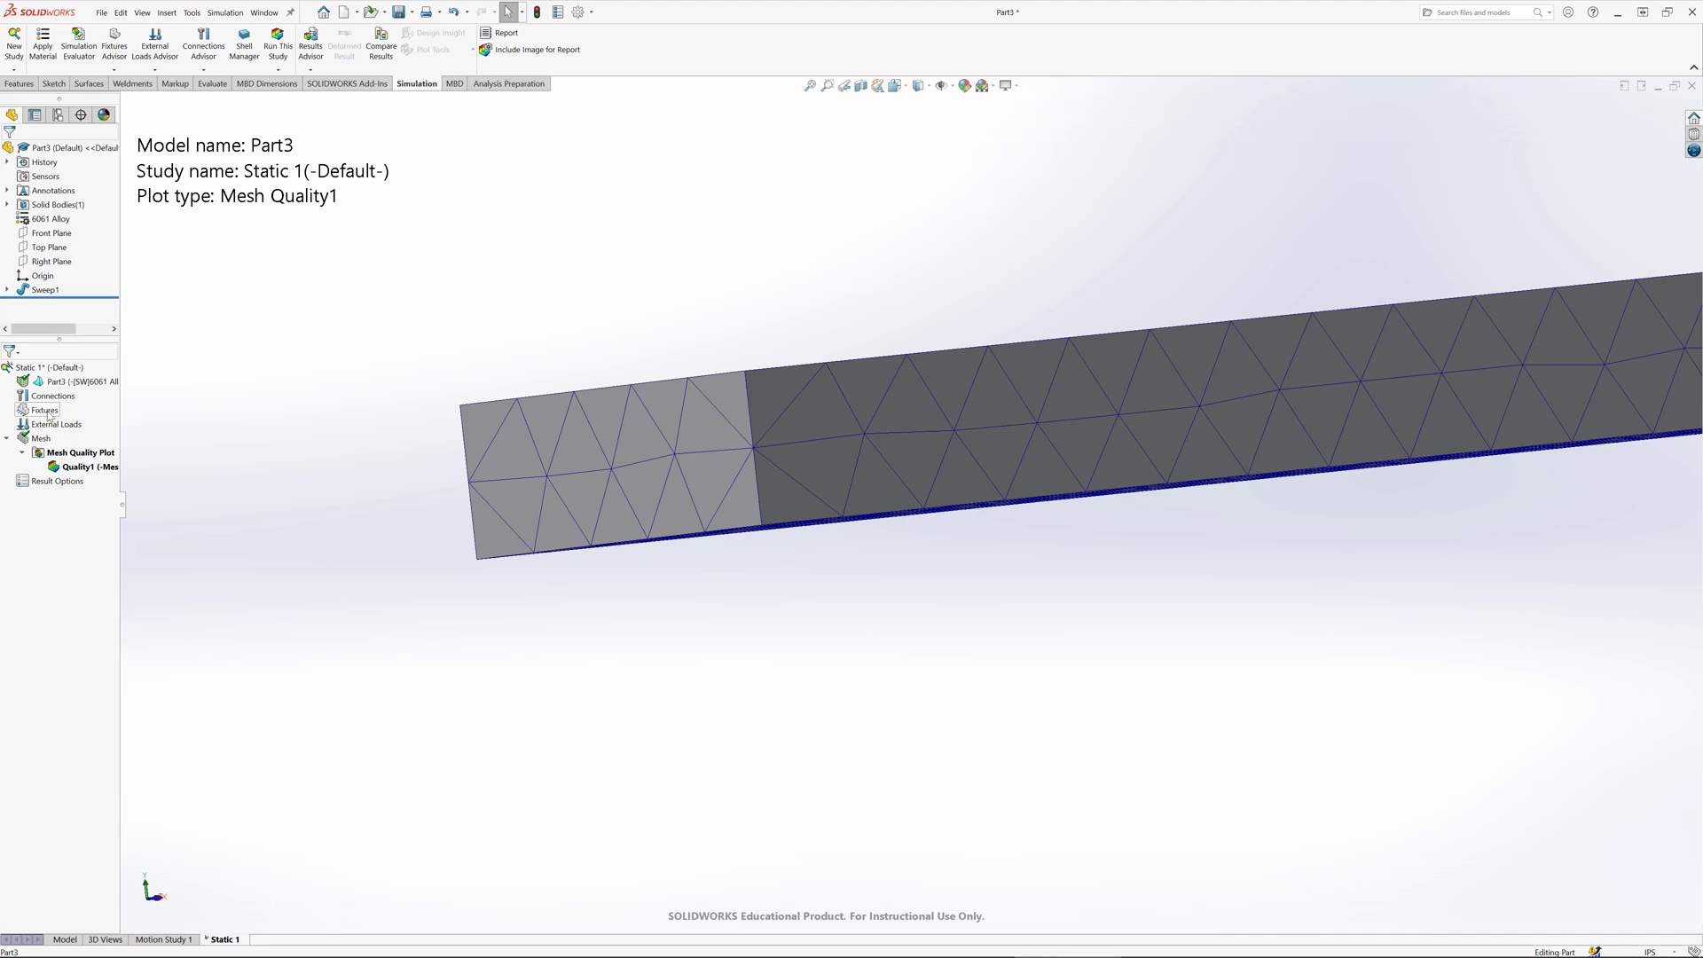
Step: Apply Fixed Geometry to the straight leg's end face, creating Fixed-1
right_click(48, 413)
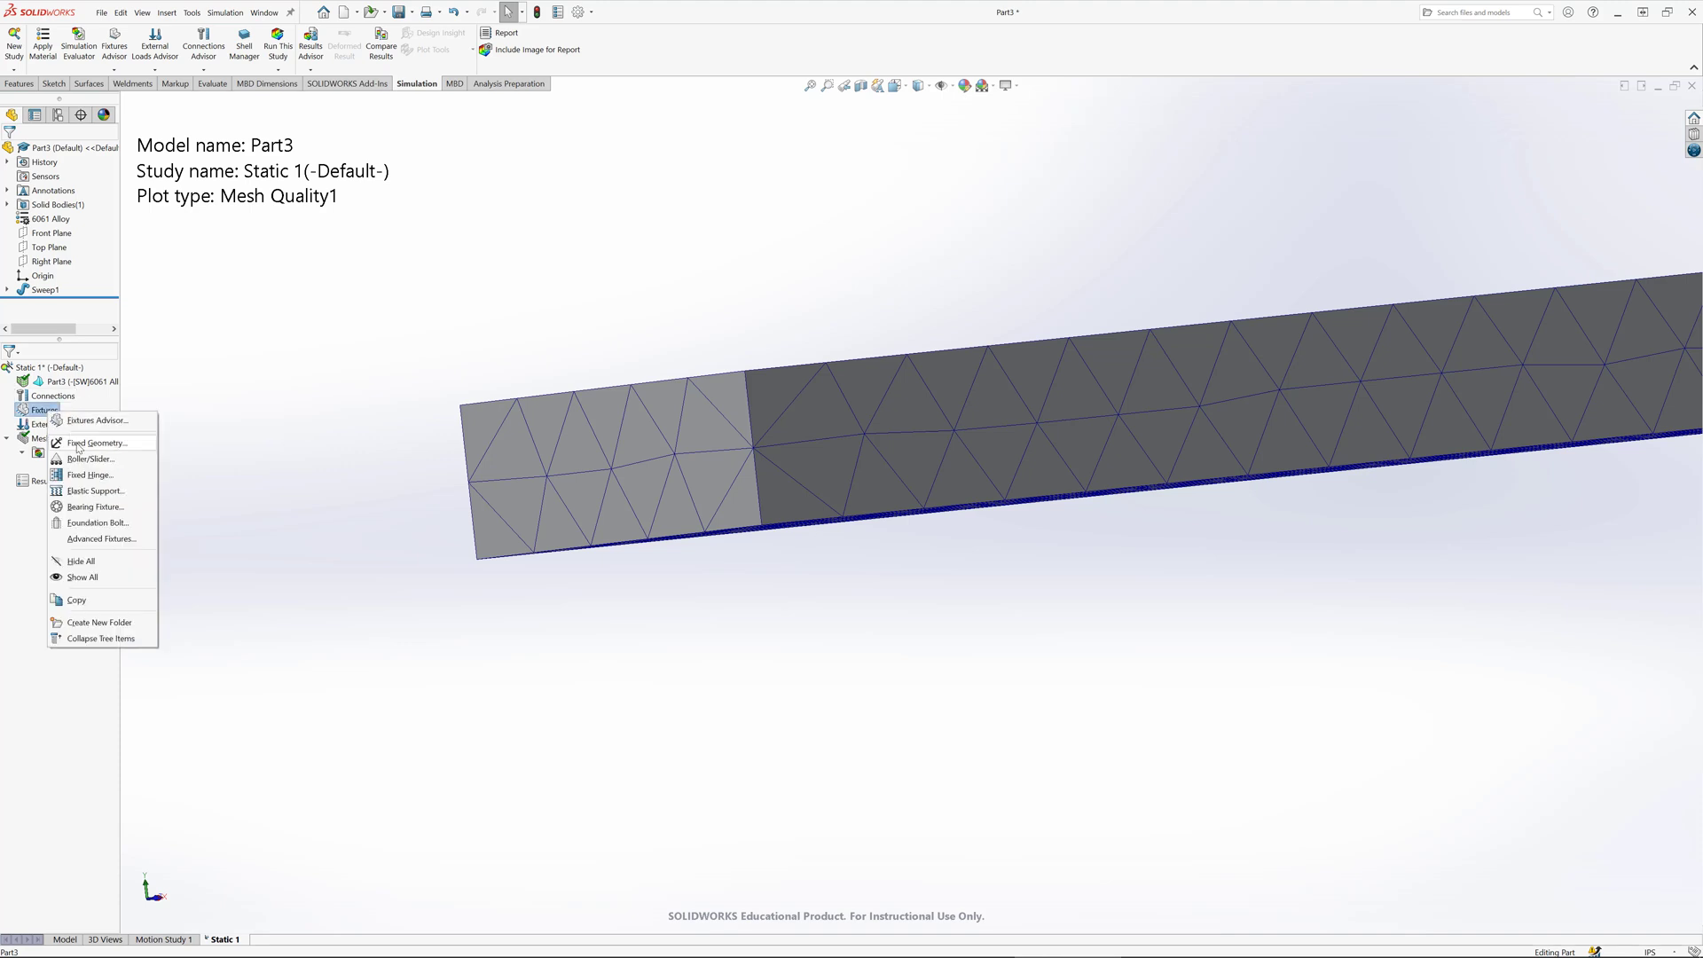
left_click(78, 443)
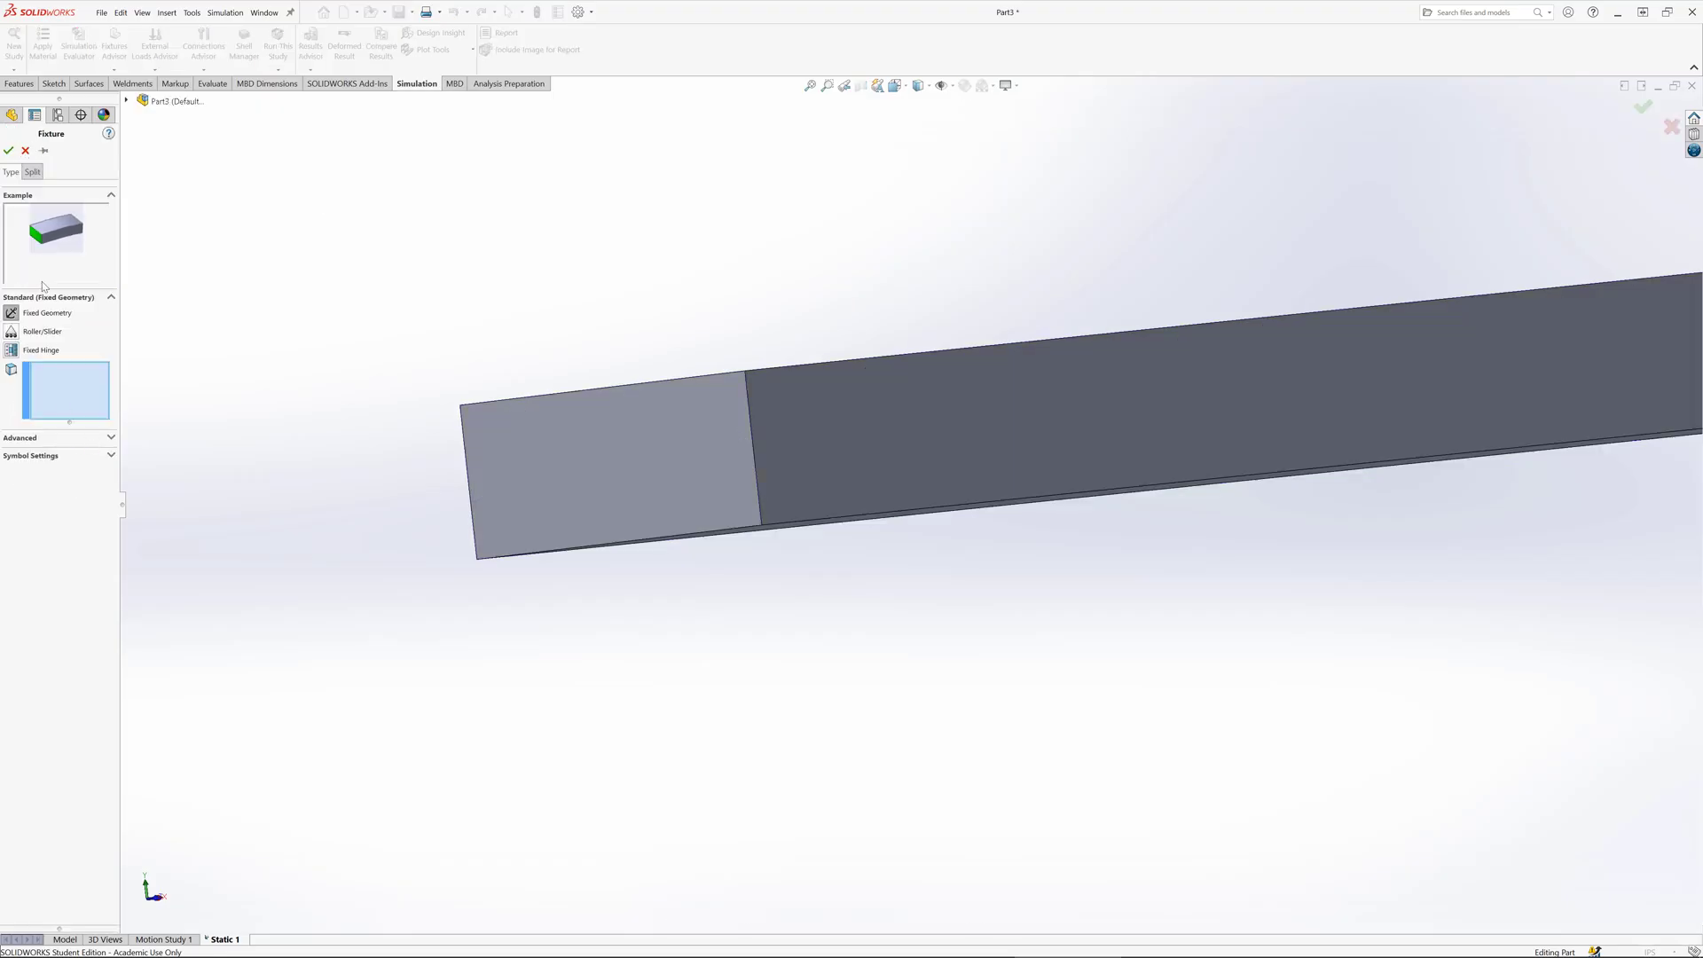
left_click(497, 477)
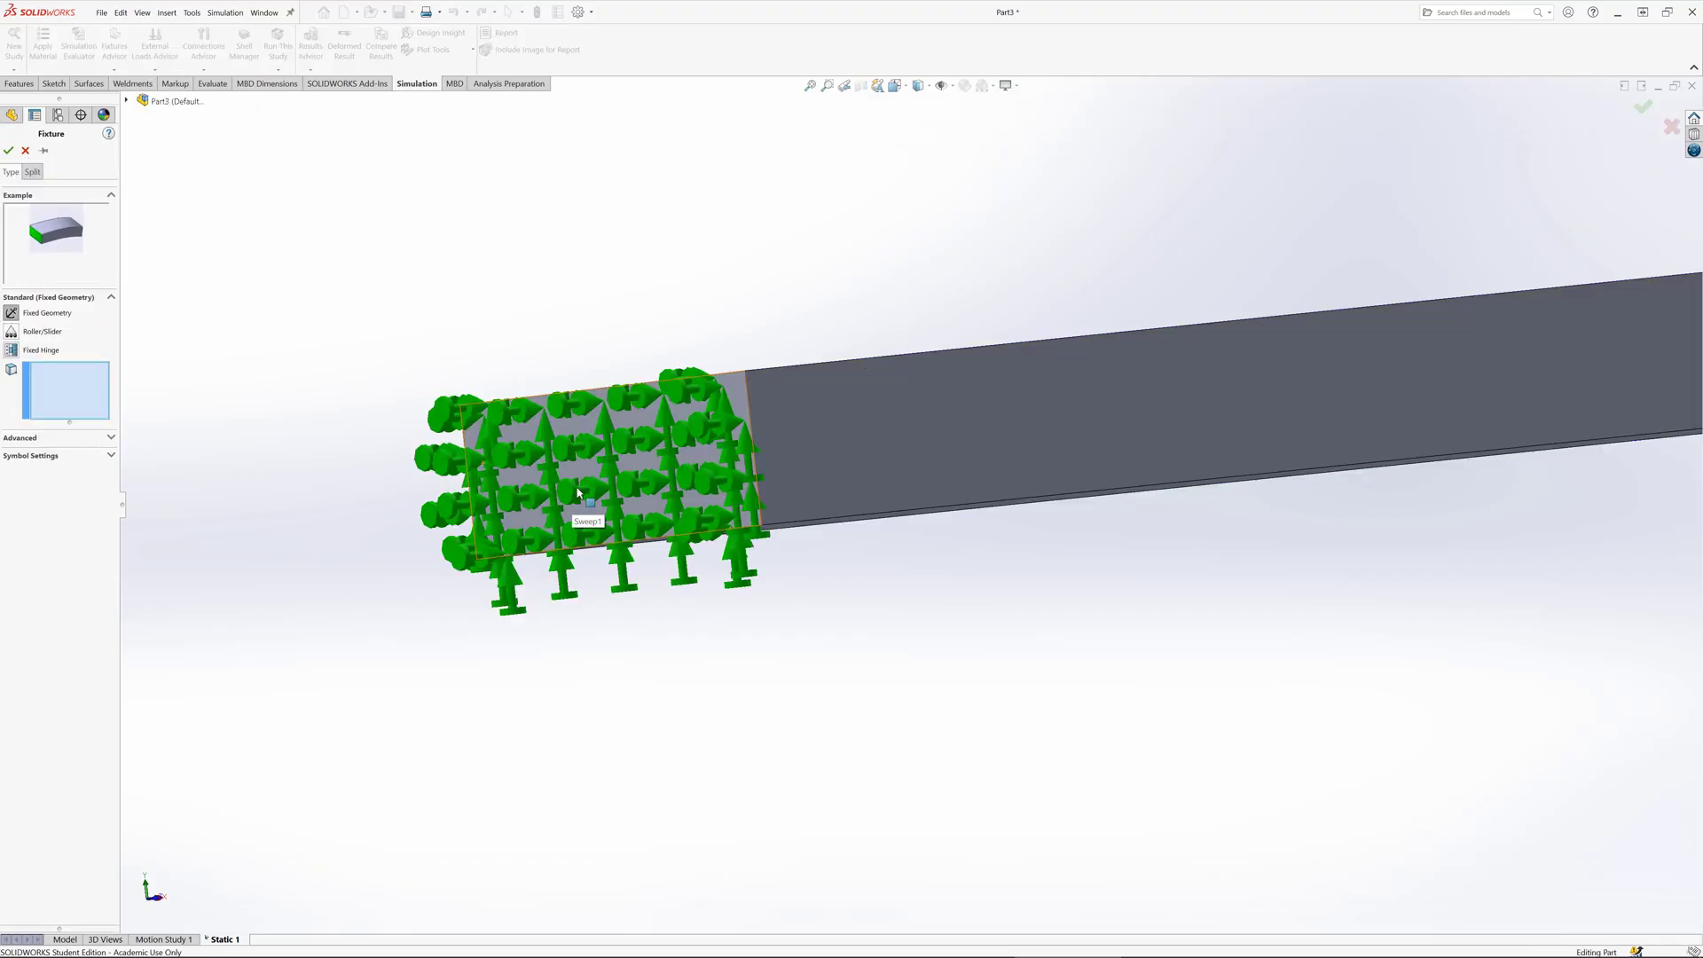
middle_click_drag(599, 545, 499, 534)
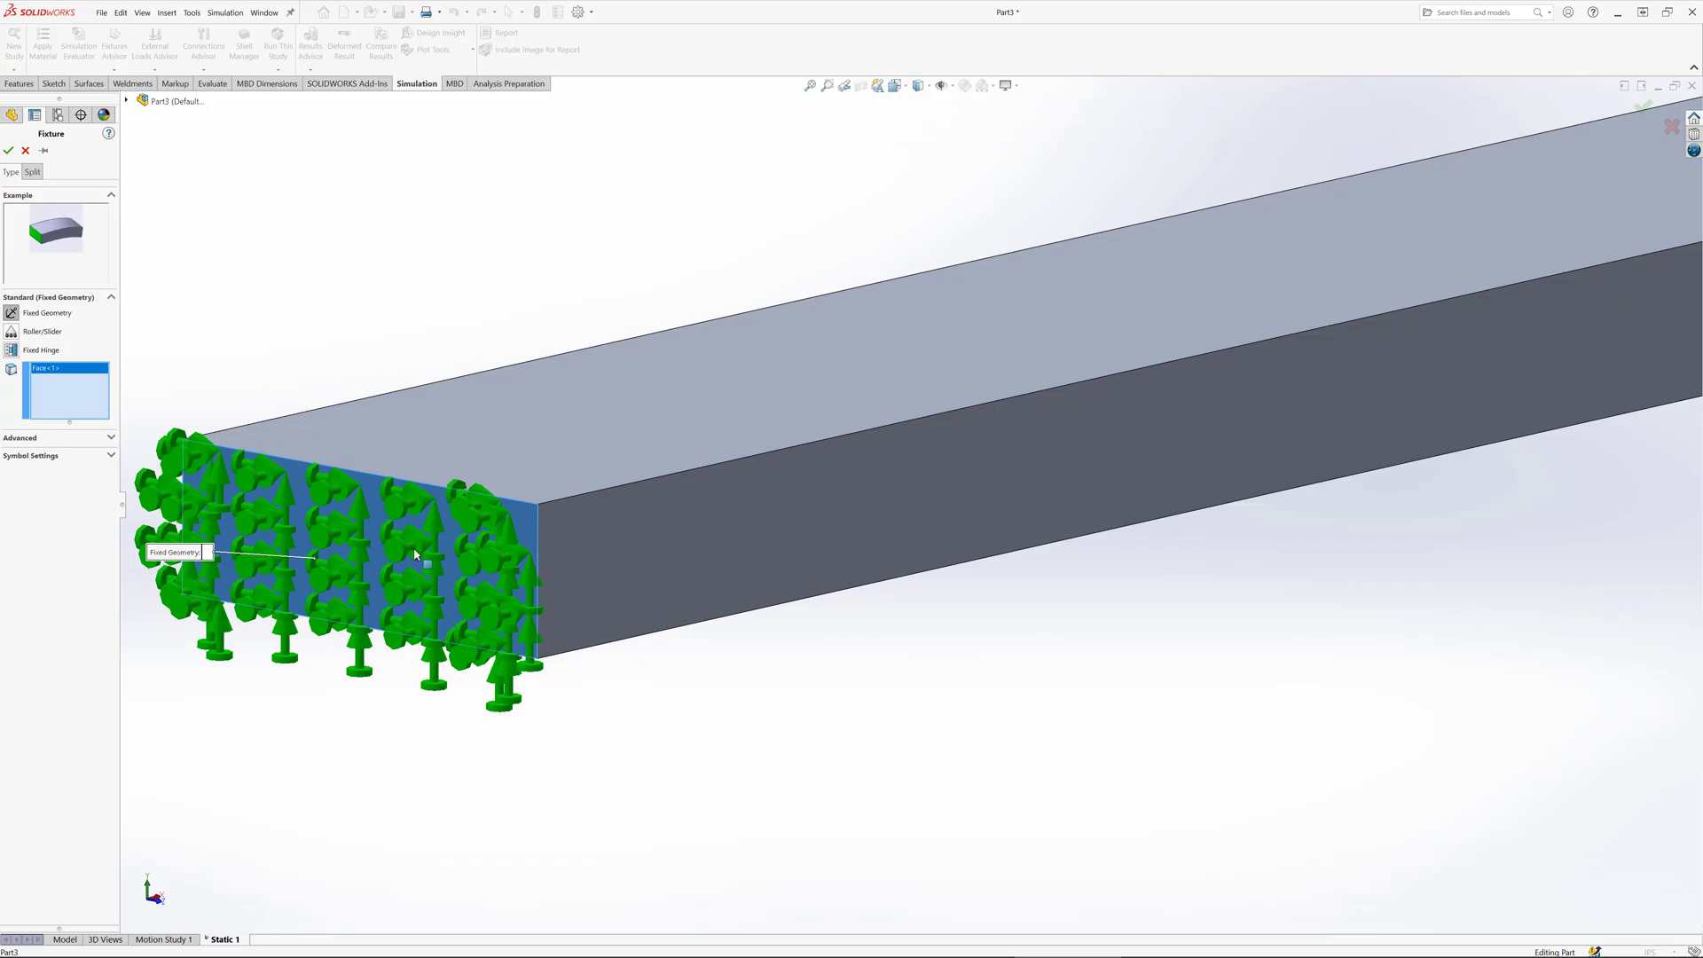
key("ctrl+7")
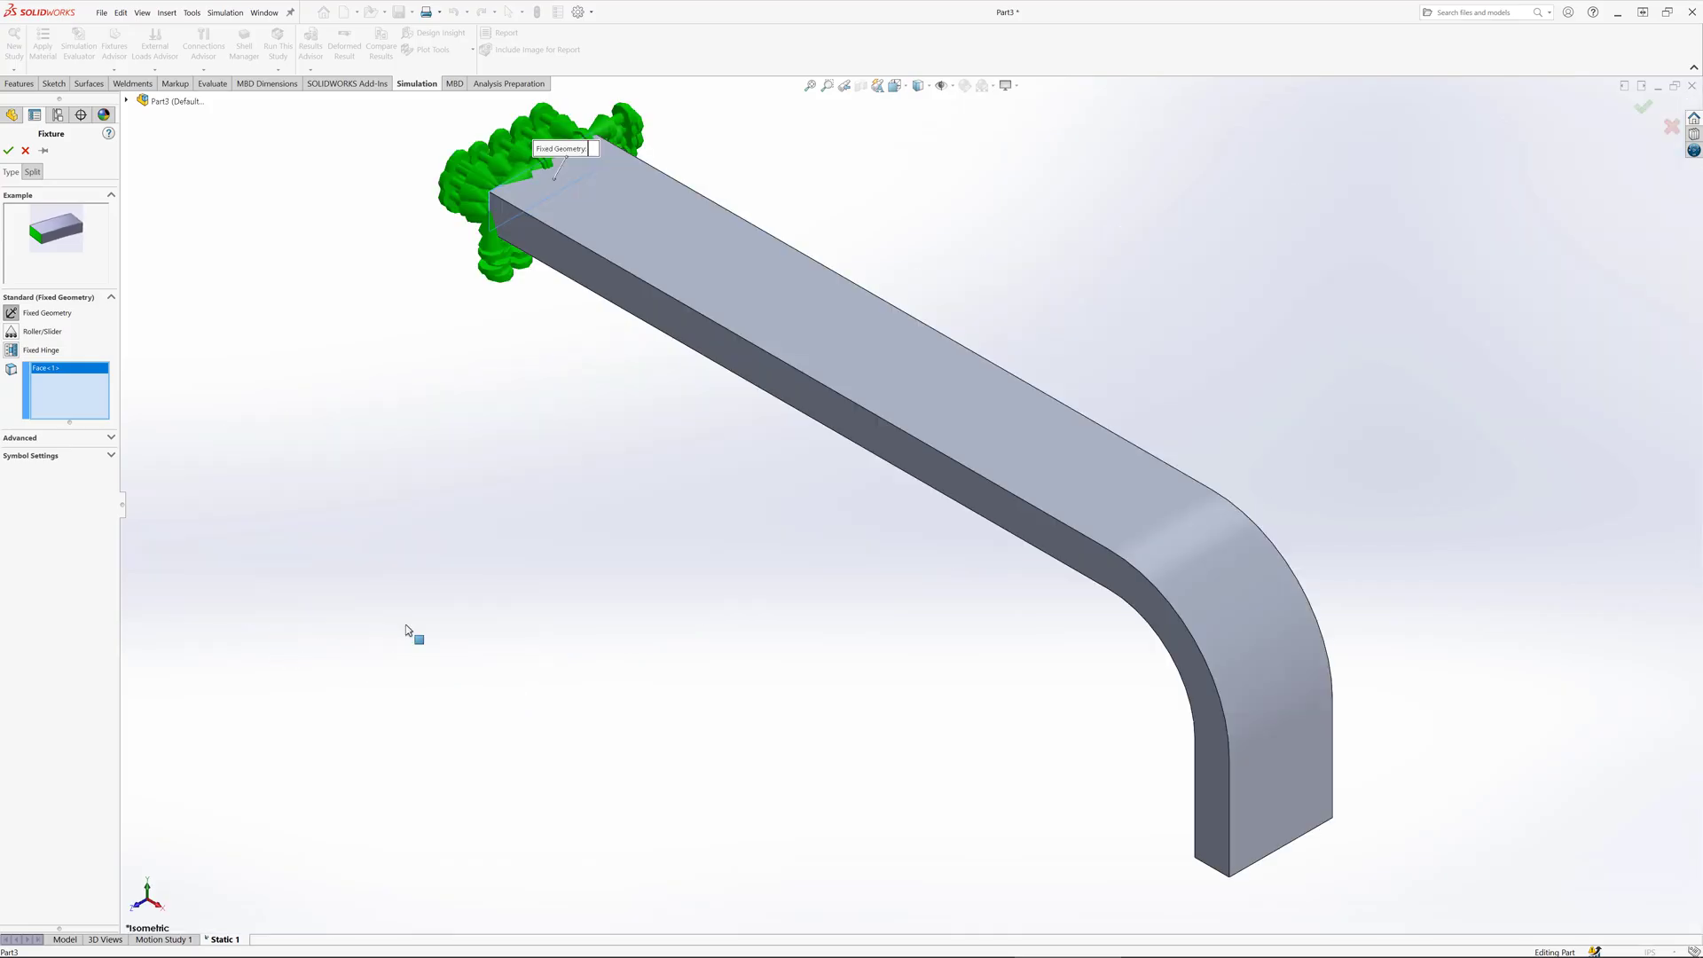
key("ctrl+1")
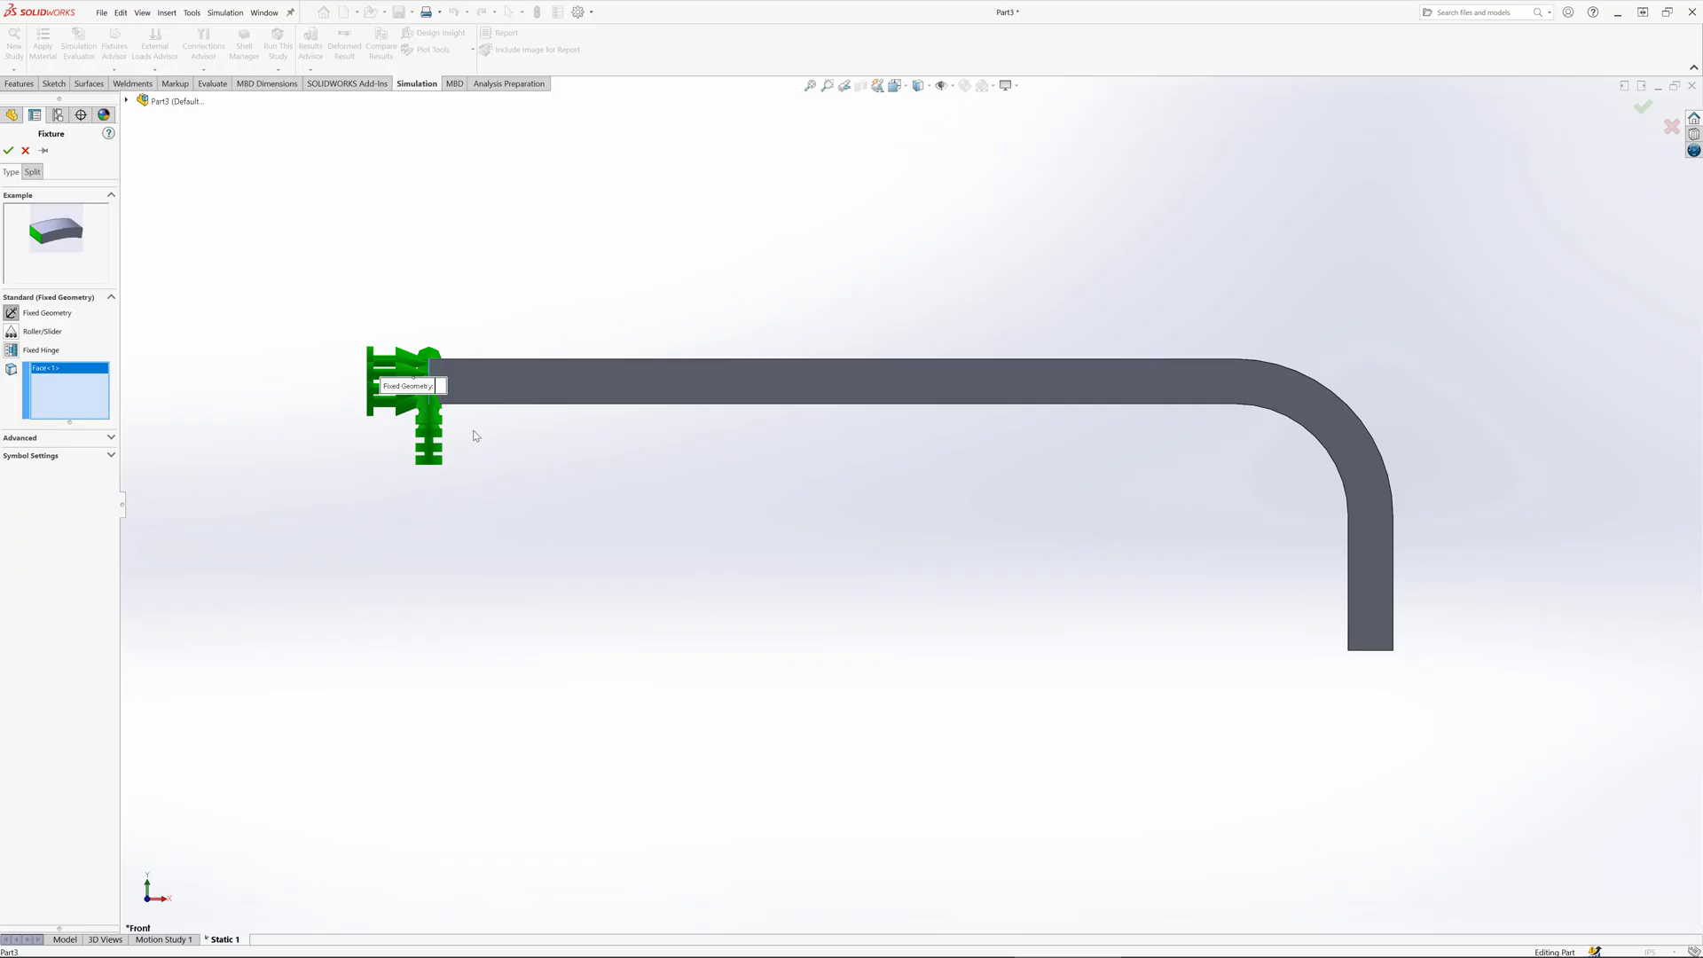
scroll(474, 436, "down", 3)
middle_click_drag(474, 436, 435, 345)
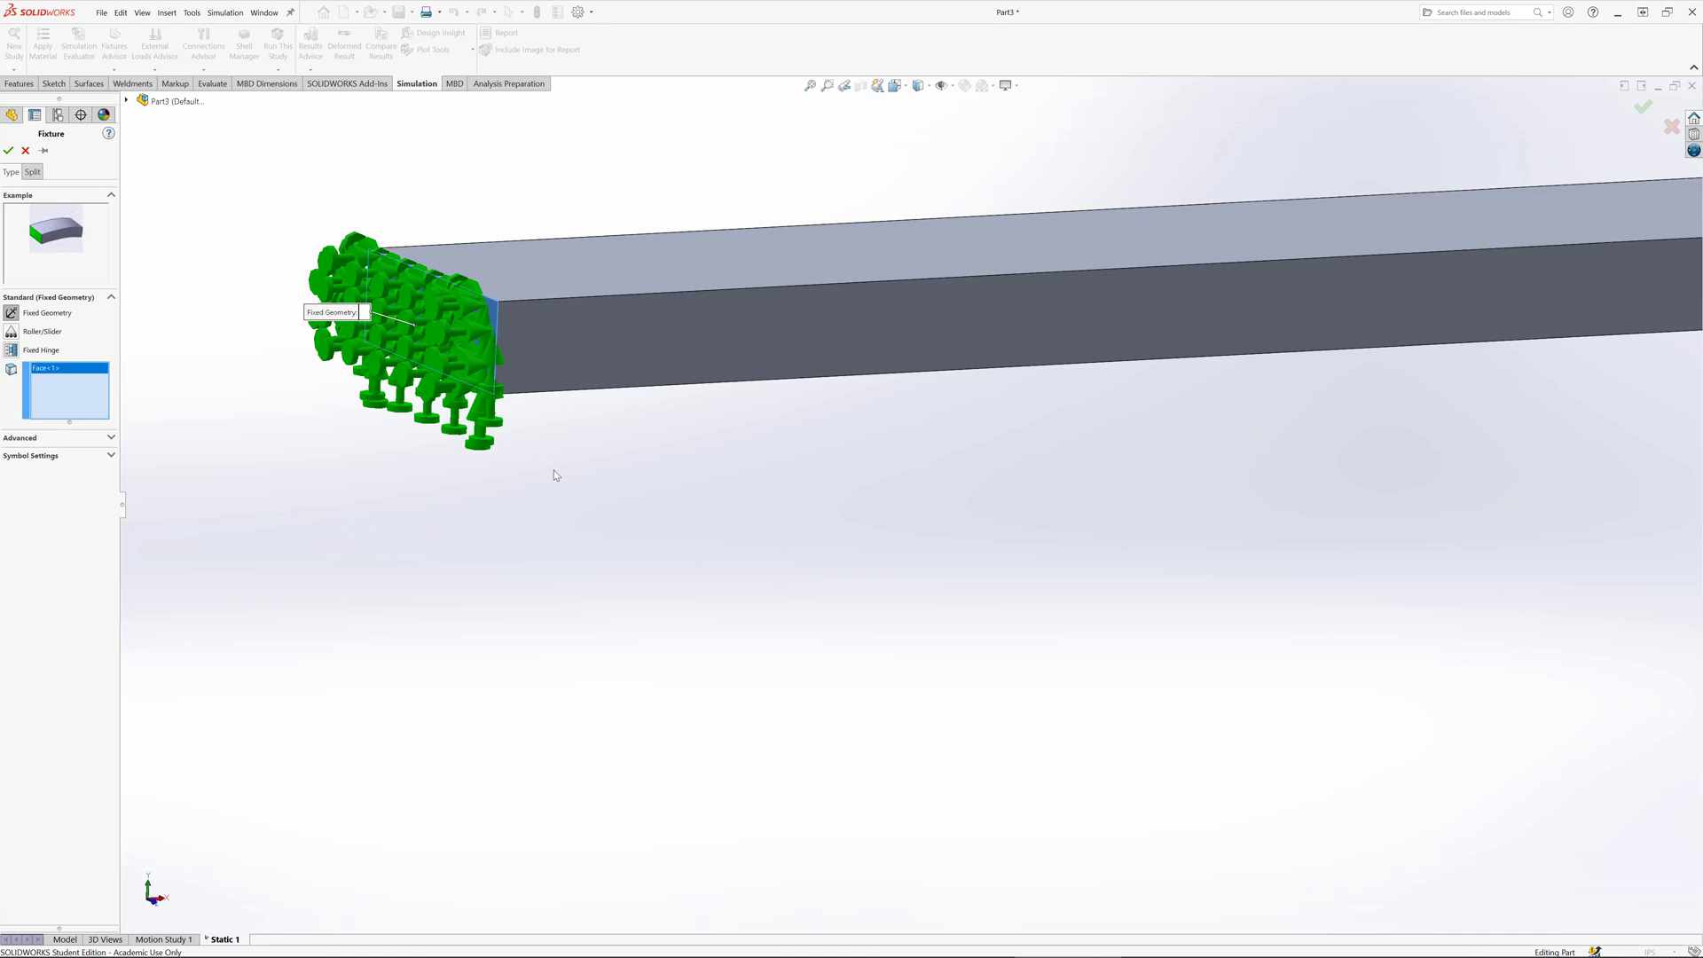
key("Return")
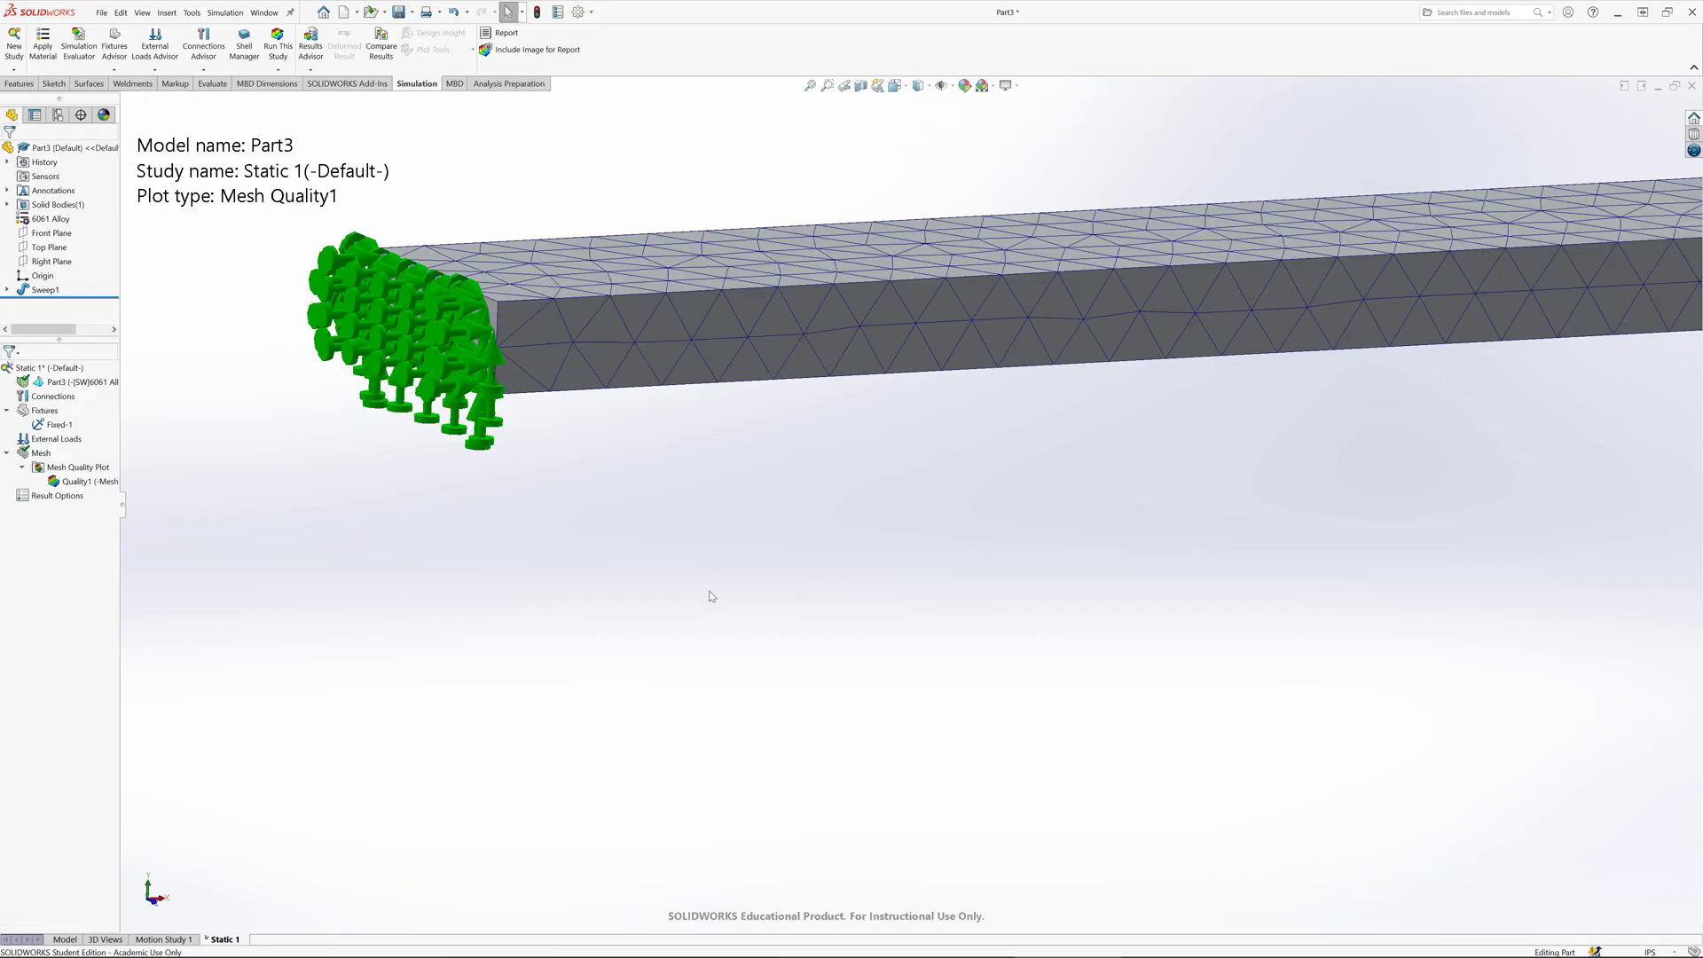
key("ctrl+7")
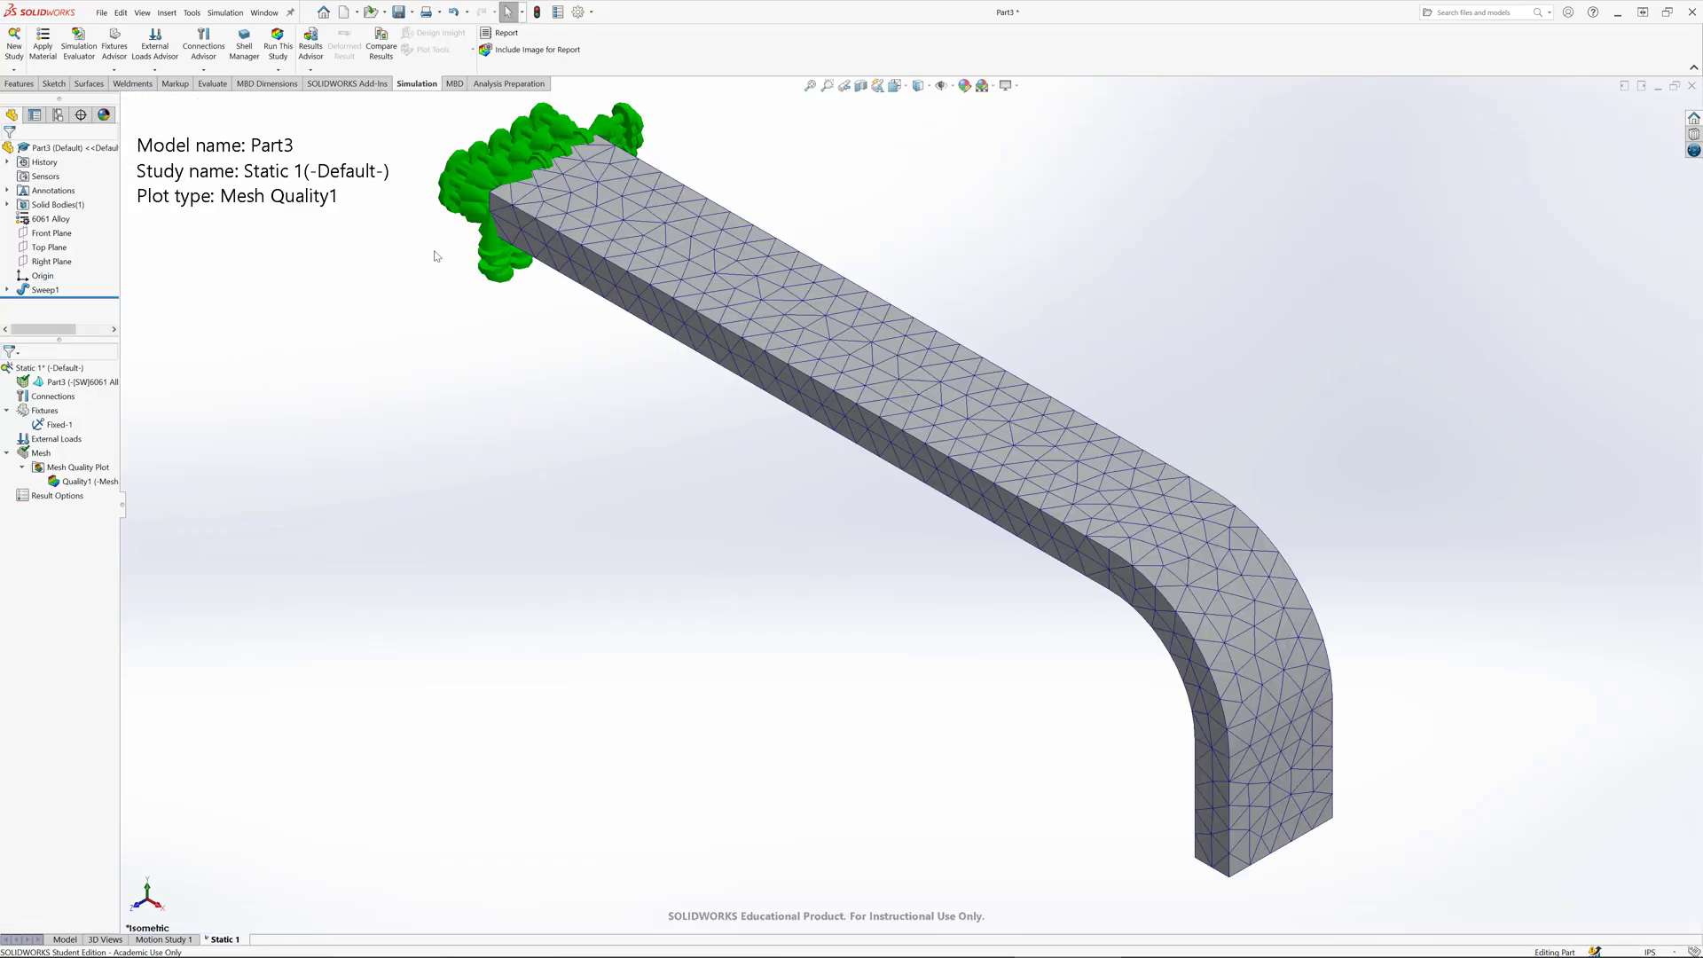
middle_click_drag(964, 644, 1027, 475)
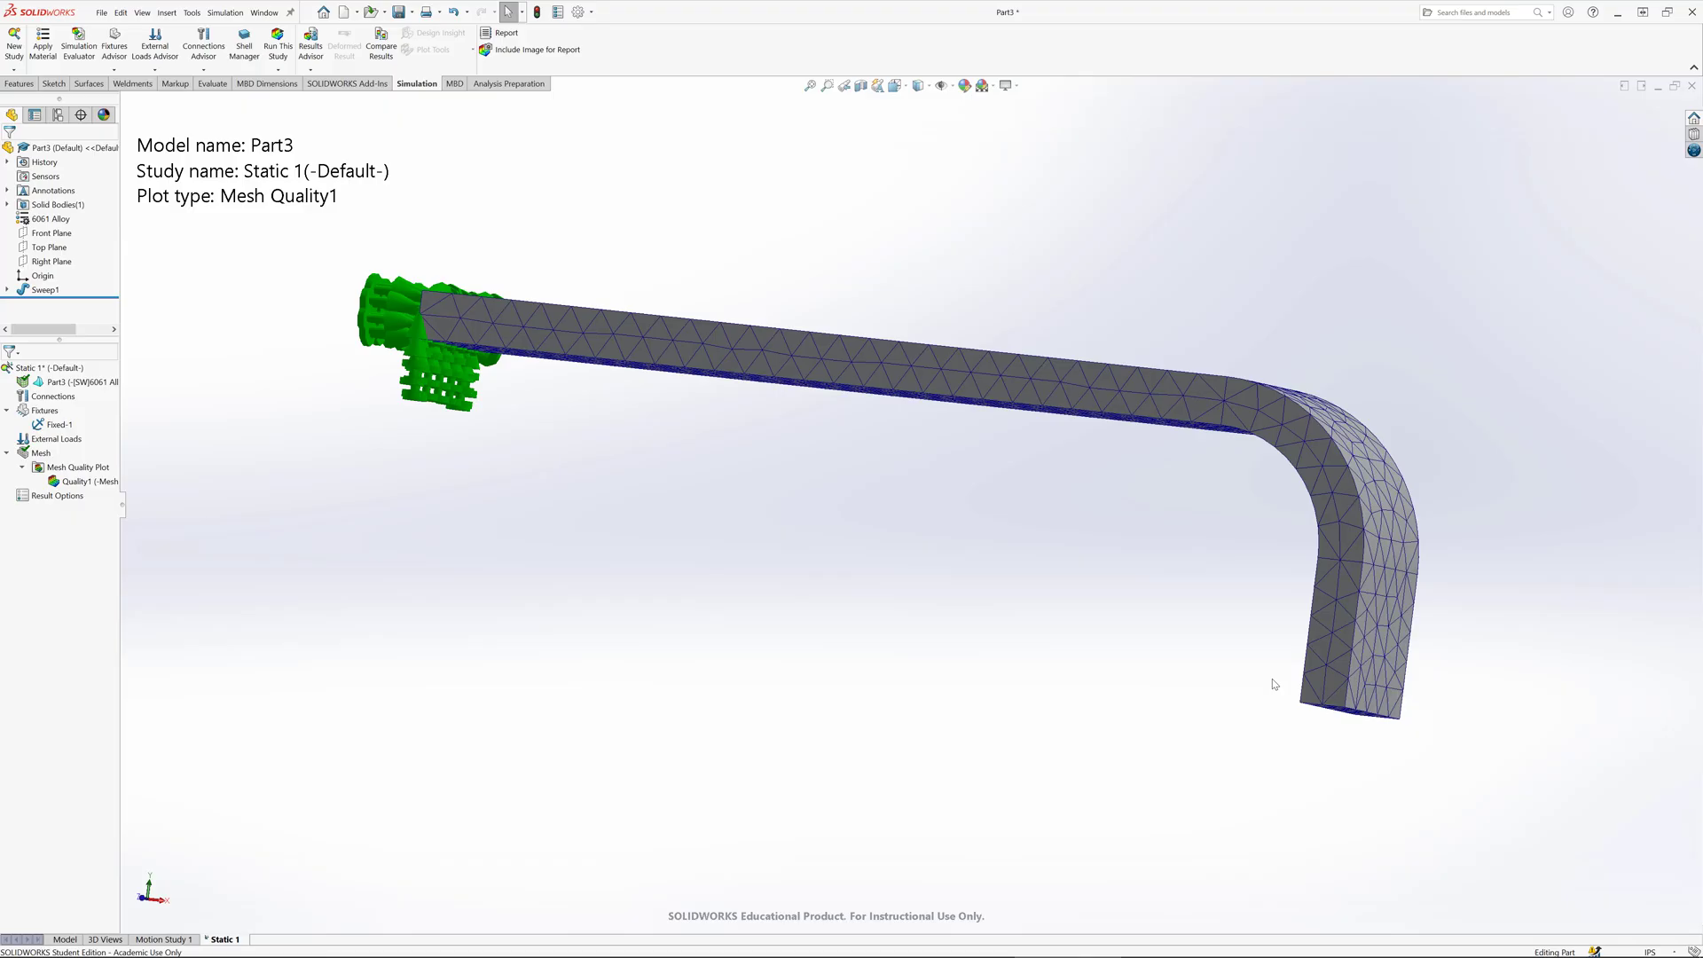
middle_click_drag(1275, 684, 1268, 495)
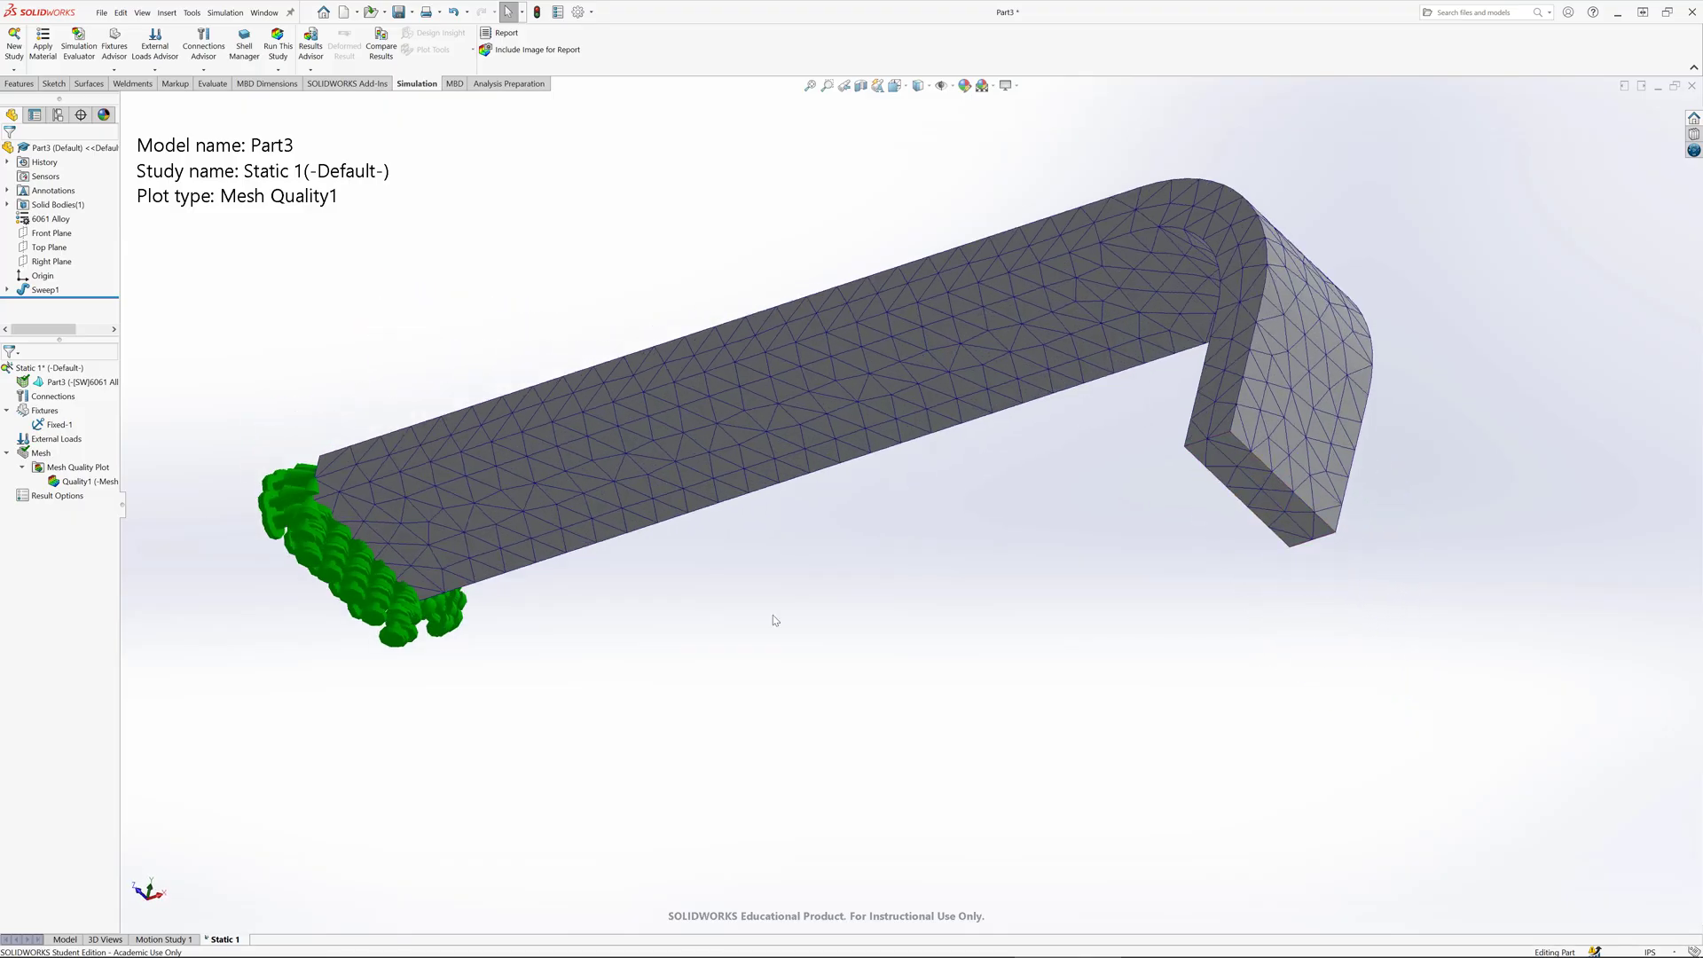
Step: Start a Force load on the bent leg's free end face
right_click(46, 441)
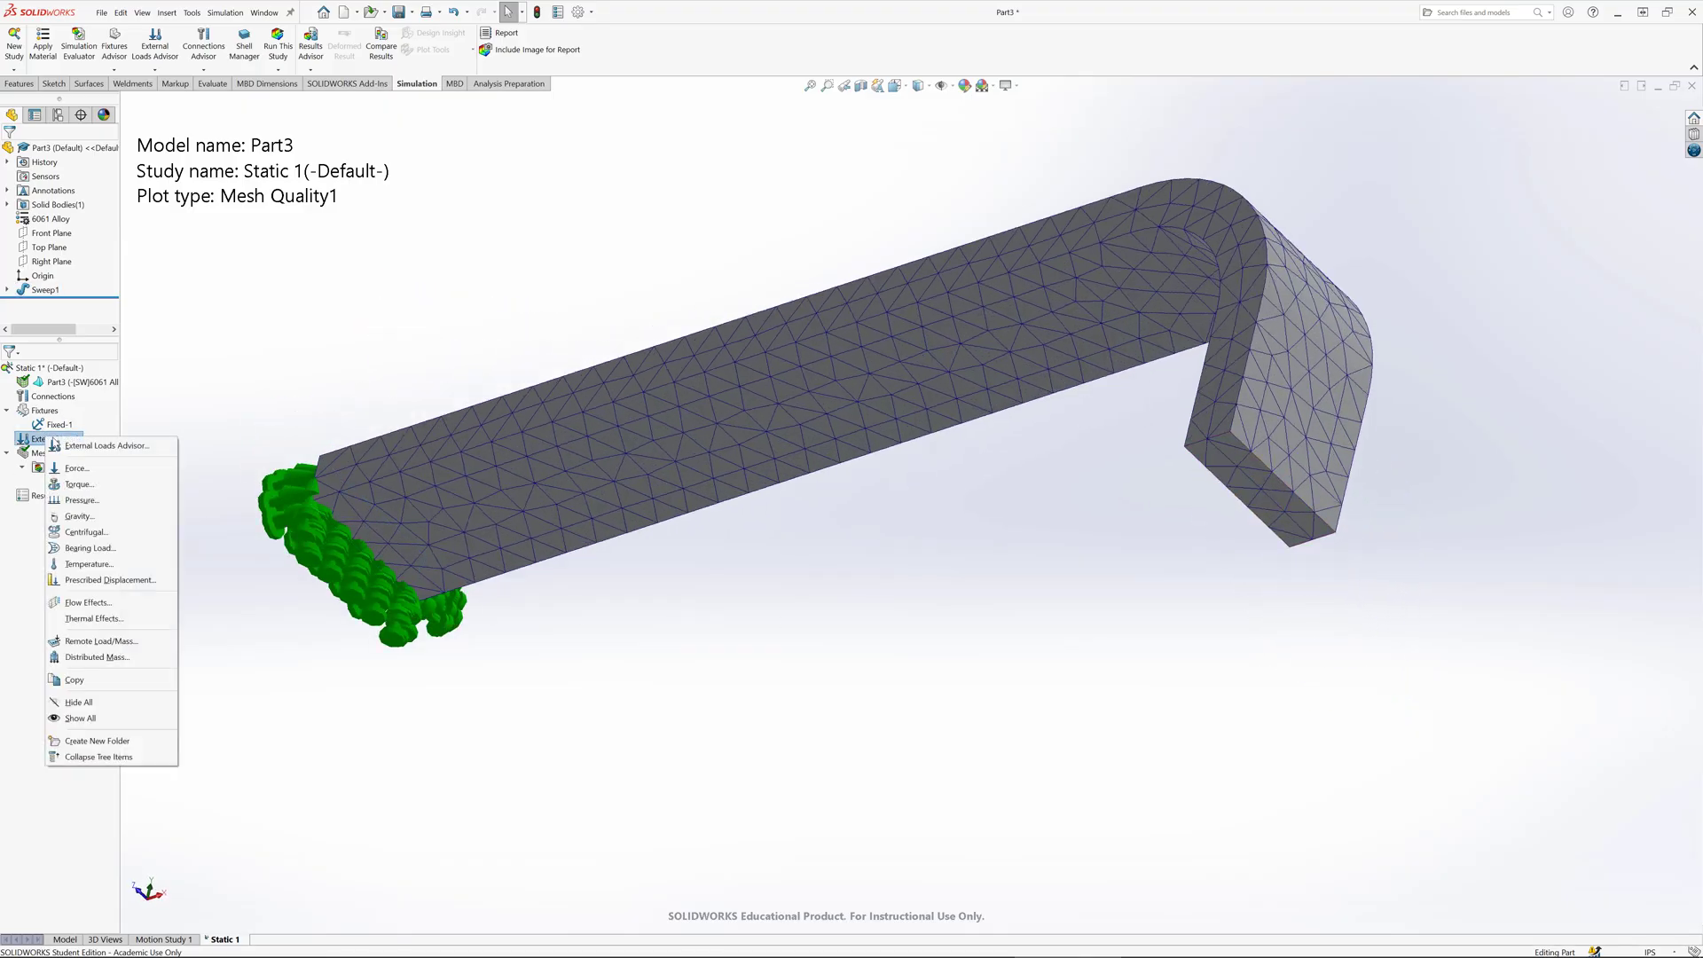
left_click(98, 469)
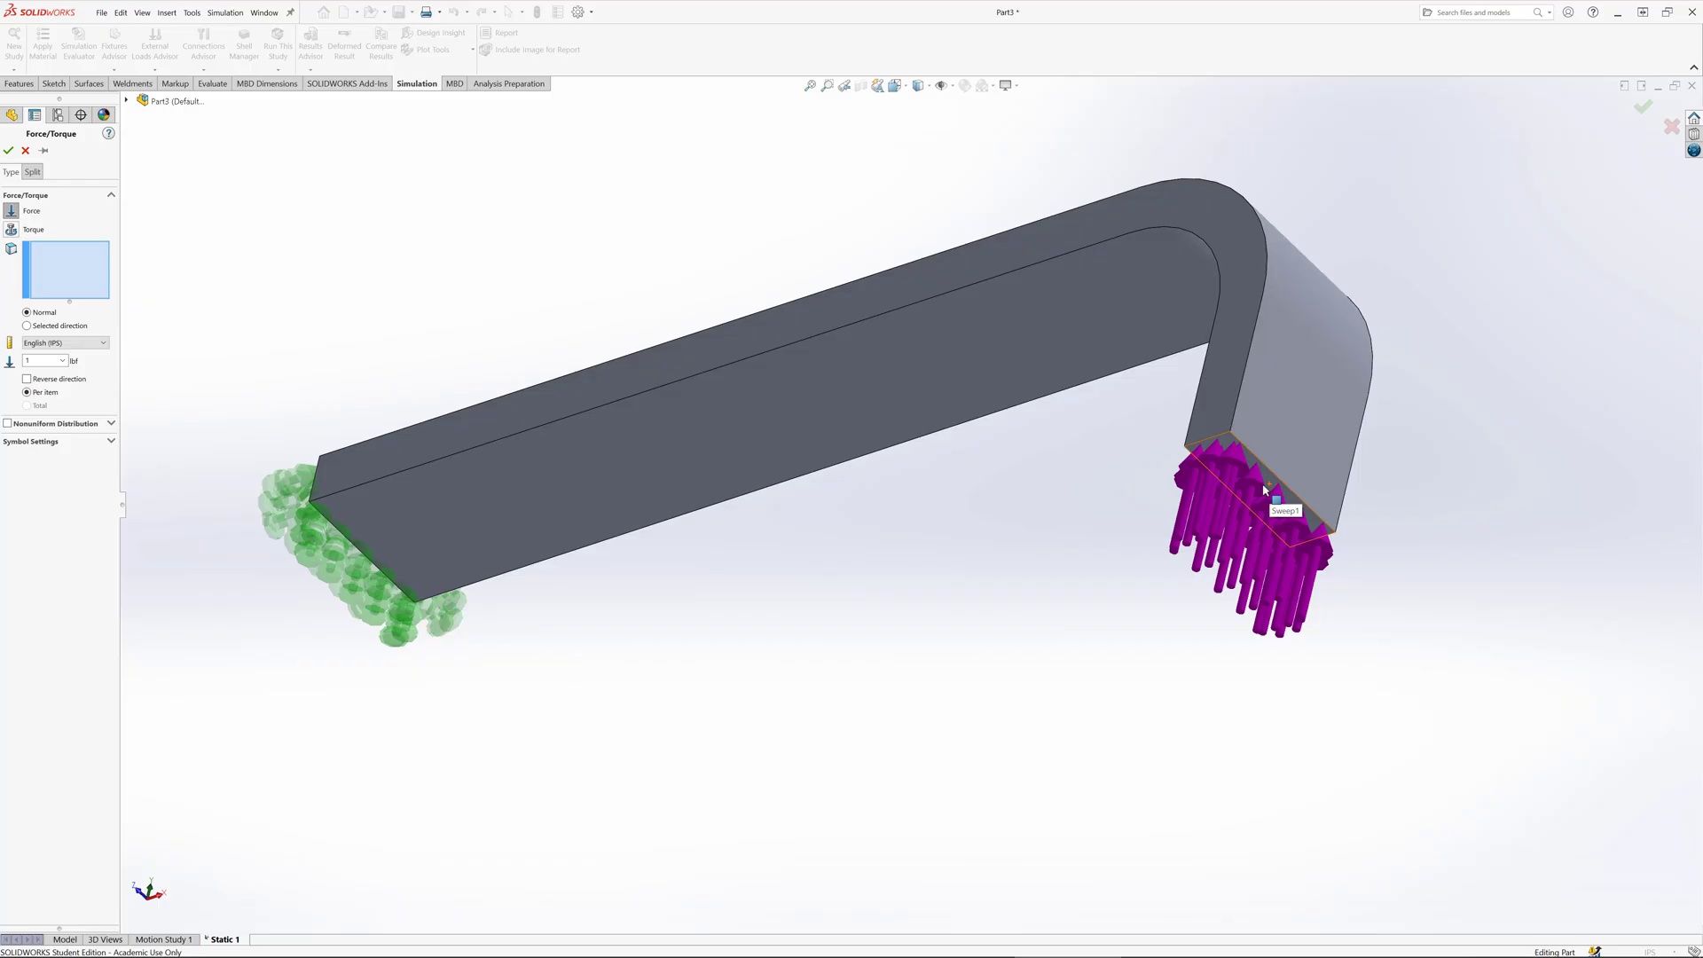
left_click(1215, 532)
middle_click_drag(1215, 532, 975, 612)
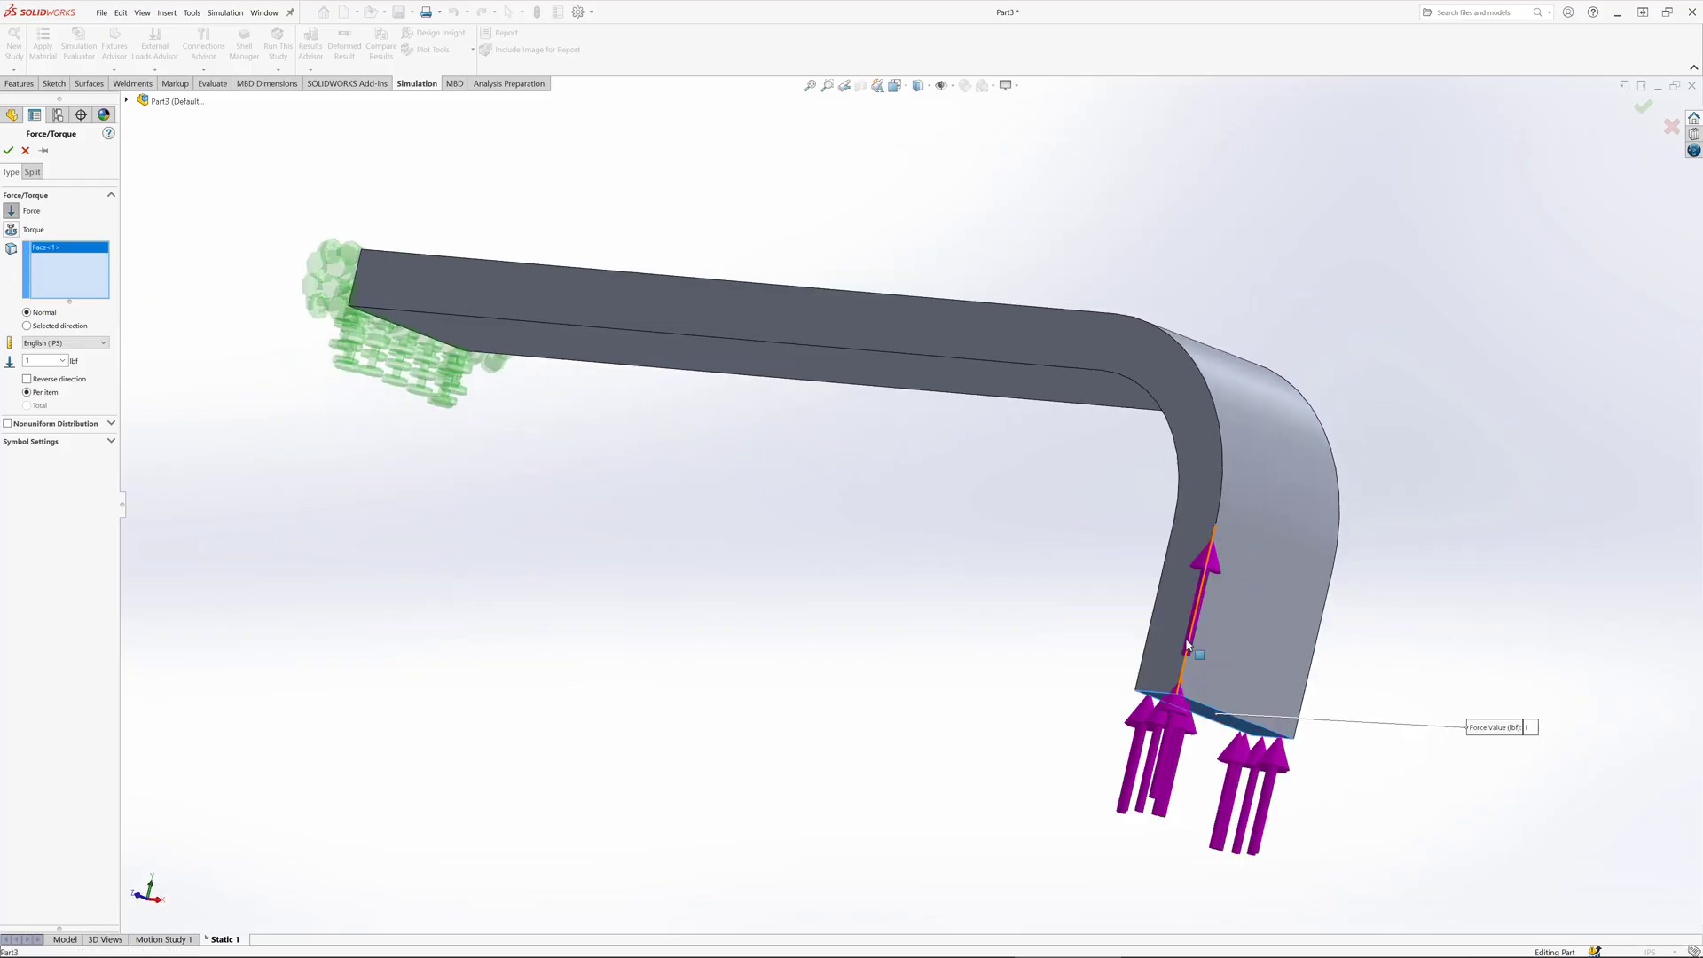
Step: Set the force to a selected direction, replacing the bottom-edge reference with the end face
left_click(42, 382)
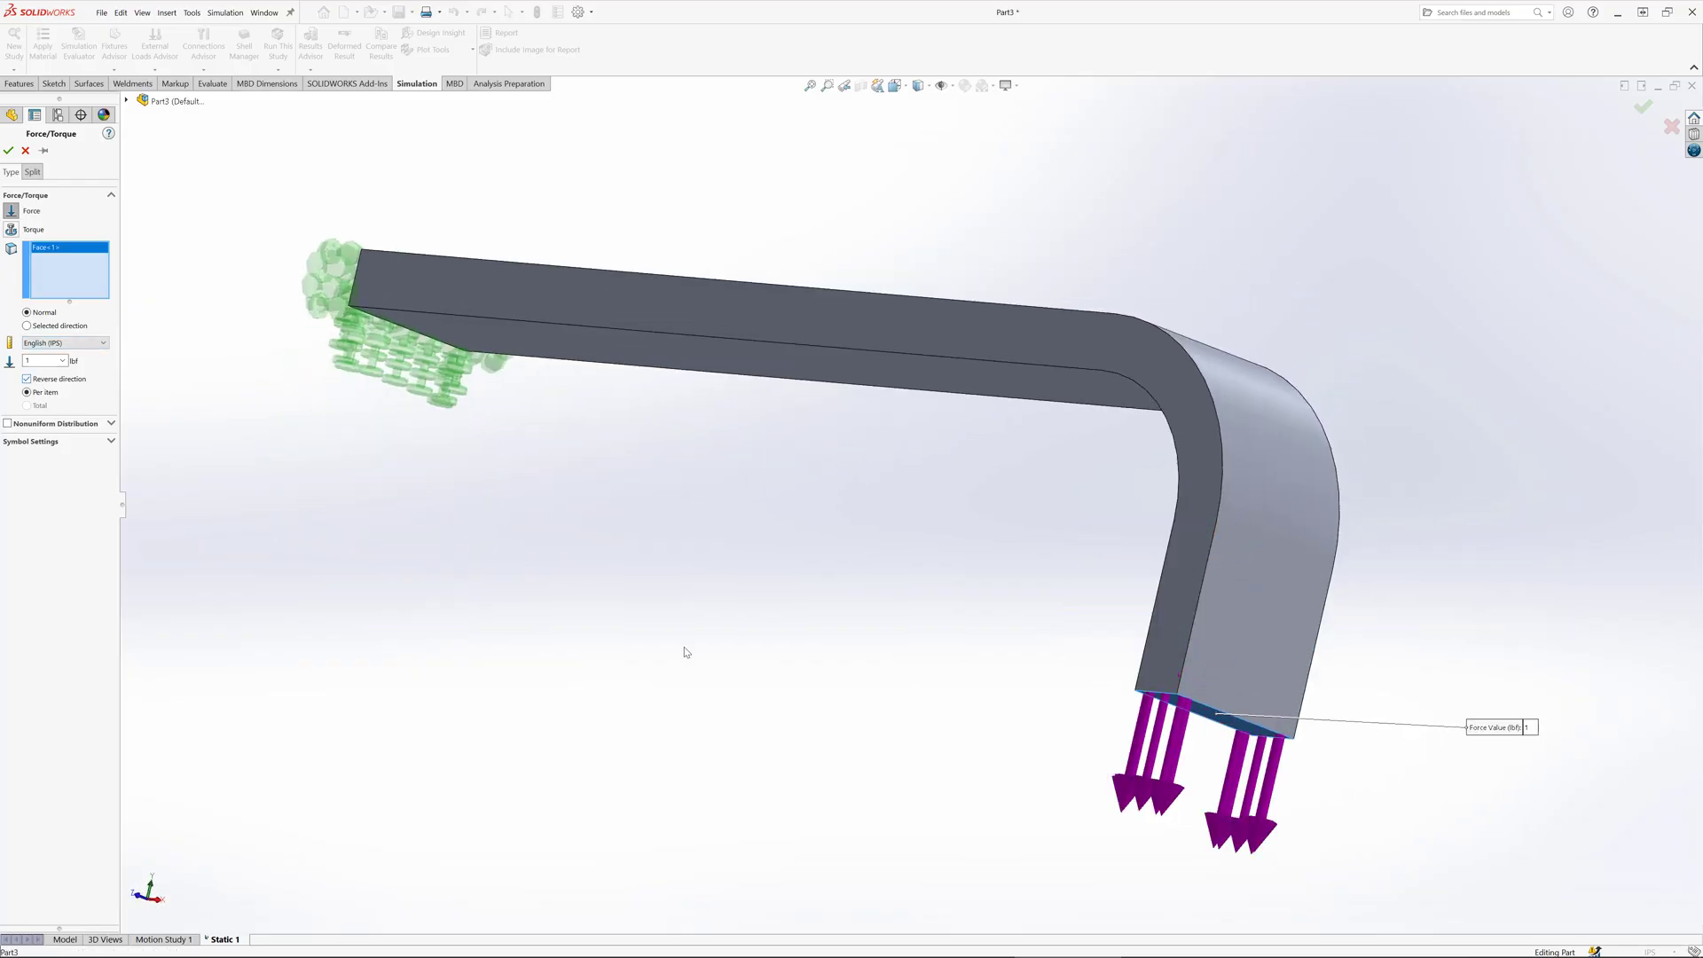
left_click(48, 326)
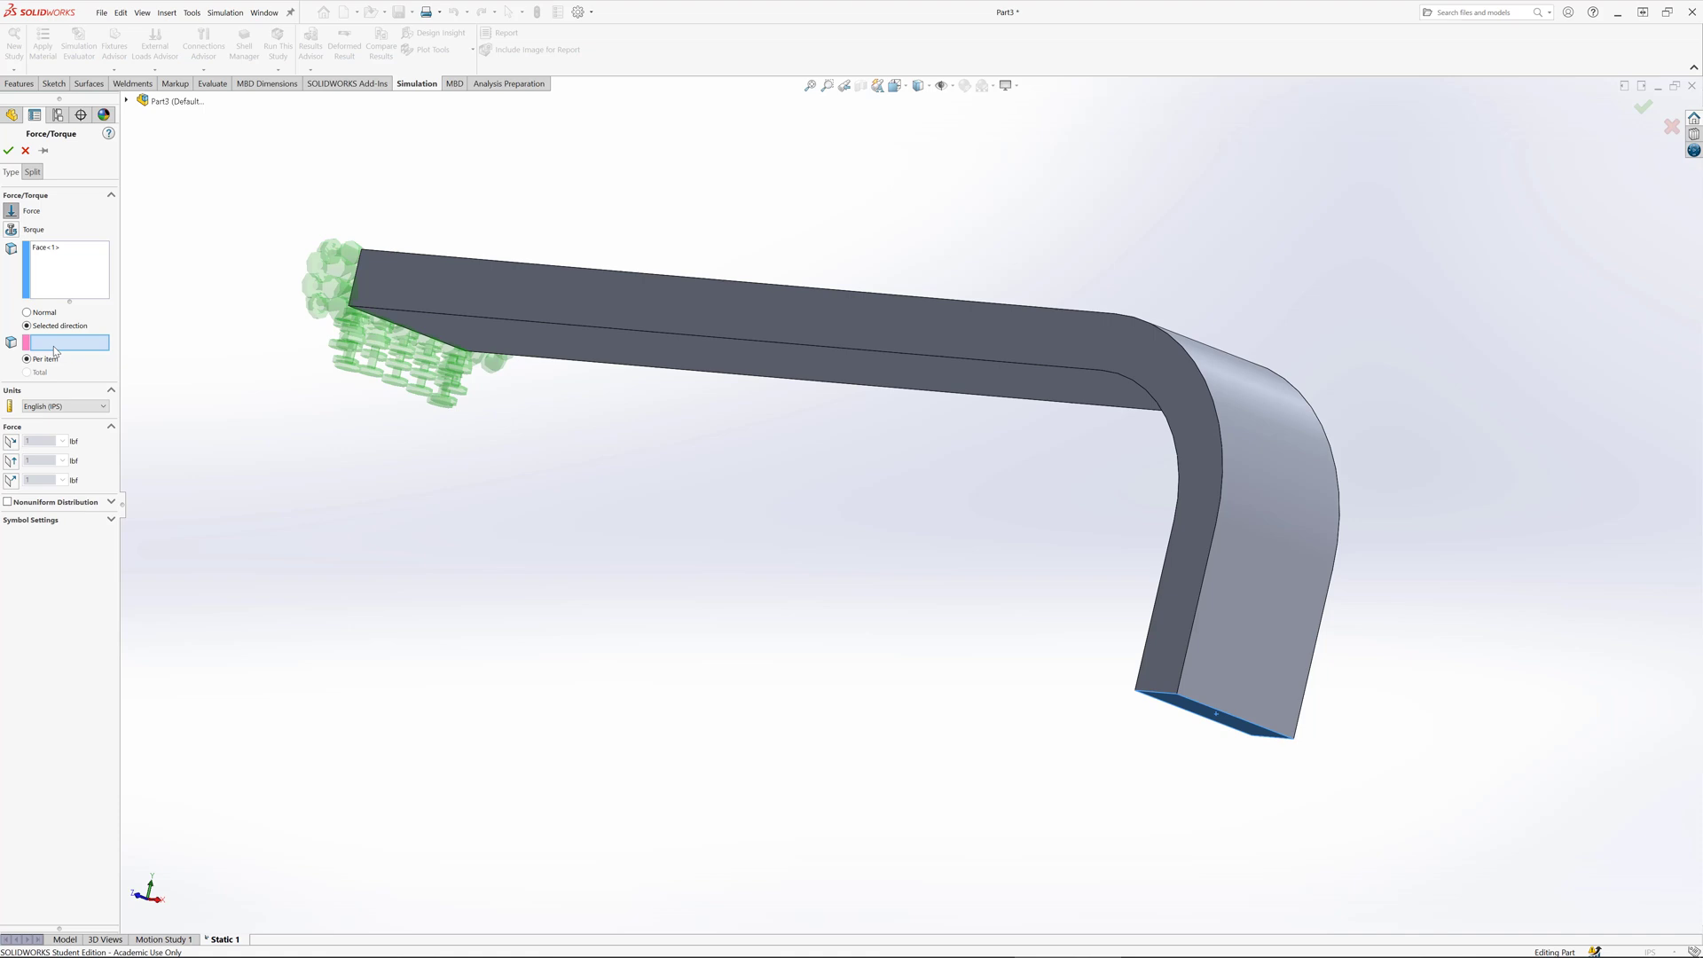
left_click(1161, 696)
mouse_move(1160, 696)
middle_mouse_down()
mouse_move(1083, 715)
mouse_move(1152, 683)
middle_mouse_up()
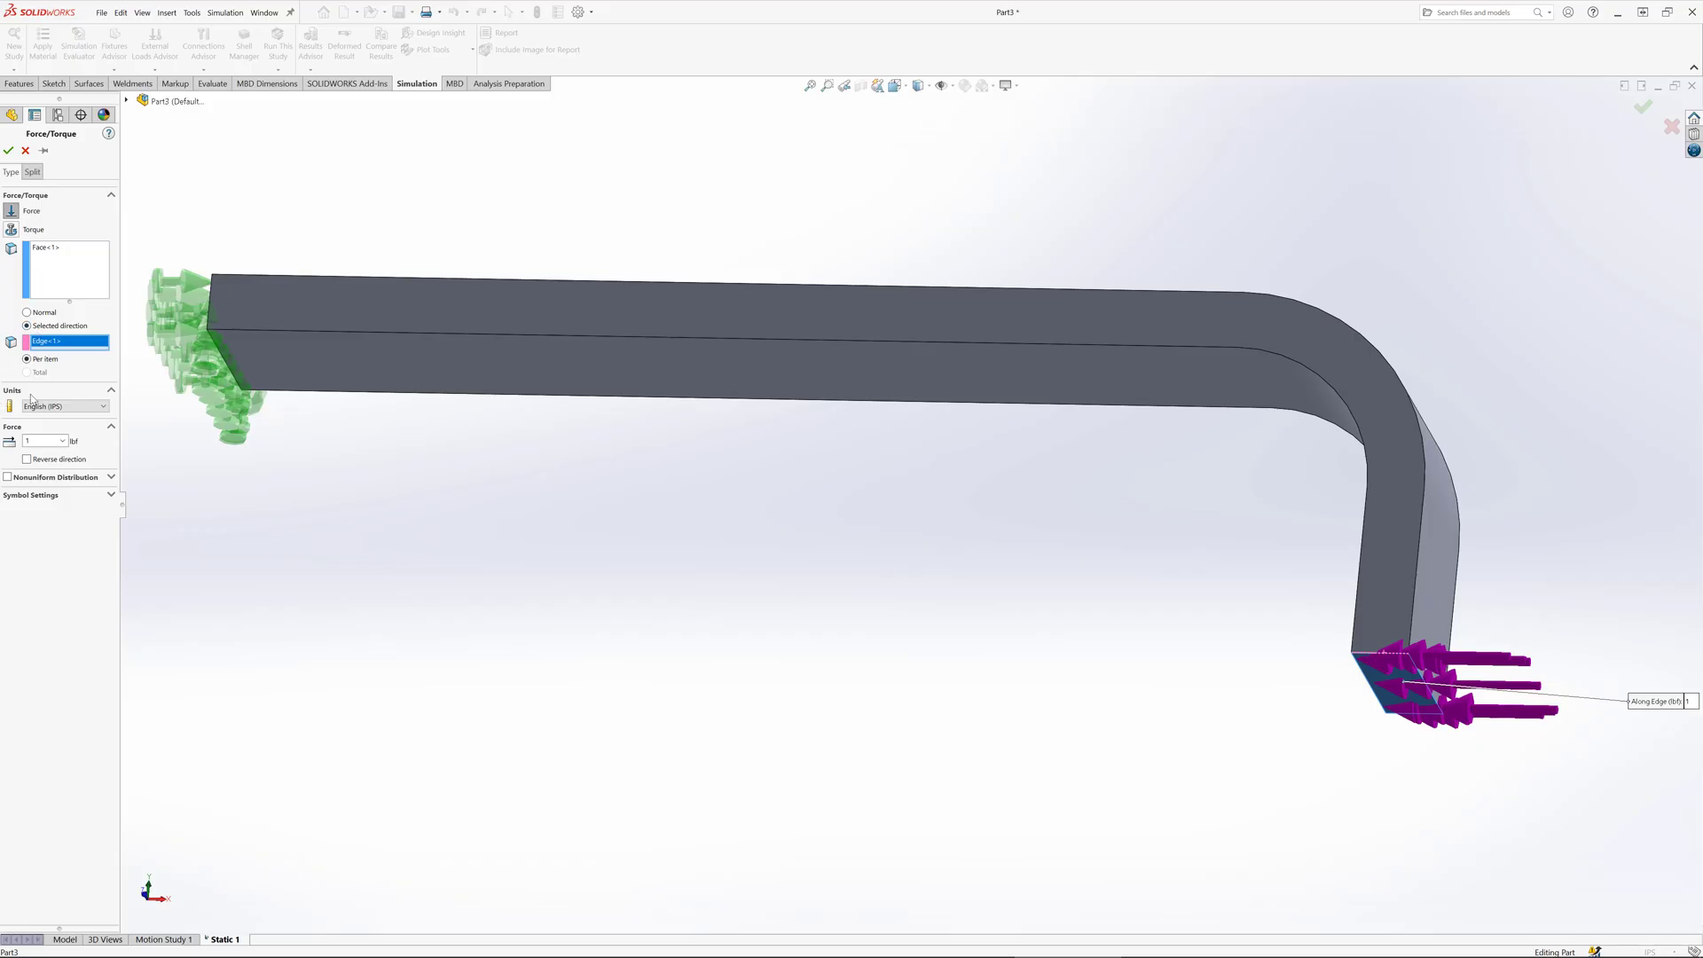
left_click(26, 459)
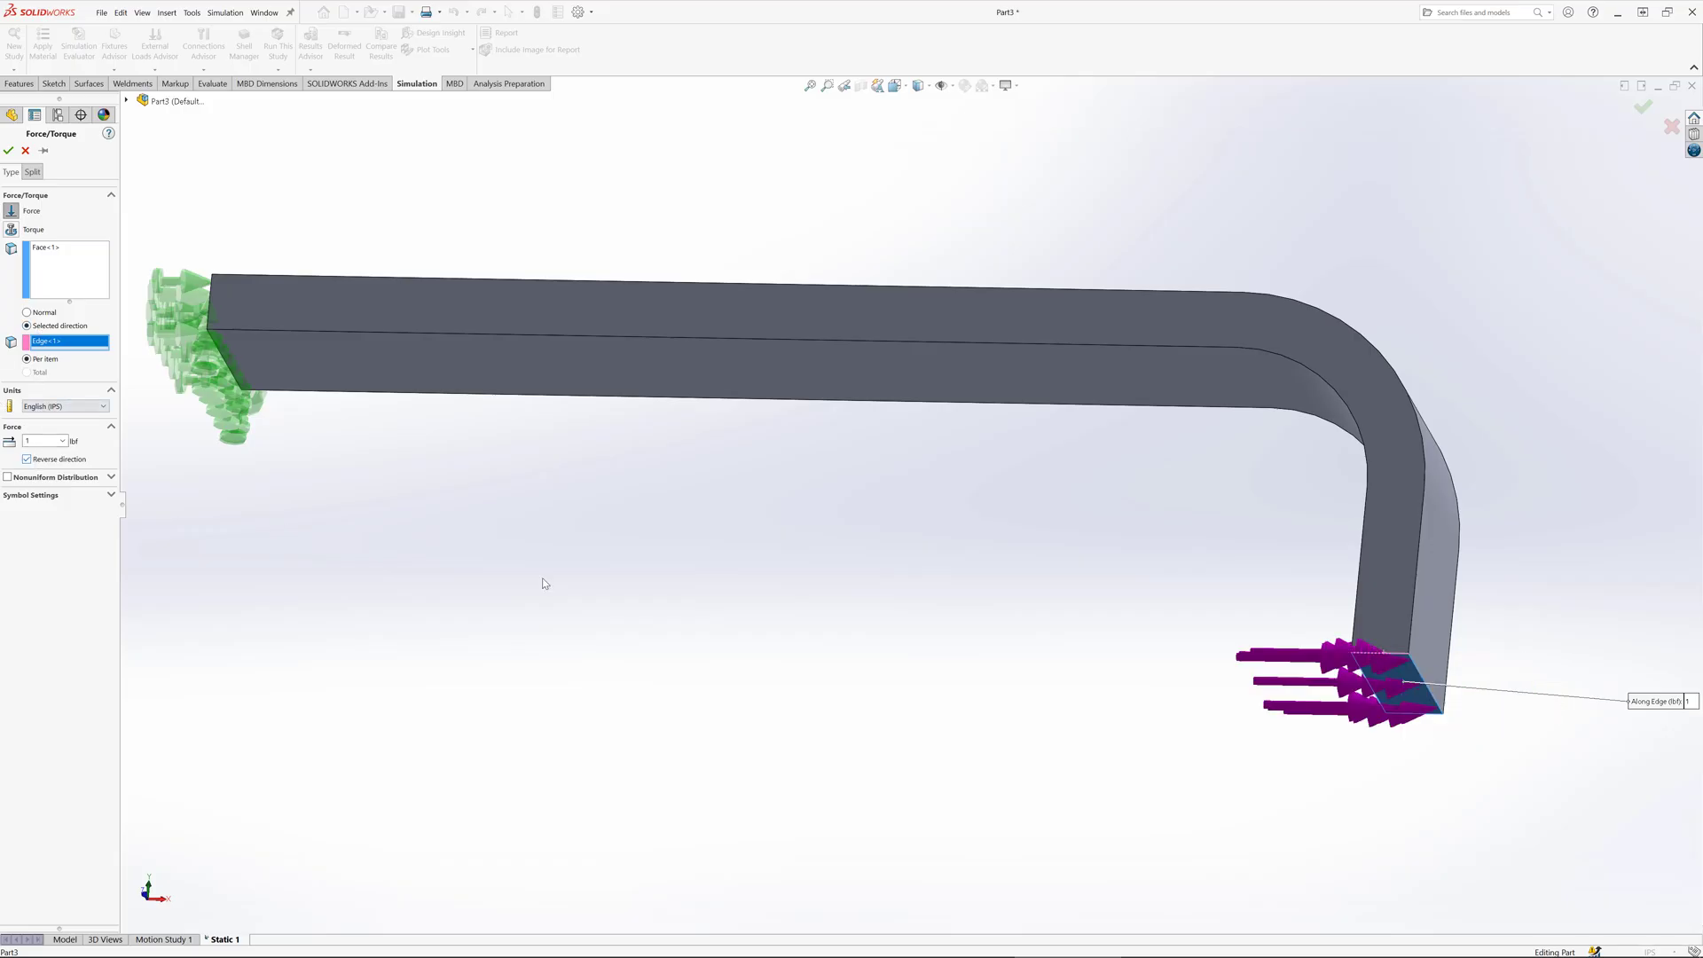
mouse_move(1077, 664)
middle_mouse_down()
mouse_move(1053, 726)
mouse_move(1065, 637)
middle_mouse_up()
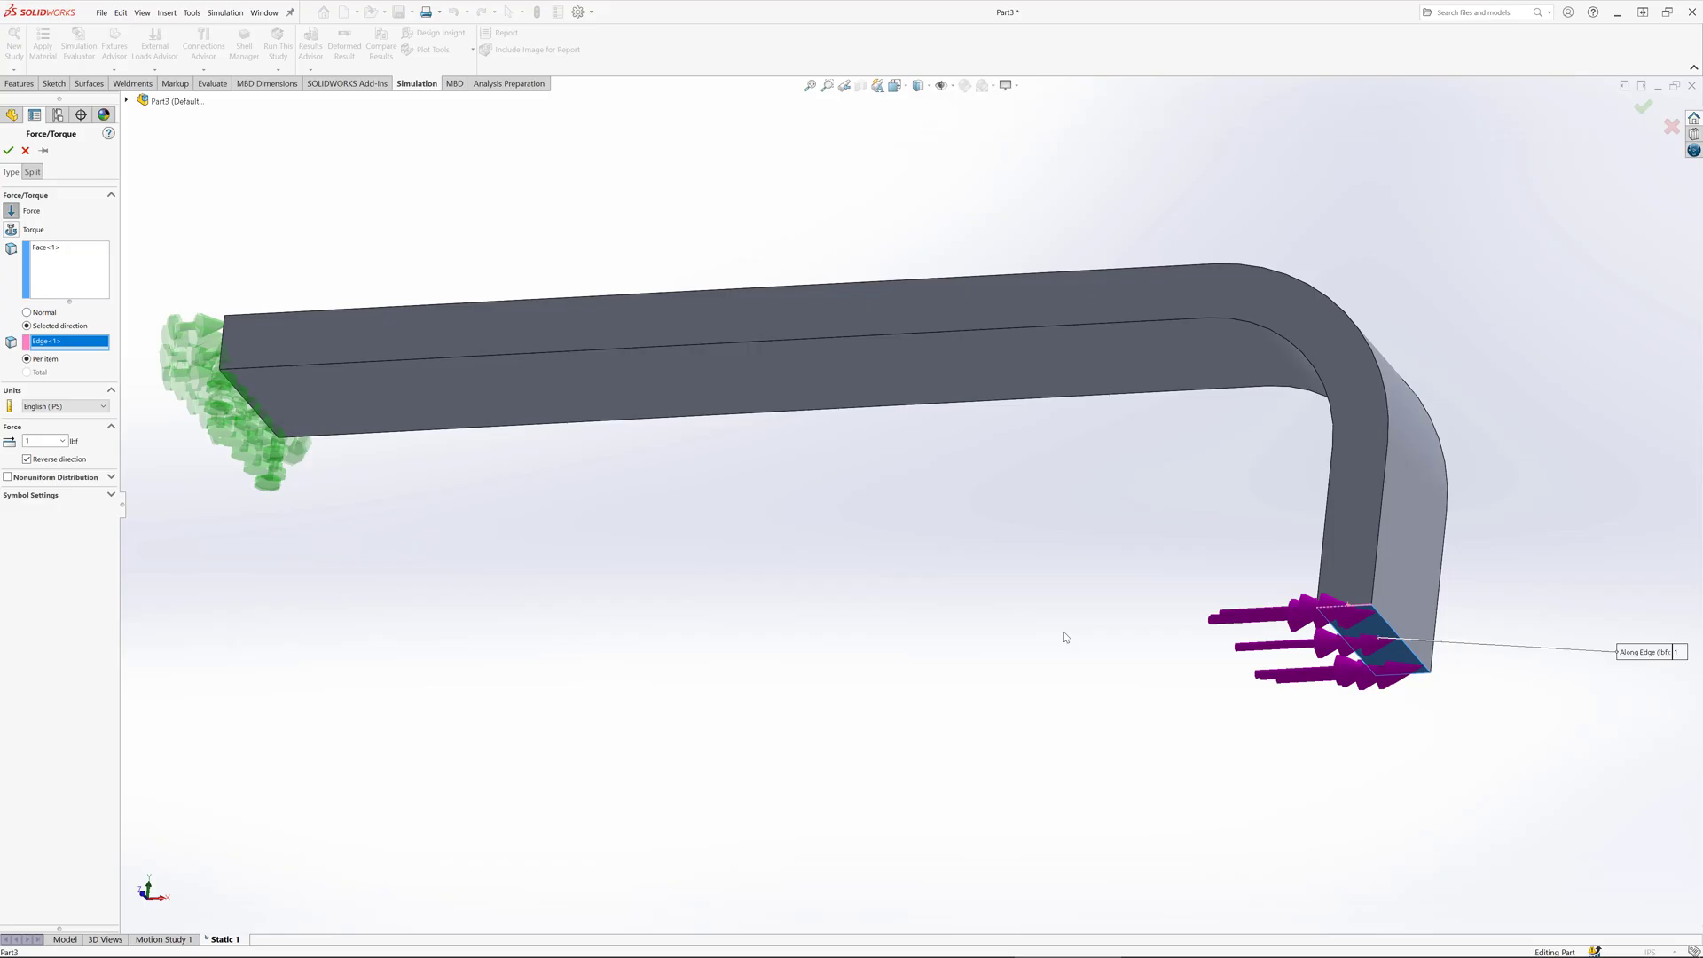
right_click(62, 348)
left_click(71, 349)
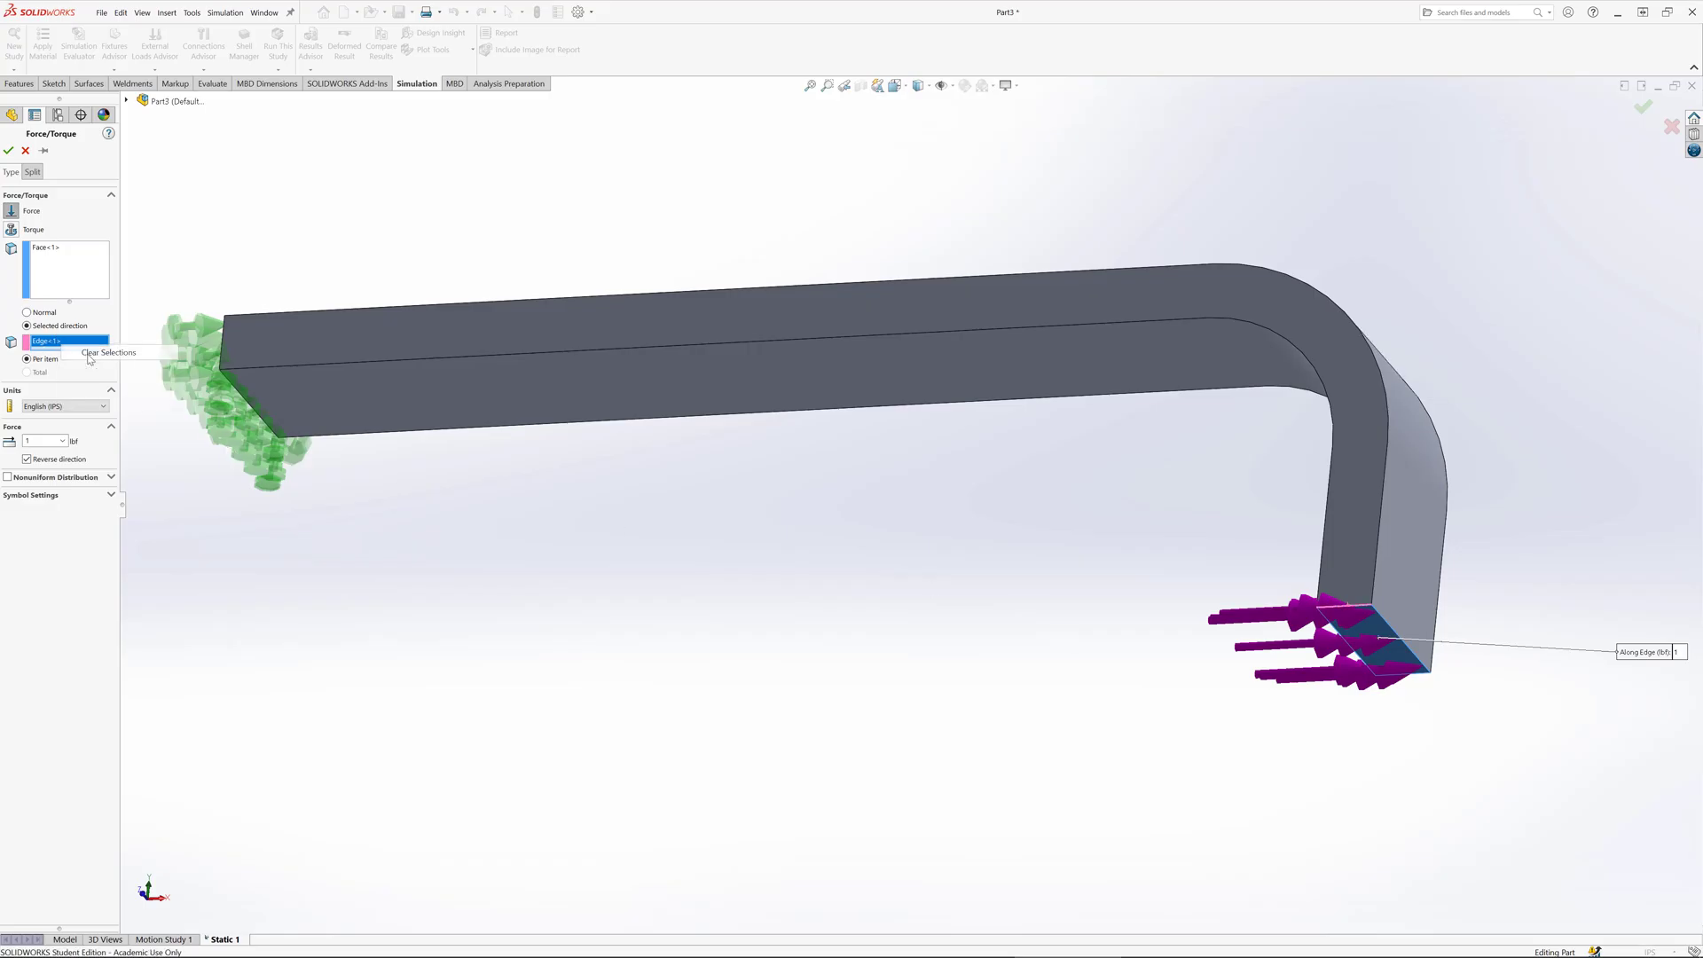
left_click(1370, 637)
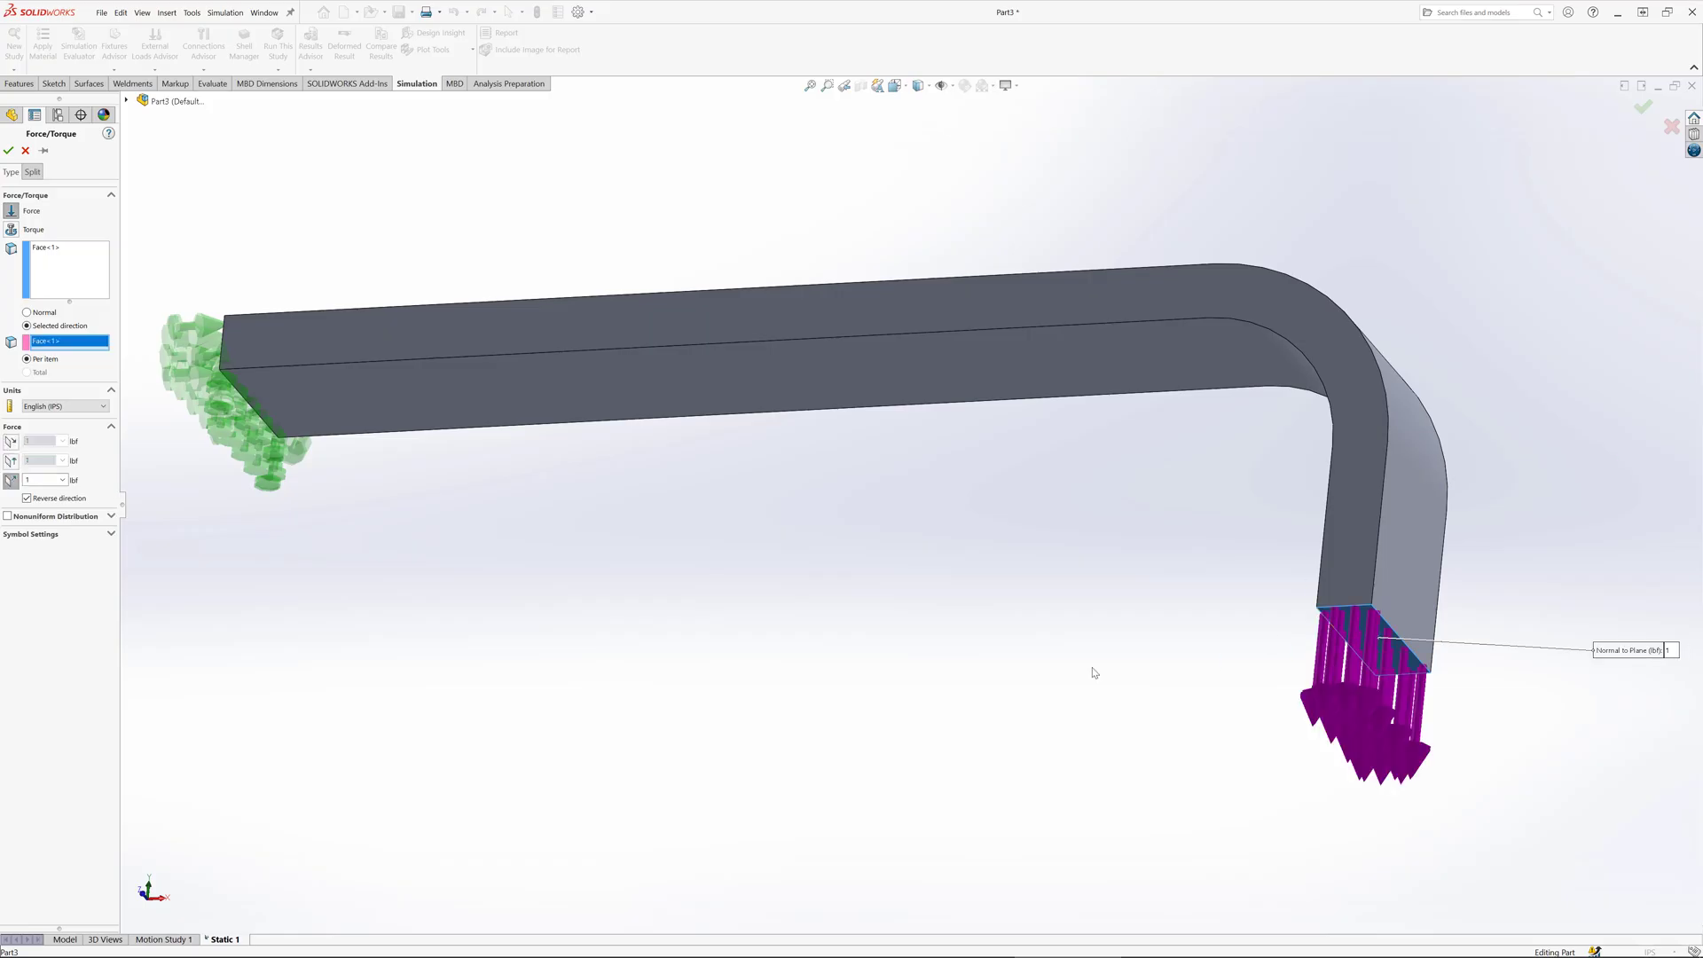
Step: Try force components along the face's first in-plane direction and normal to it
left_click(10, 441)
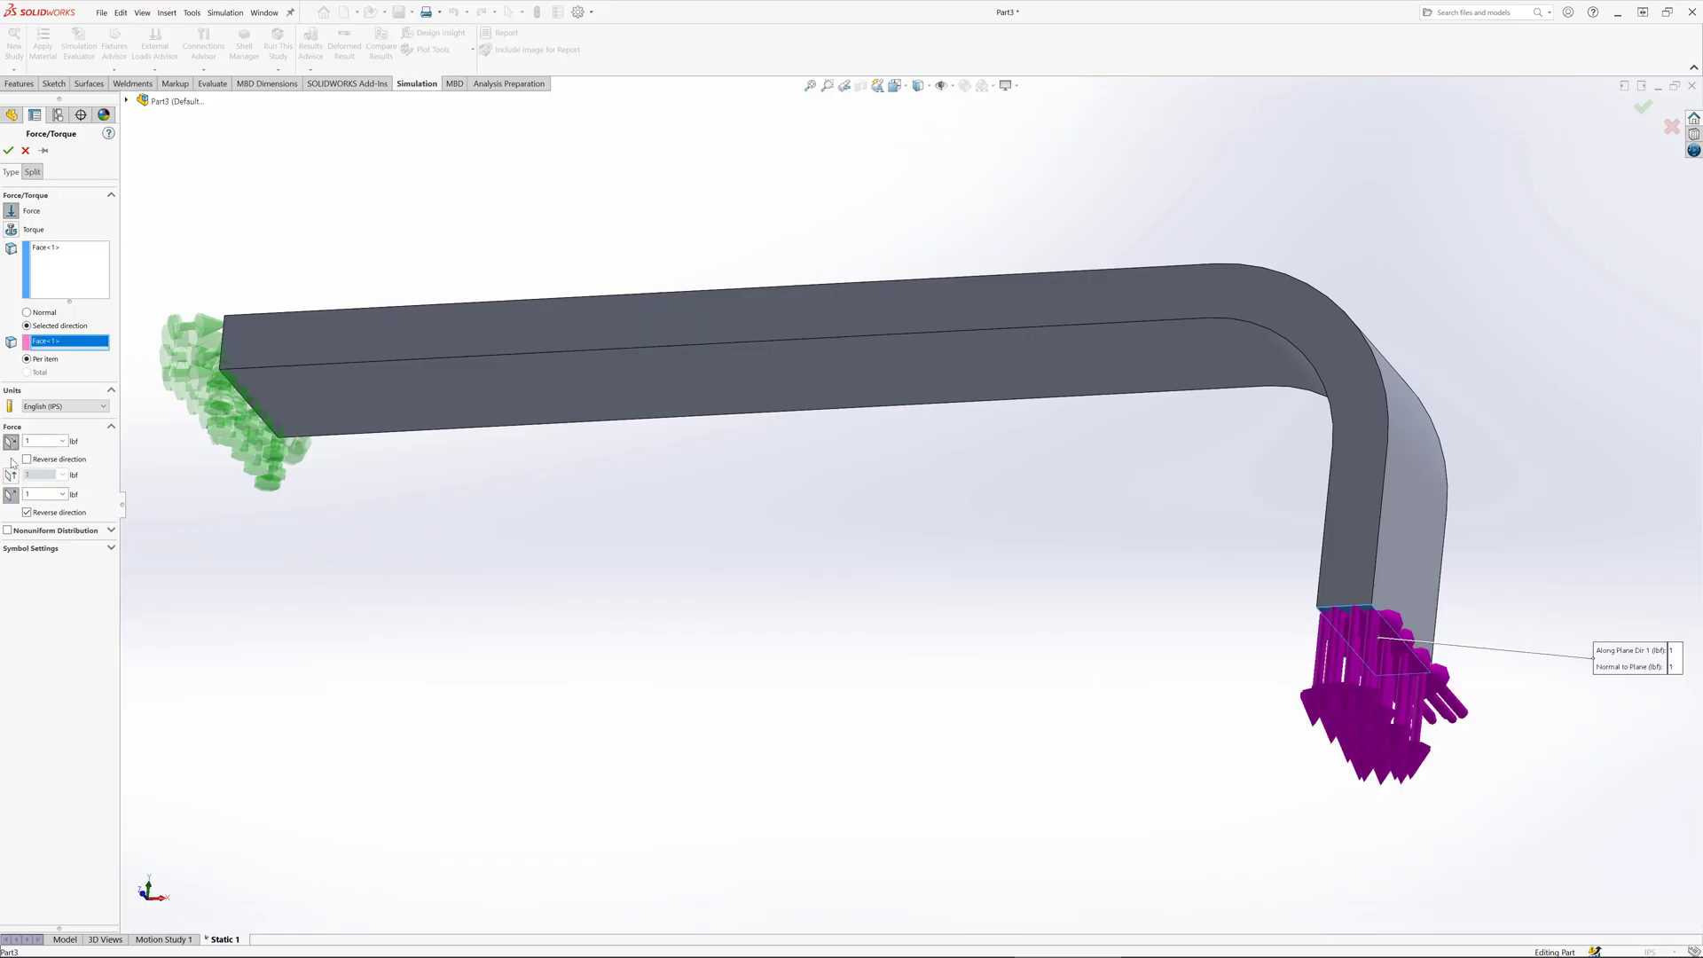
left_click(11, 442)
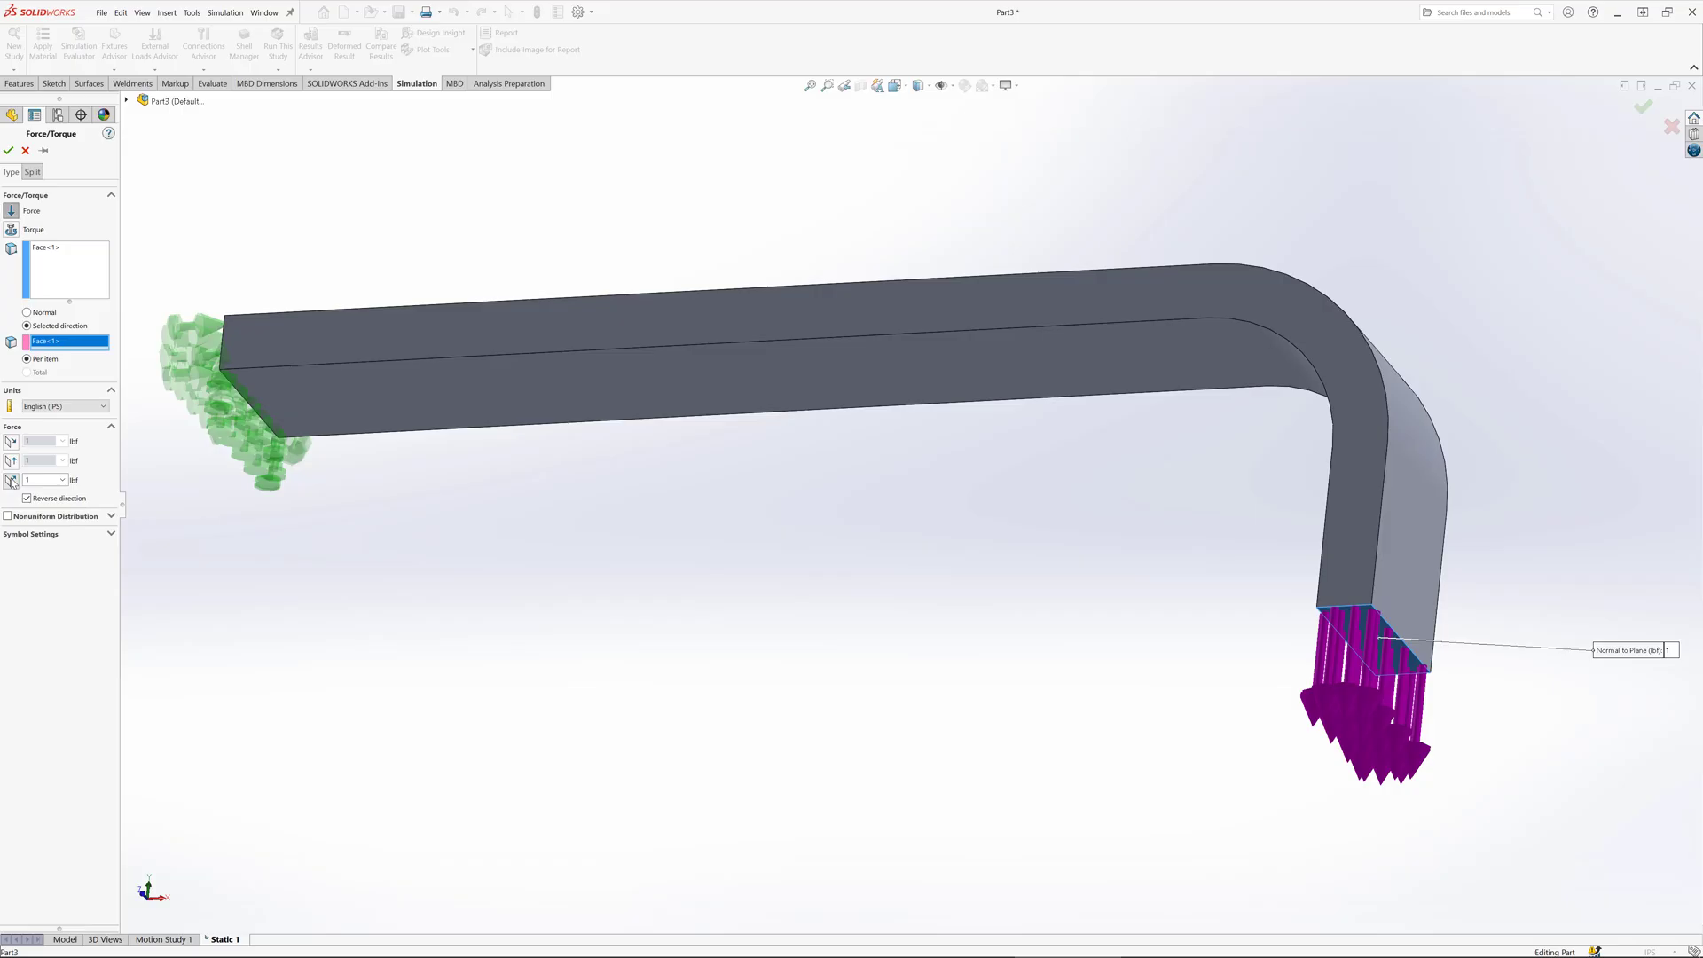
left_click(12, 480)
left_click(11, 441)
middle_click_drag(621, 543, 577, 623)
left_click(11, 494)
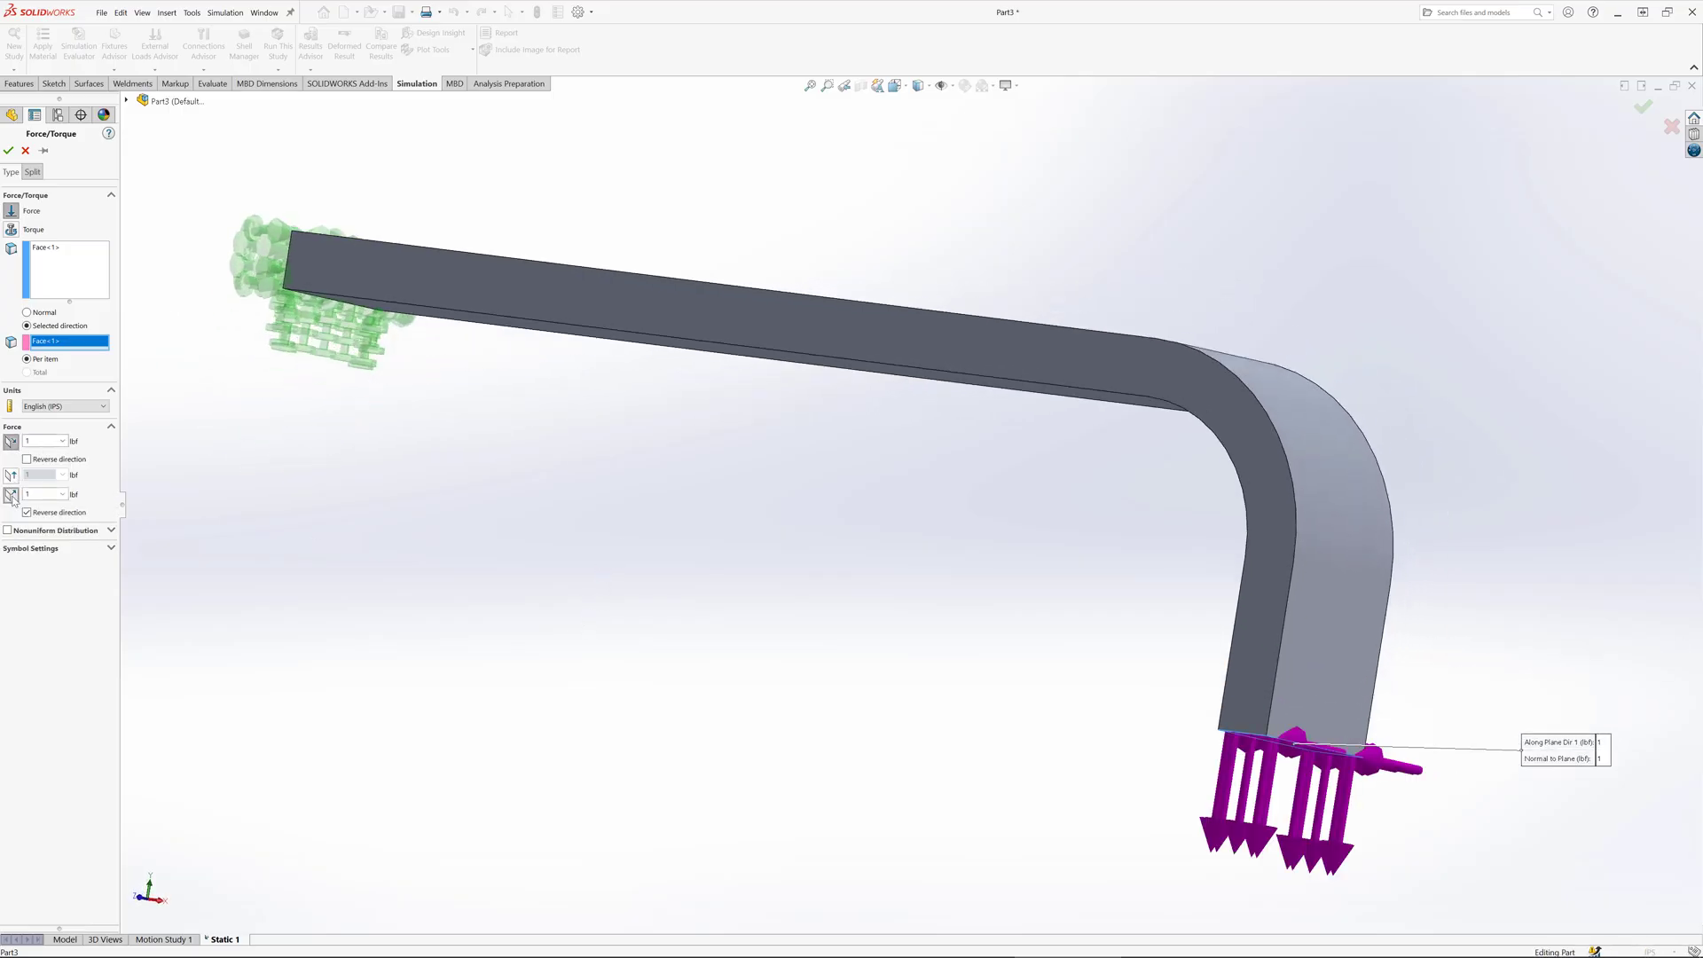
middle_click_drag(846, 643, 825, 589)
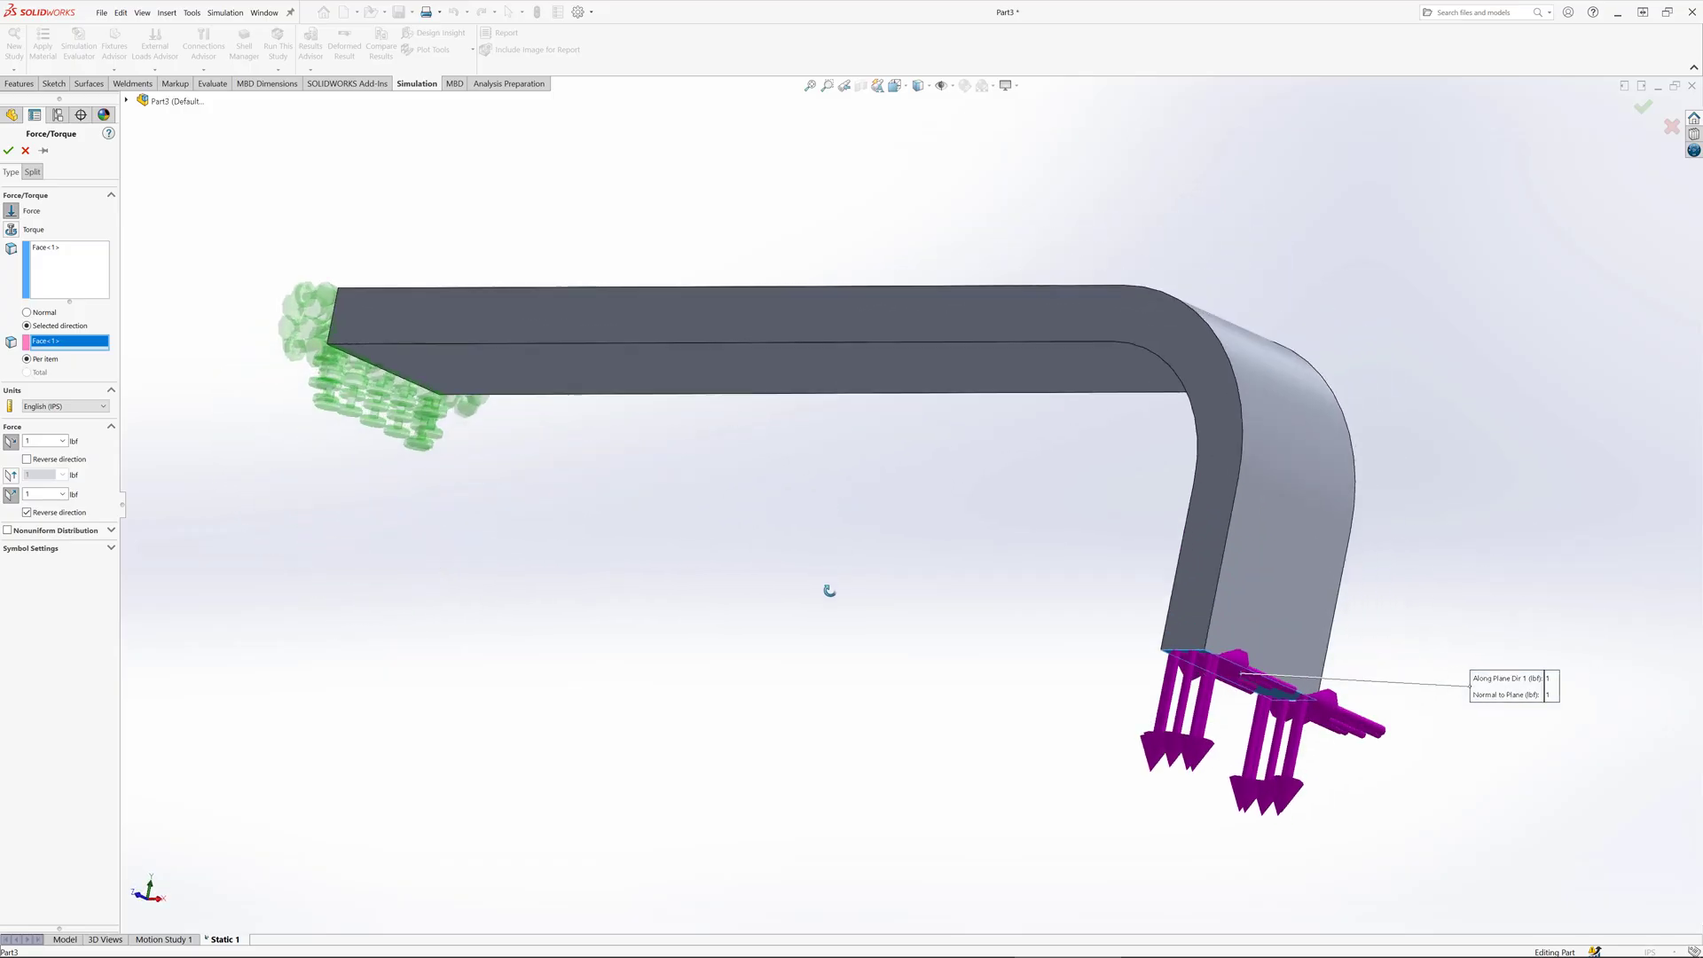
Step: Keep only a 1 lbf Along Plane Dir 2 component and confirm Force-1
left_click(10, 494)
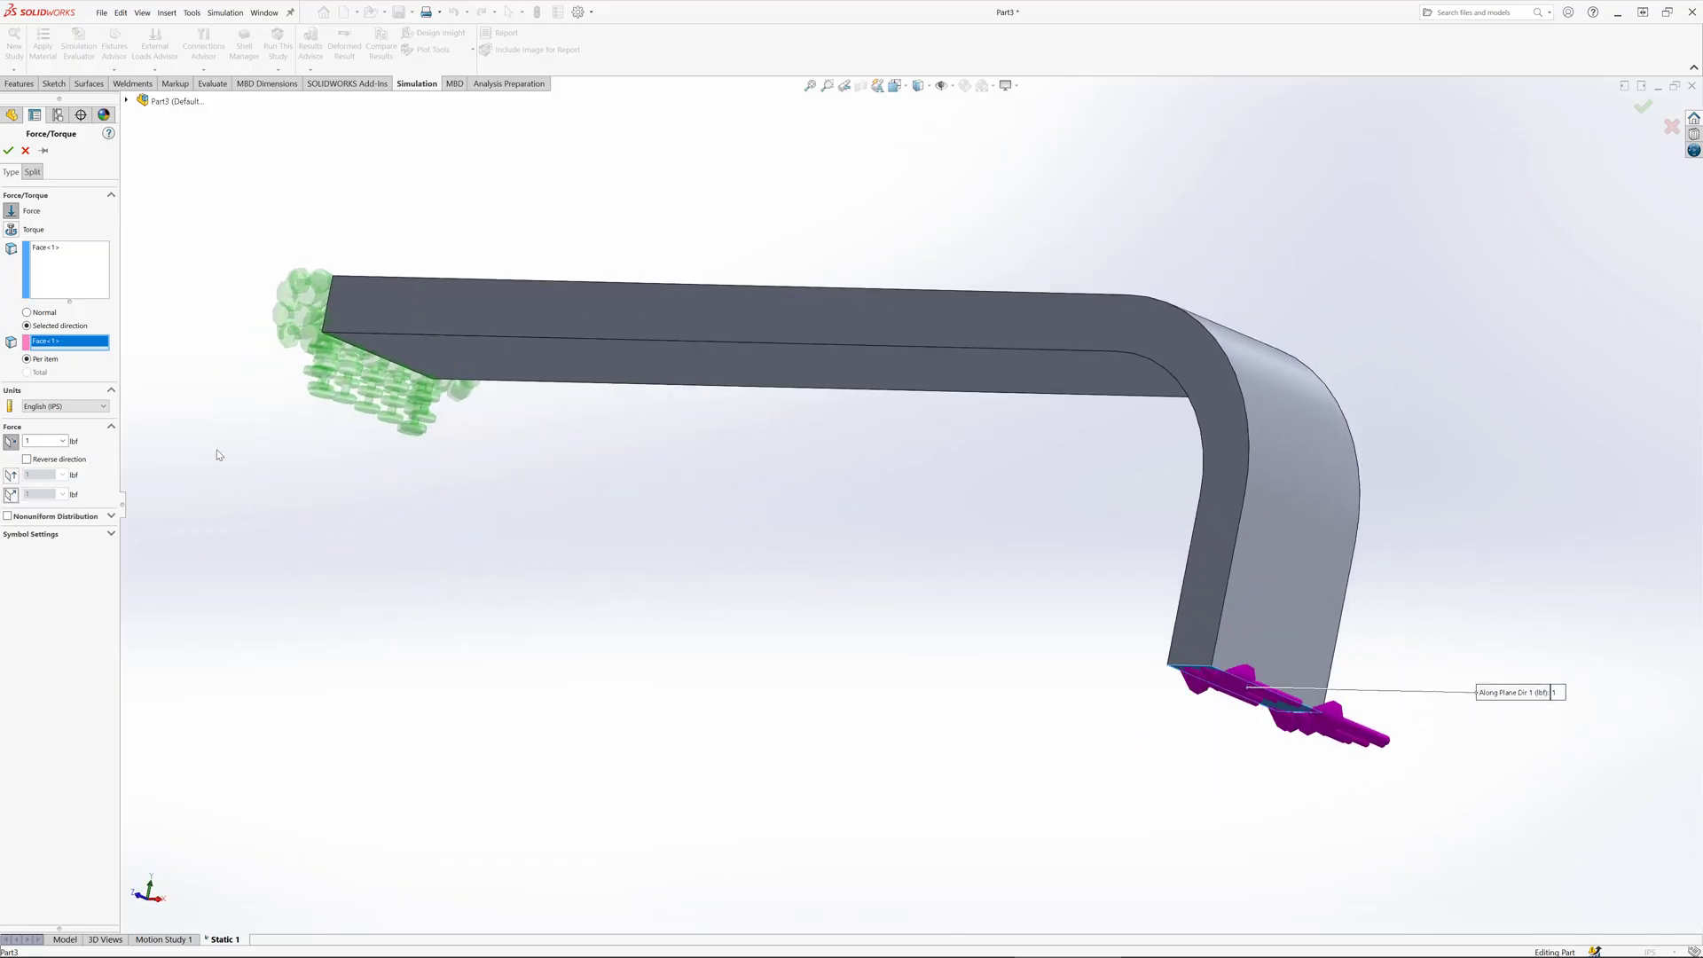
left_click(11, 440)
left_click(11, 460)
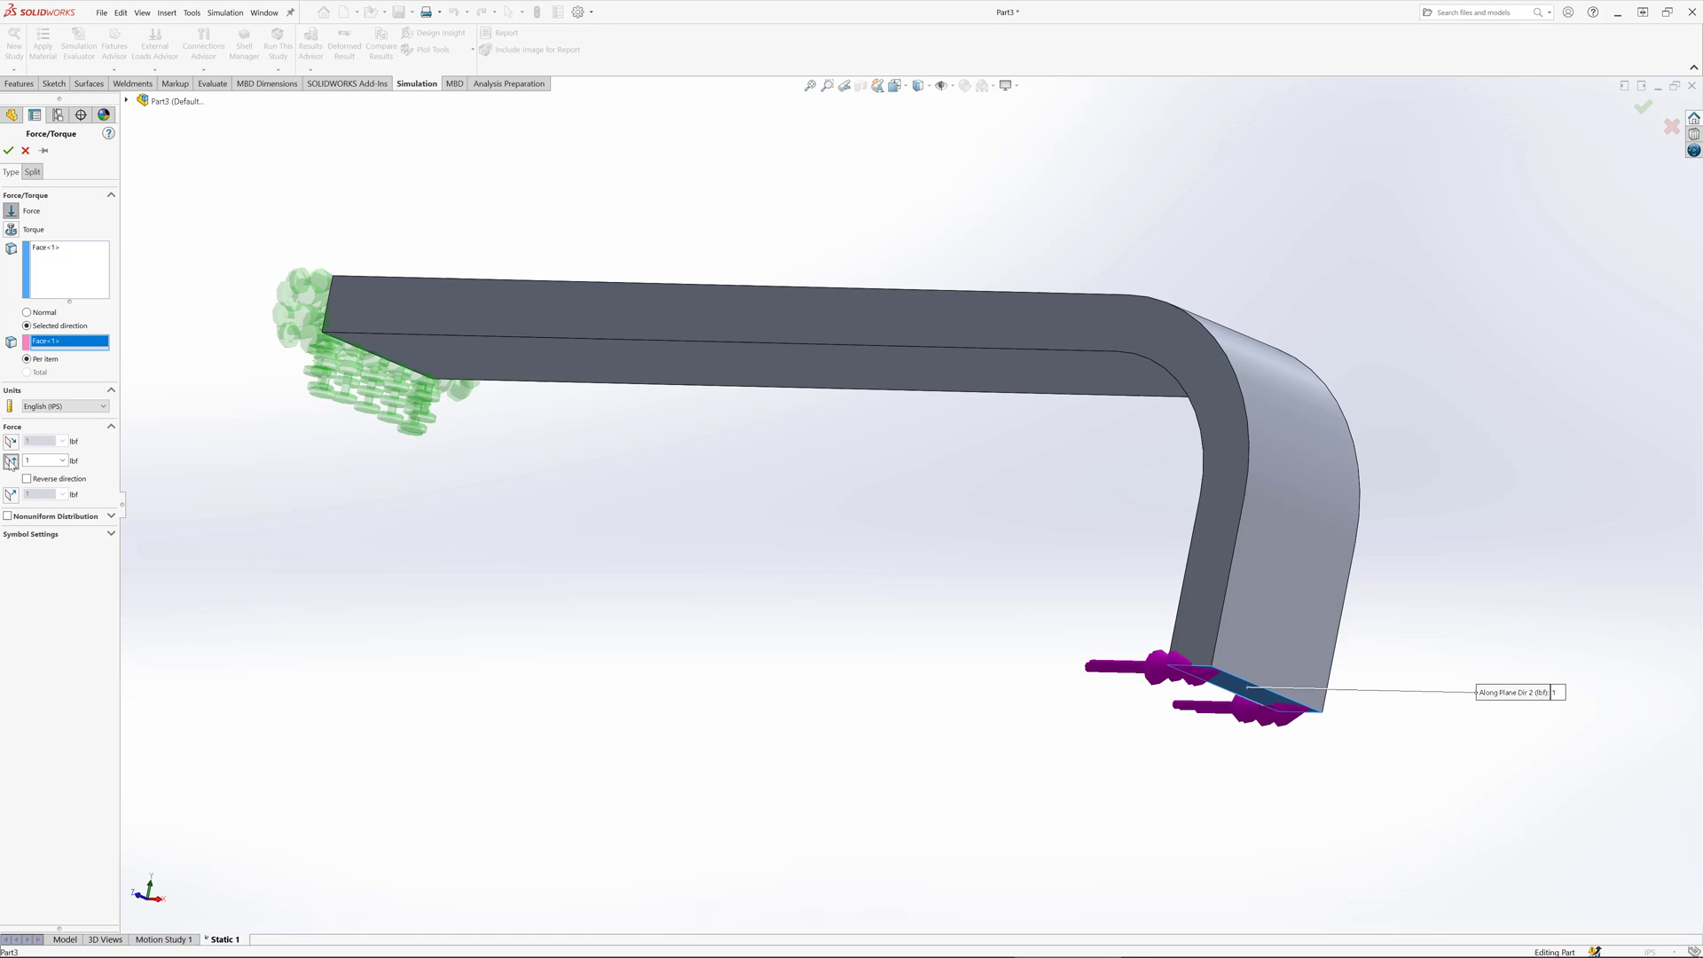
middle_click_drag(780, 568, 1513, 221)
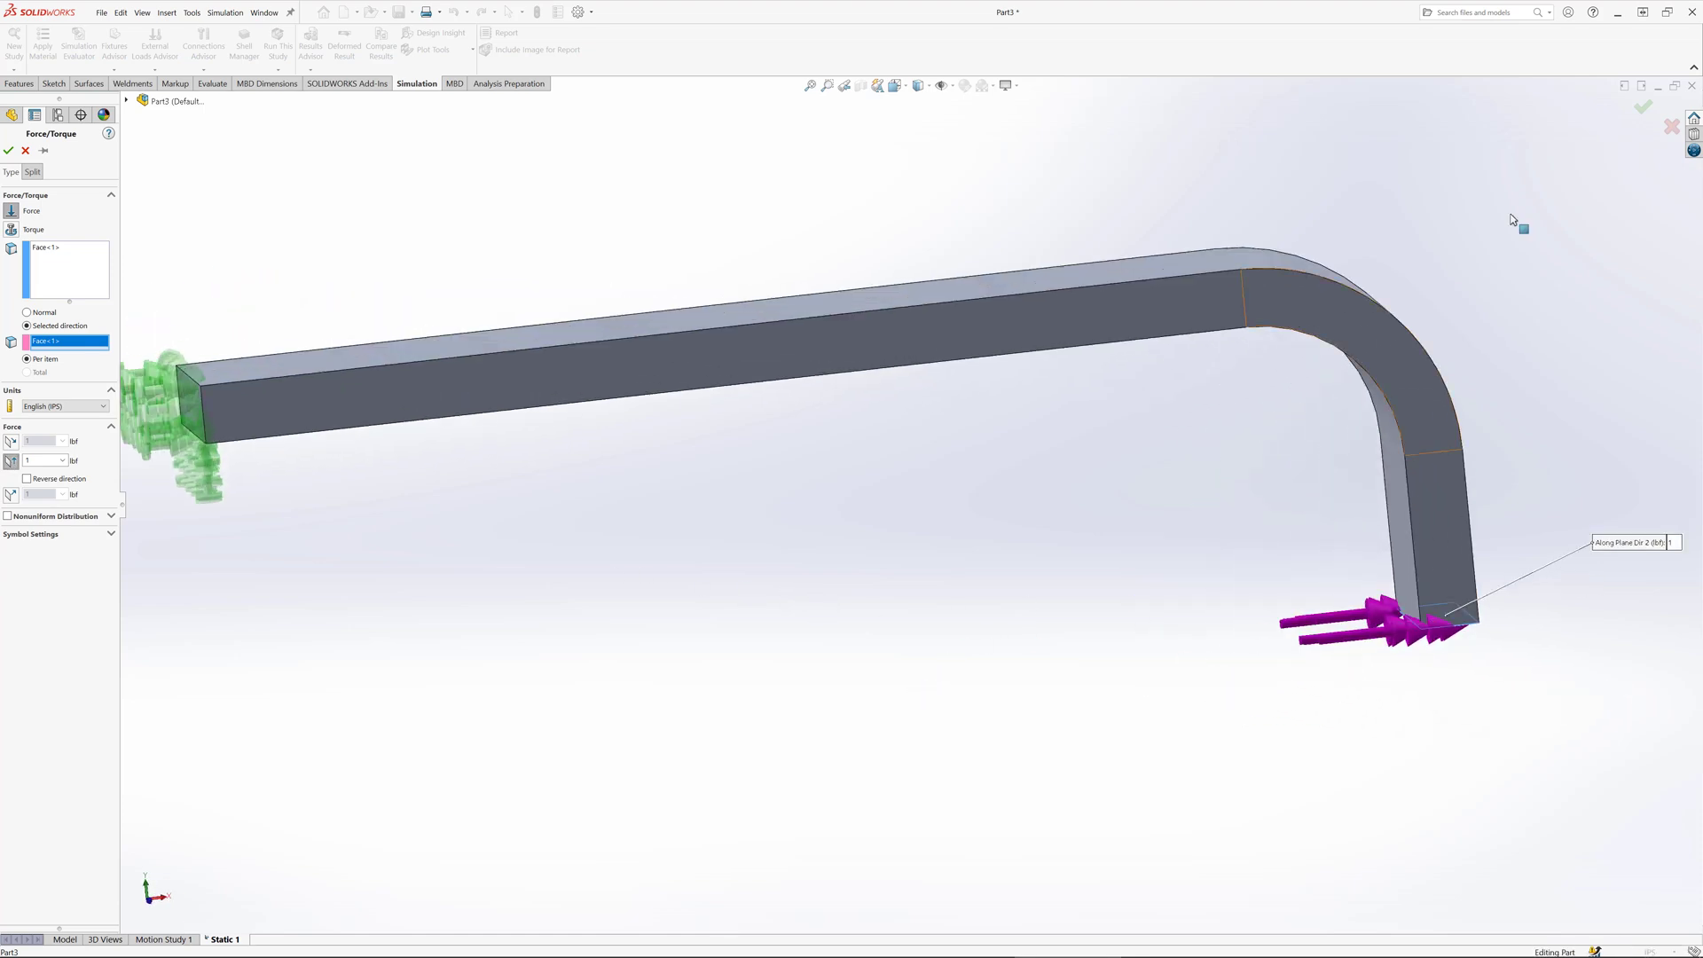
left_click(1642, 110)
key("ctrl+7")
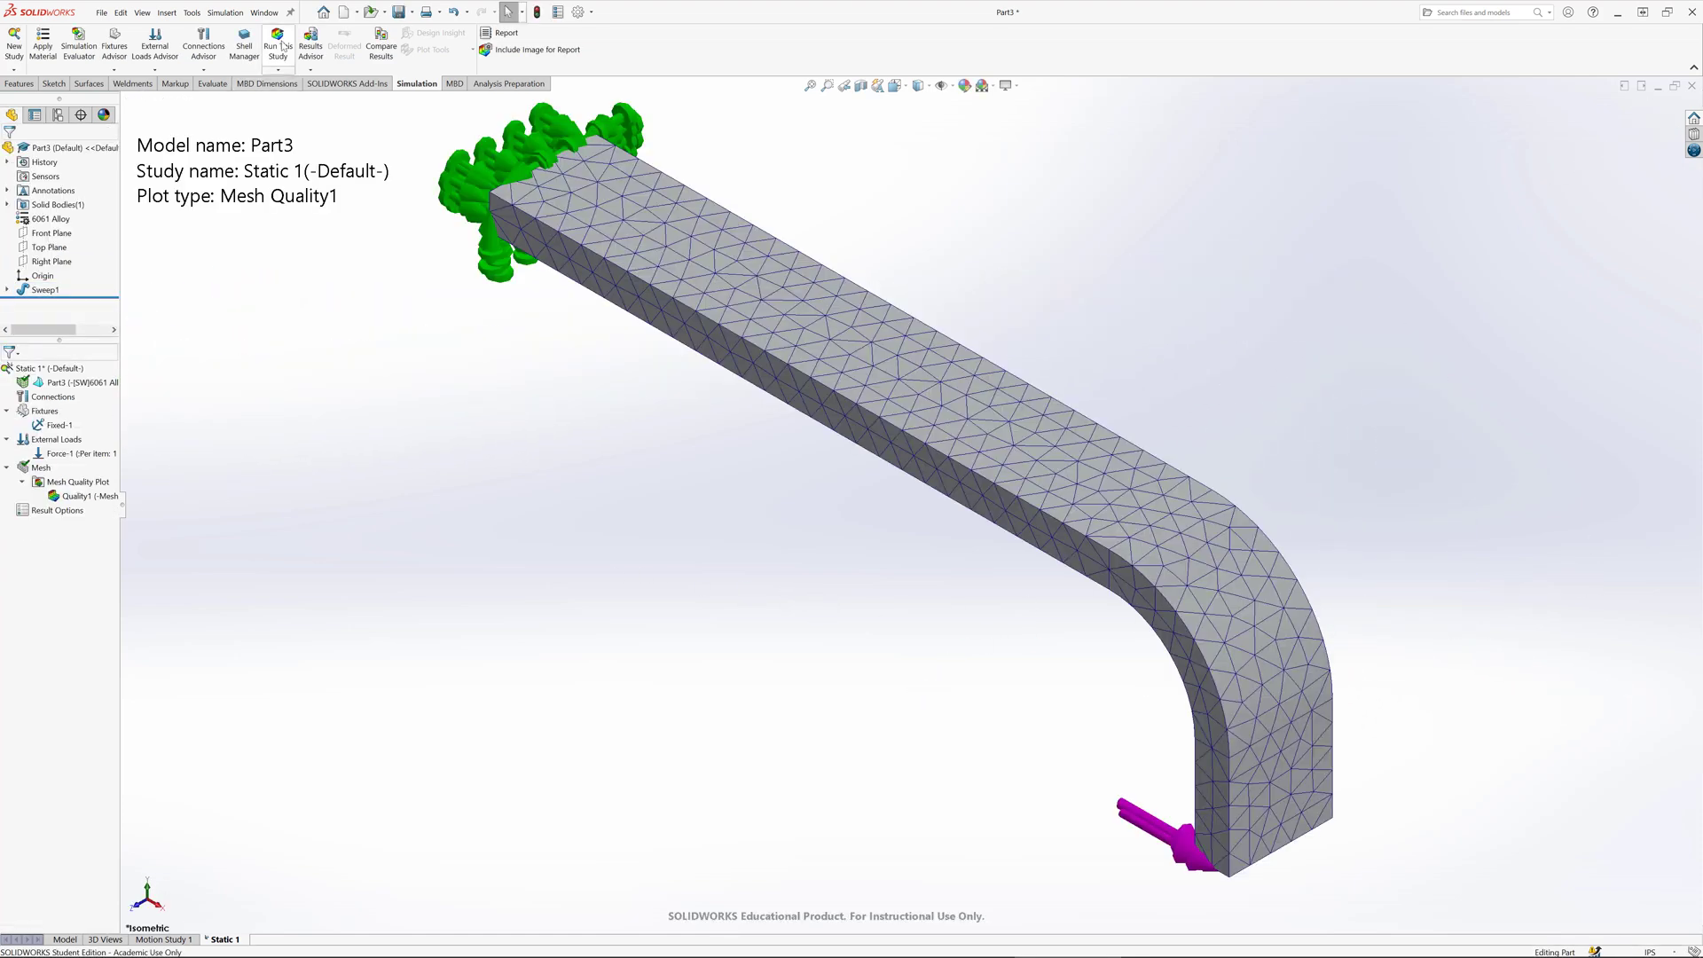
Step: Run Static 1 and change the Stress1 von Mises plot units to psi
left_click(277, 44)
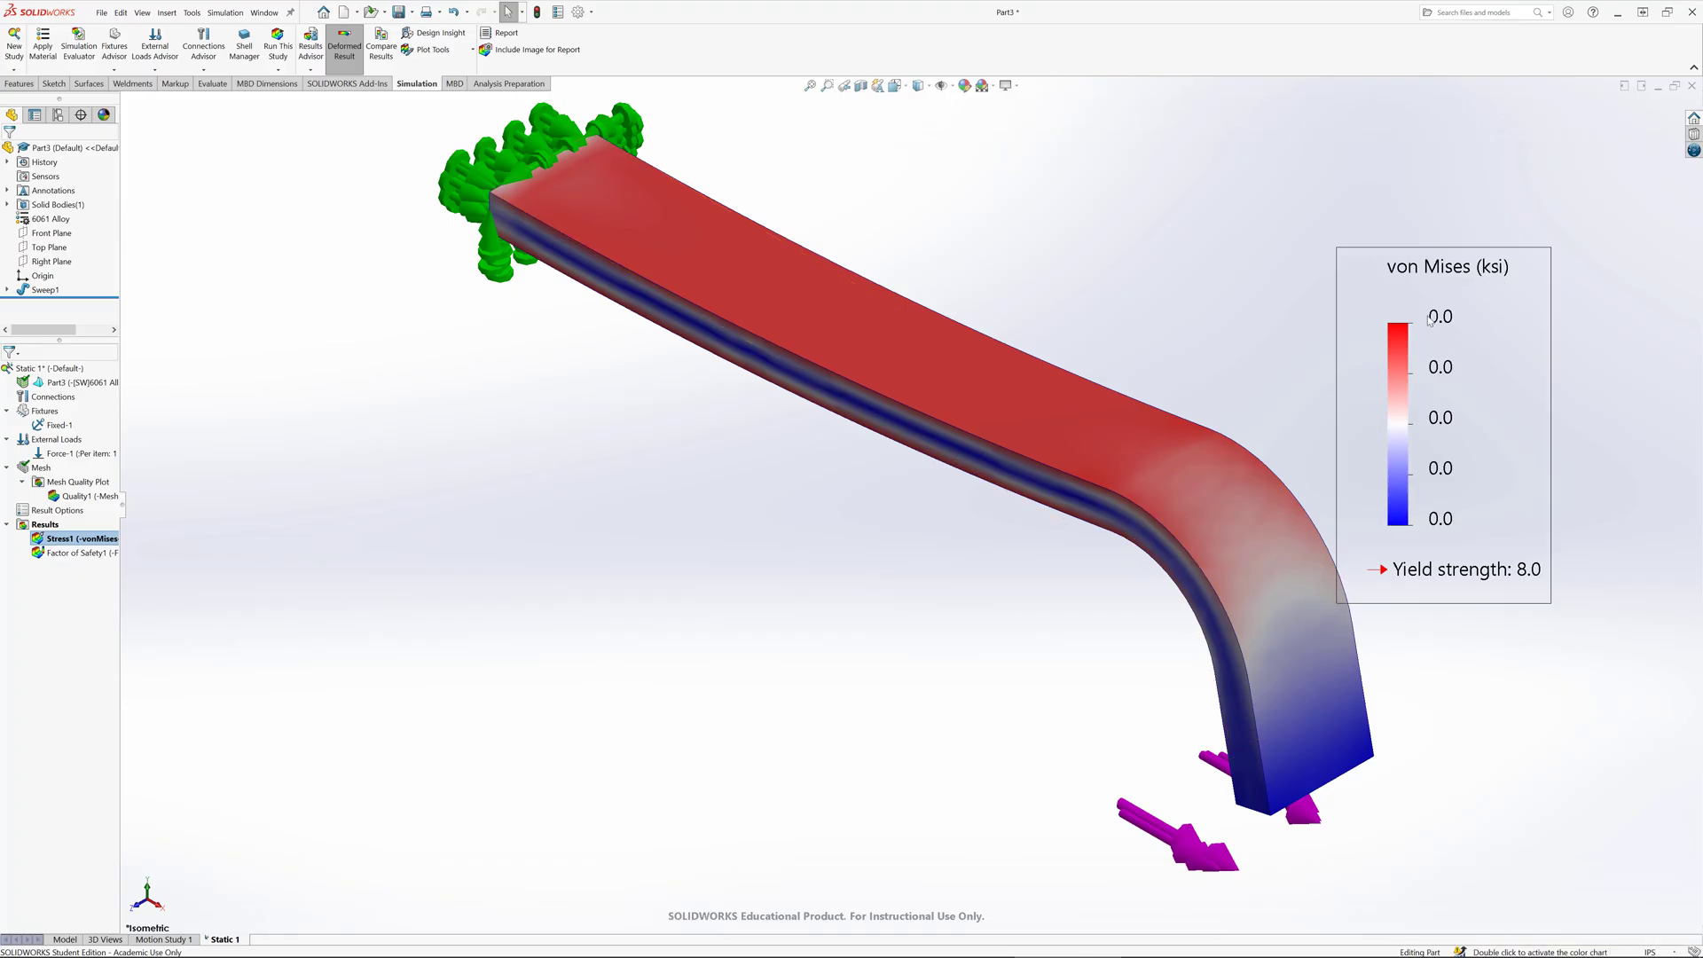
right_click(96, 541)
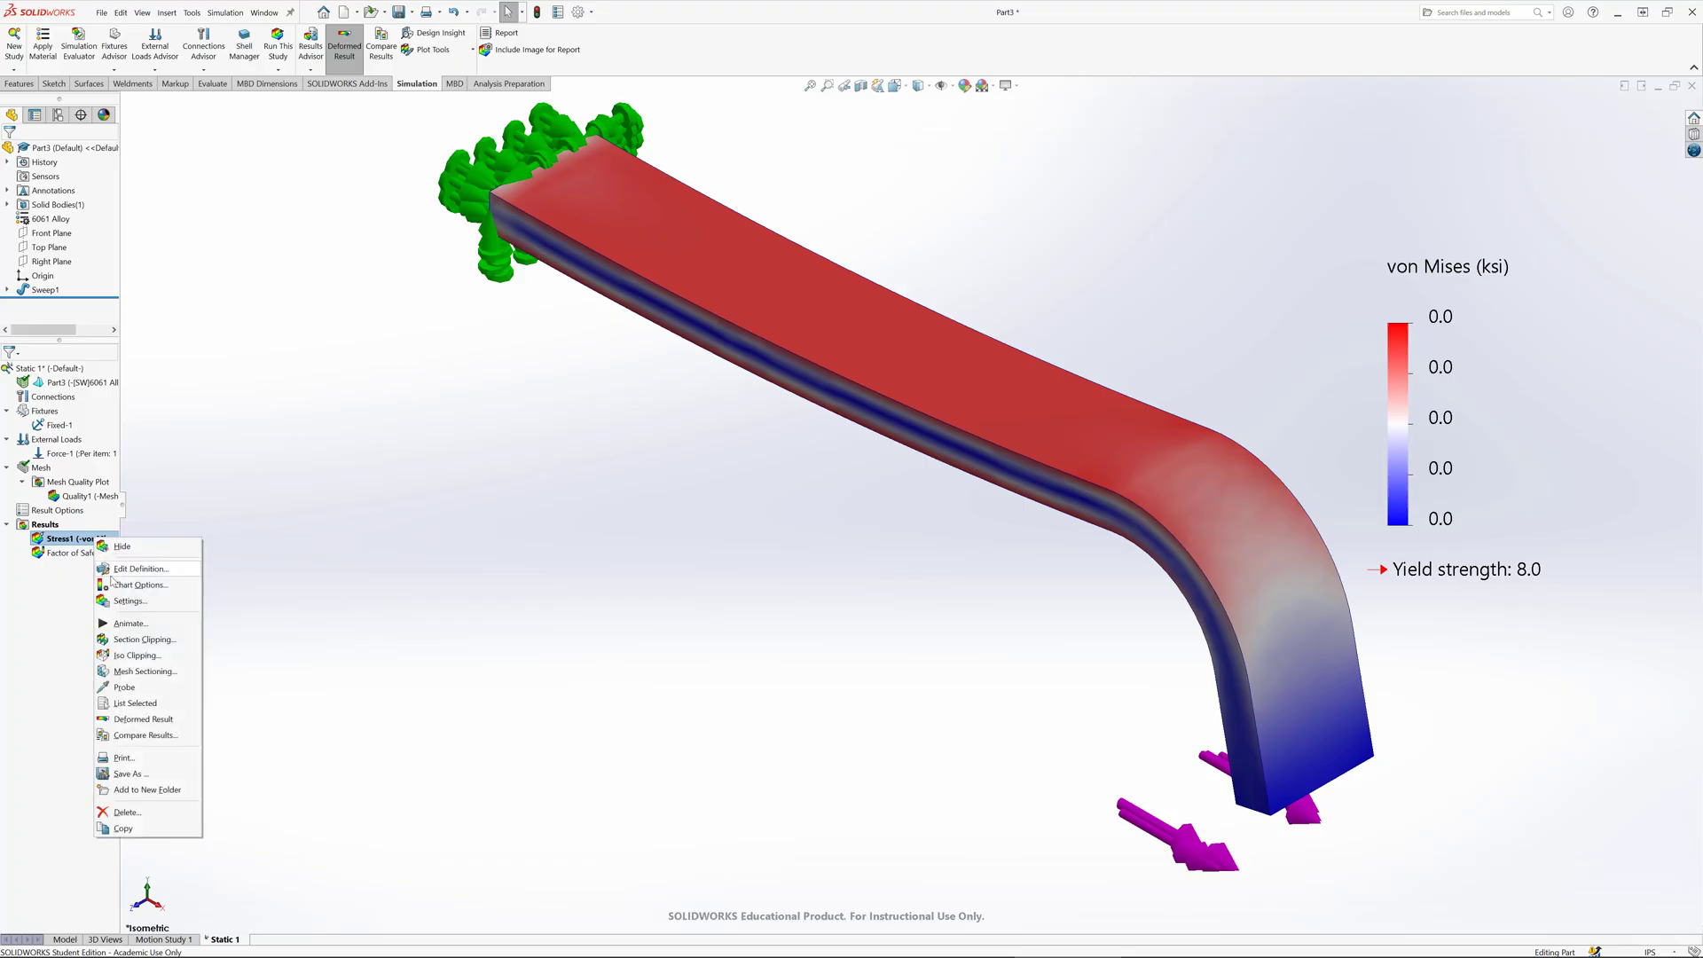
left_click(117, 571)
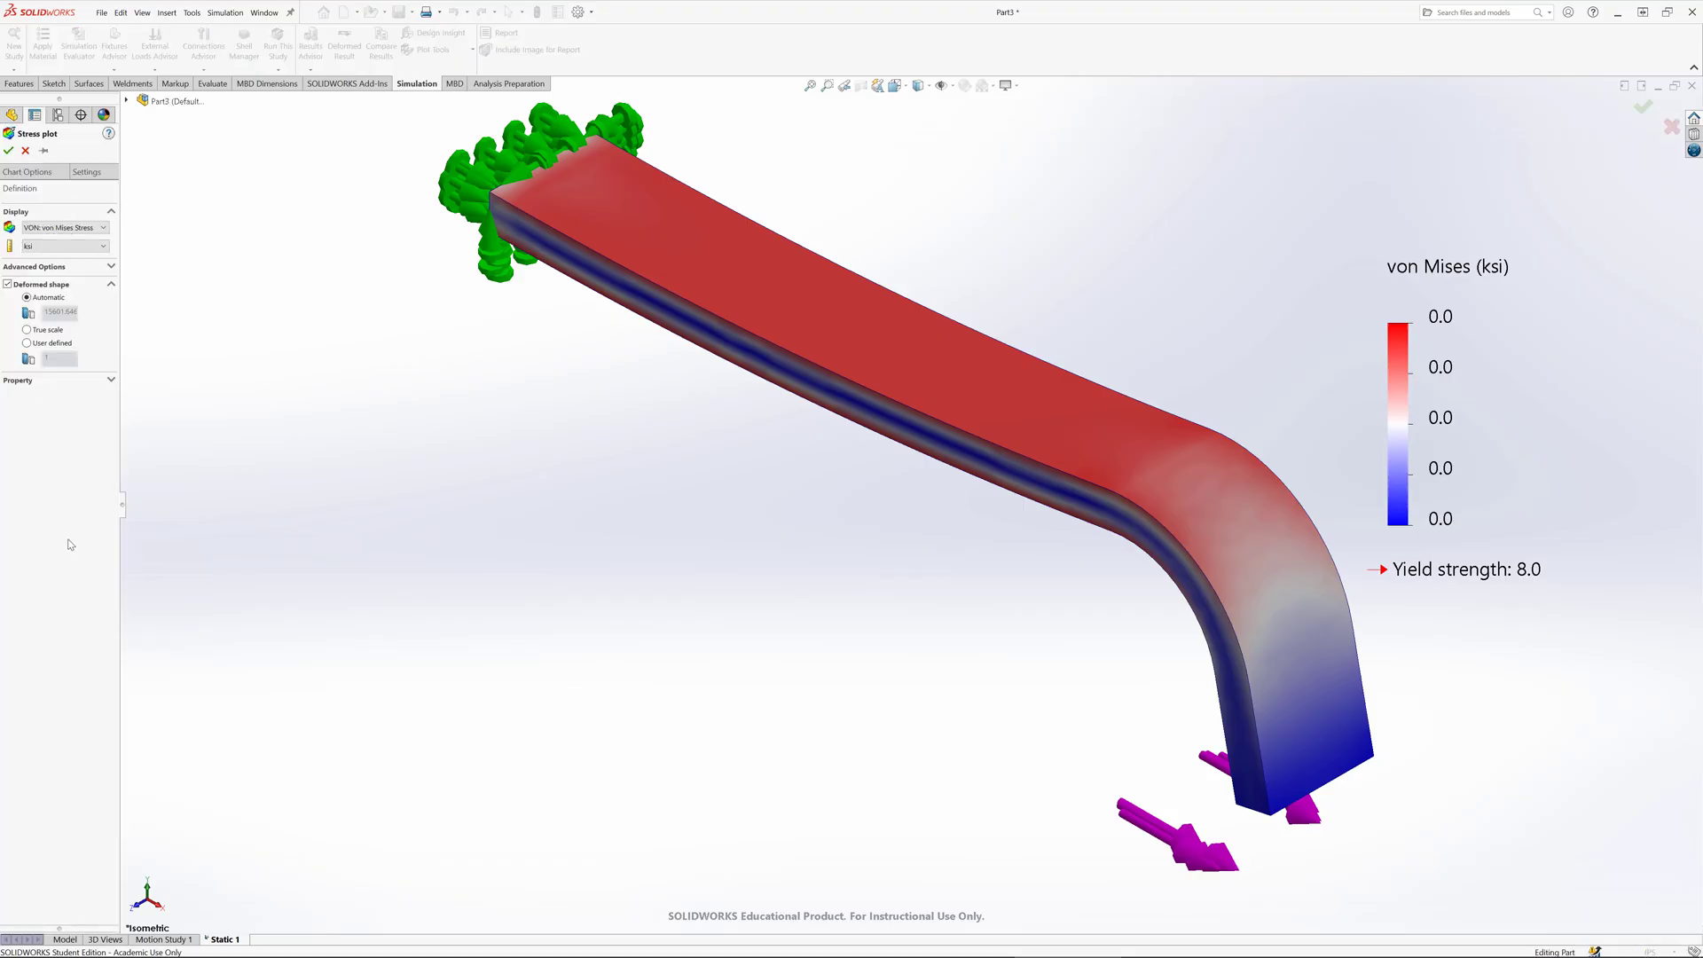
left_click(62, 246)
left_click(48, 270)
left_click(8, 149)
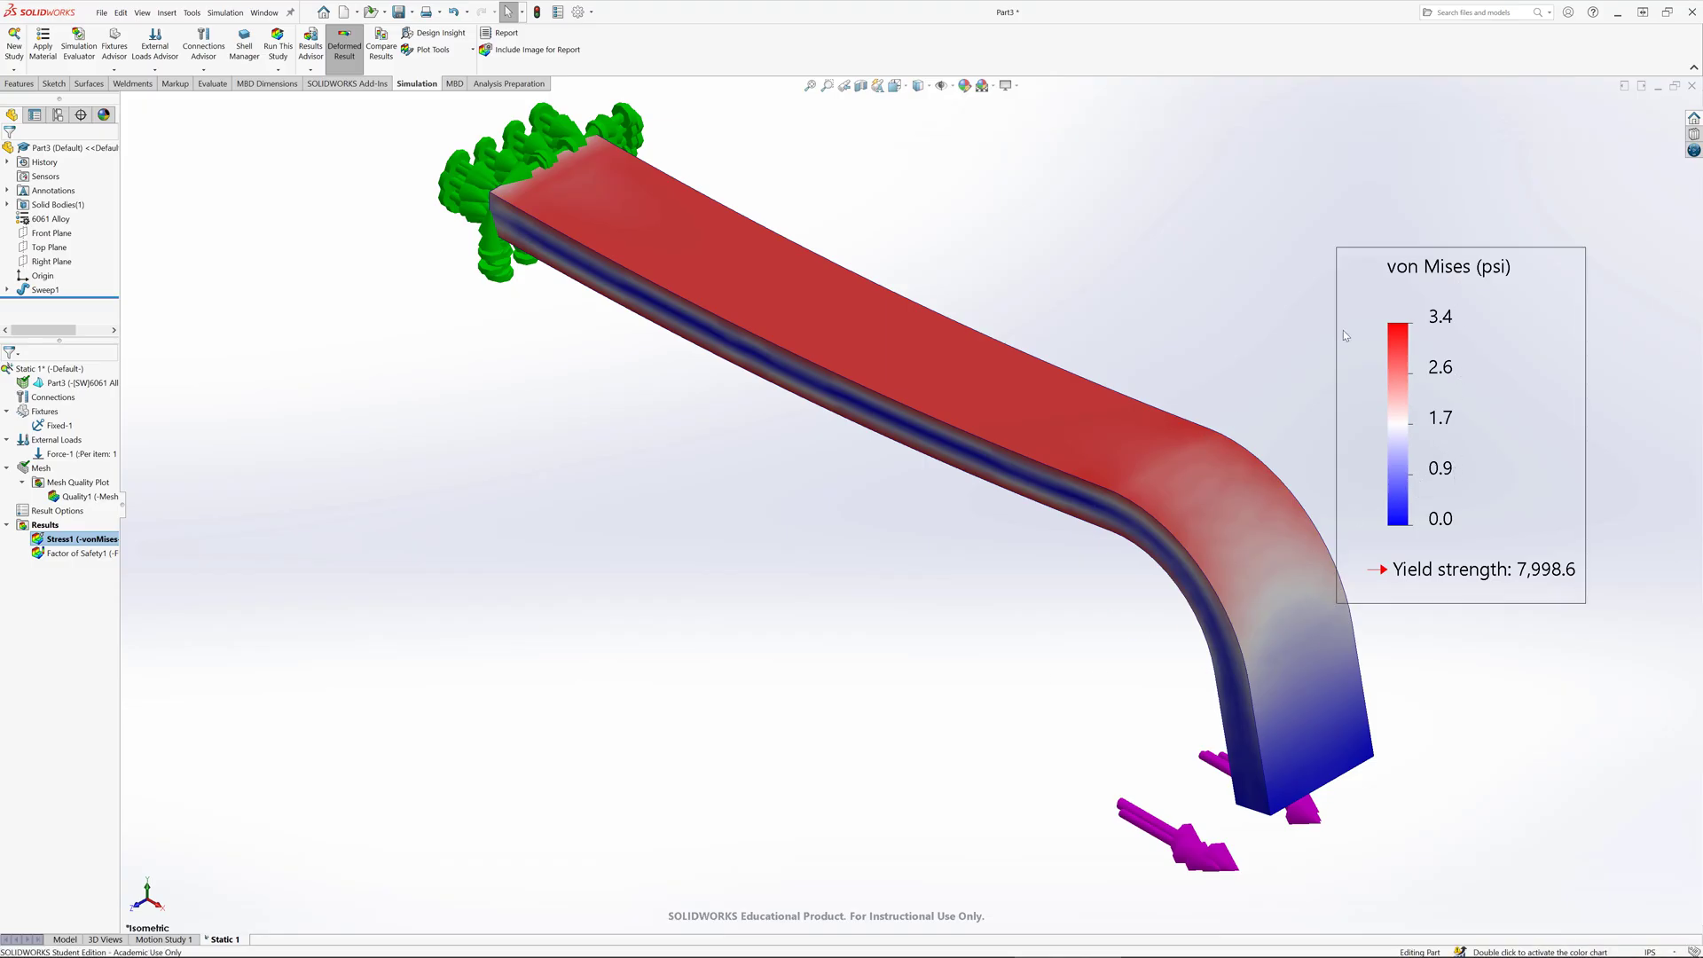
Step: Toggle Deformed Result on and off to compare deformed and undeformed shapes
middle_click_drag(950, 647, 1071, 468)
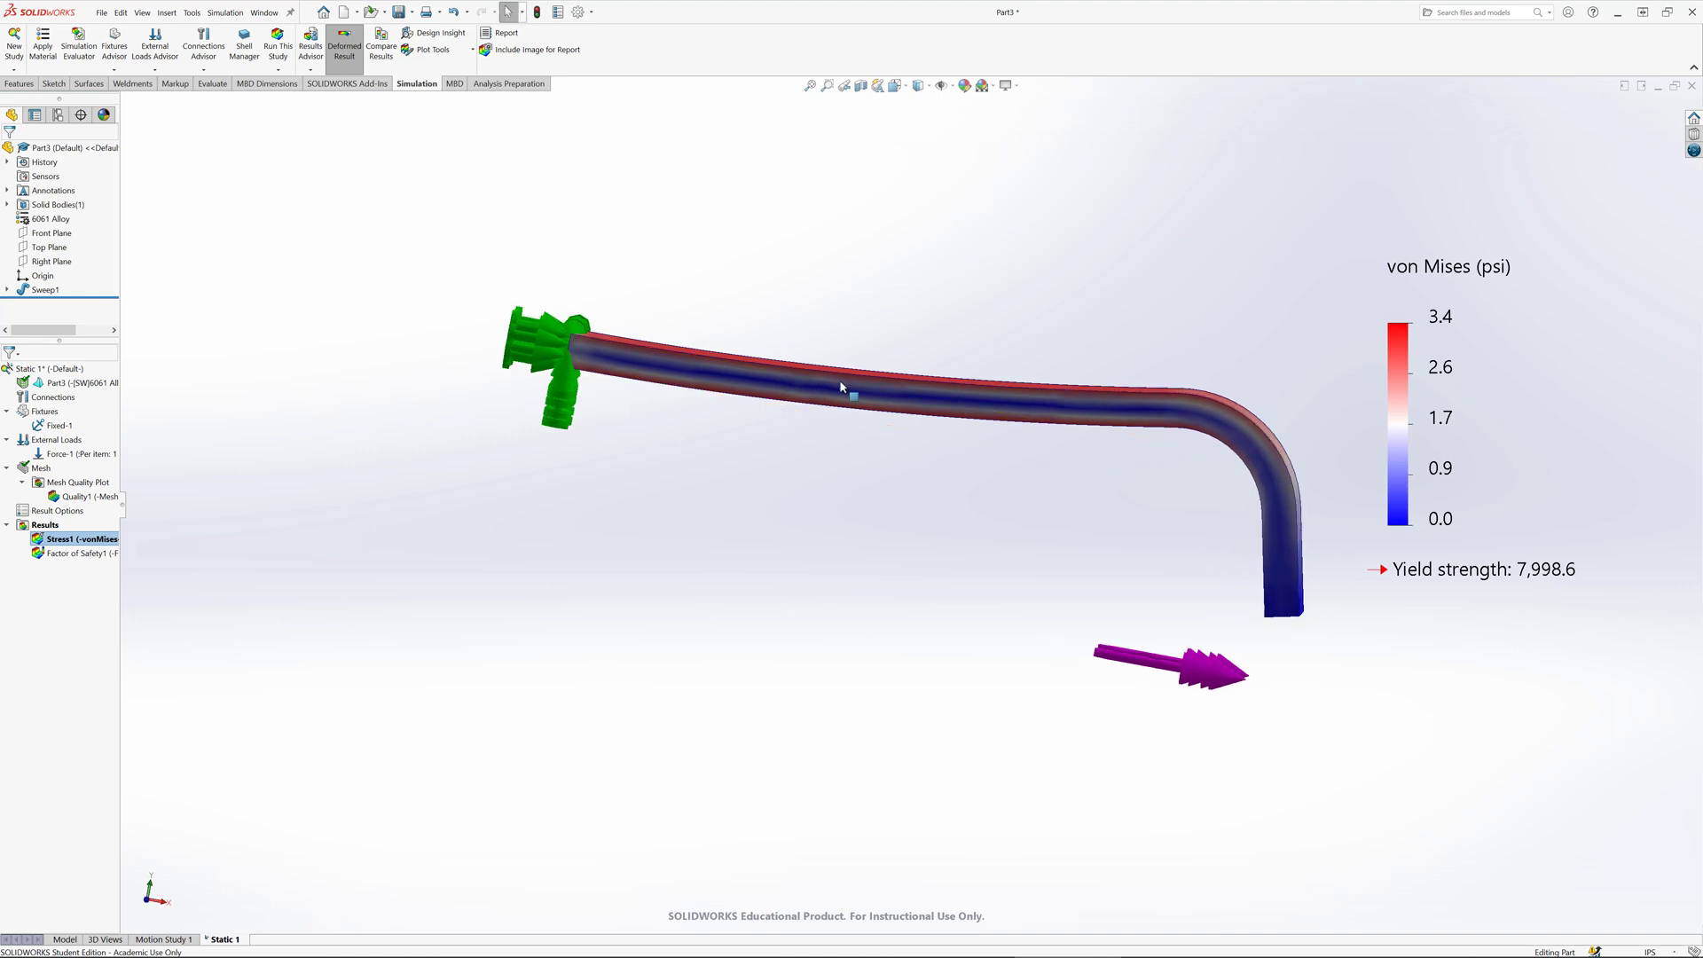
left_click(344, 46)
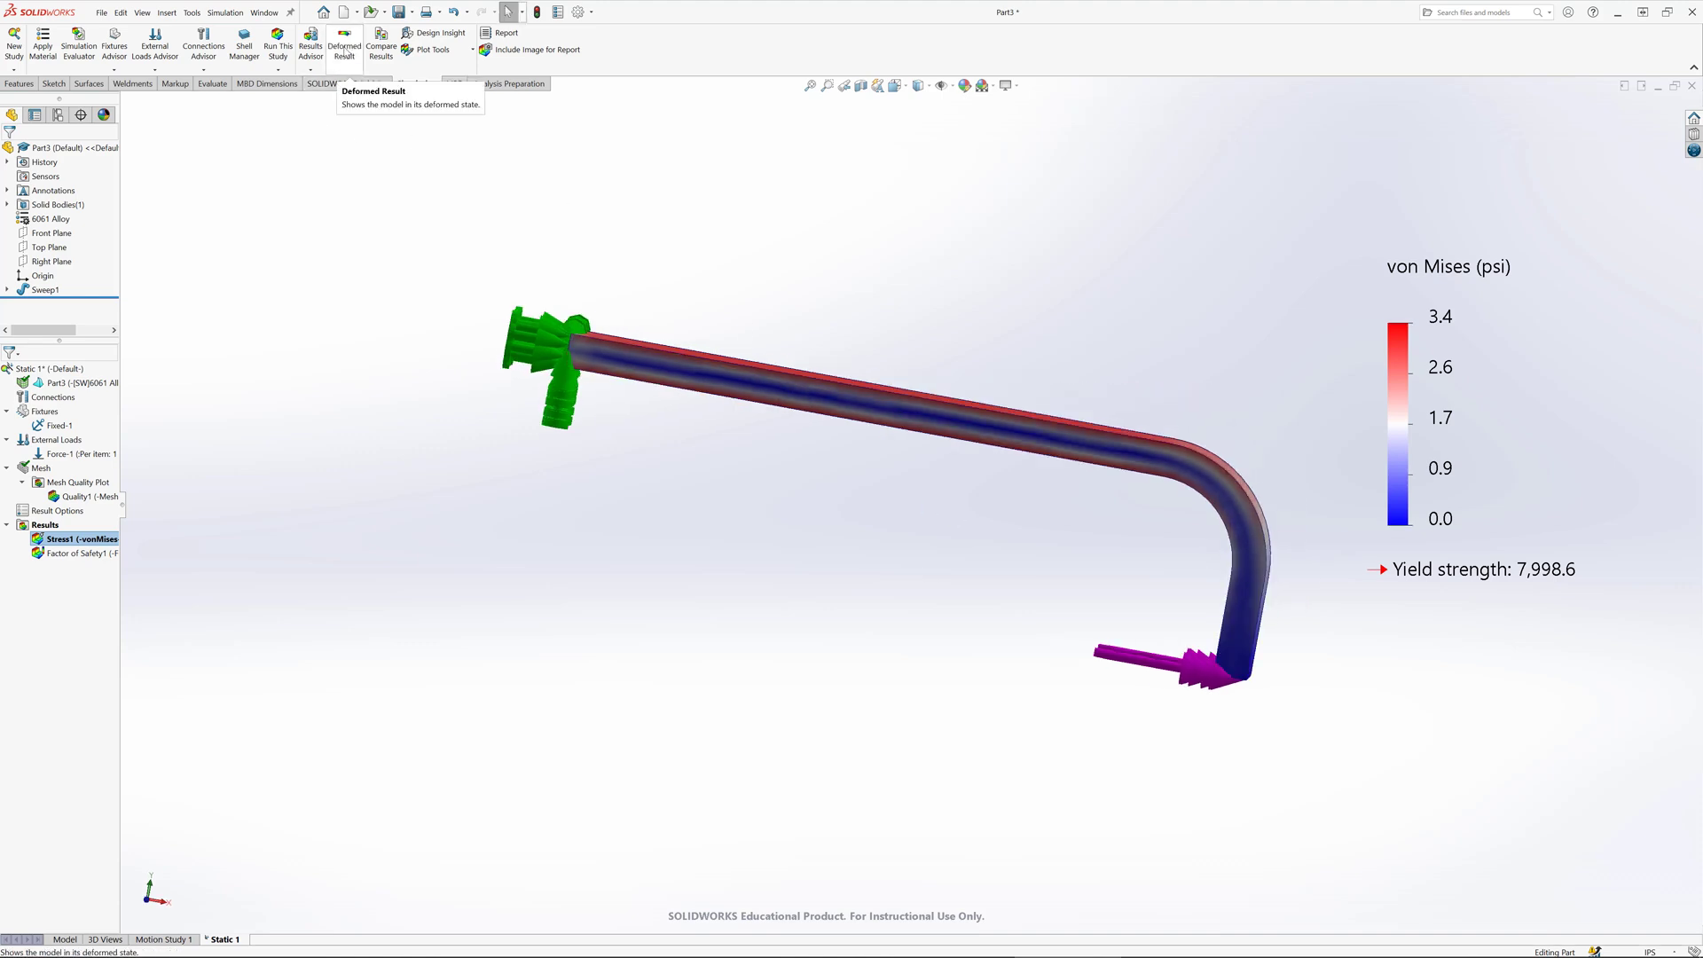
left_click(346, 53)
left_click(347, 56)
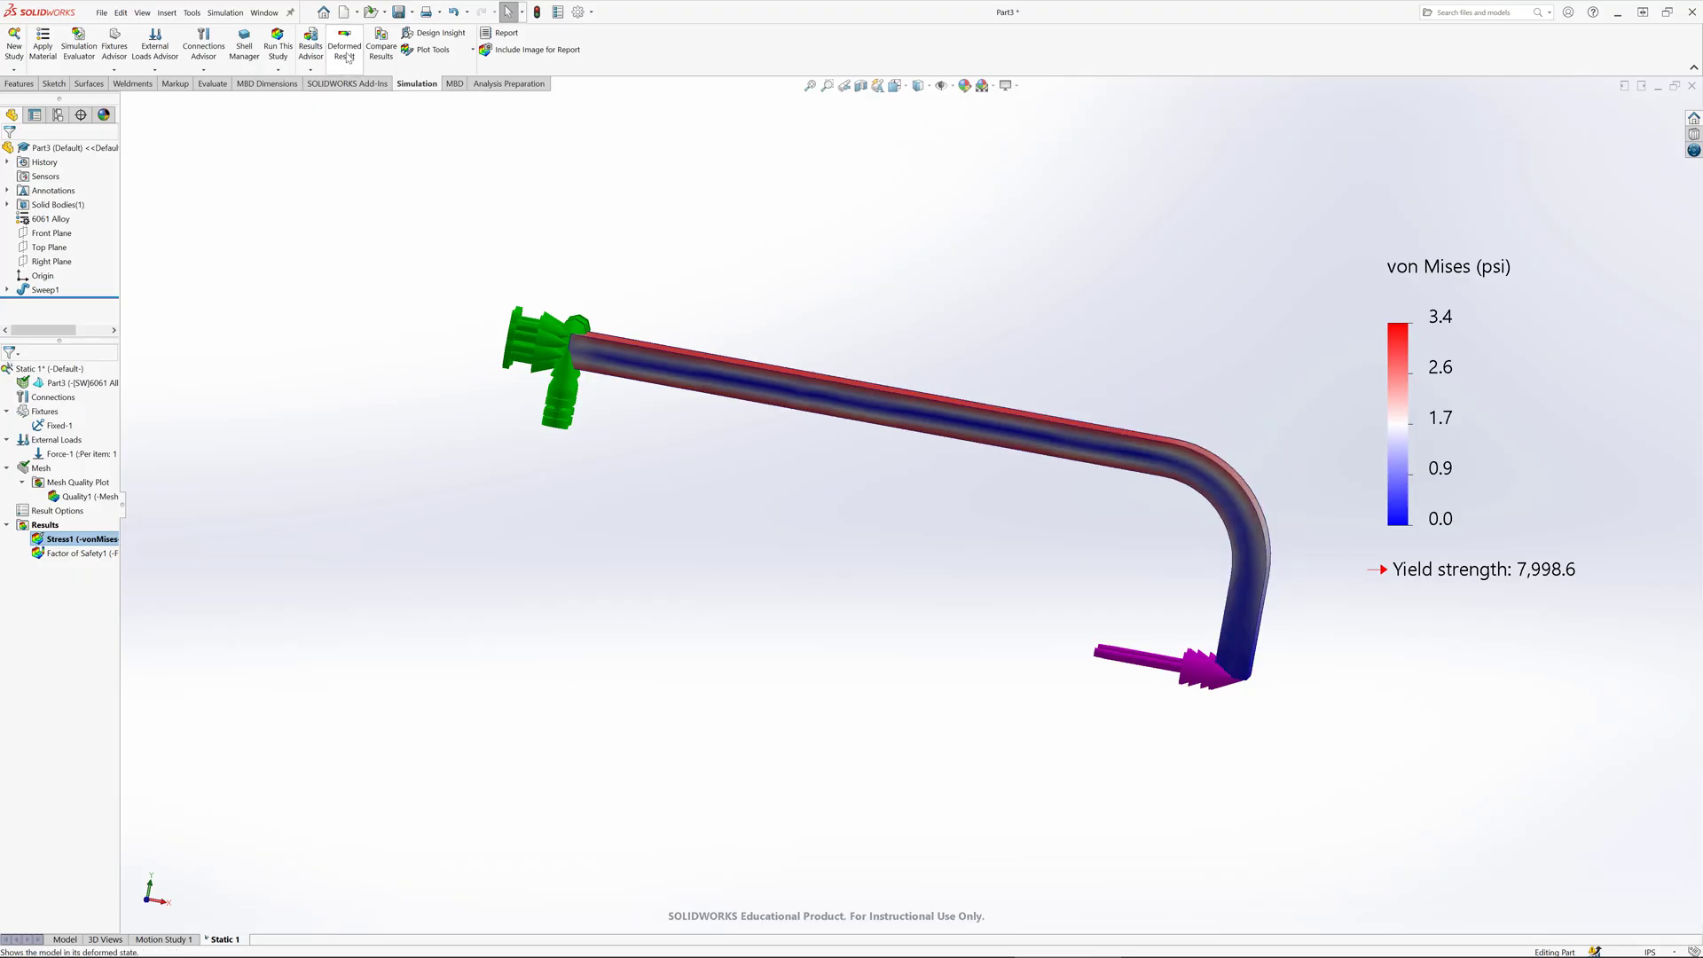
left_click(347, 56)
left_click(345, 54)
left_click(346, 47)
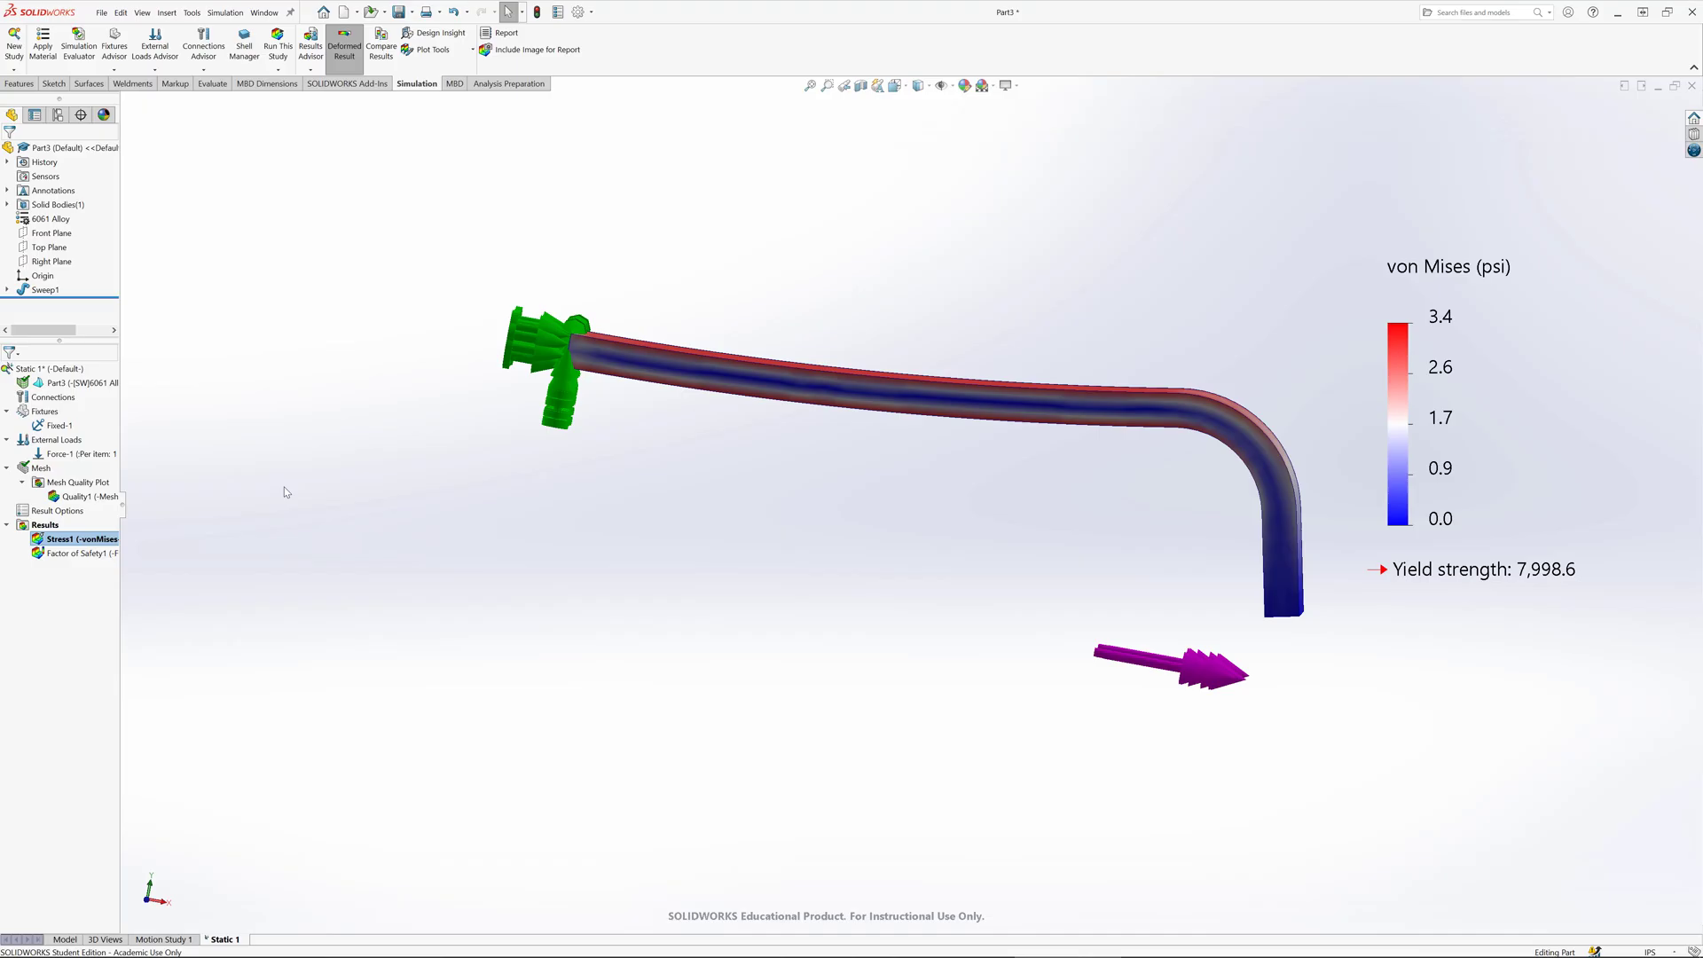
right_click(98, 542)
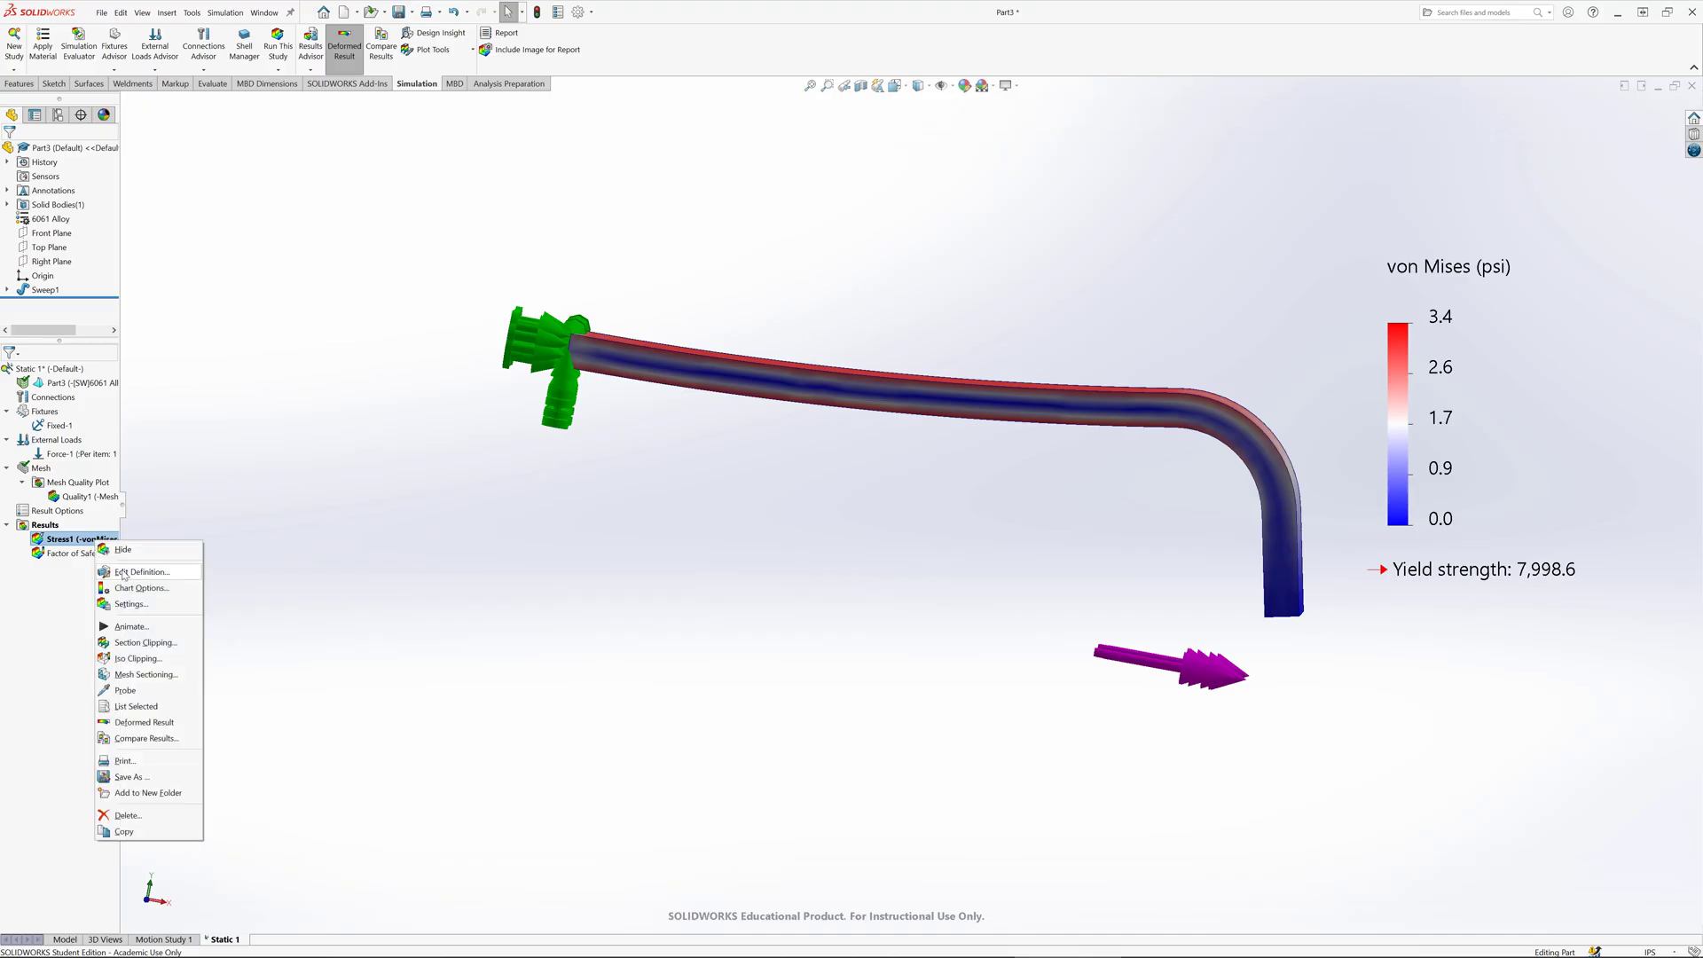
Step: Set the Stress1 deformed shape to True scale and orbit to view the bend
left_click(124, 572)
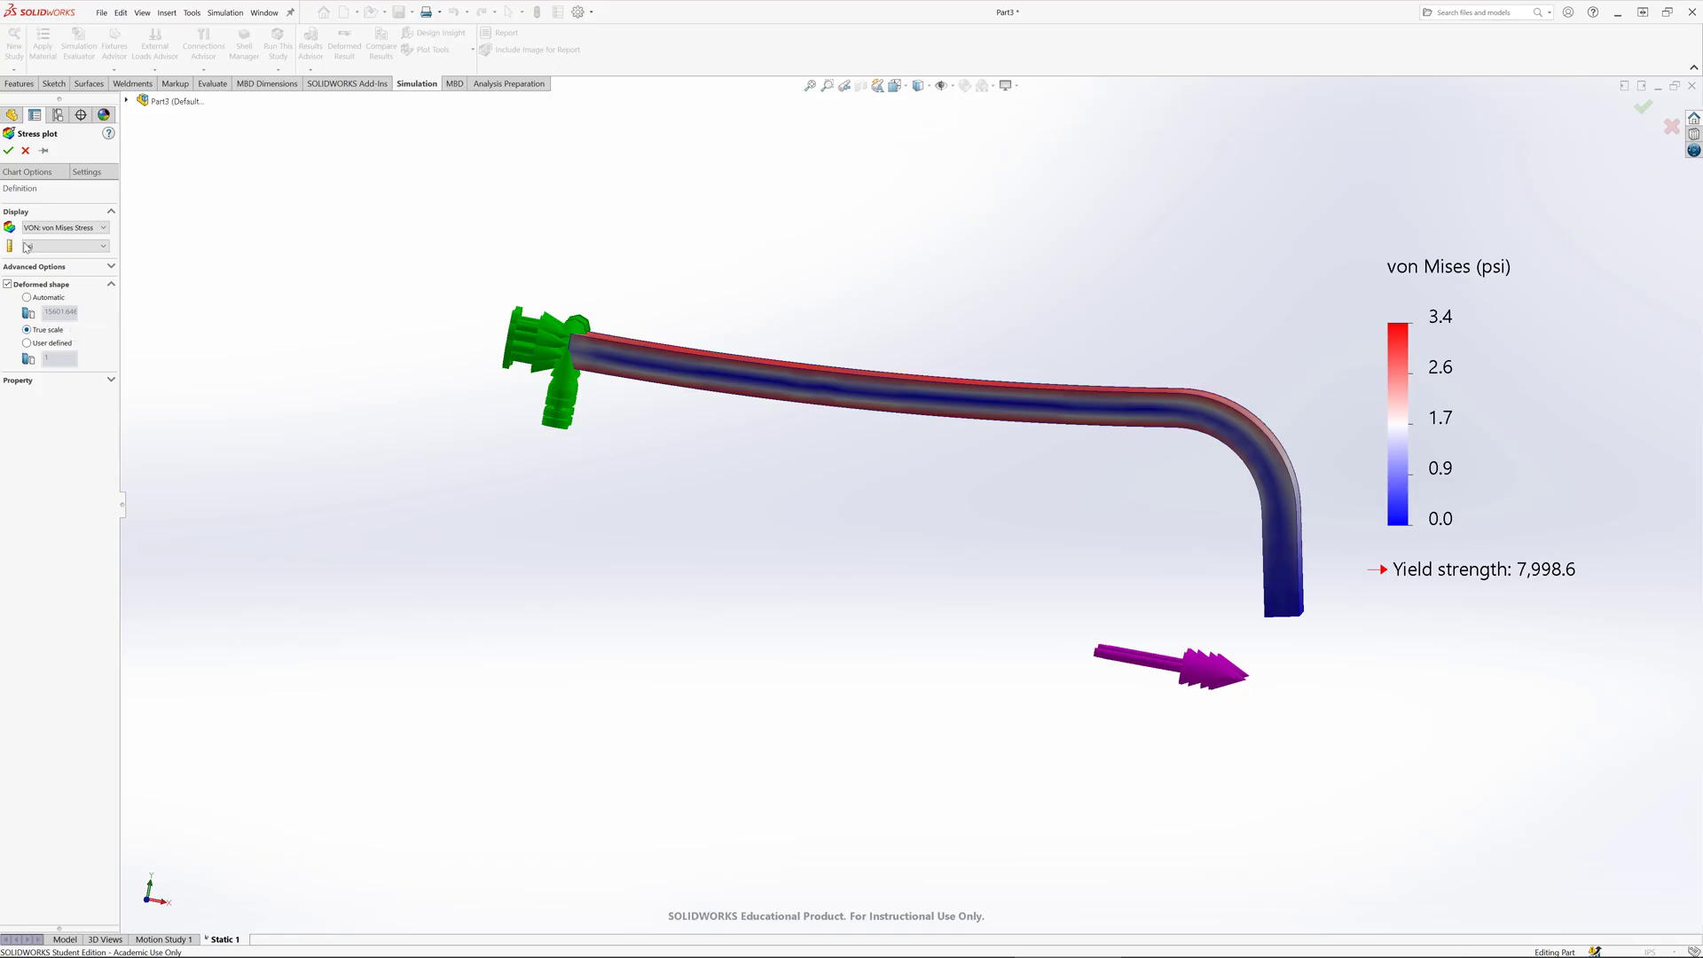
left_click(8, 150)
mouse_move(767, 616)
middle_mouse_down()
mouse_move(730, 574)
mouse_move(769, 570)
middle_mouse_up()
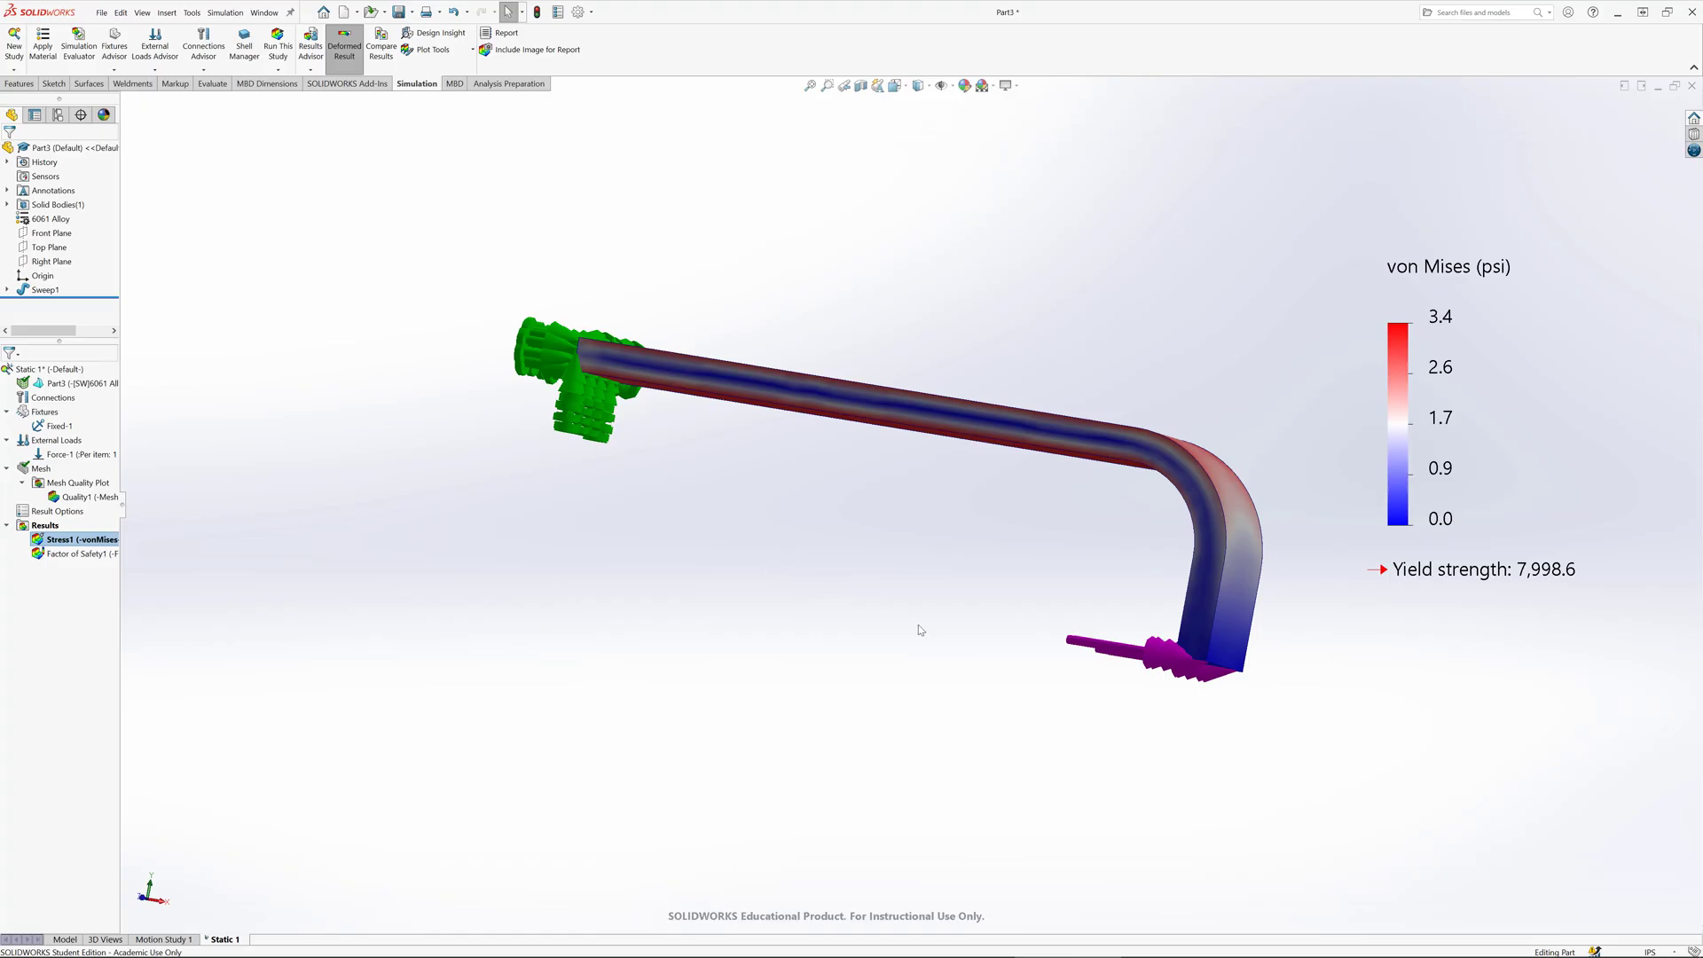
middle_click_drag(918, 624, 1109, 603)
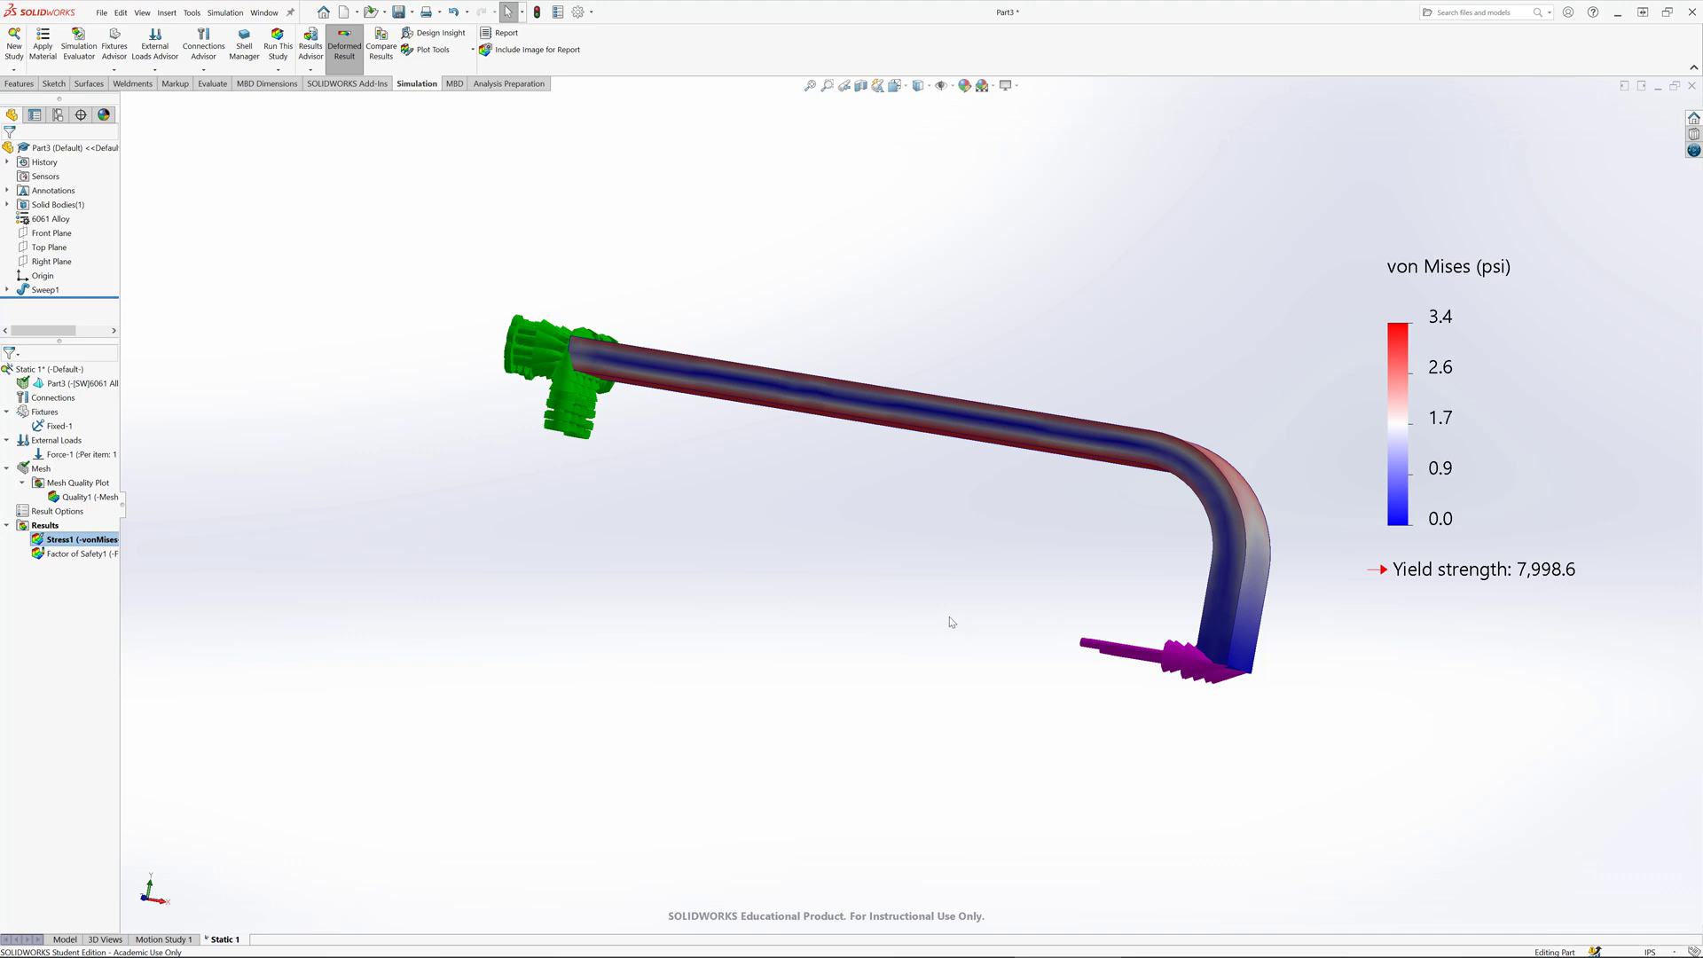
right_click(47, 526)
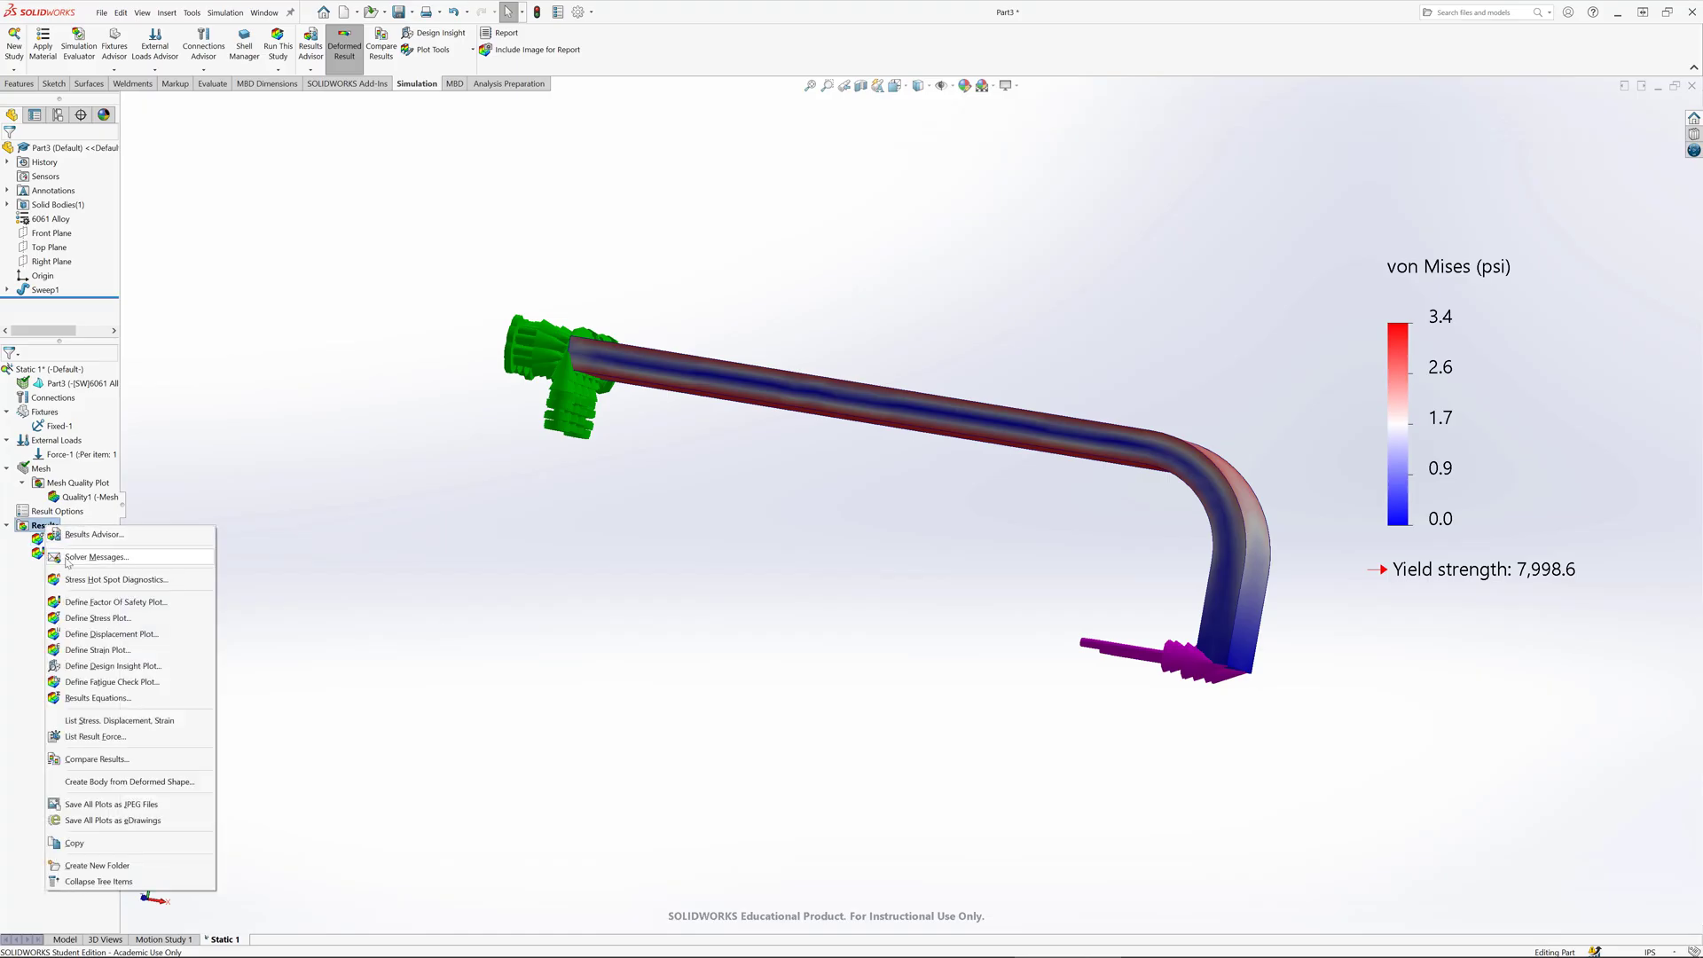
Step: Define Displacement1 plotting UX: X Displacement, viewed from the front
left_click(84, 635)
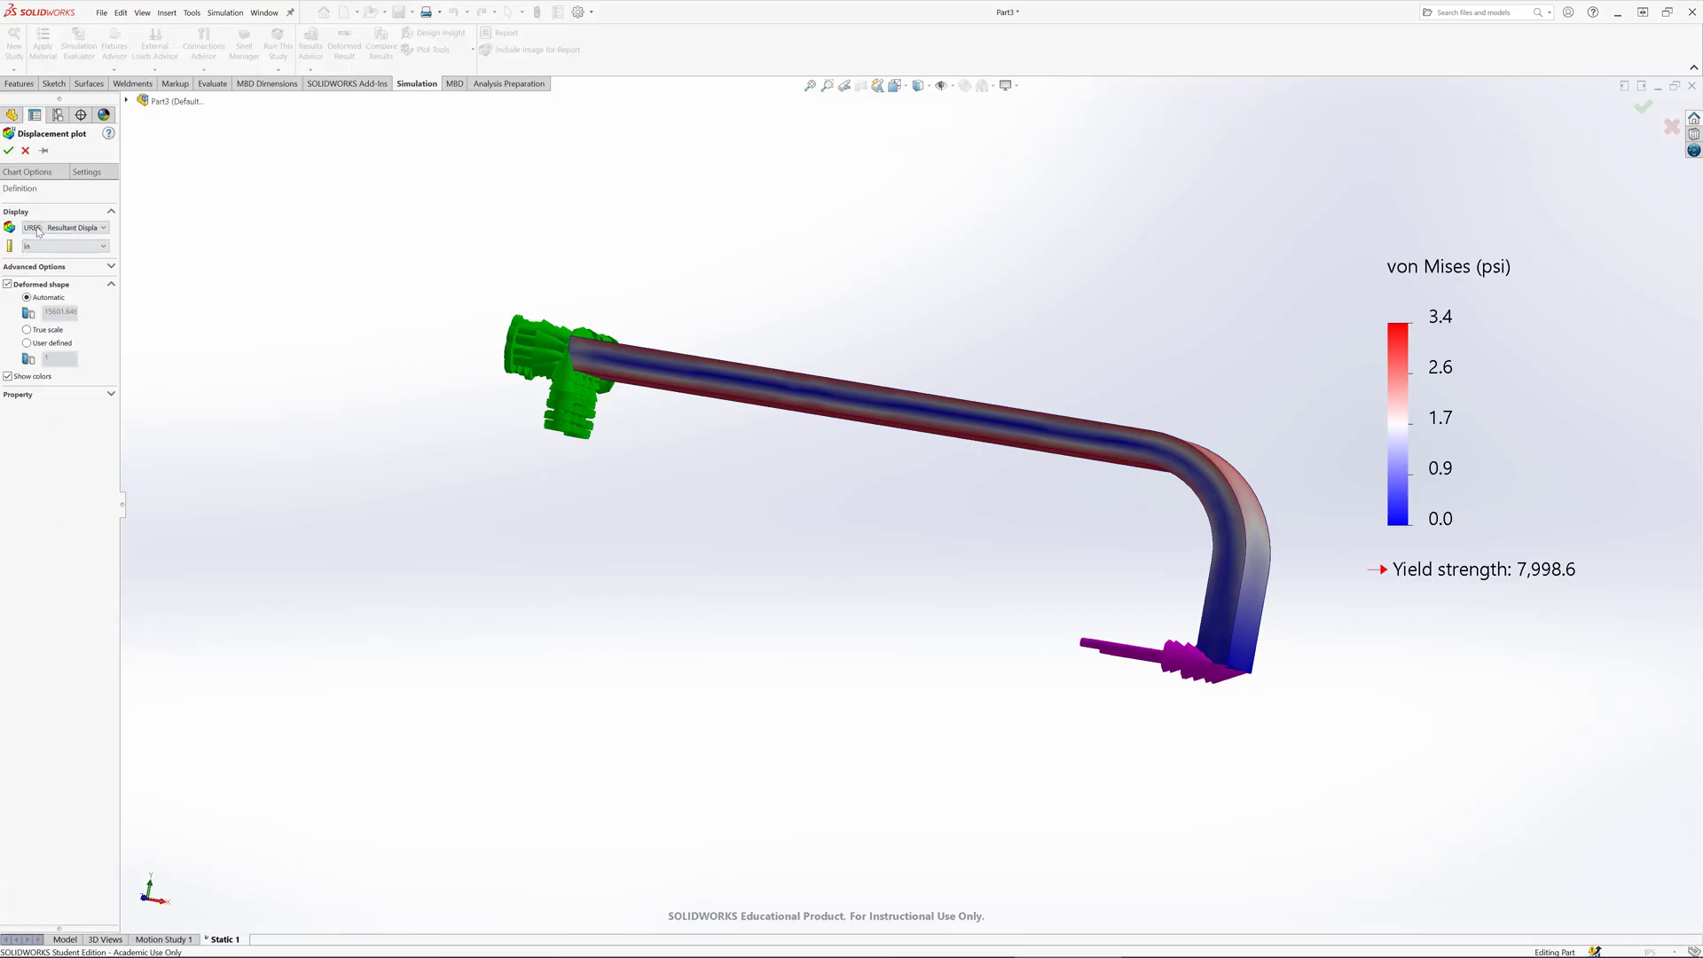
left_click(61, 229)
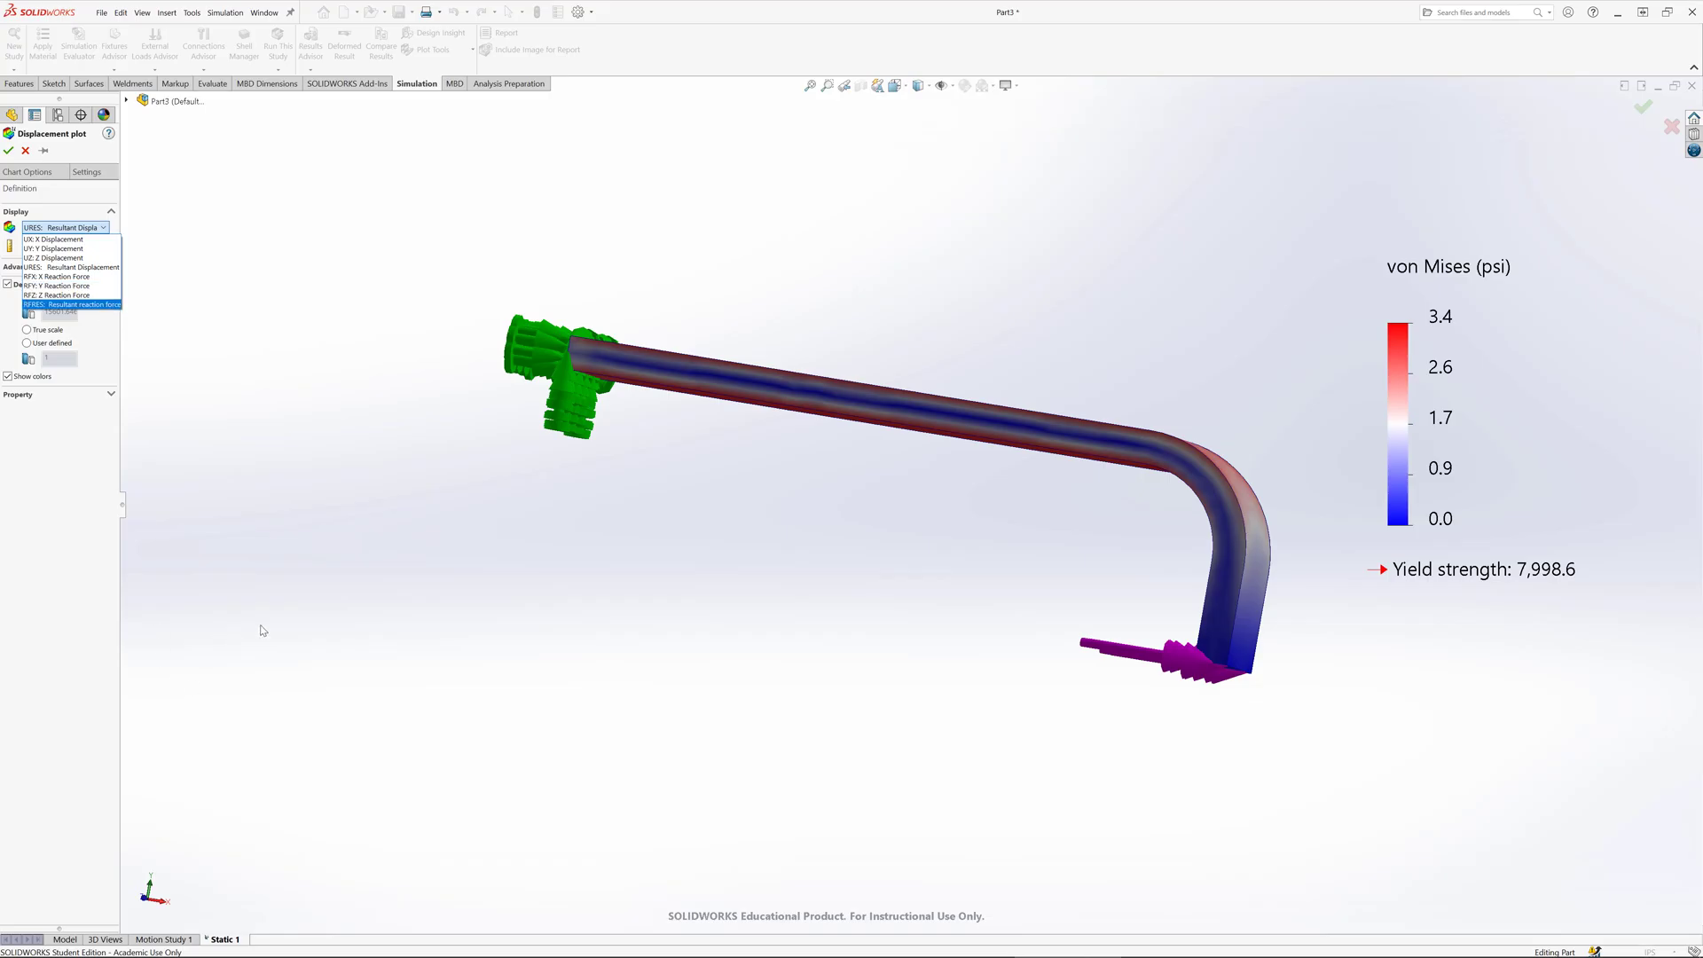
left_click(290, 641)
key("ctrl+1")
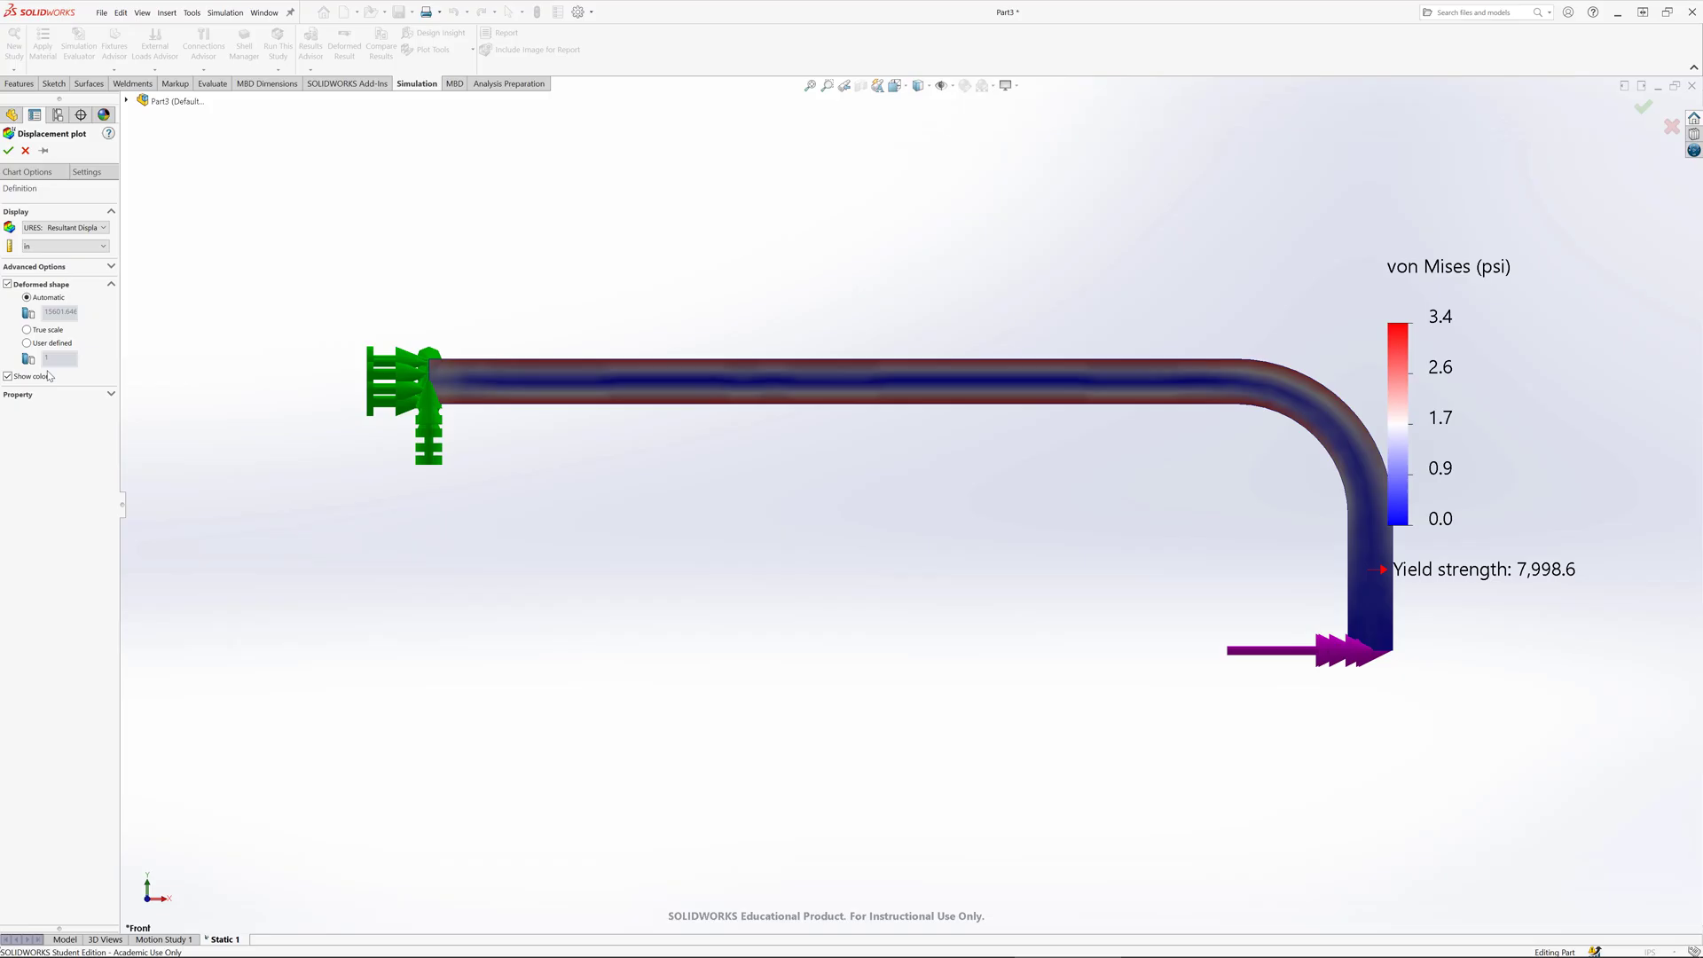
left_click(53, 229)
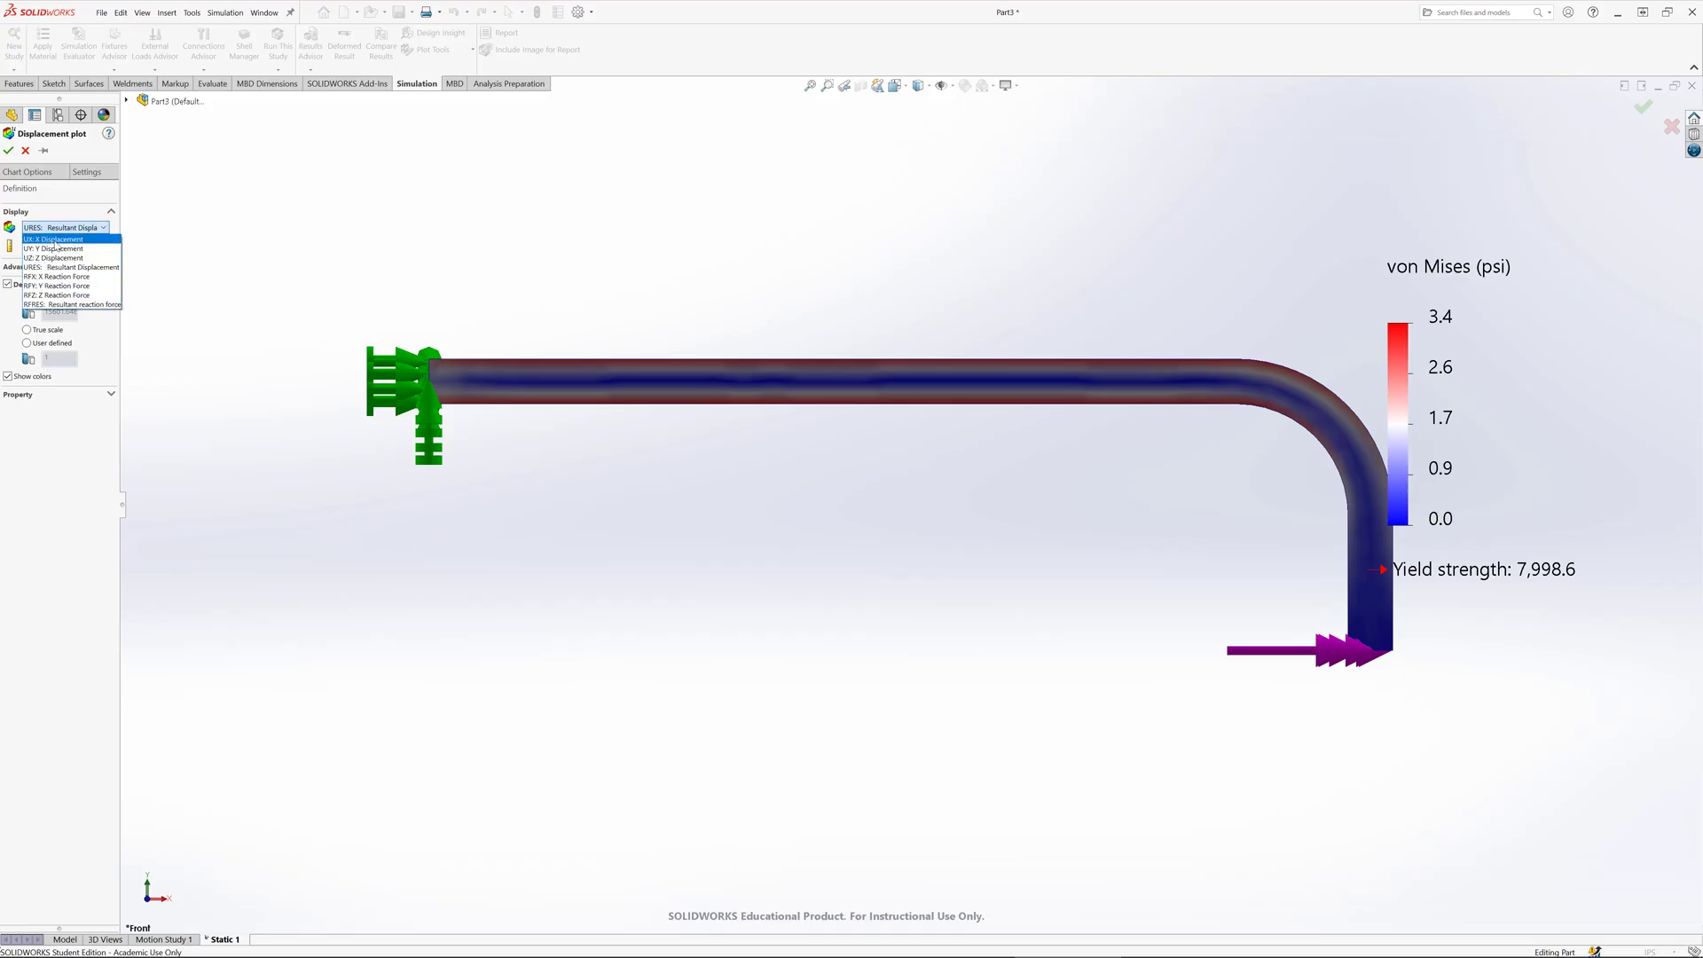
left_click(53, 248)
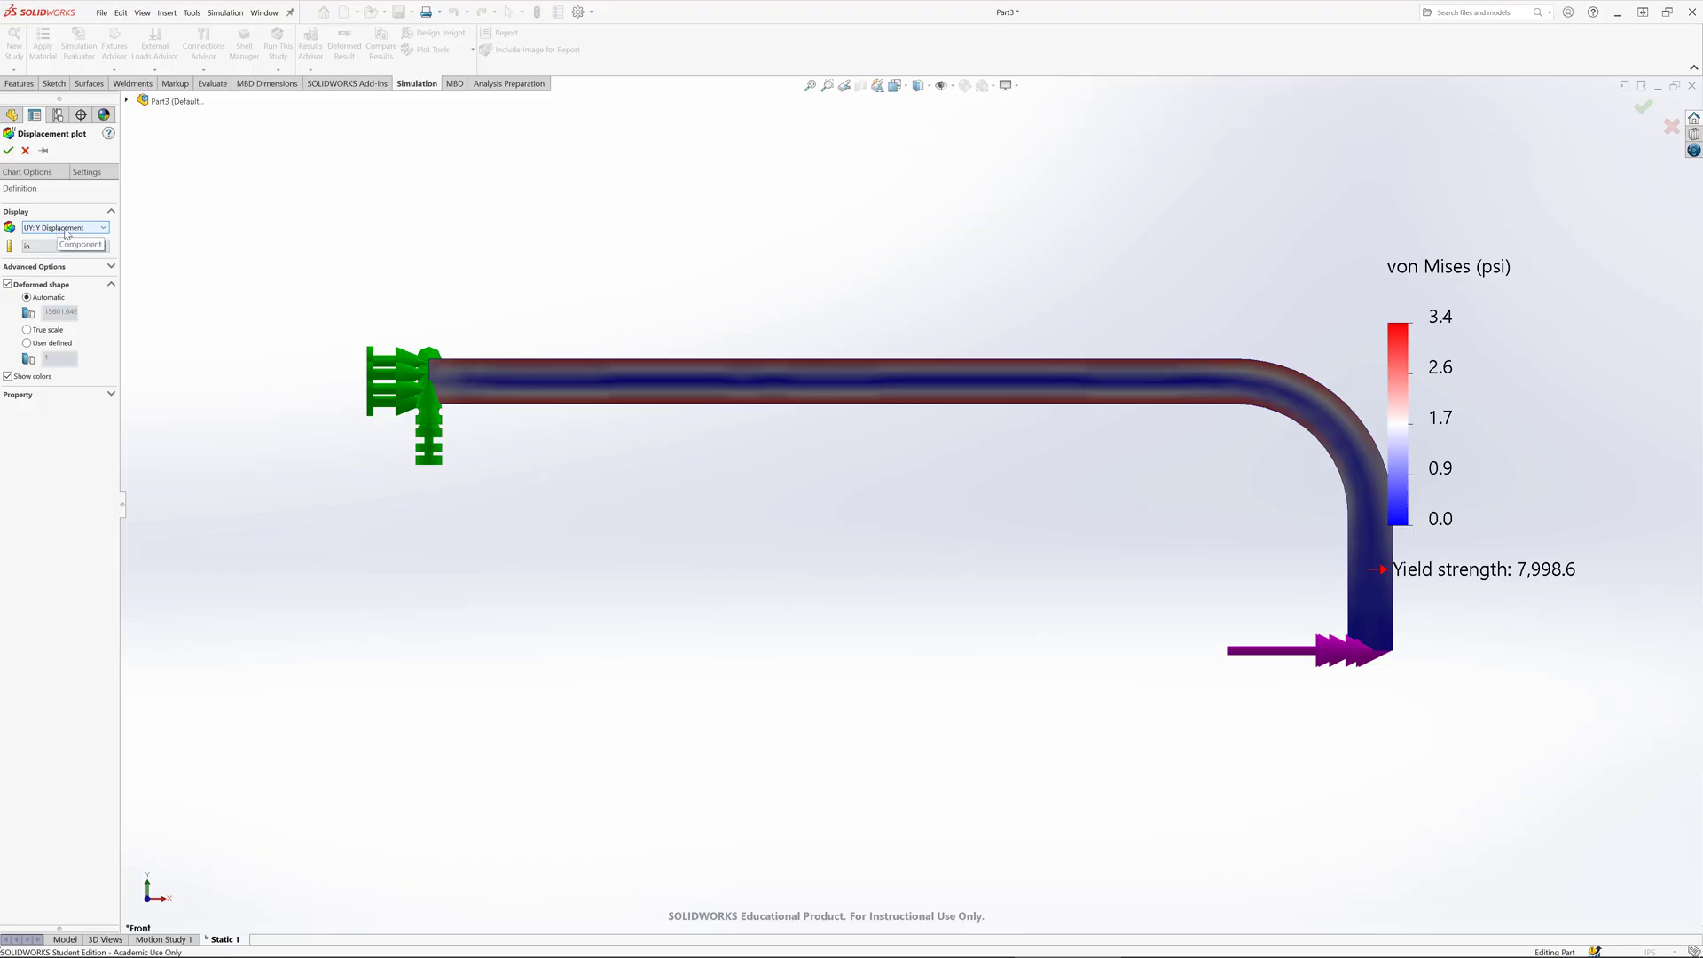
left_click(66, 229)
left_click(64, 239)
left_click(7, 152)
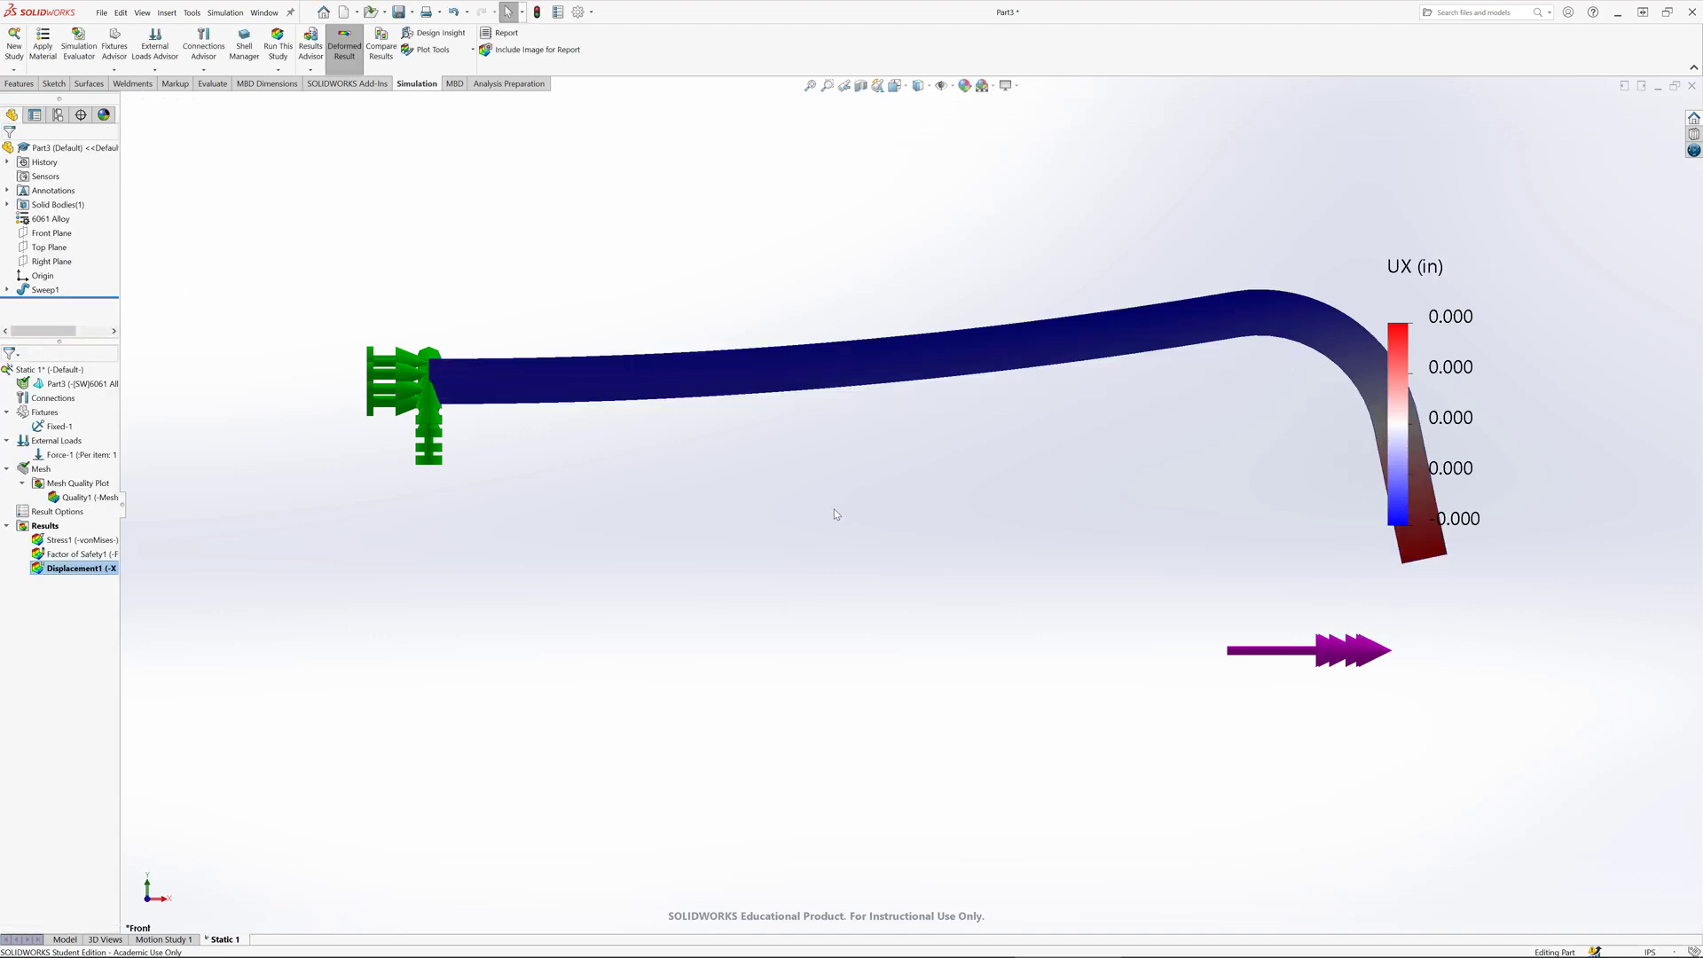
scroll(874, 527, "up", 2)
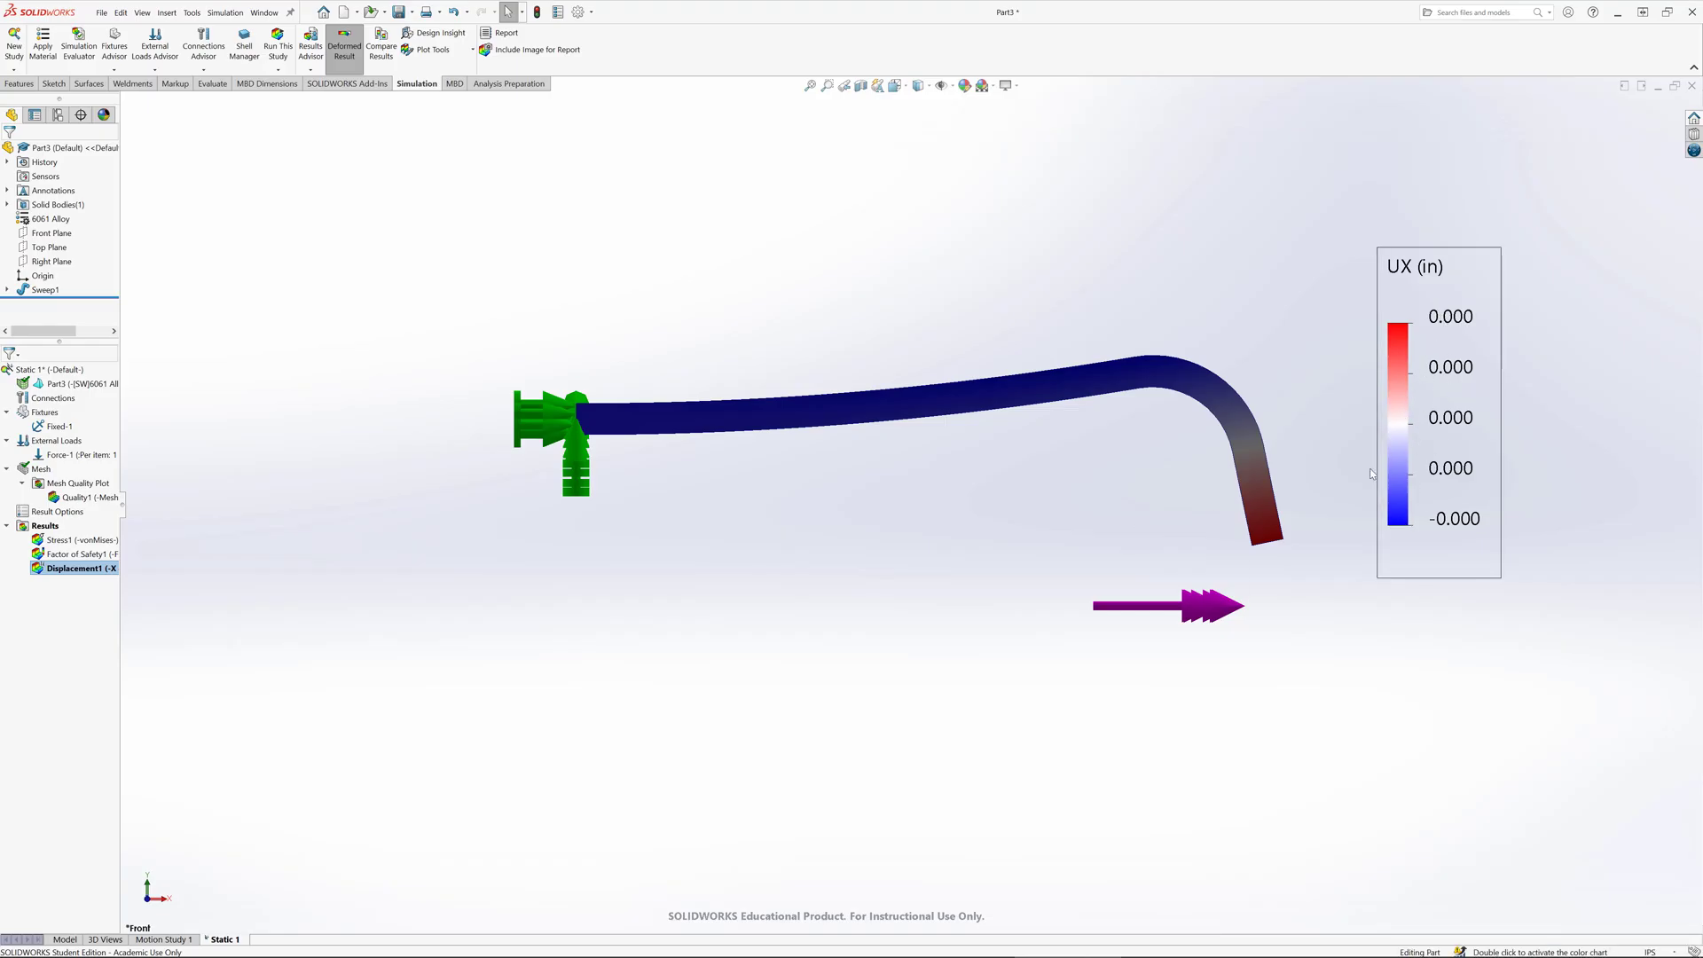
right_click(50, 573)
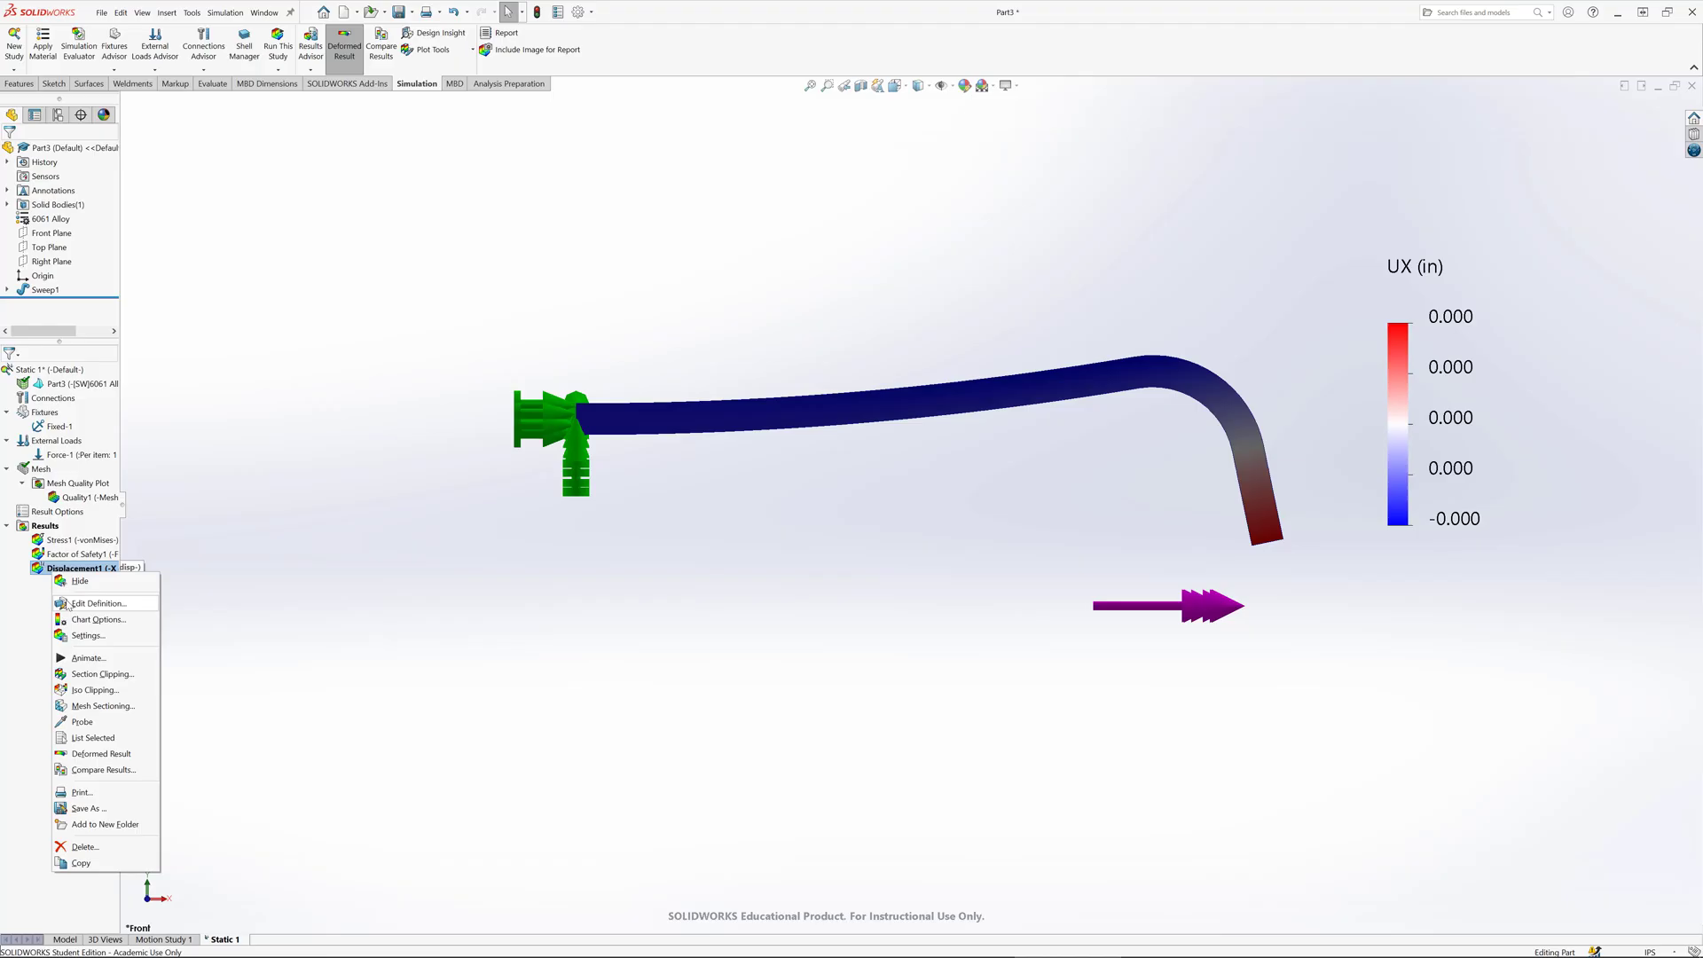
left_click(82, 721)
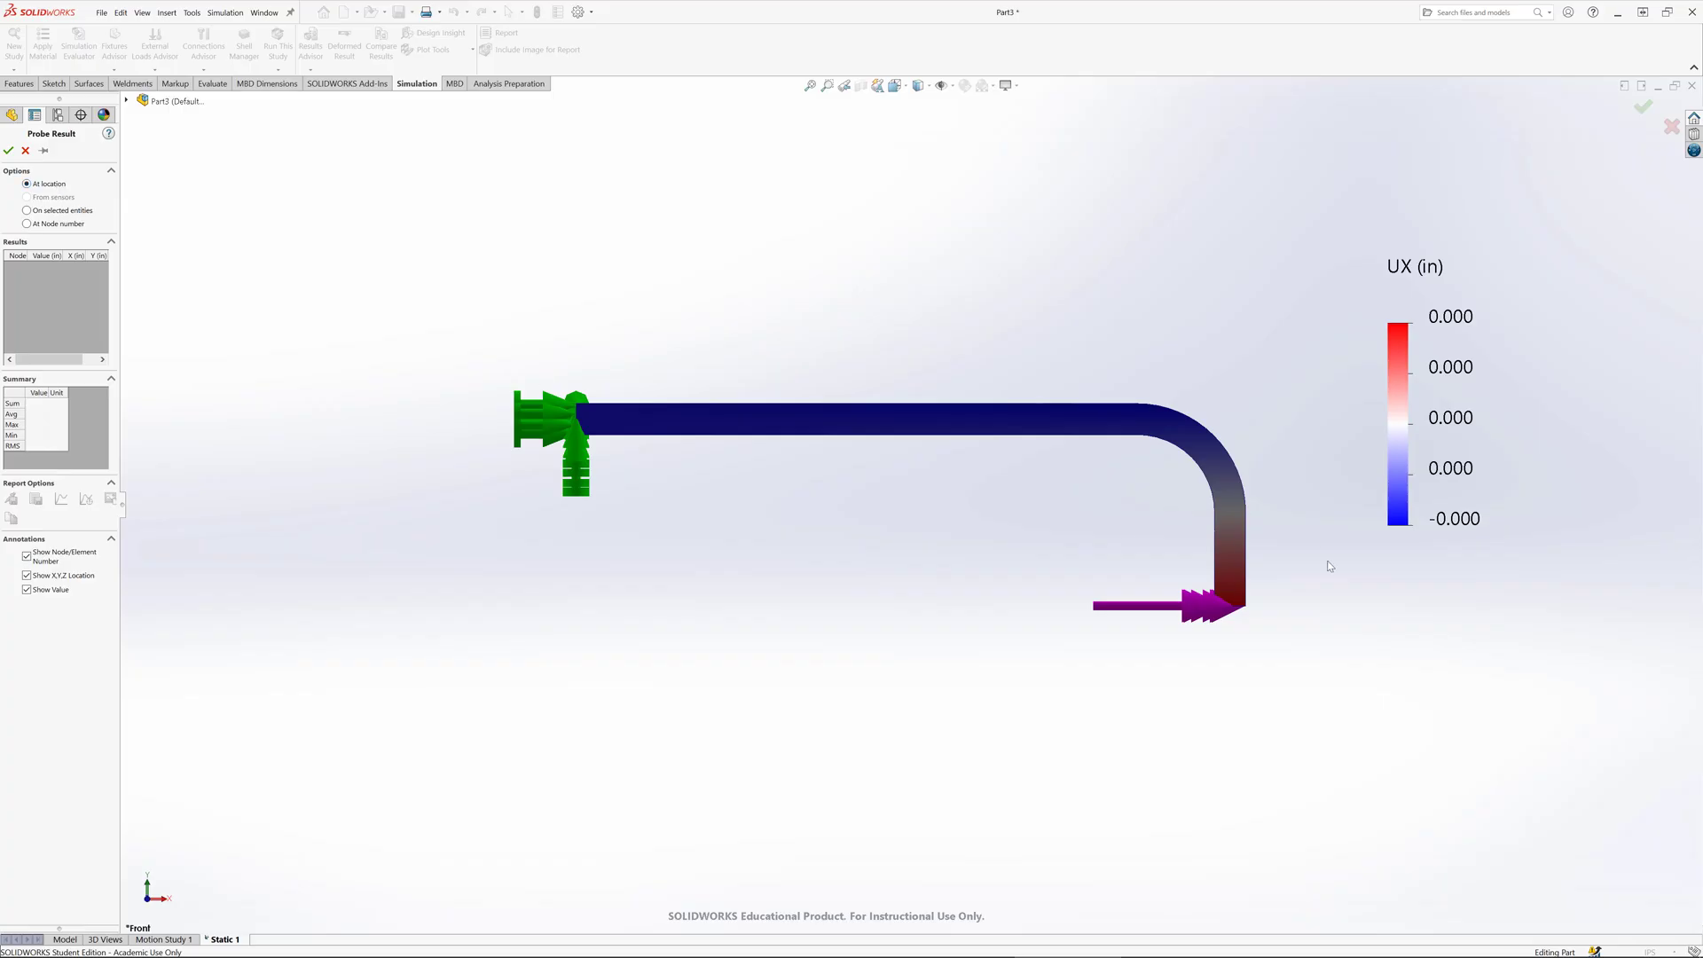
scroll(1120, 608, "down", 8)
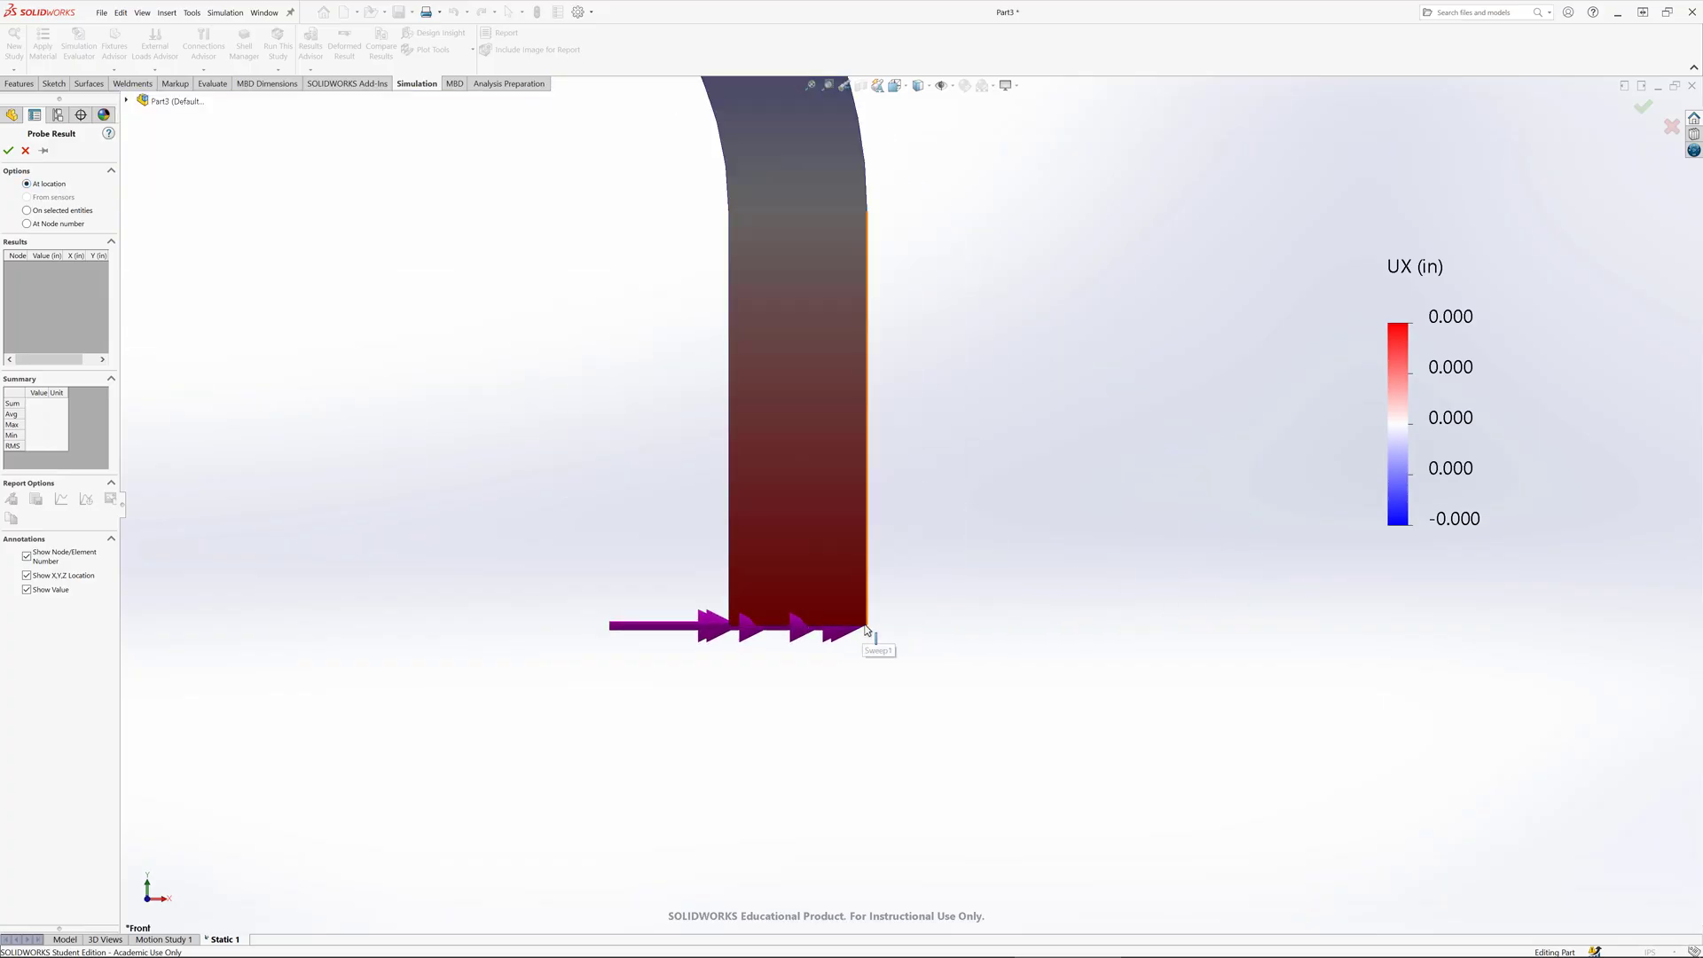
left_click(867, 630)
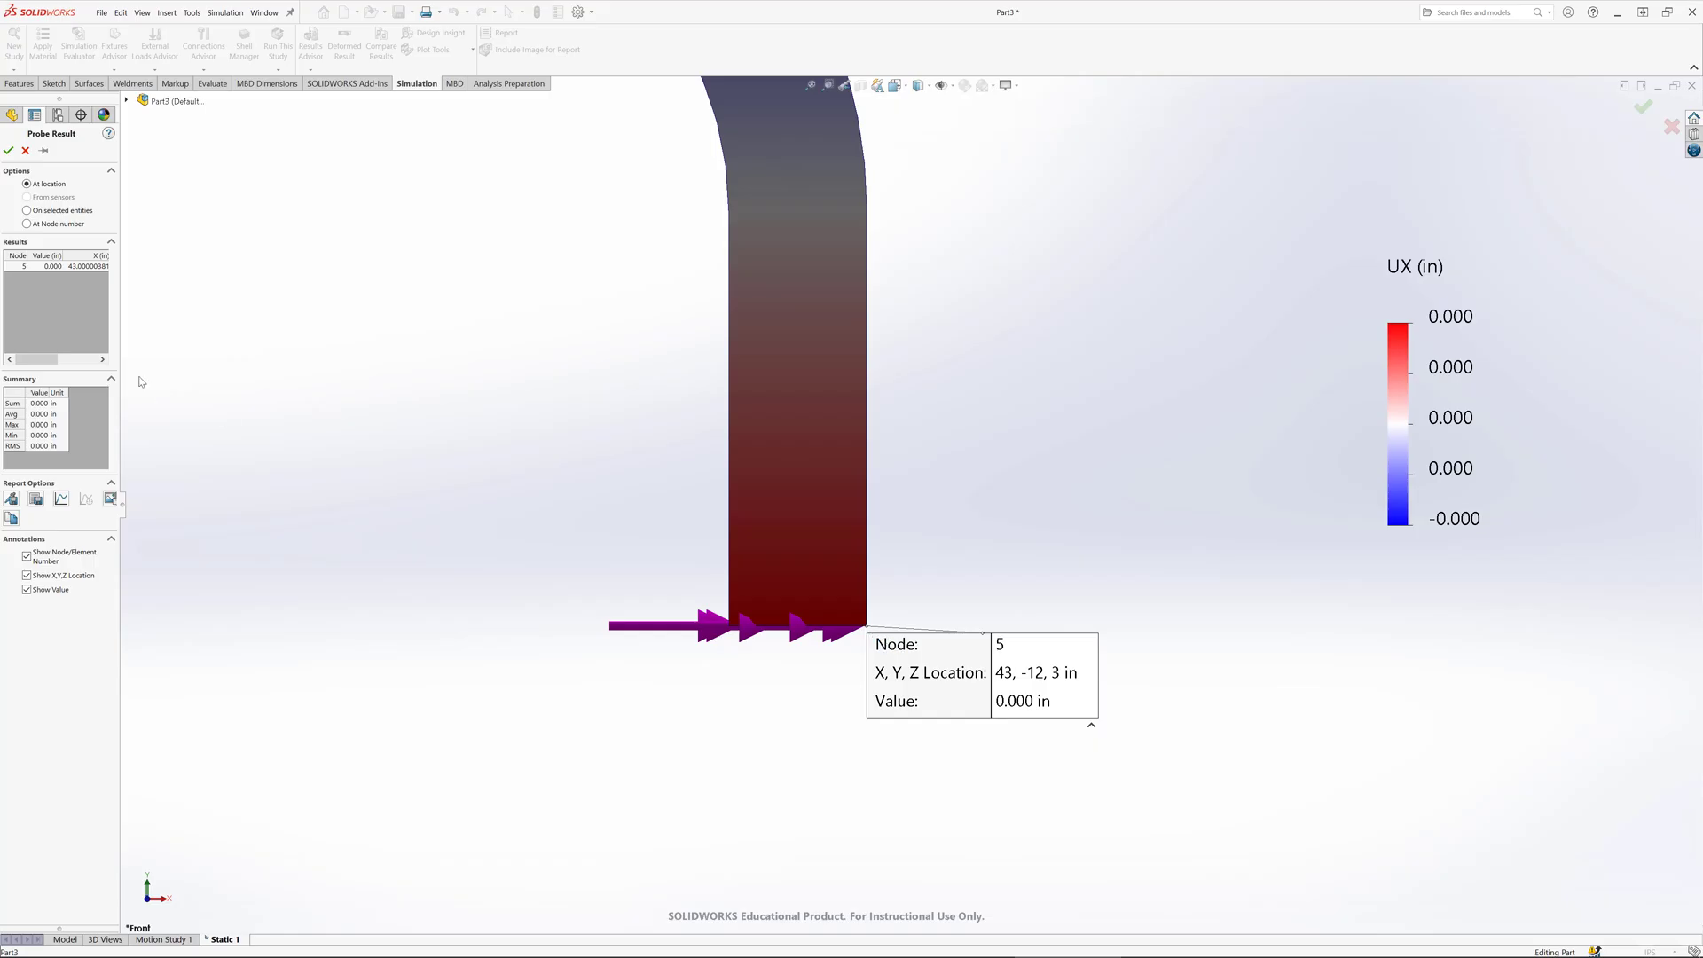
left_click_drag(63, 255, 80, 256)
left_click(25, 150)
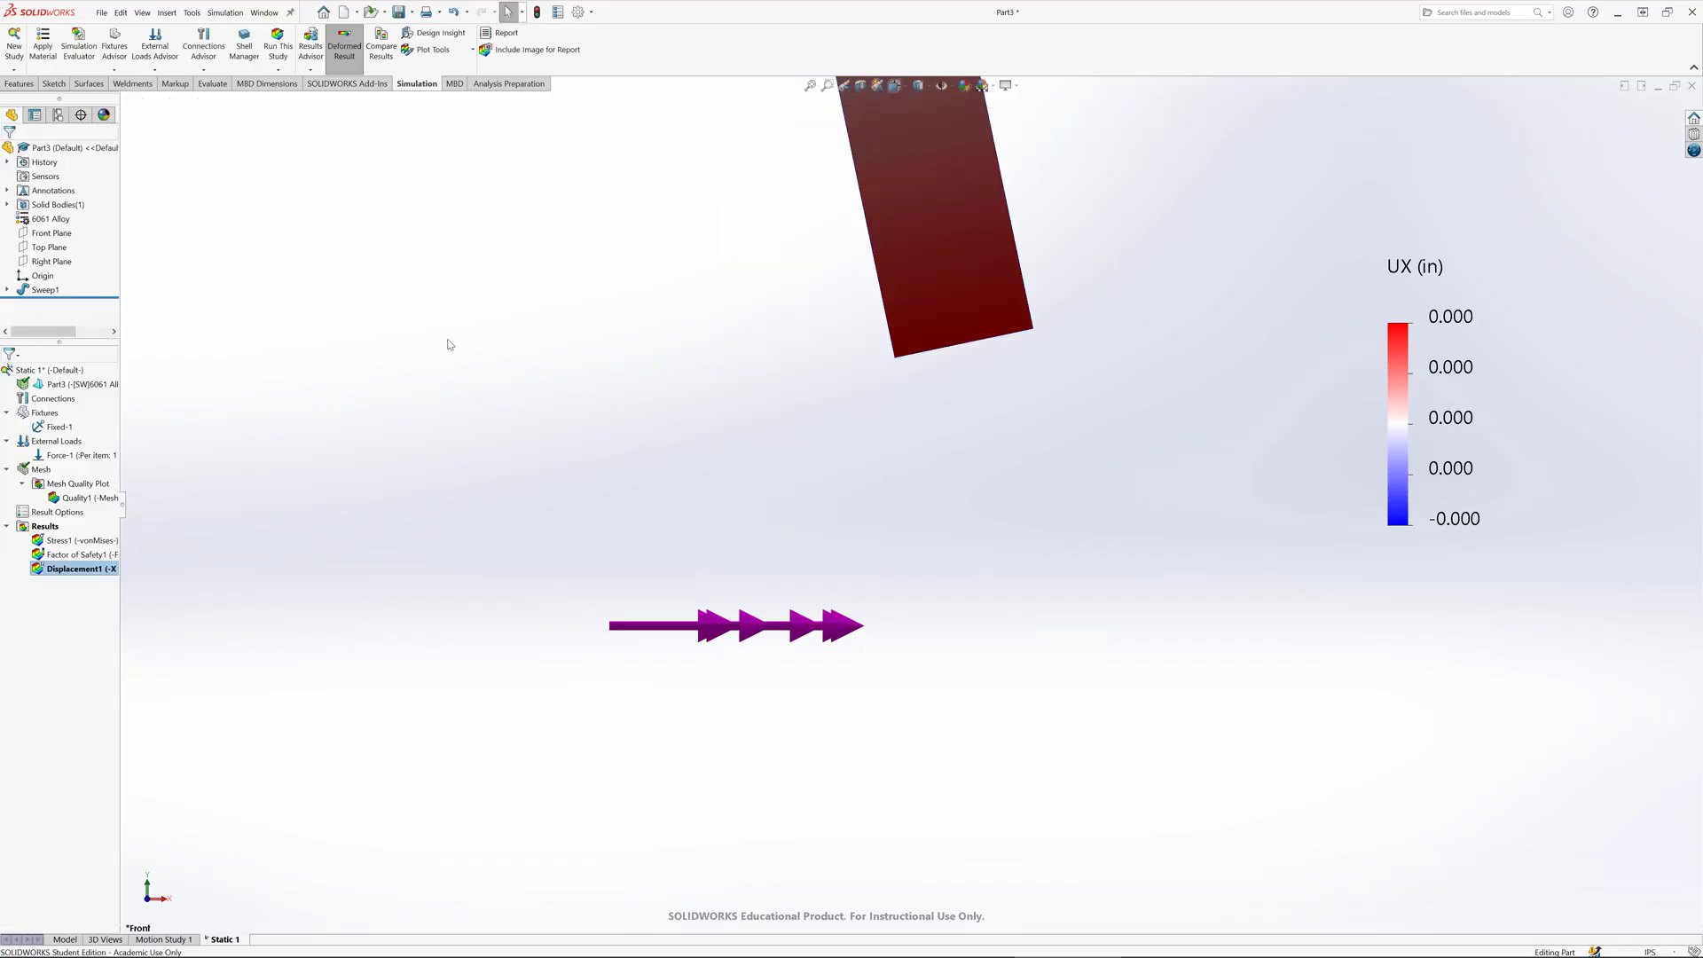
Step: Edit the Force-1 magnitude and re-solve the study with the tip force
right_click(55, 455)
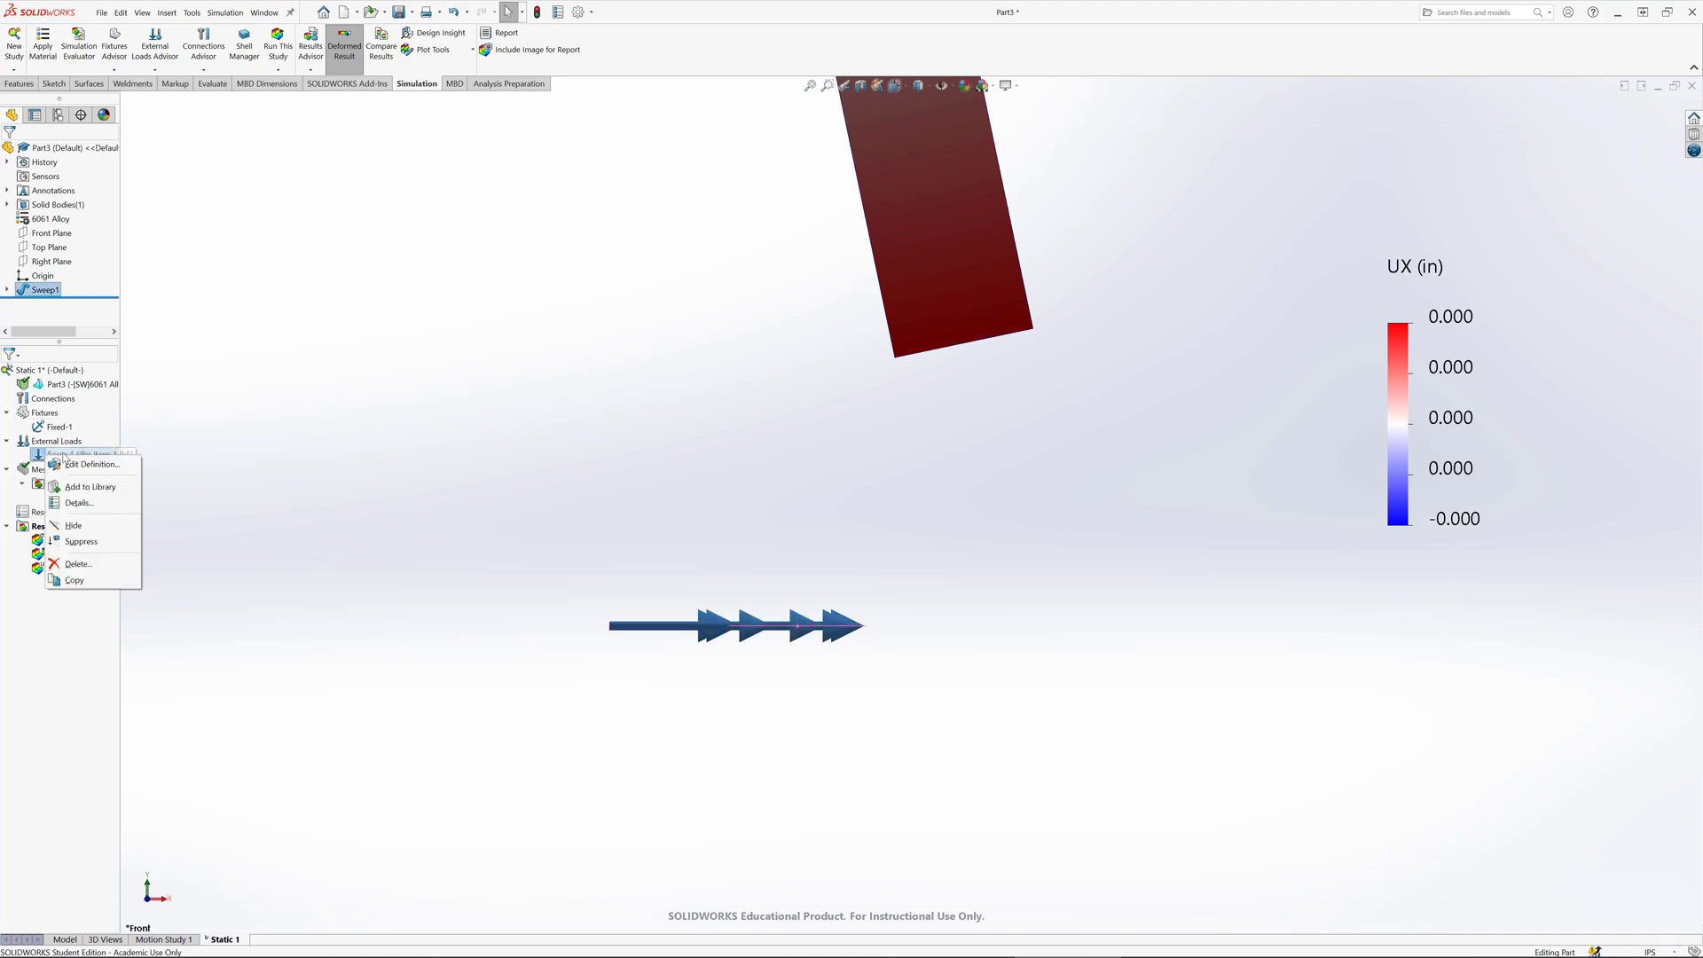
left_click(111, 479)
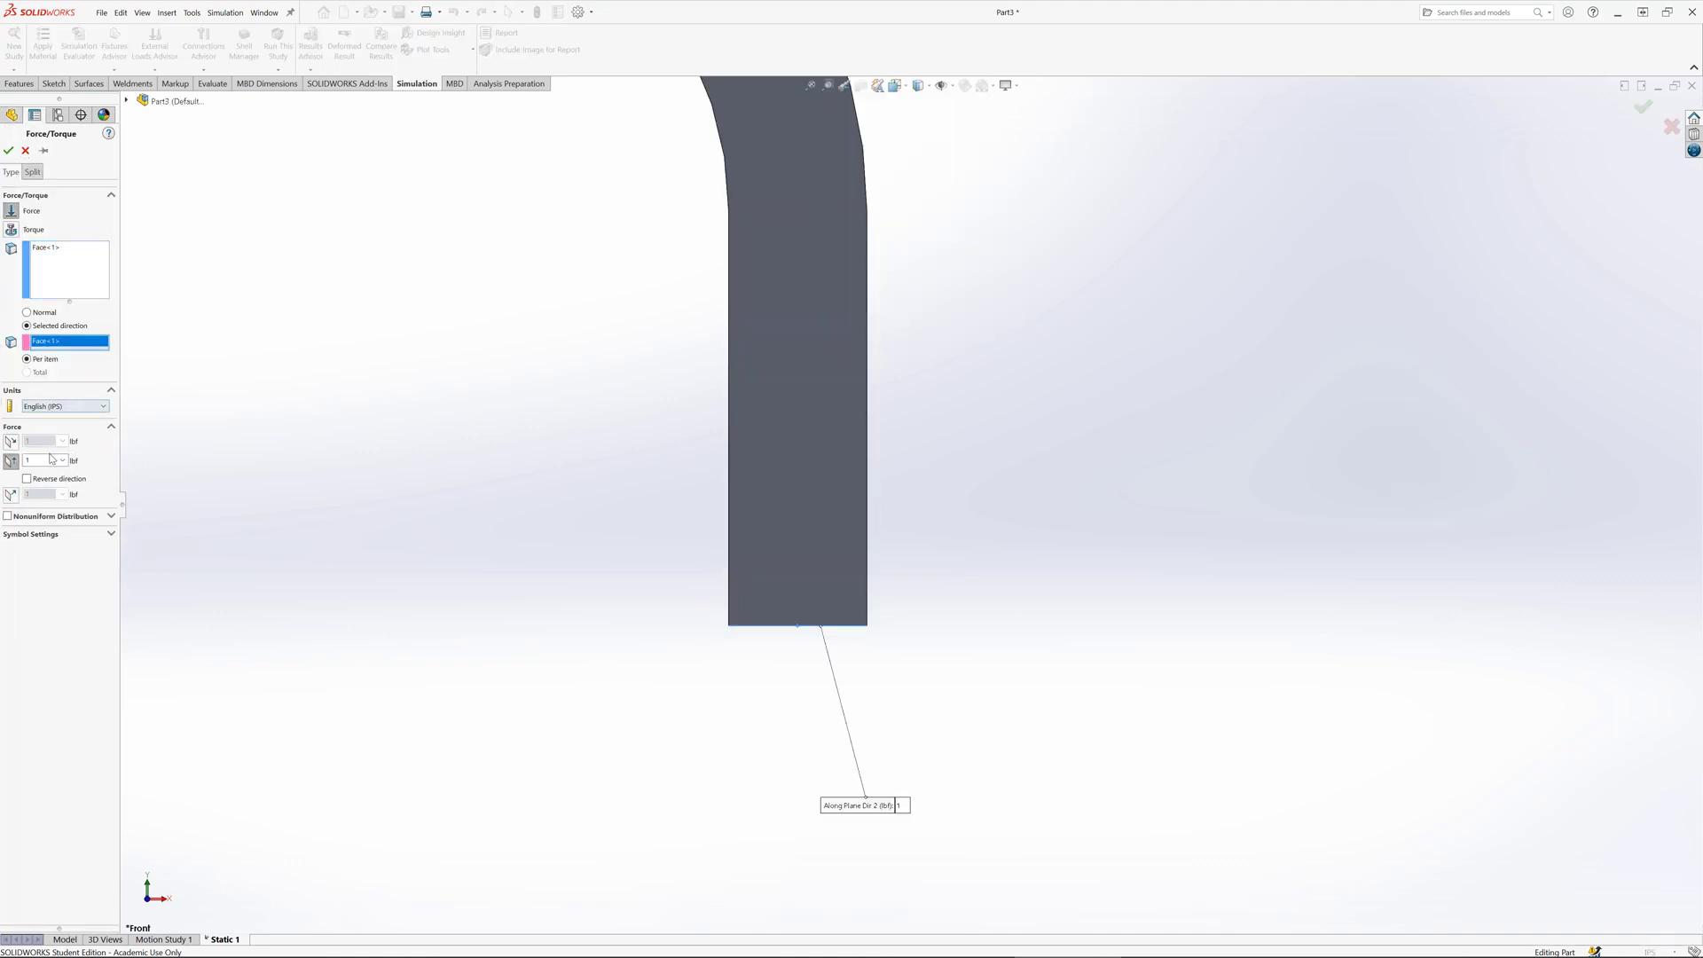
left_click(40, 459)
left_click(8, 152)
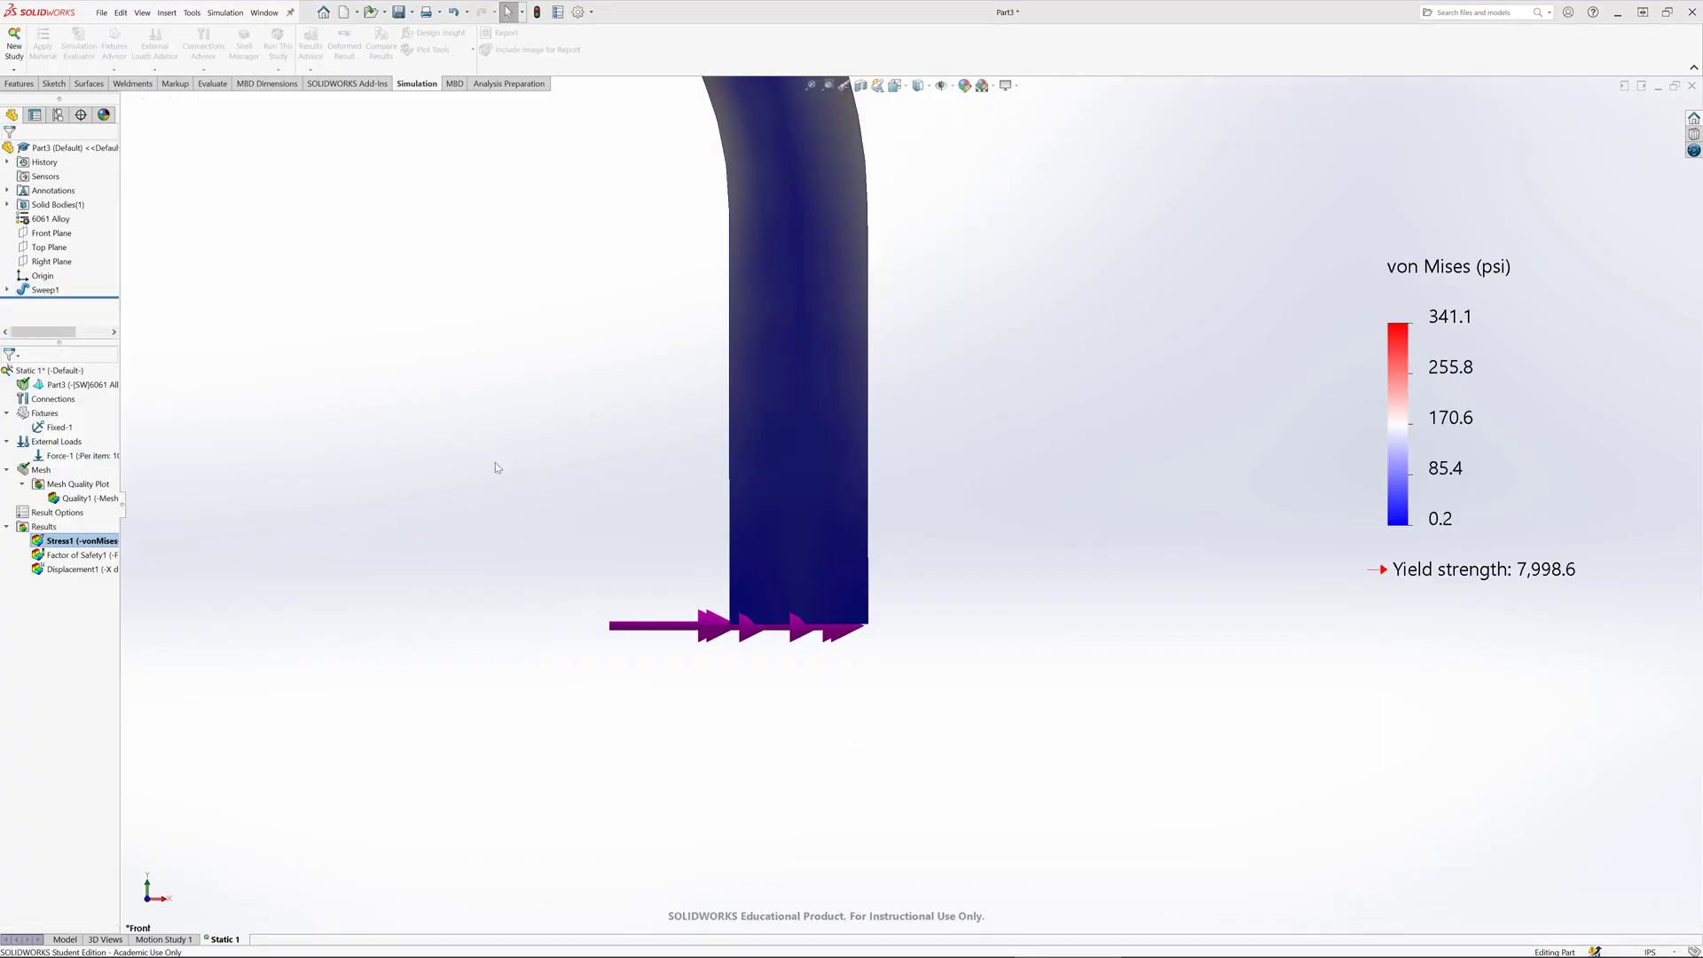
Step: Show Displacement1 and probe the bottom-right corner node, reading UX 0.015 in
right_click(83, 572)
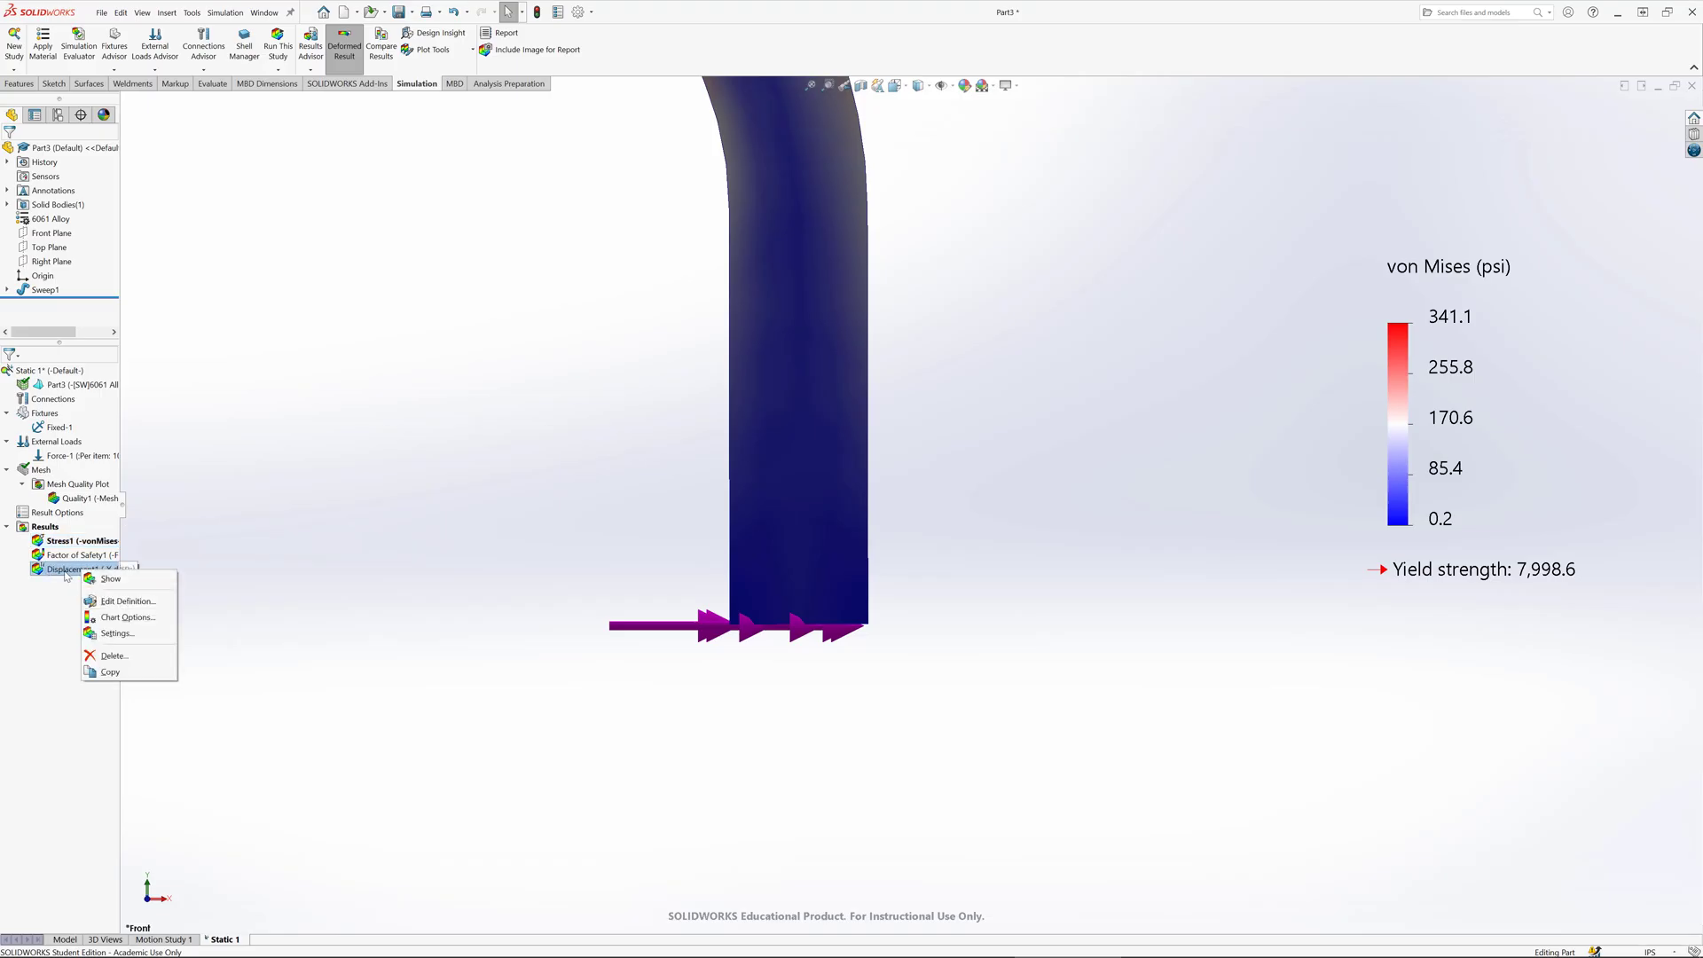
left_click(108, 579)
right_click(74, 570)
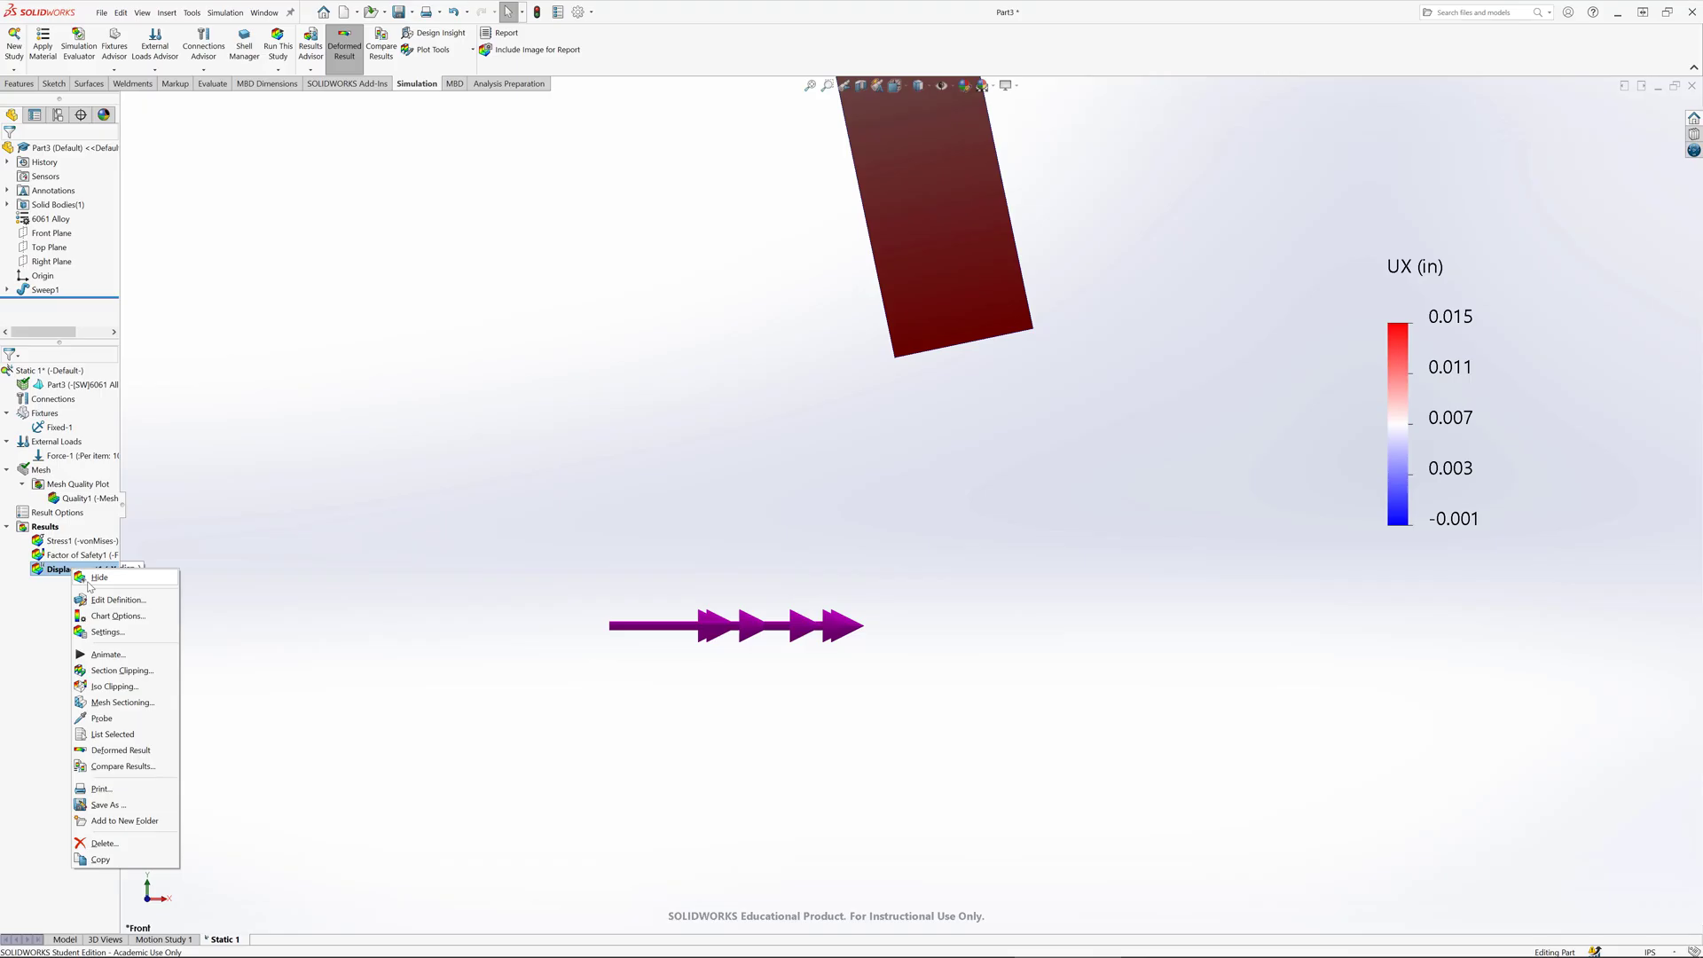
left_click(101, 718)
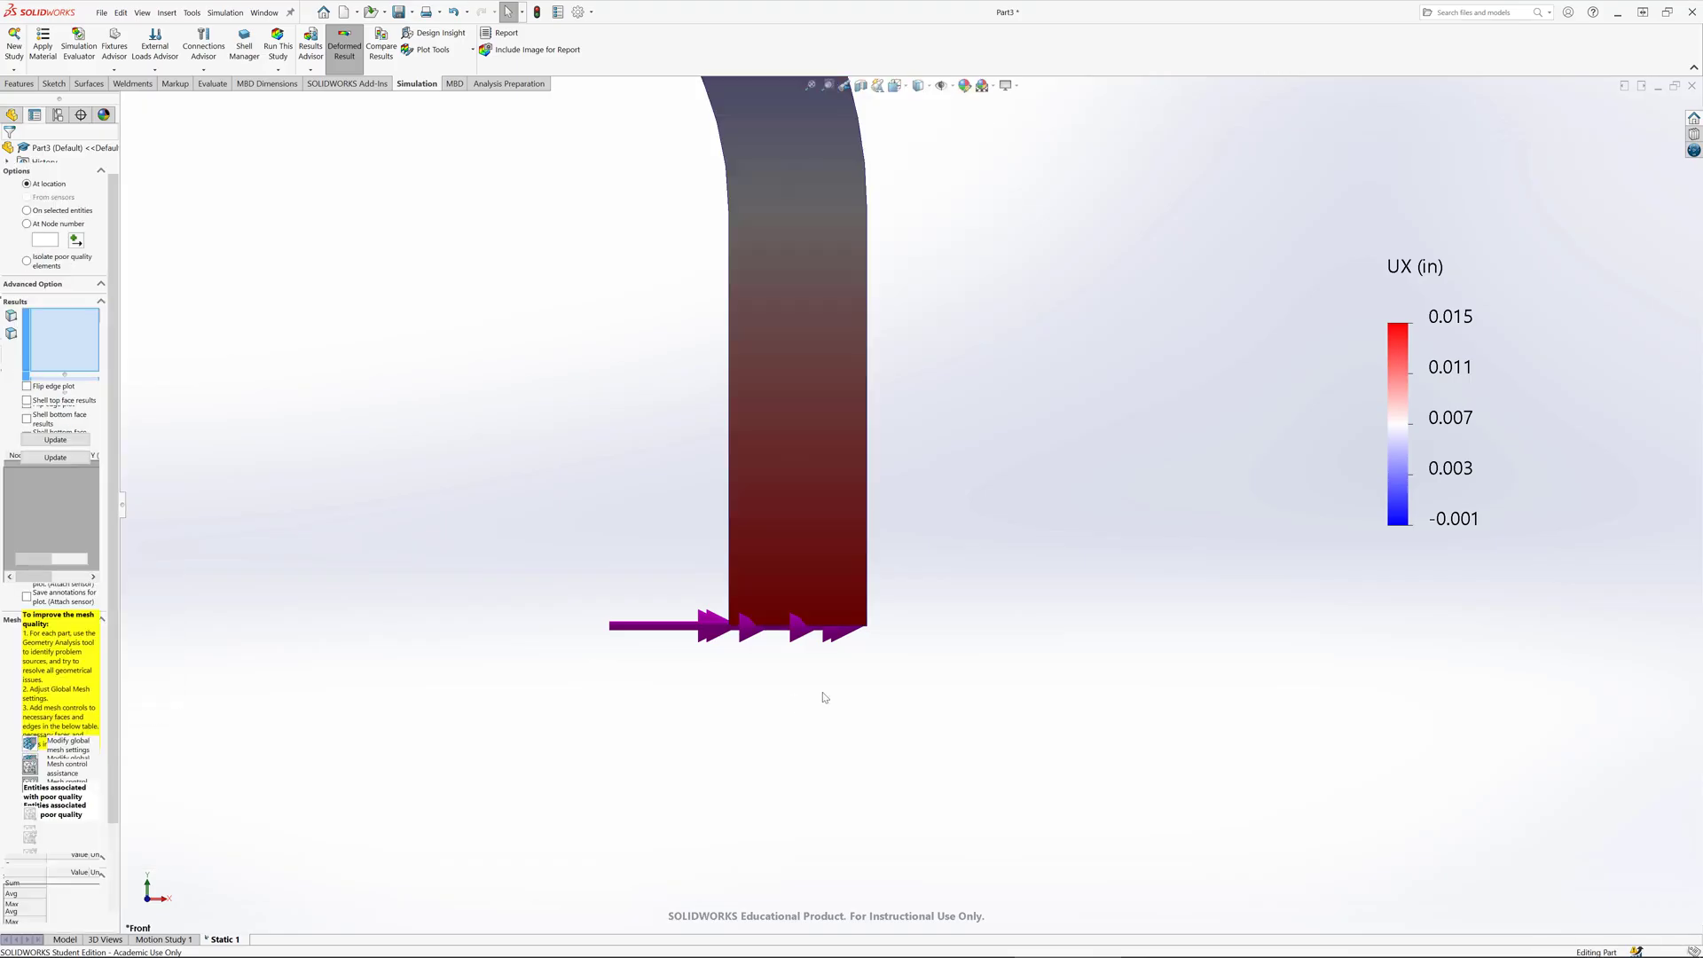
left_click(869, 628)
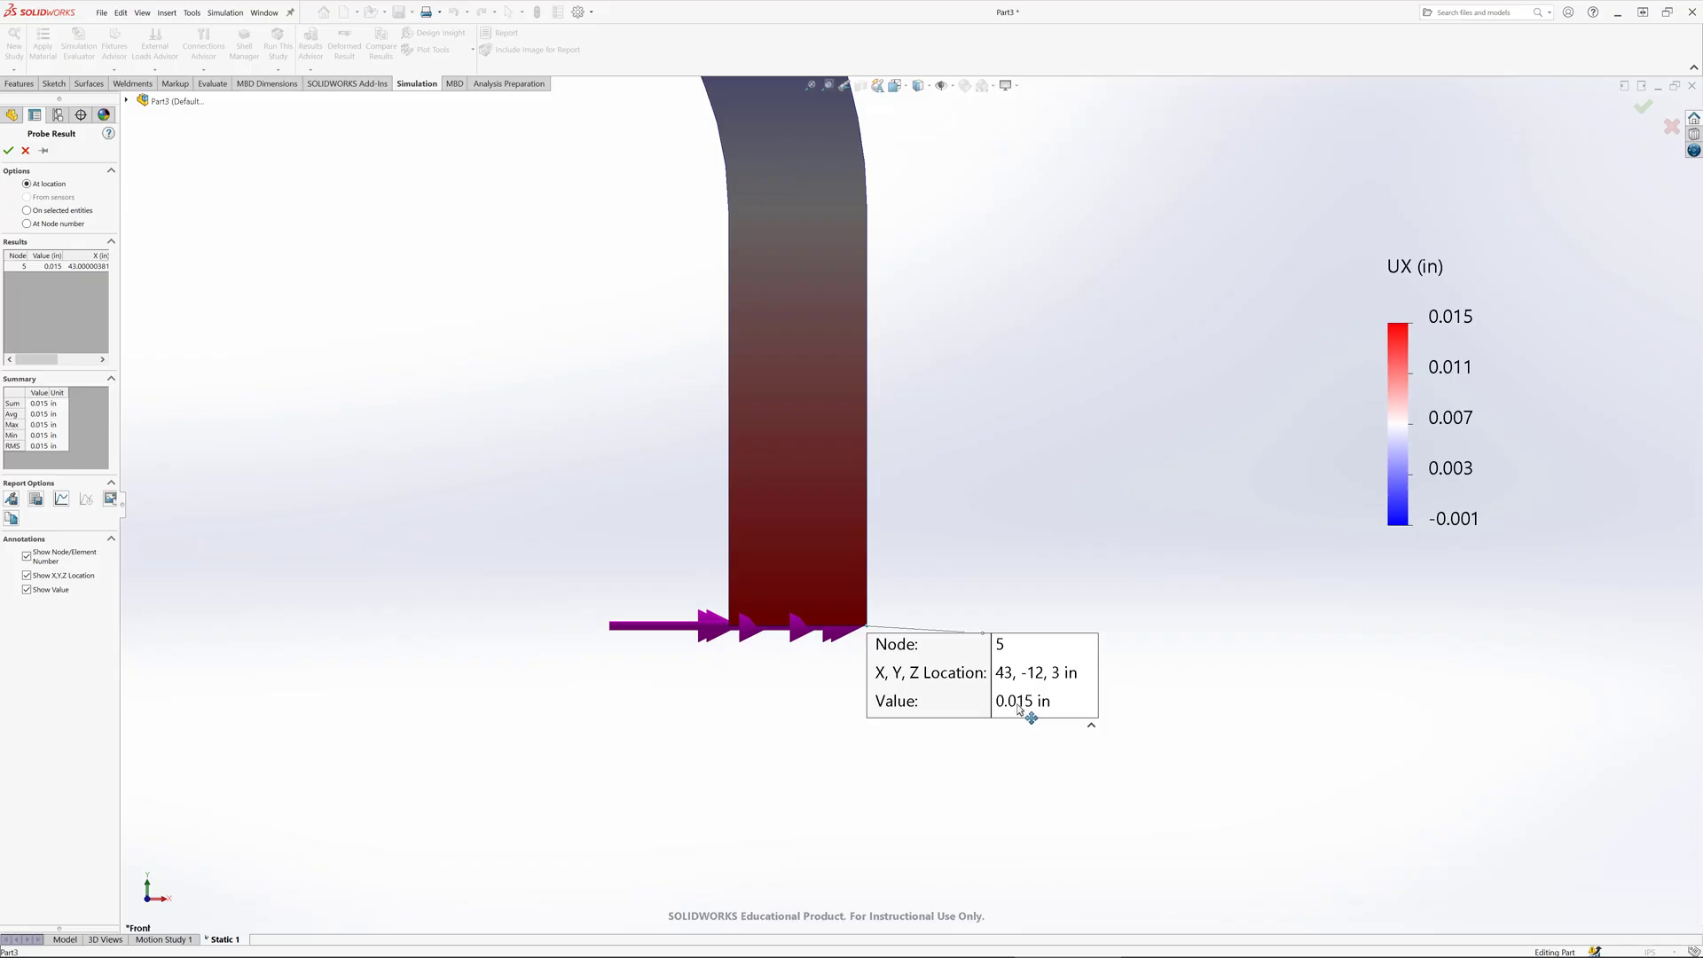
left_click(8, 150)
Step: Increase the Force-1 magnitude and rerun the study
right_click(73, 457)
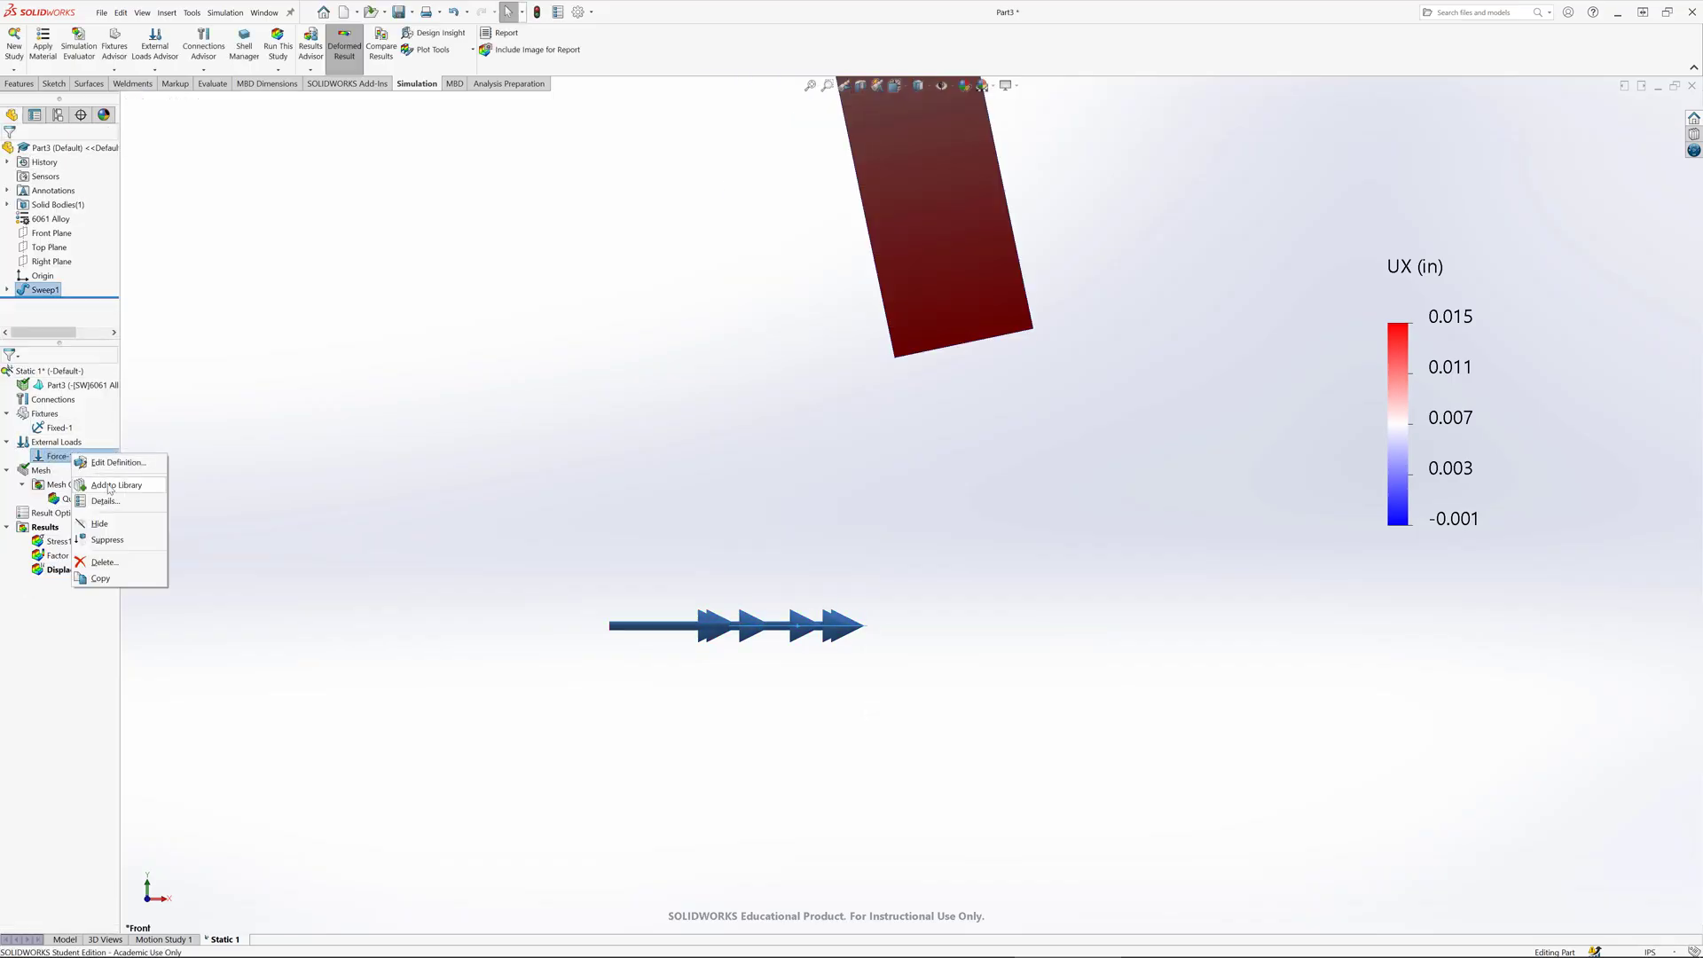
left_click(110, 474)
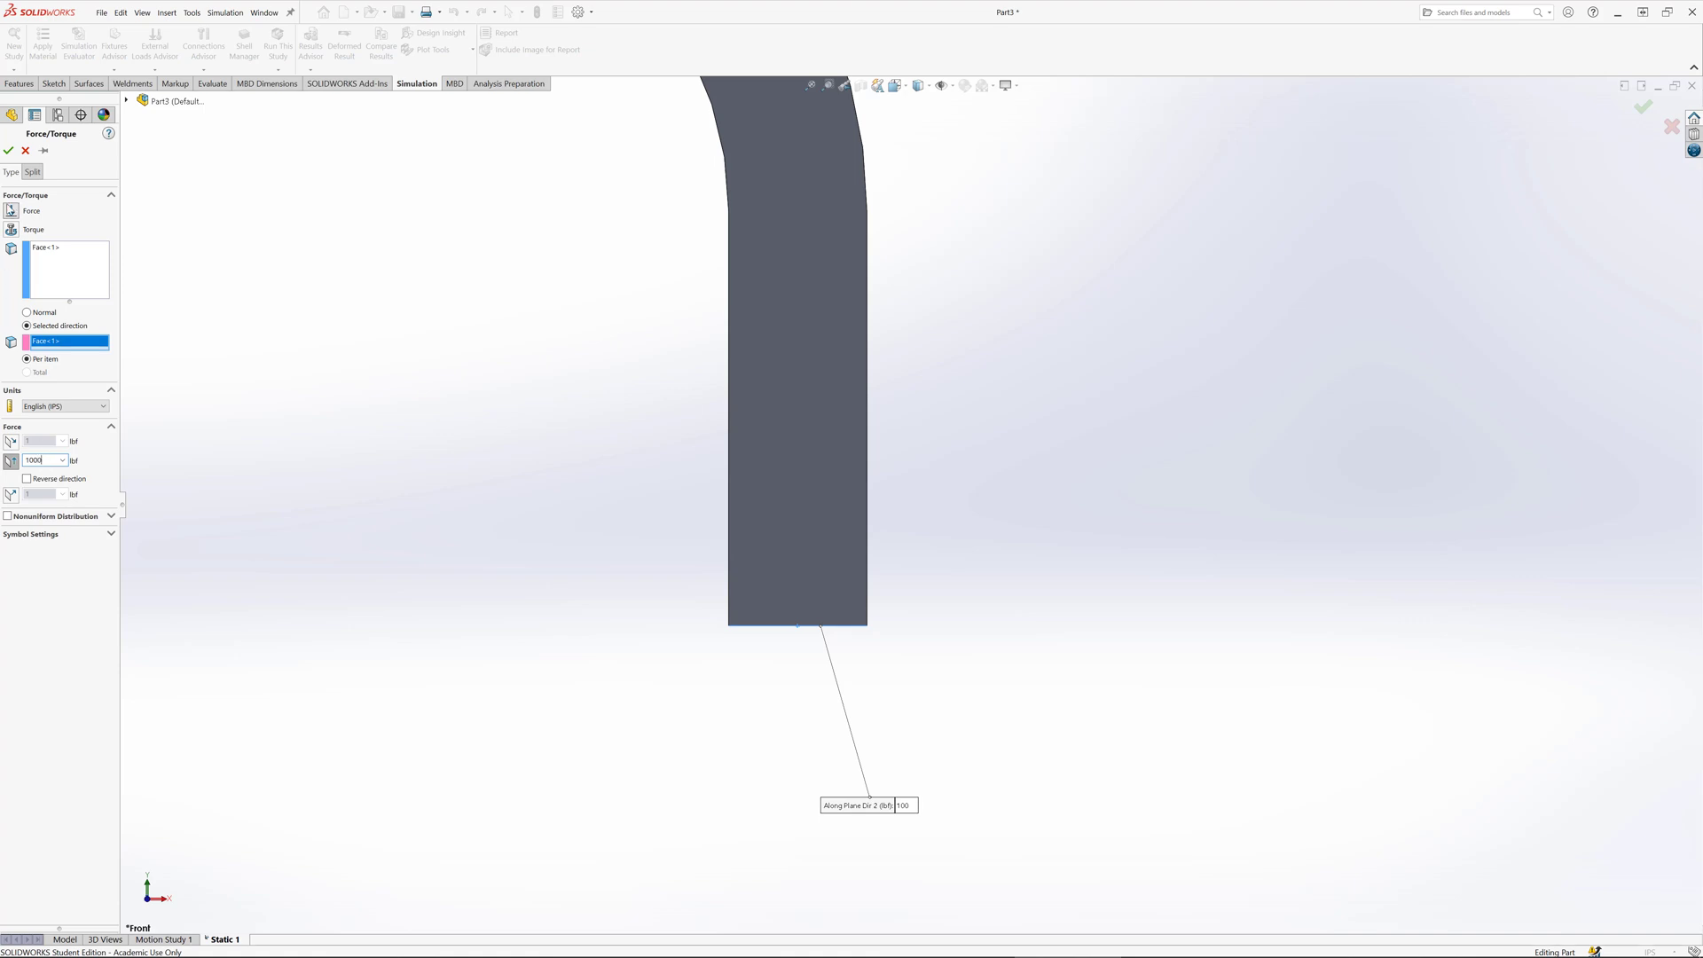
left_click(8, 150)
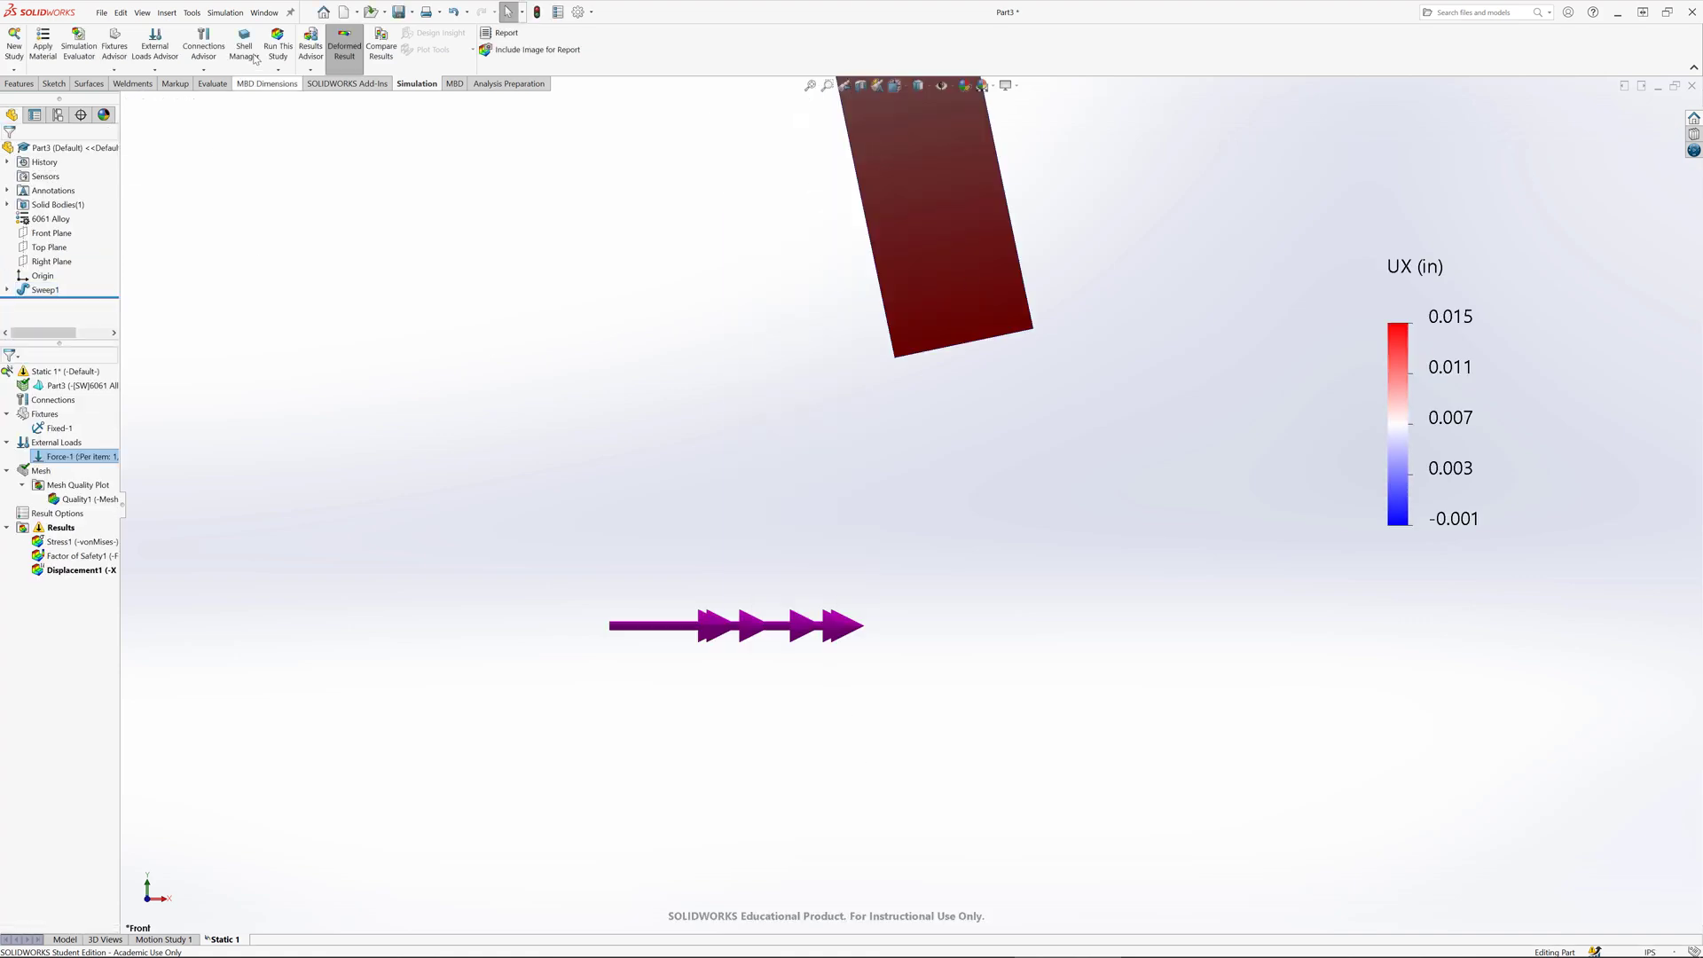
left_click(278, 44)
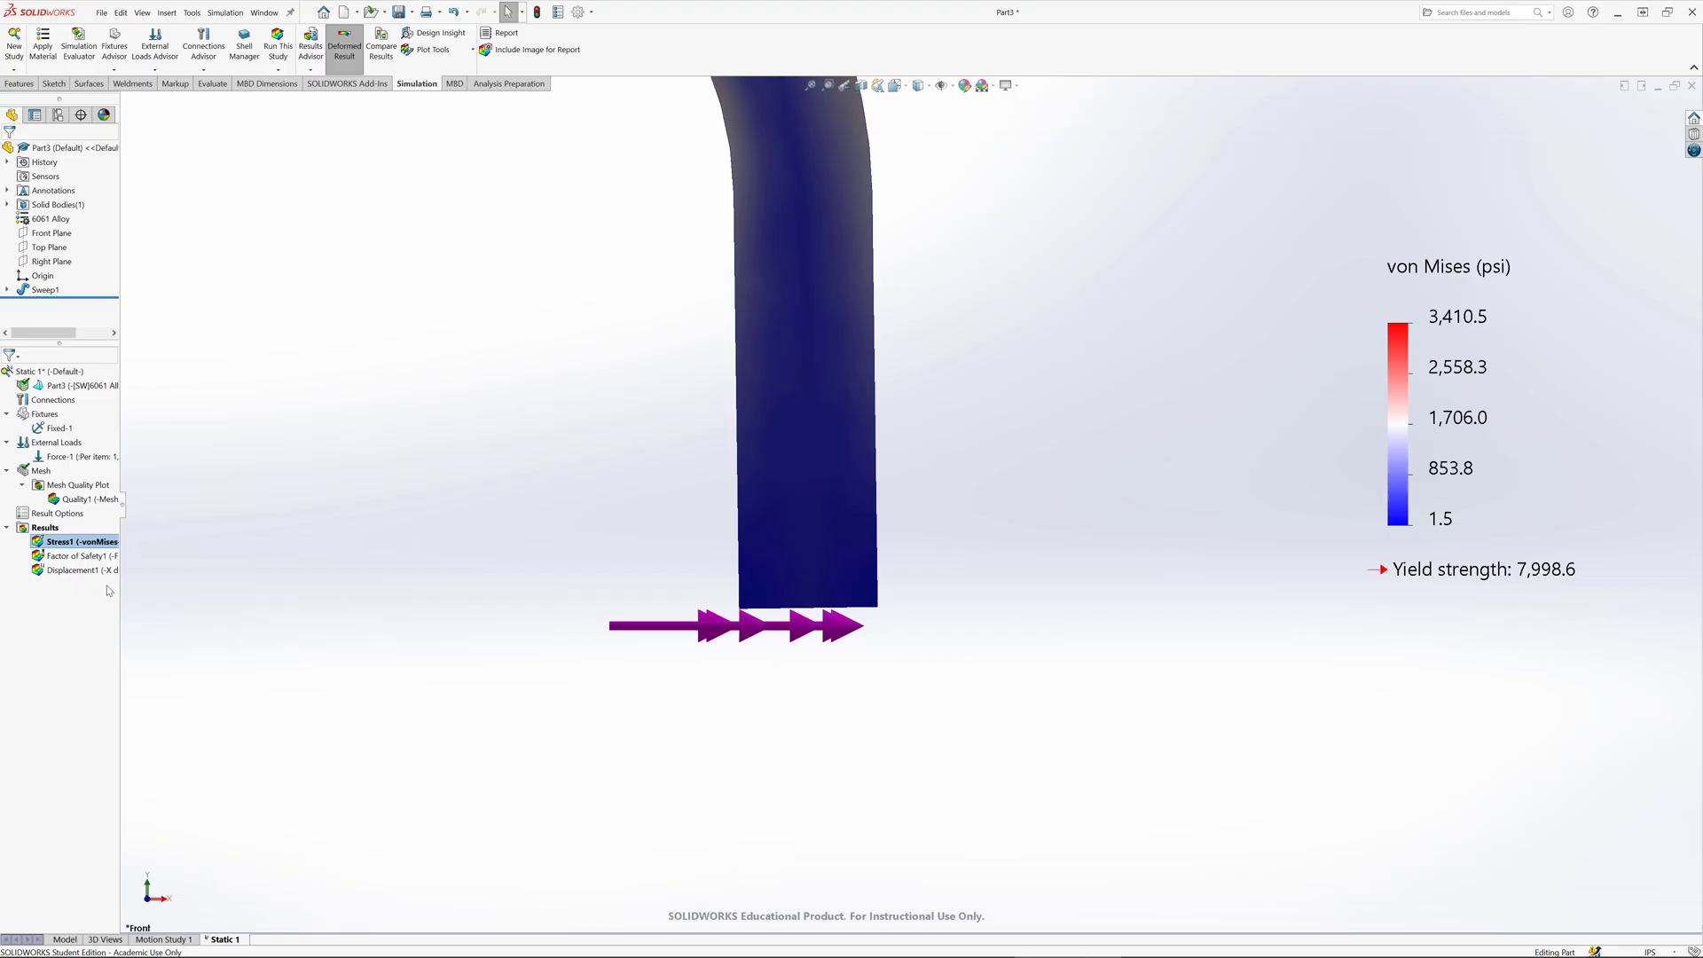
Step: Probe Displacement1 at the corner node (UX 0.154 in), then show the Stress1 von Mises plot
double_click(86, 569)
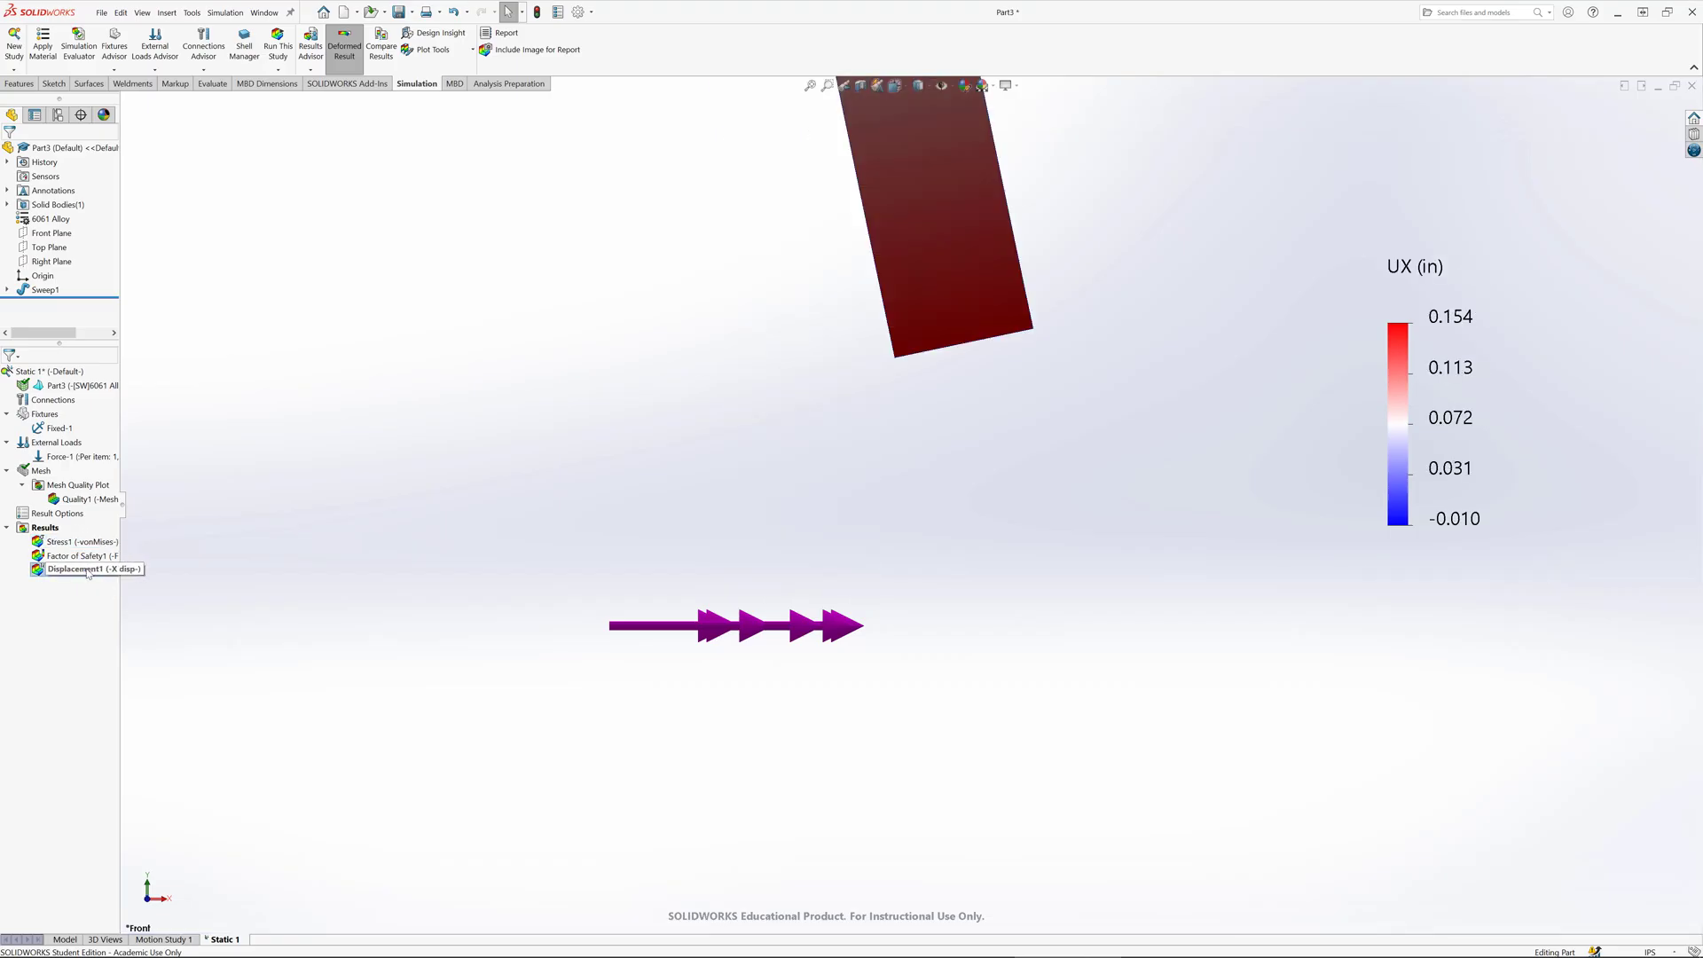
right_click(86, 569)
left_click(112, 720)
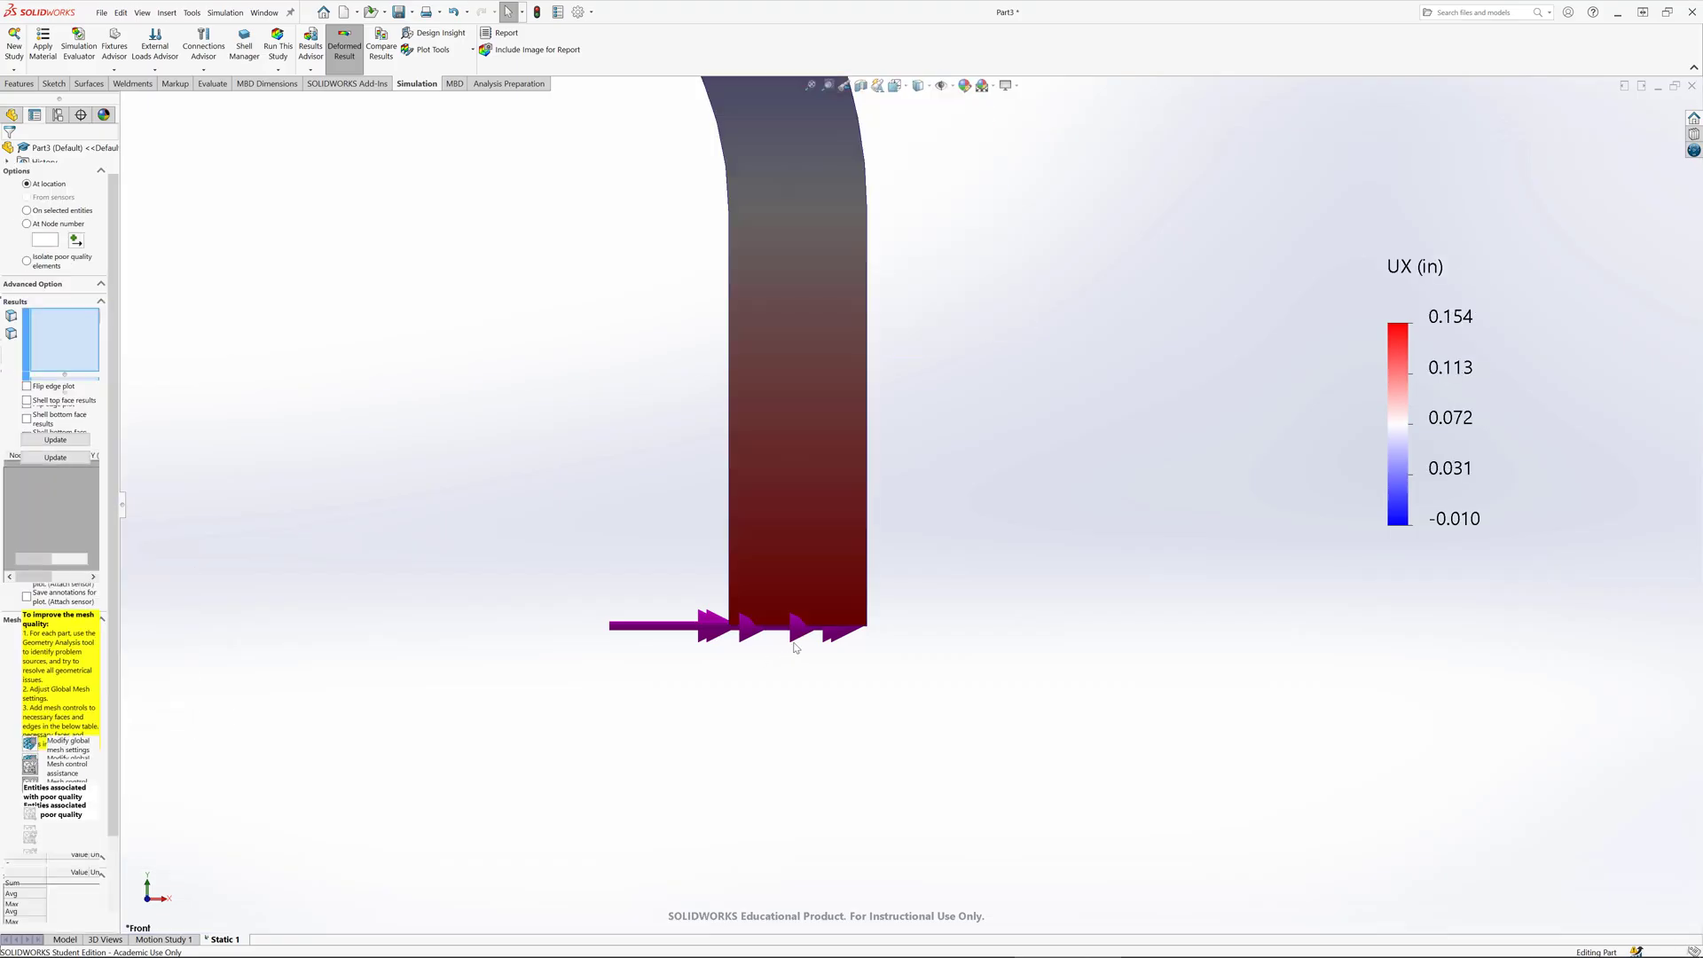
left_click(867, 626)
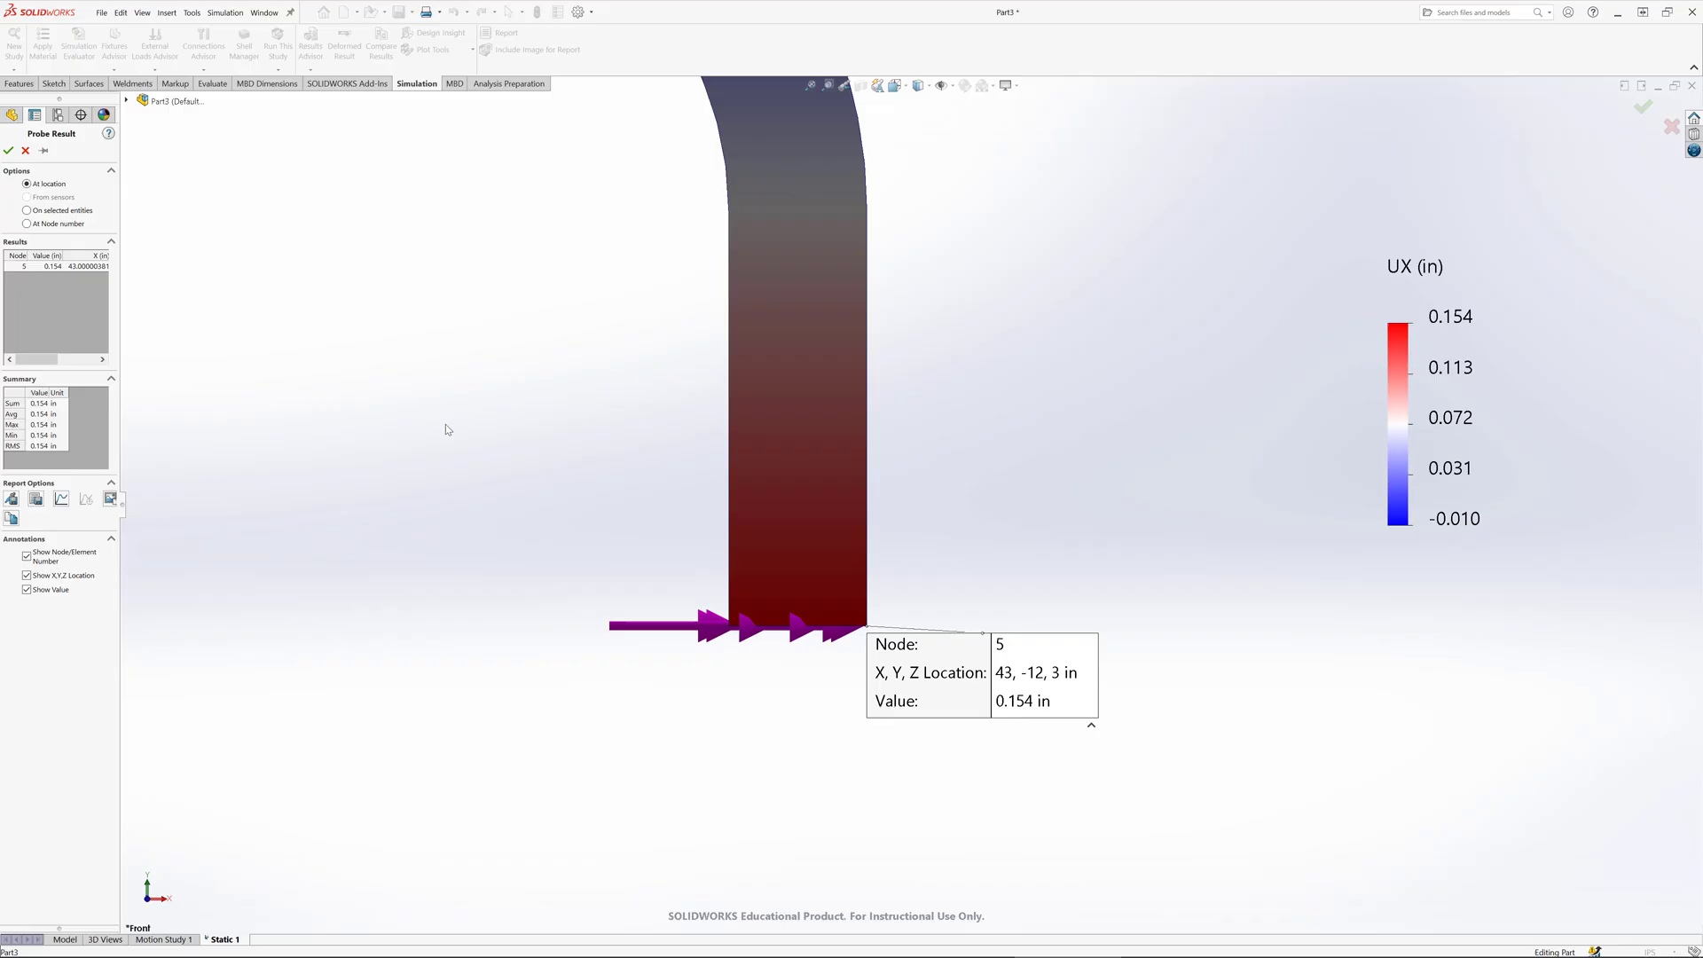
left_click(8, 150)
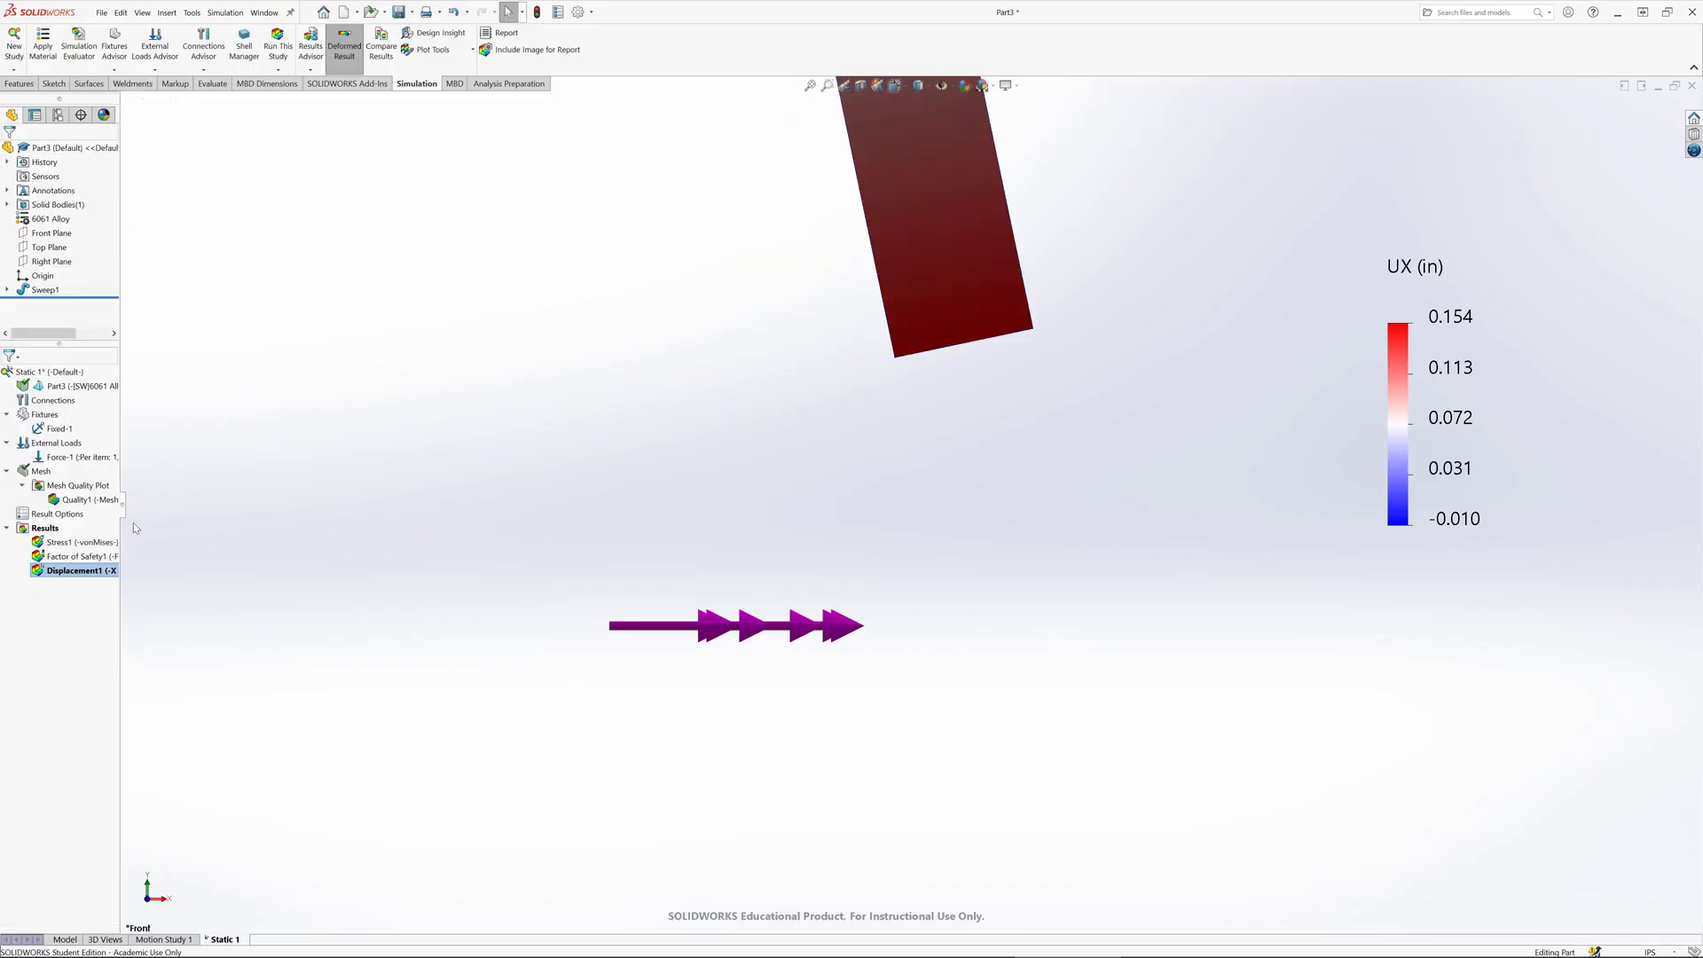
double_click(80, 542)
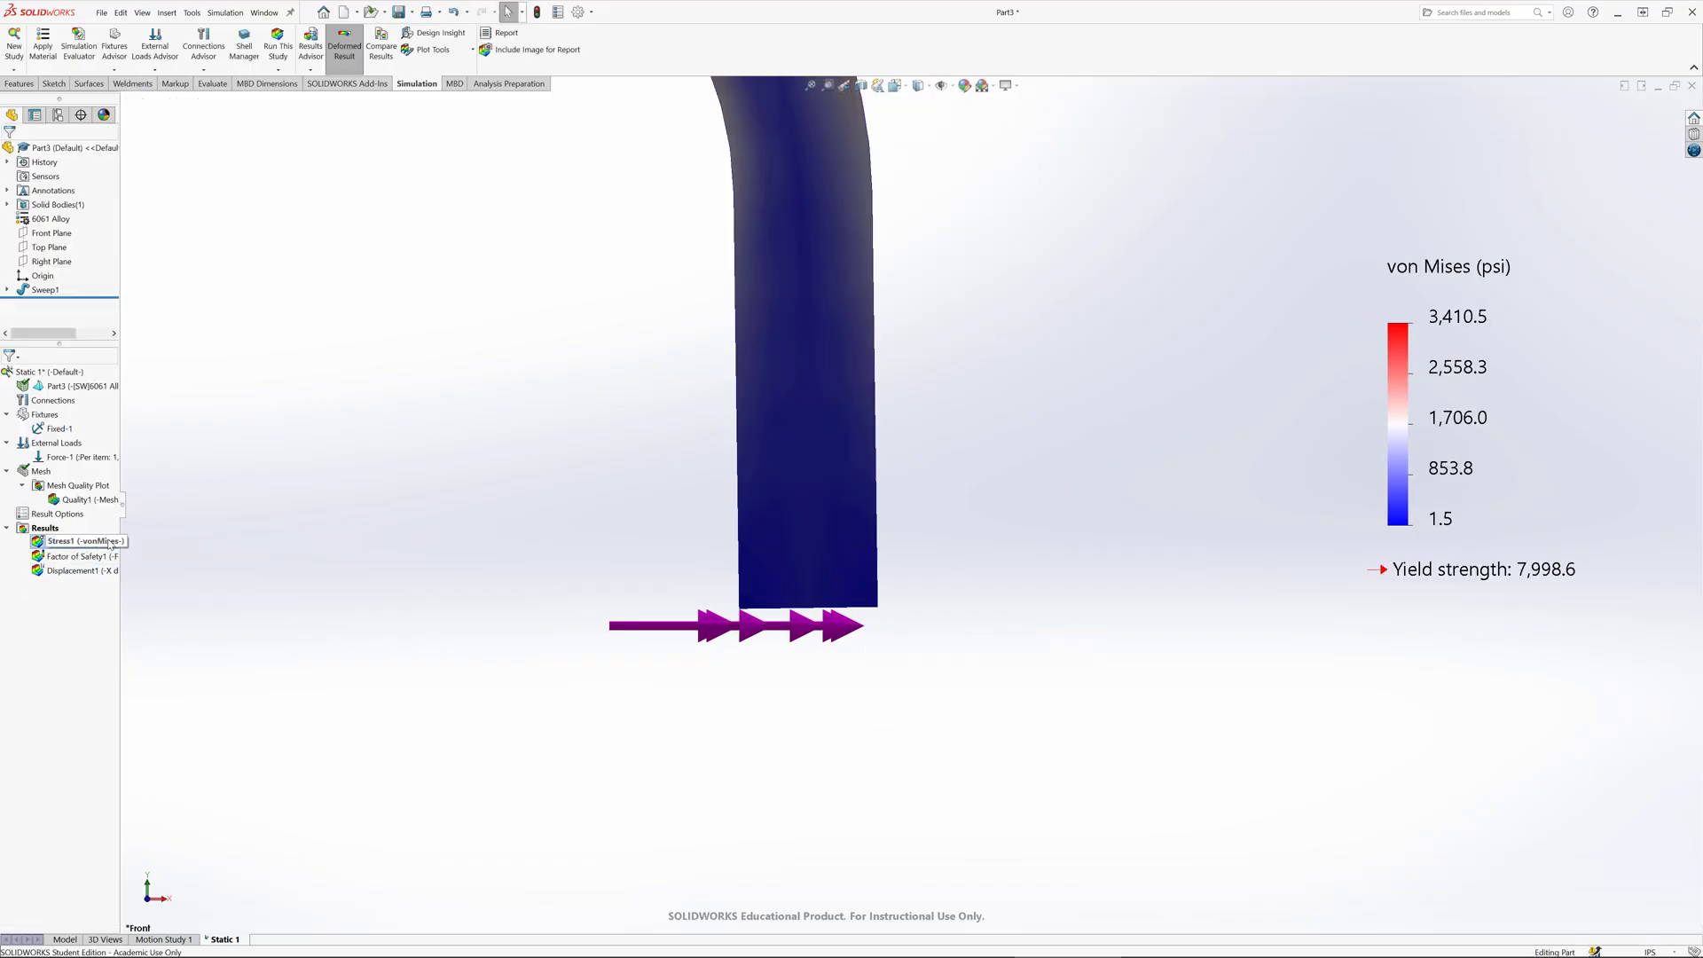
Step: Probe Stress1 on the selected corner vertex (node 5, 118.5 psi), then zoom to fit the bar
right_click(108, 542)
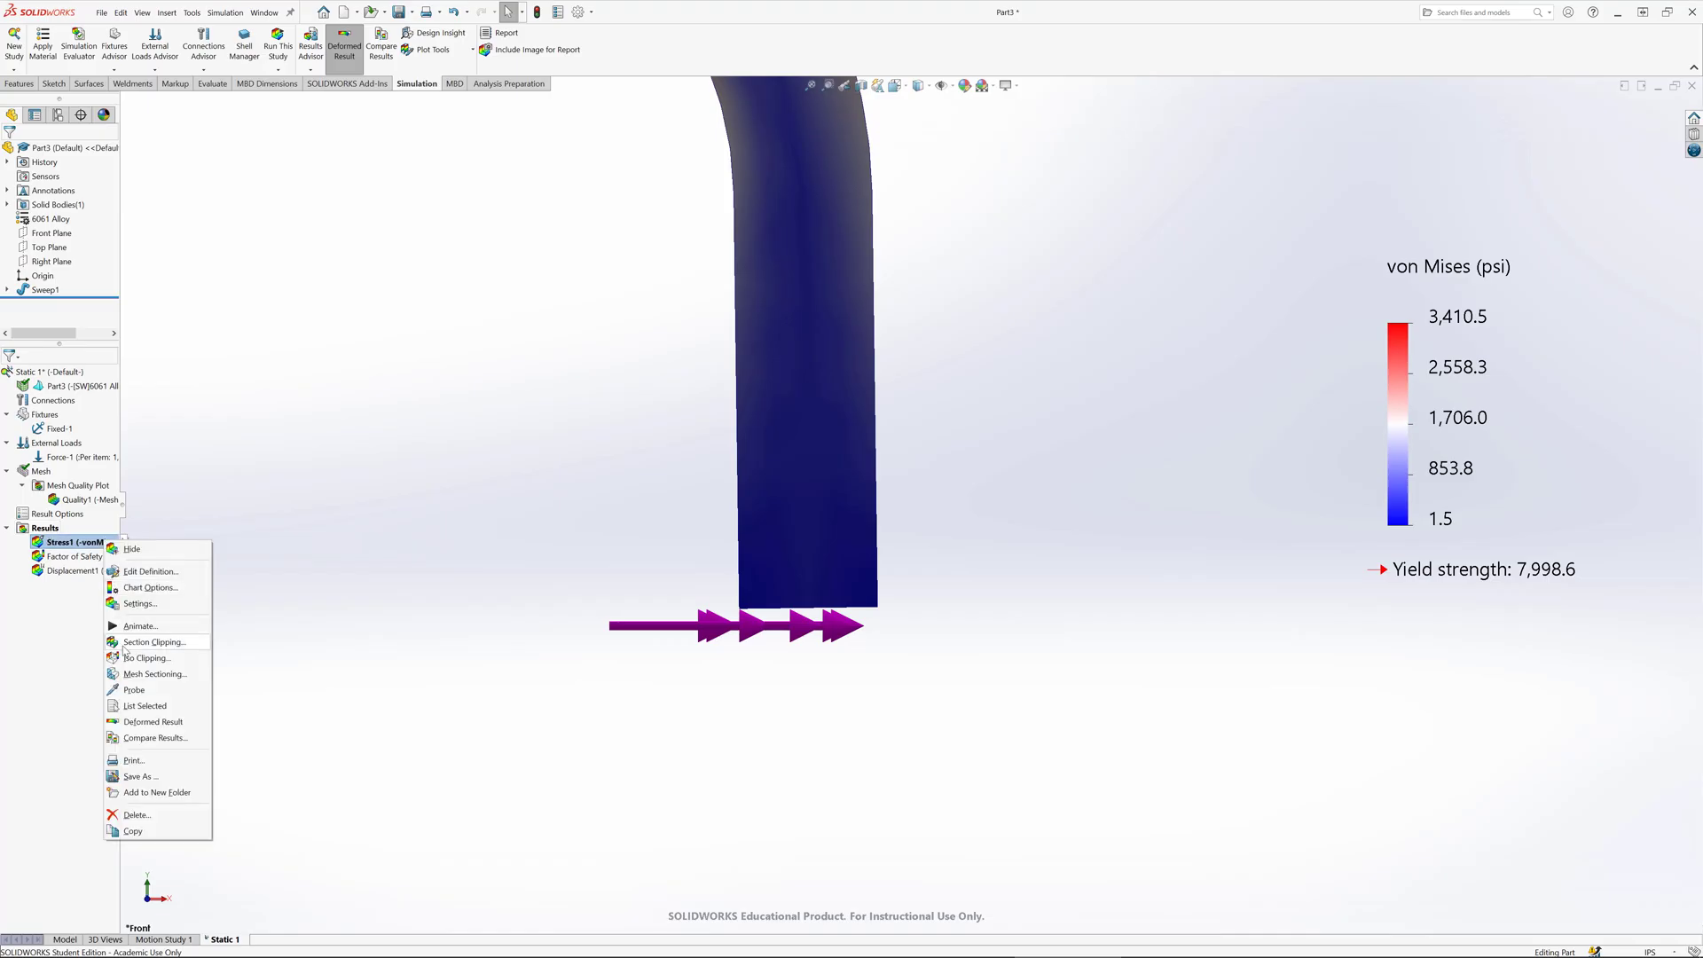
left_click(134, 690)
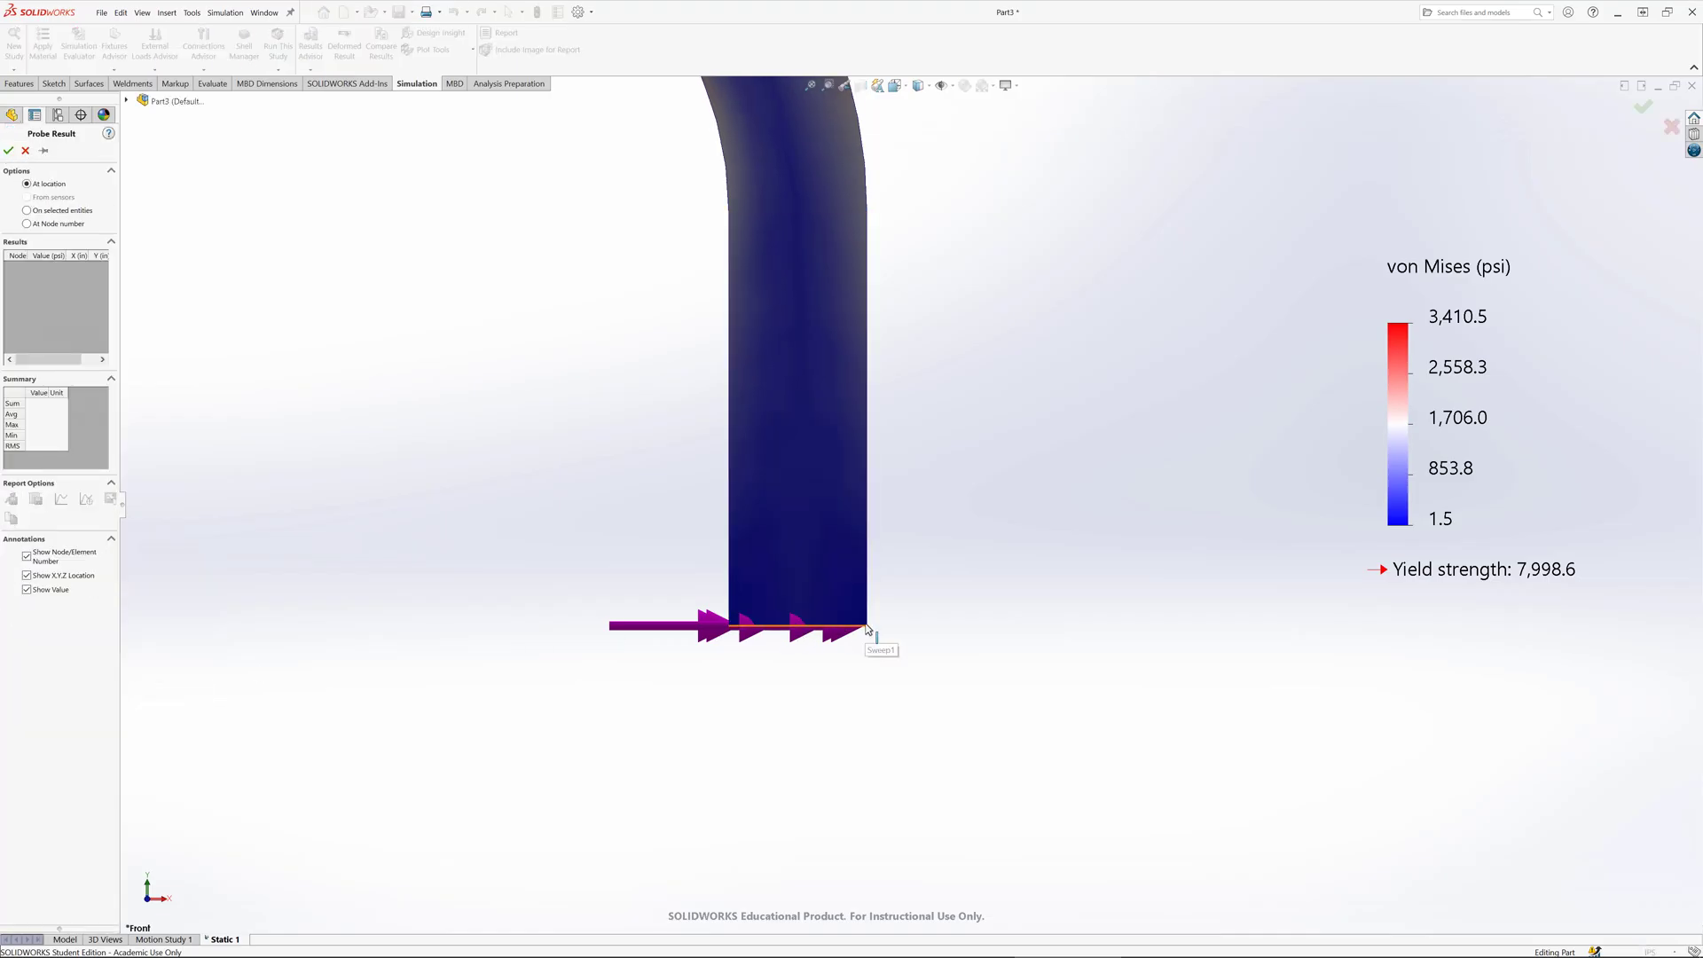
left_click(46, 212)
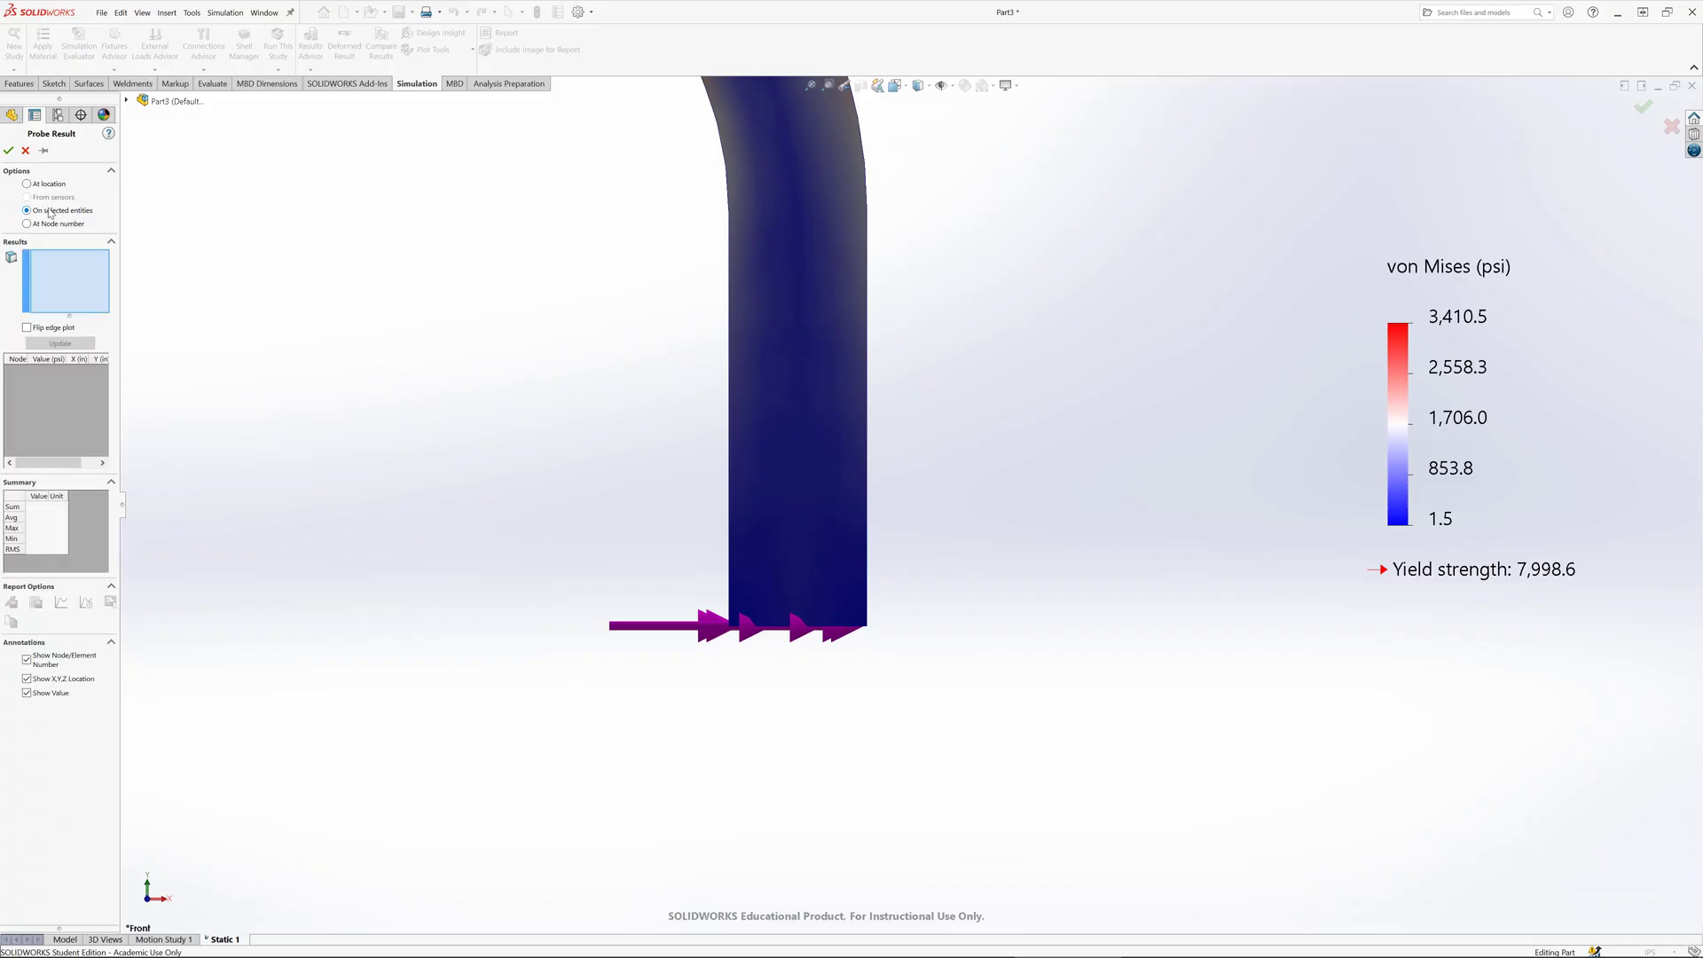
left_click(867, 627)
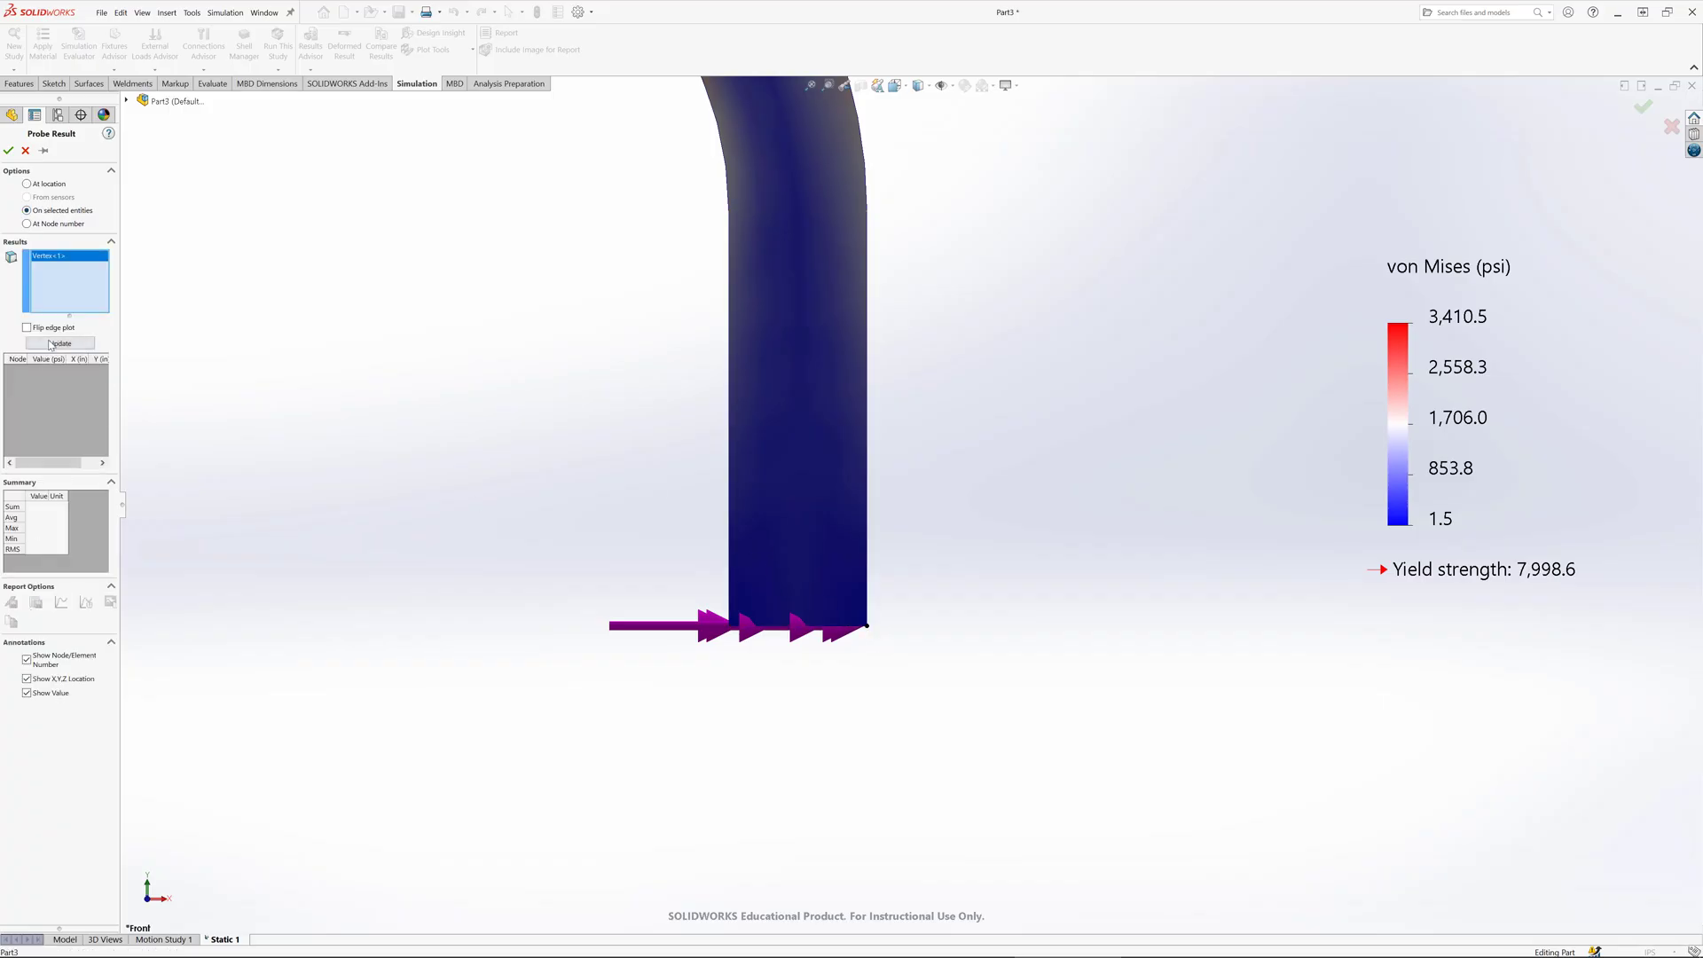
left_click(51, 345)
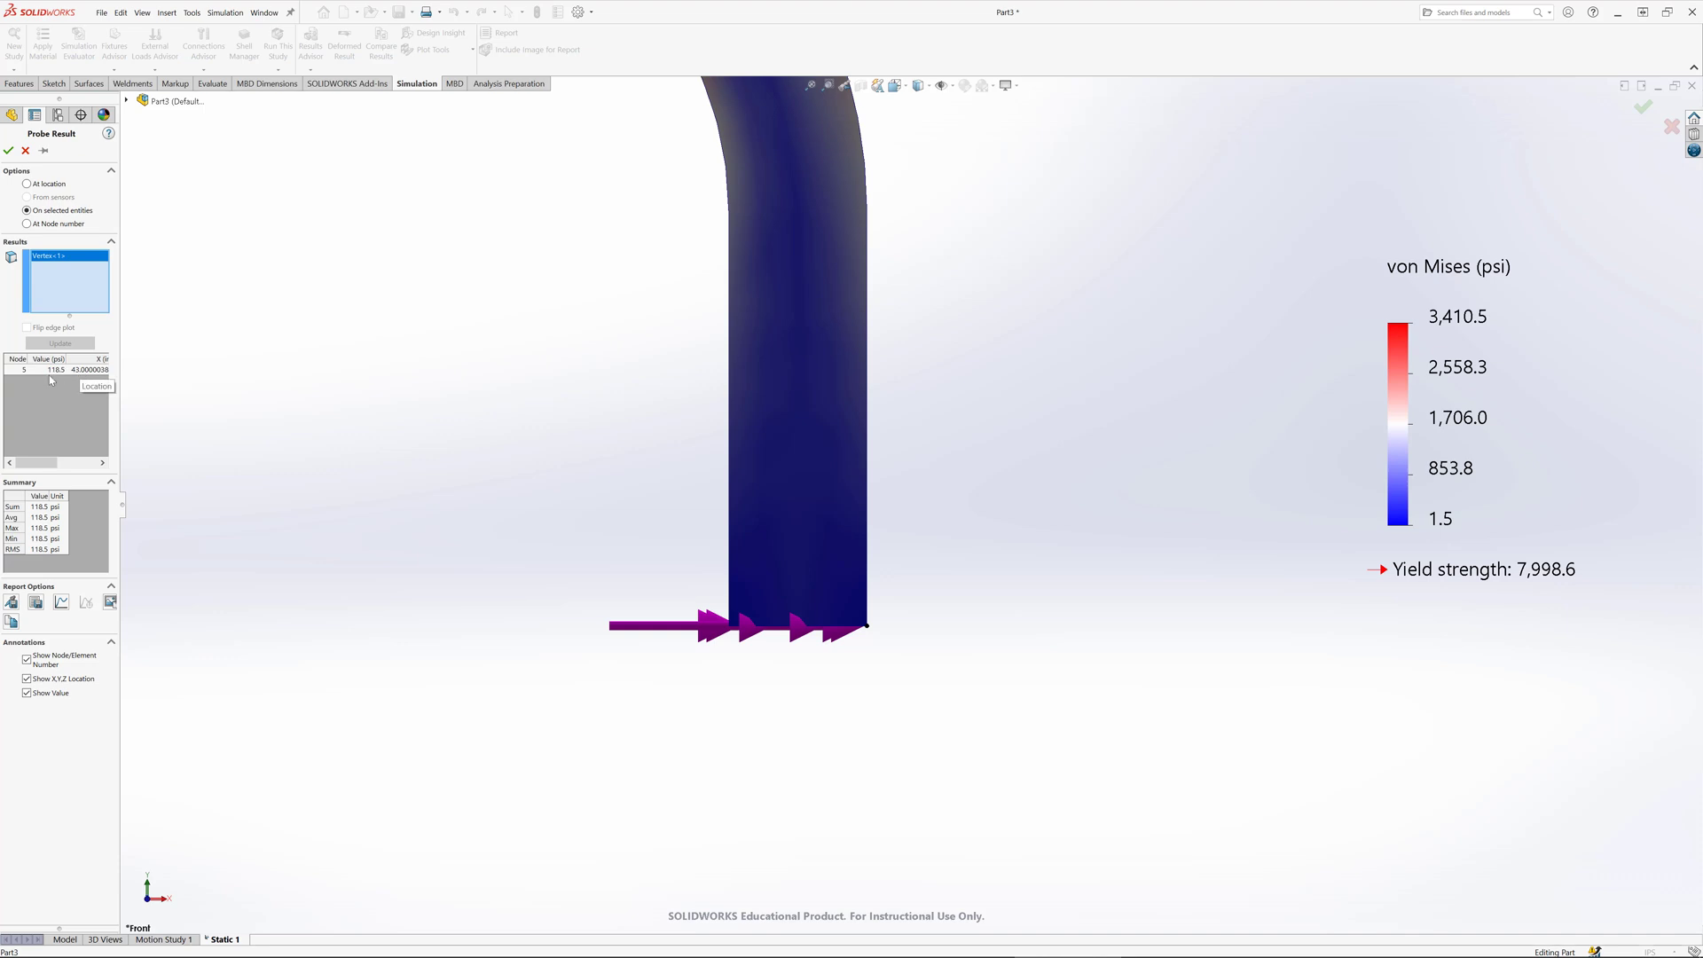
left_click(24, 151)
key("f")
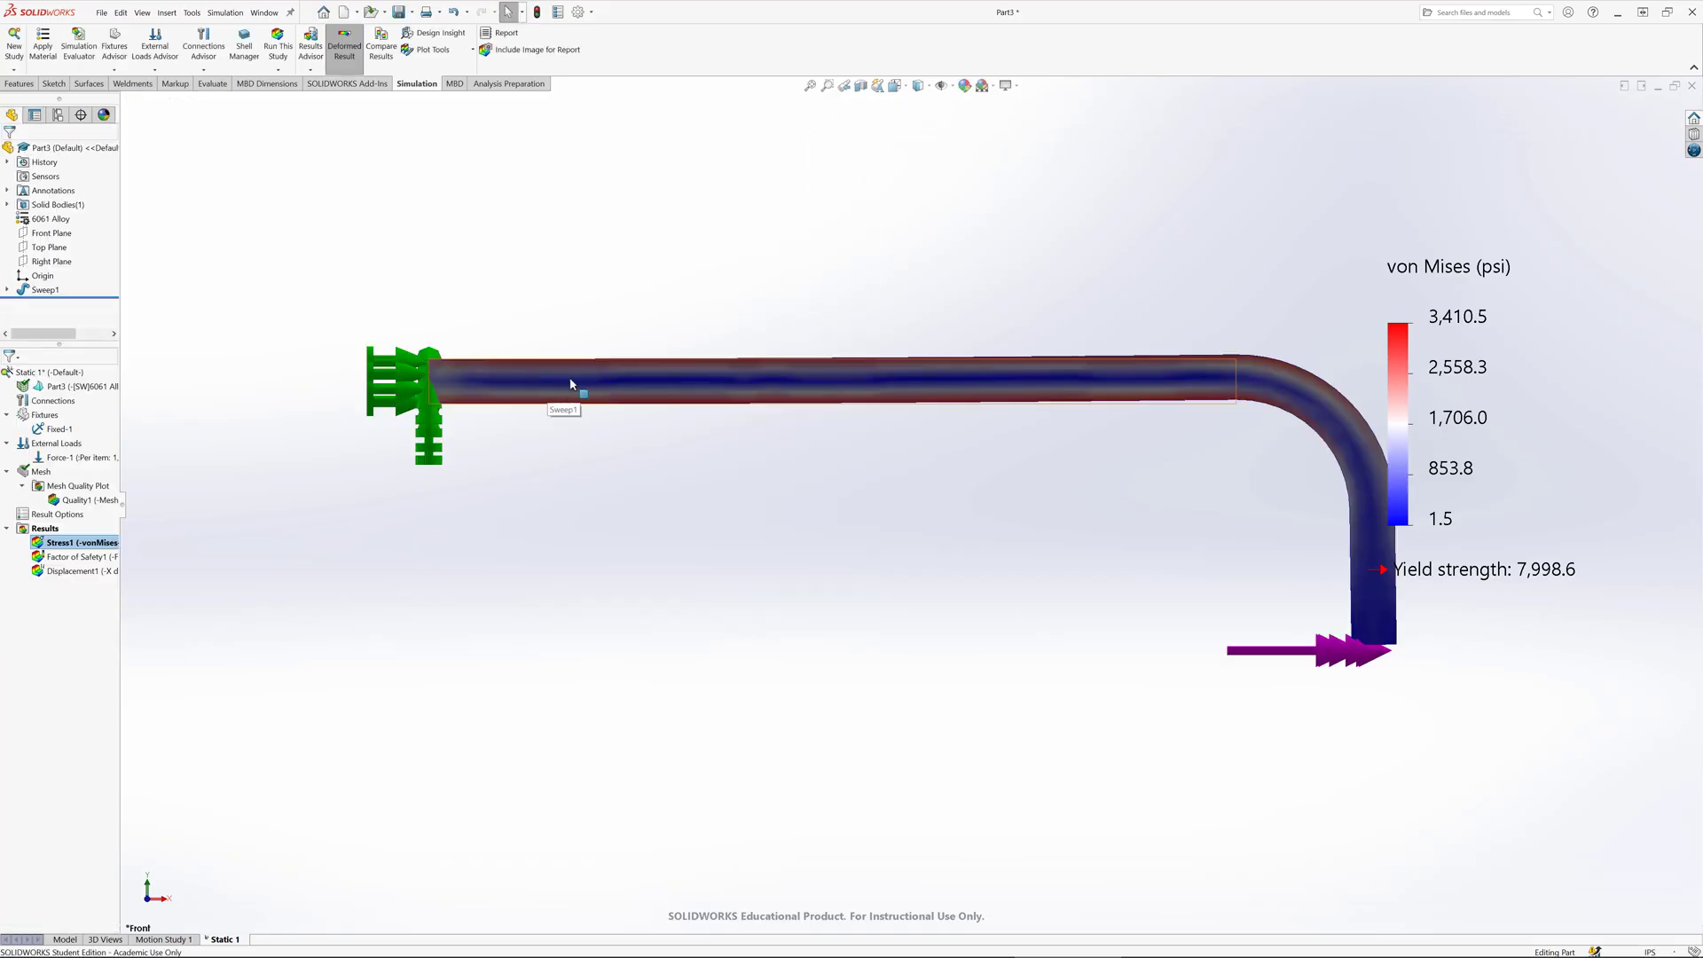
Step: Apply the Plain White scene background and zoom in toward the fixed end
left_click(993, 86)
left_click(1002, 121)
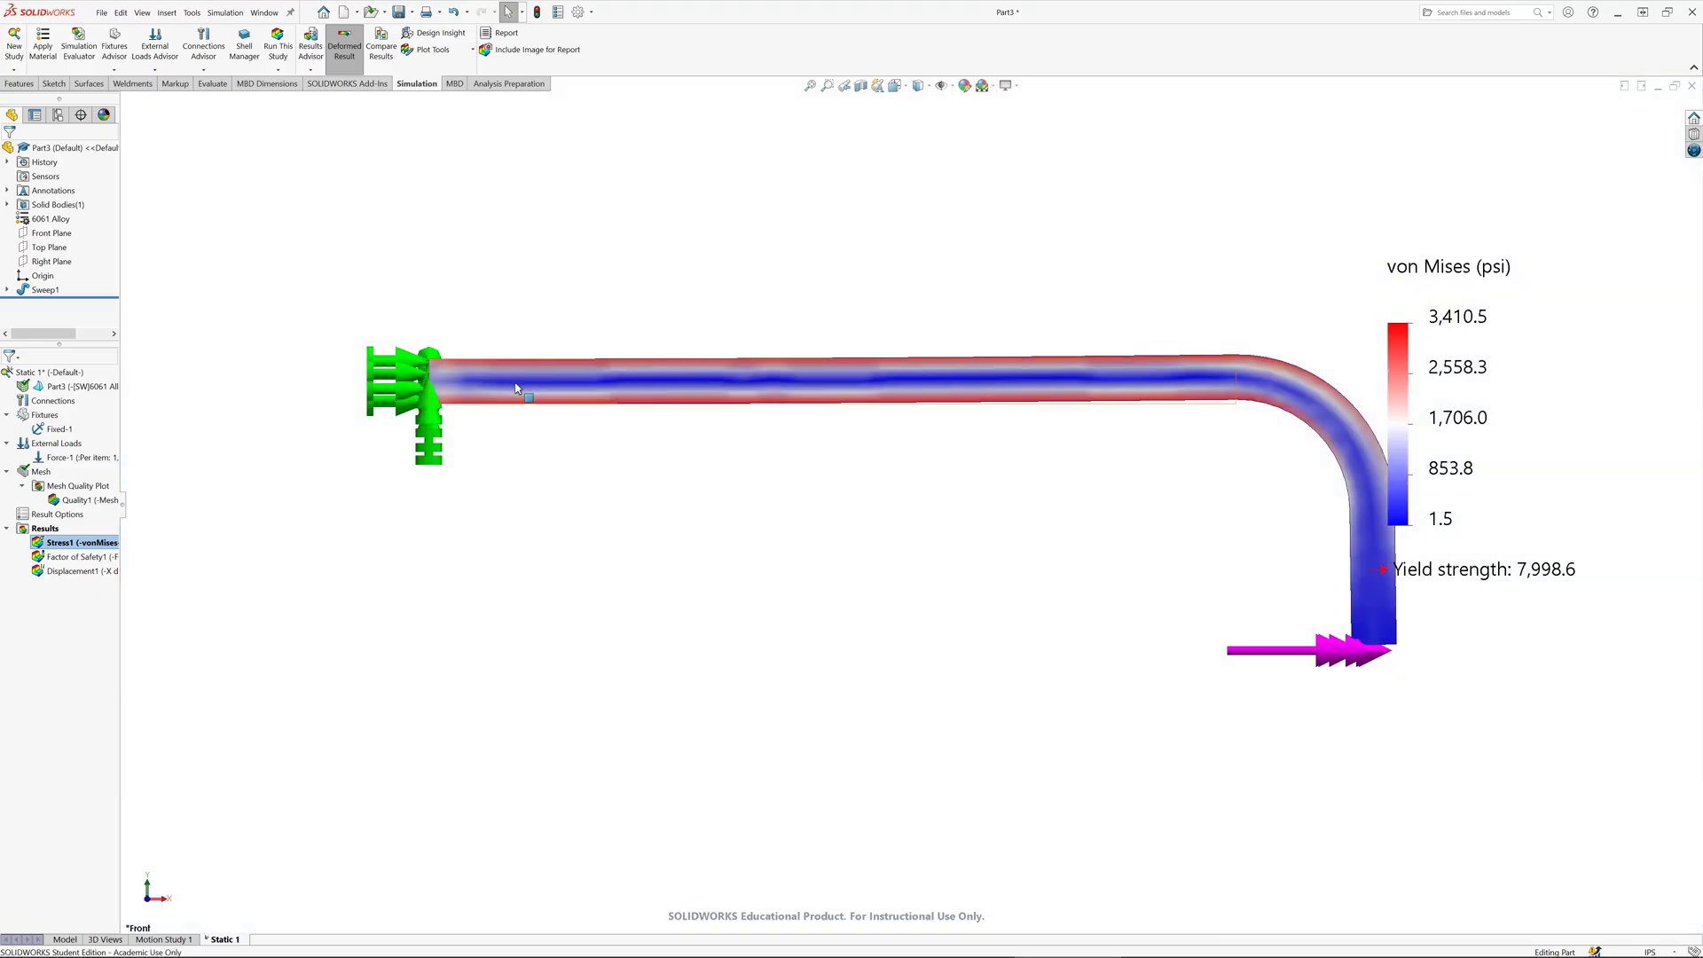
scroll(518, 388, "down", 3)
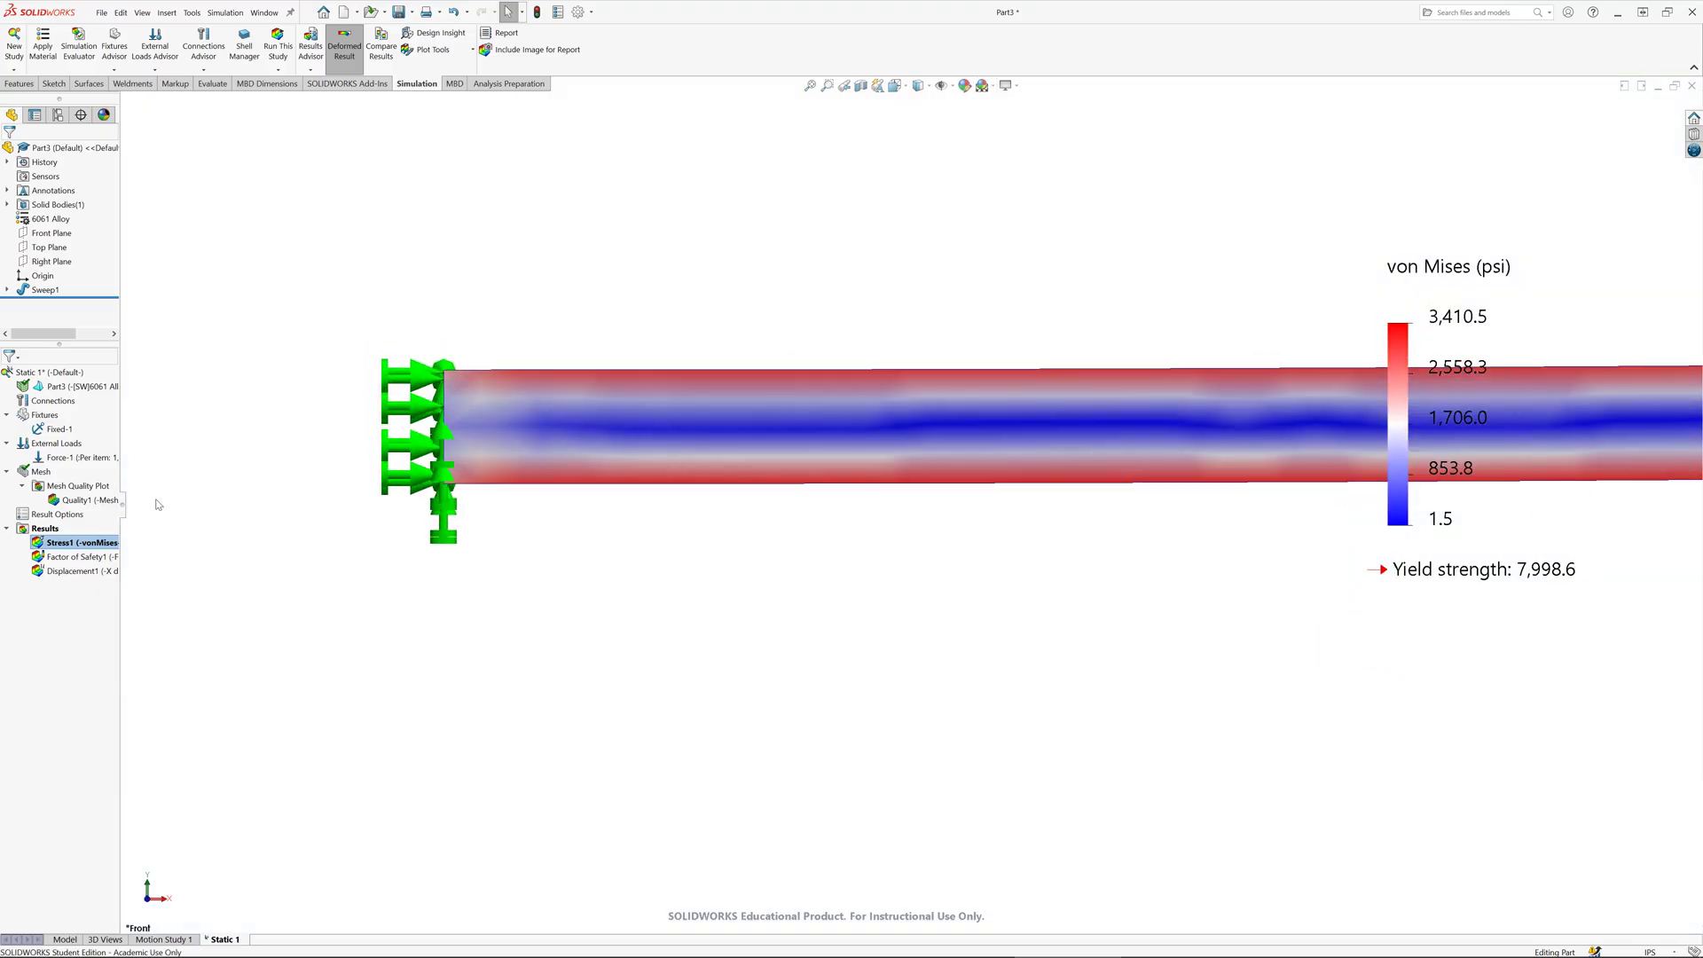
Step: Probe Stress1 at six points near the fixed end, reading 267.0 to 1,645.6 psi
right_click(100, 543)
left_click(125, 695)
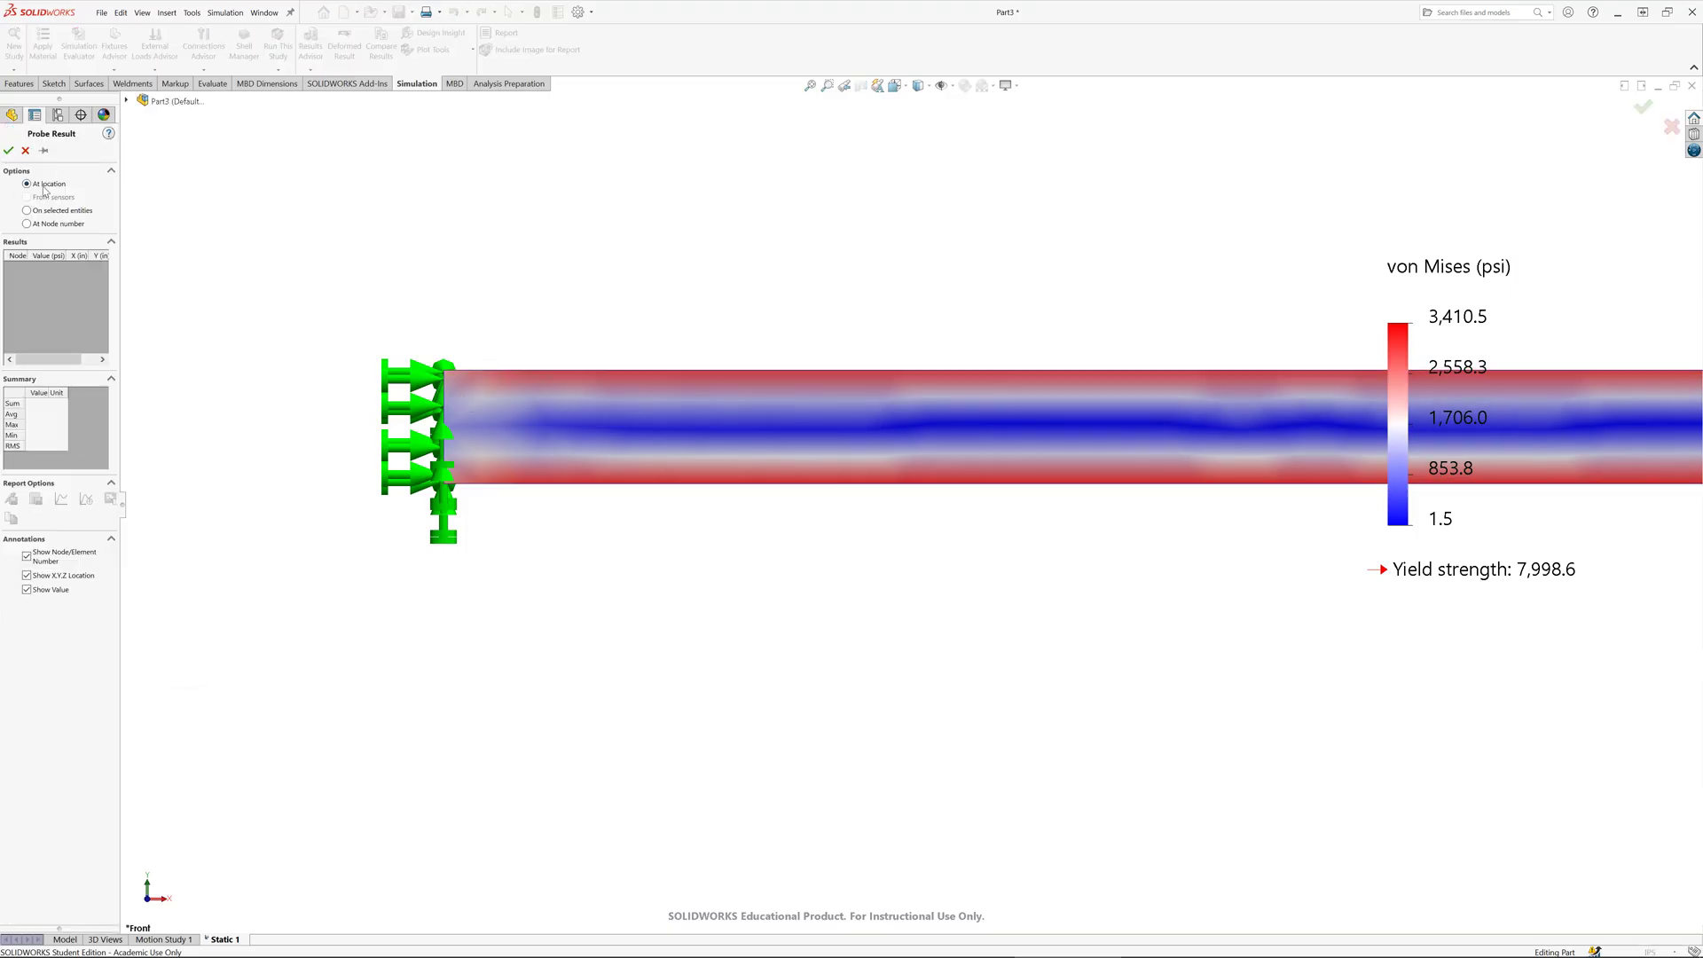
left_click(660, 448)
left_click(647, 438)
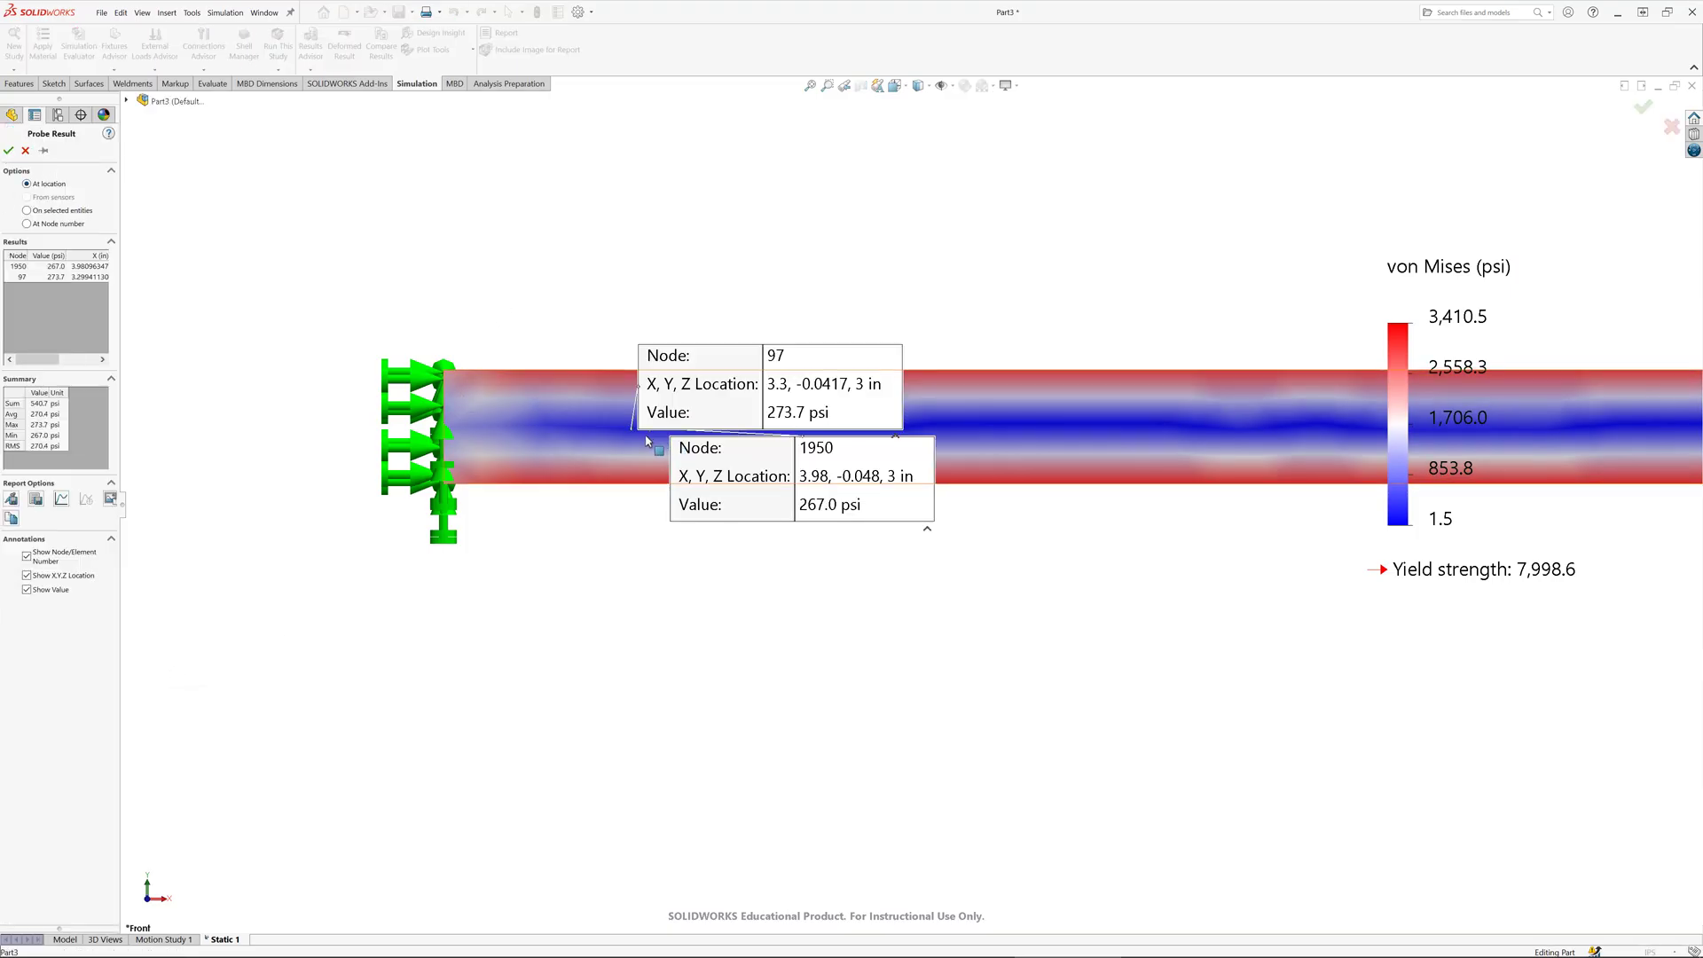
left_click(647, 456)
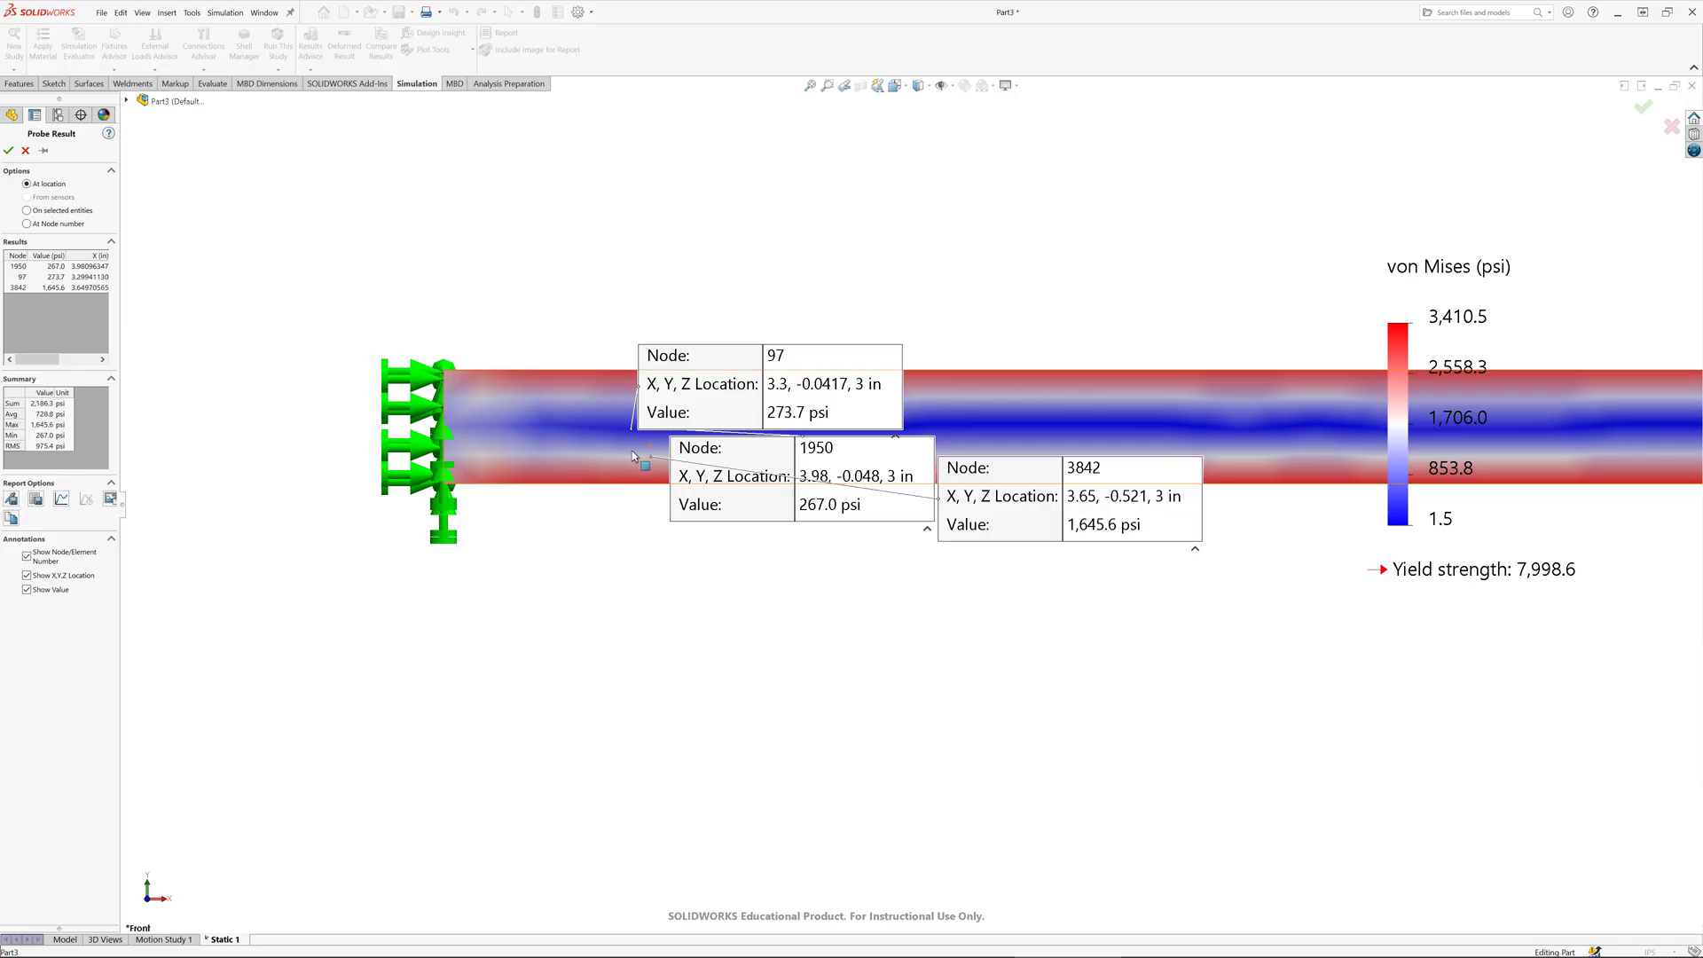
left_click(627, 457)
left_click(587, 419)
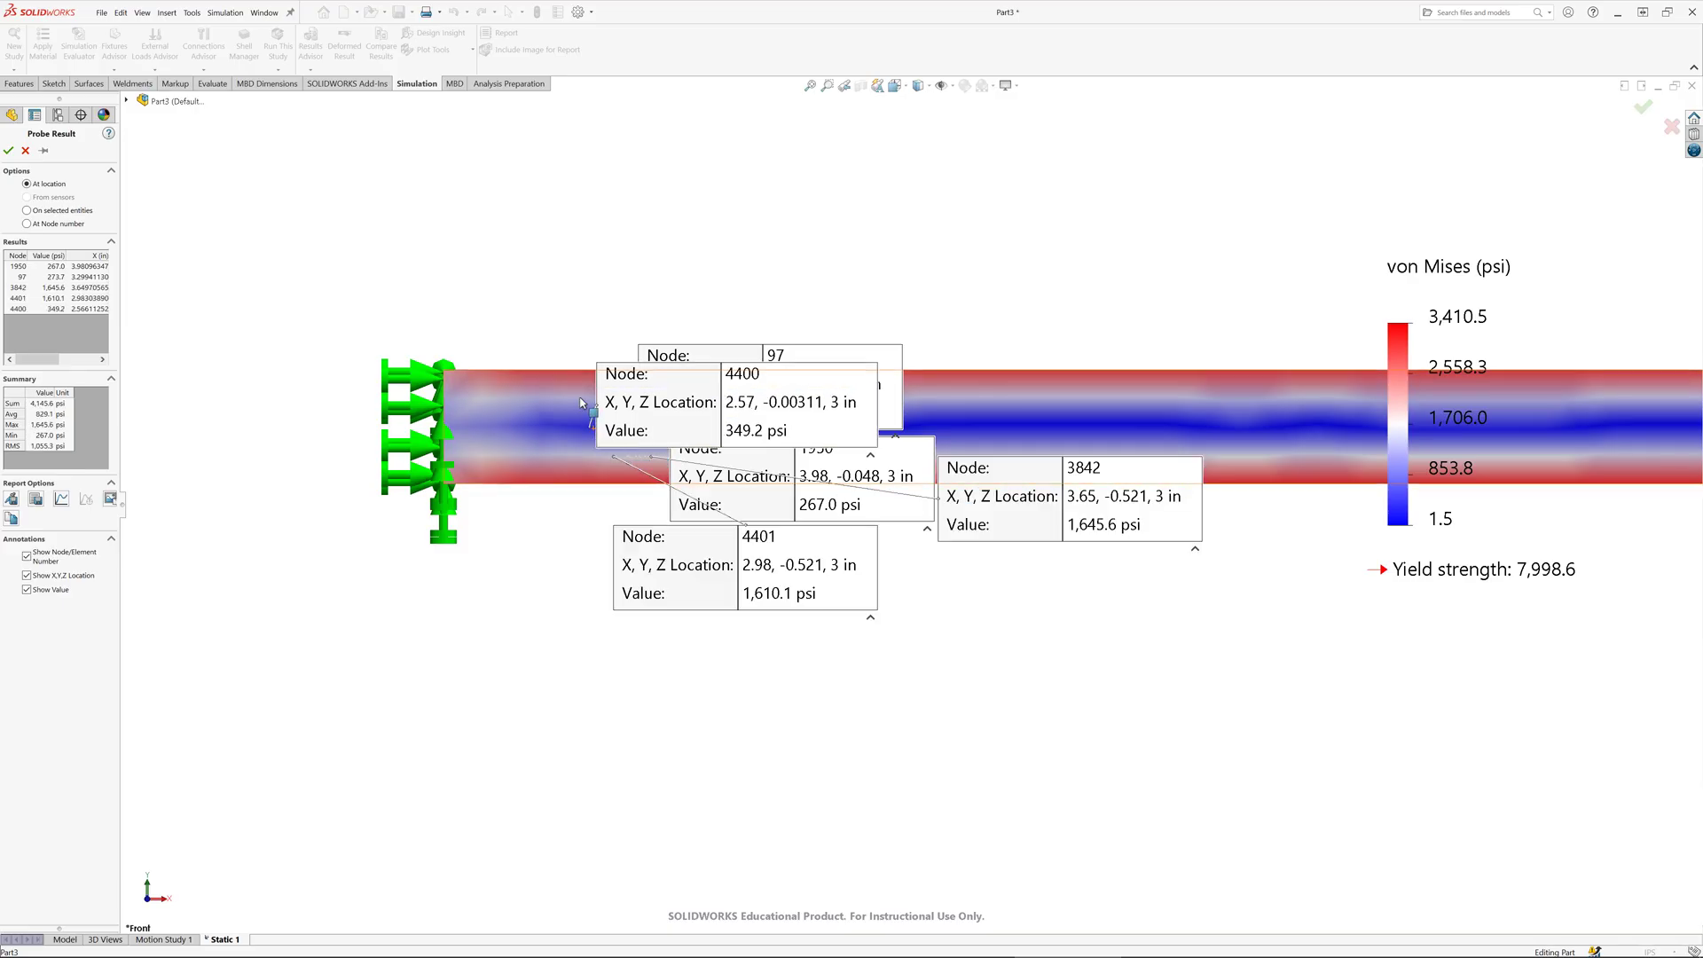
left_click(581, 401)
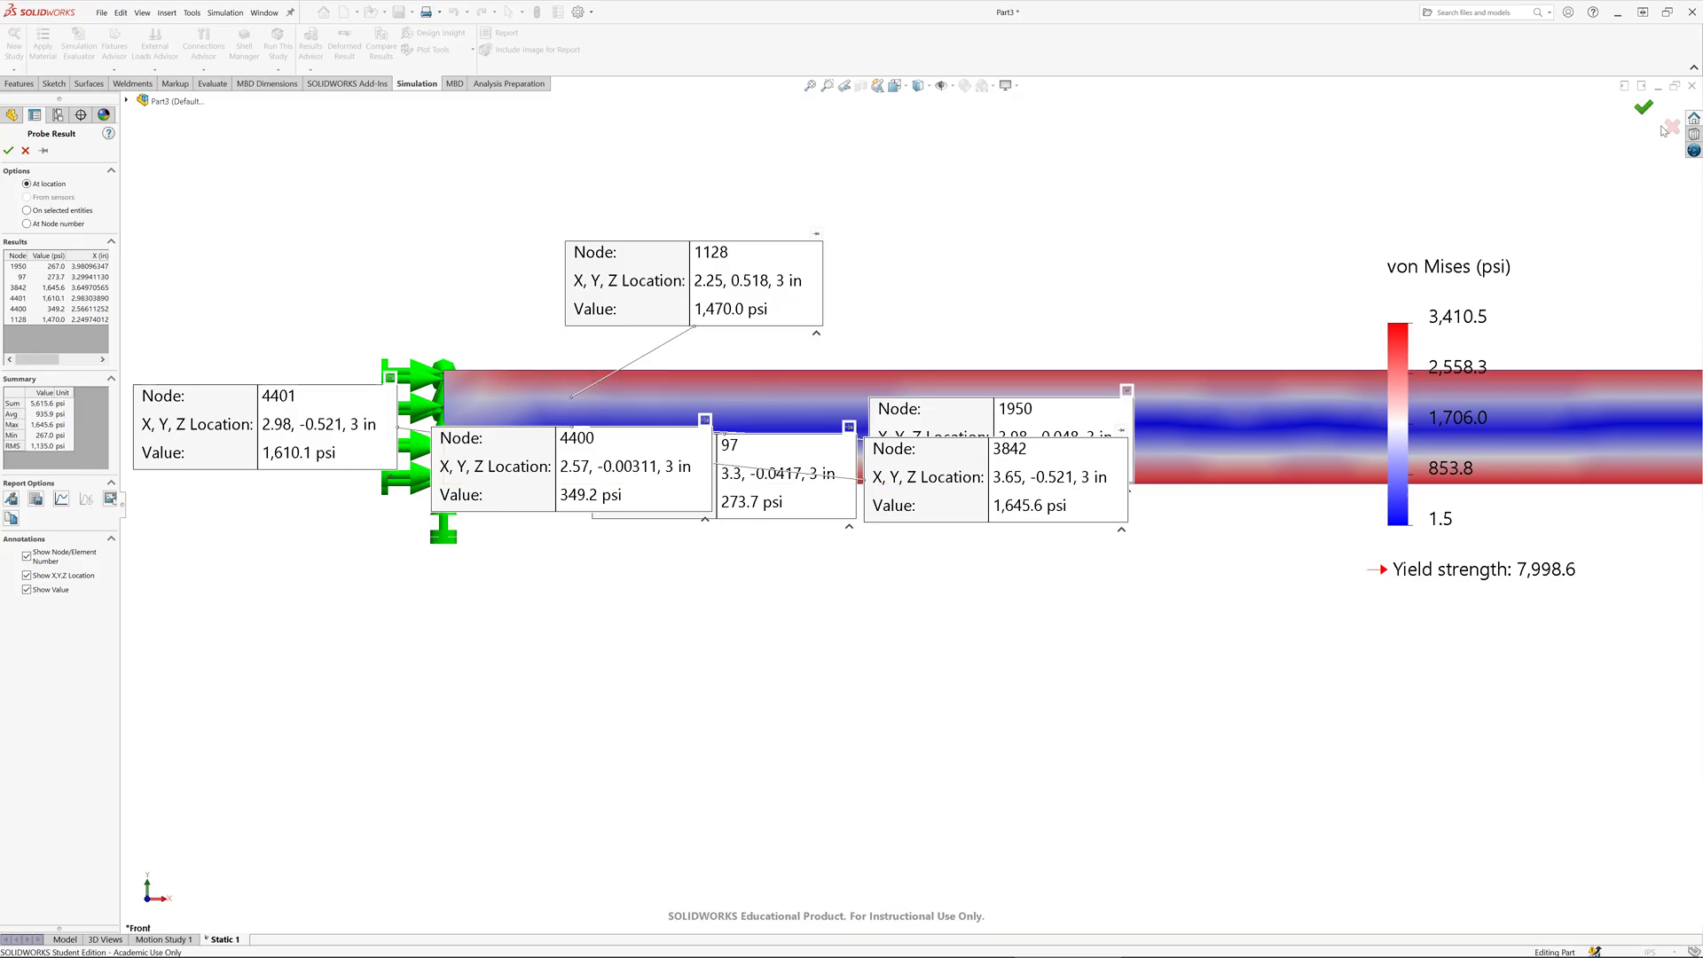
left_click(1643, 109)
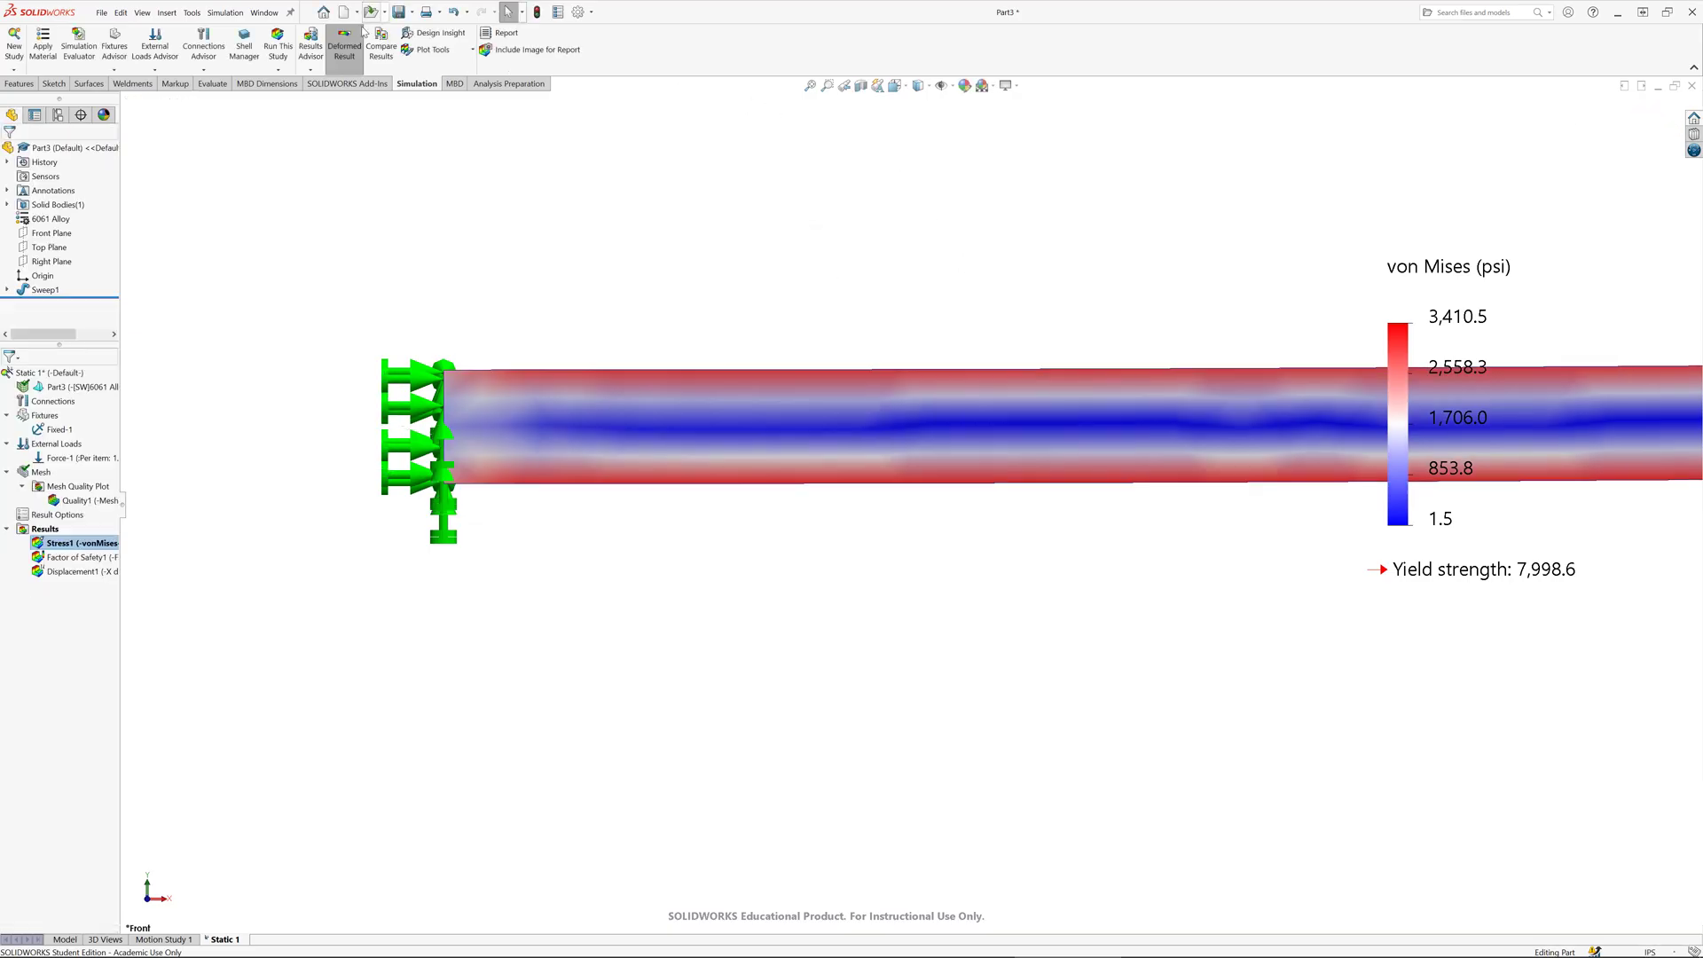
Step: Mesh and run the static study, giving a von Mises peak of 3,524.3 psi
left_click(278, 69)
left_click(293, 104)
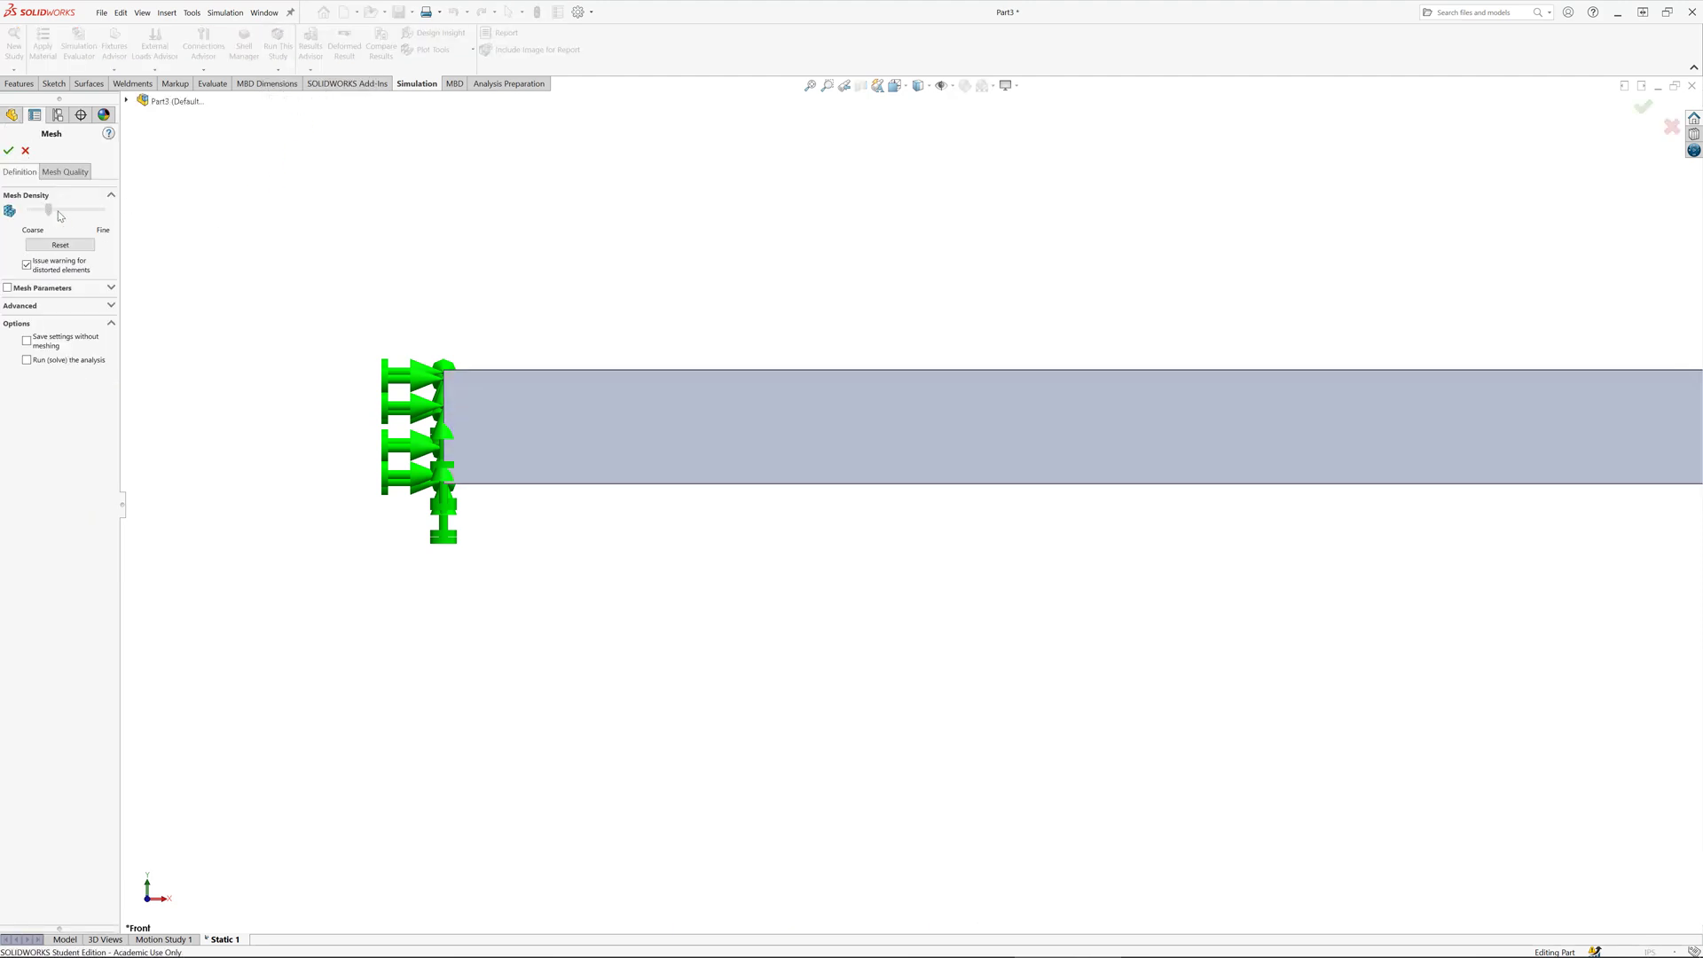
left_click(9, 152)
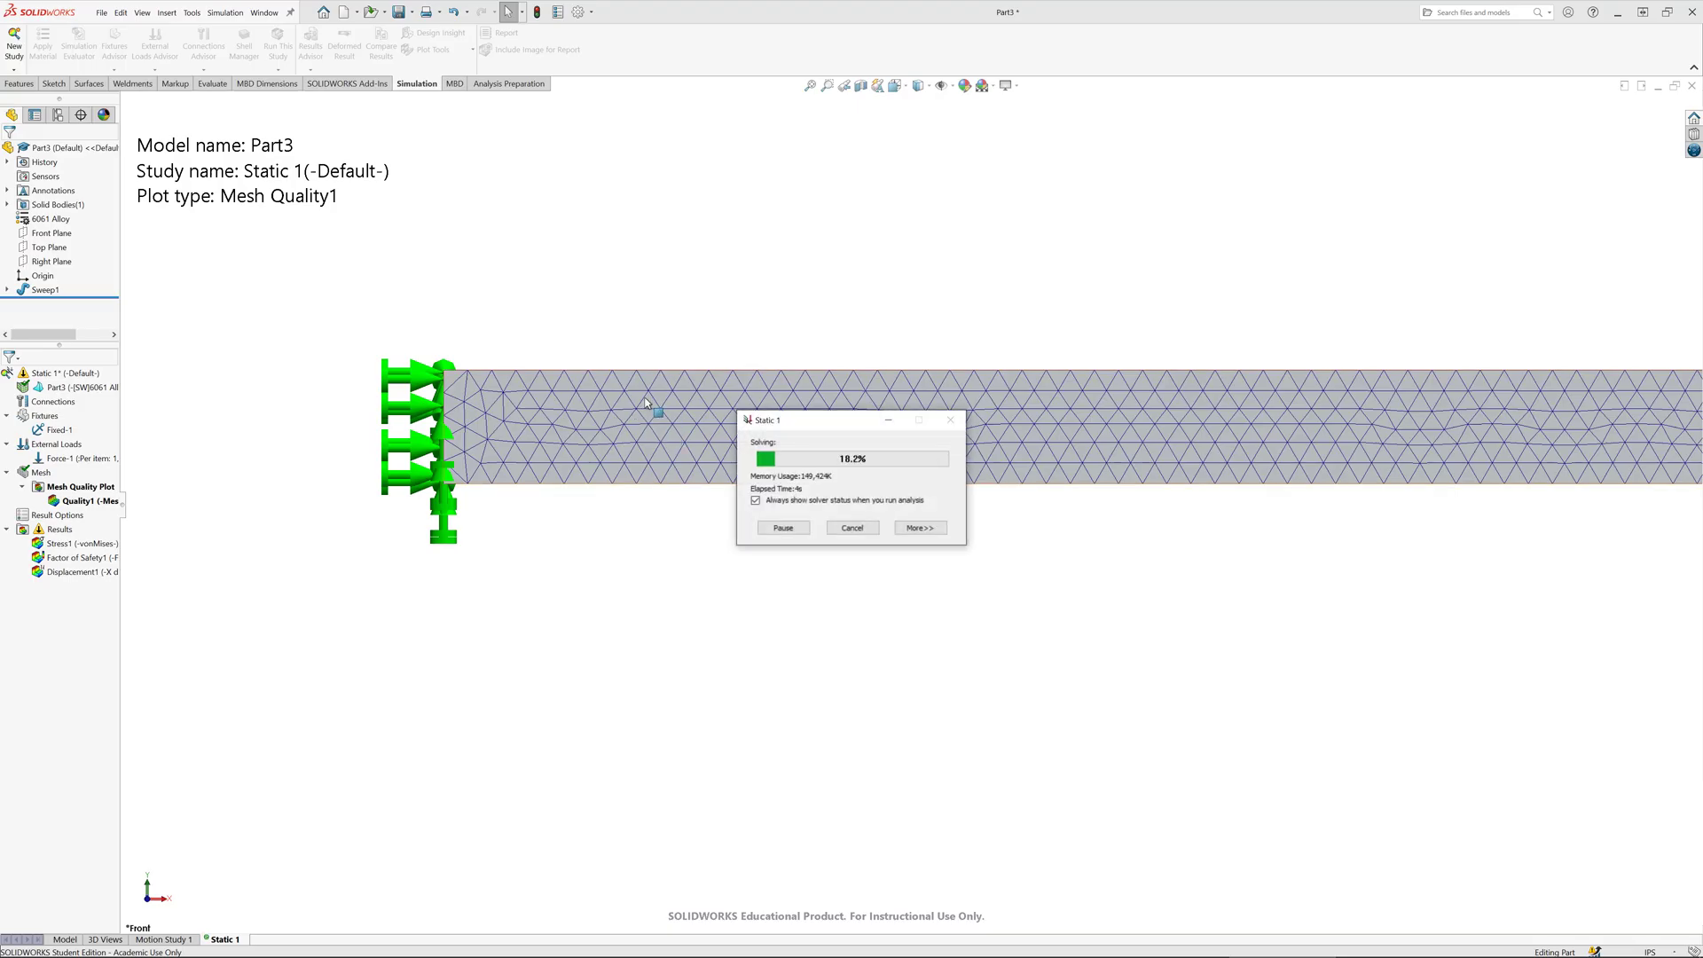
Step: Probe Stress1 at five nodes near the fixed end, reading 172.8–2,915.2 psi
right_click(109, 545)
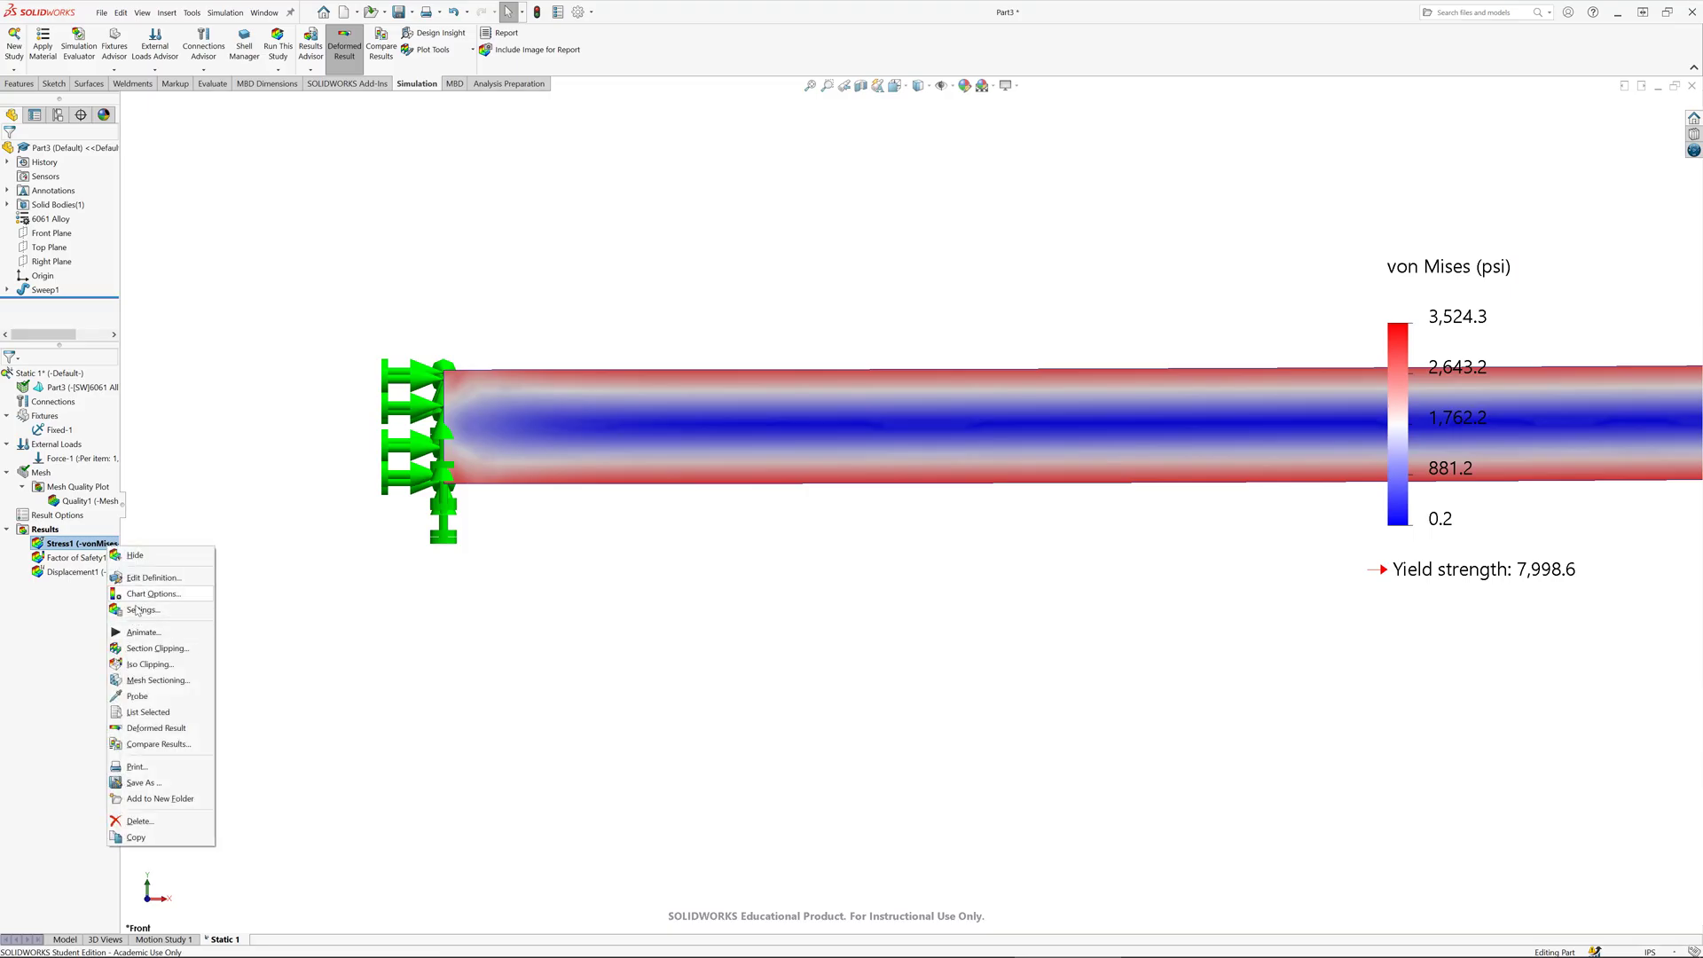
left_click(137, 697)
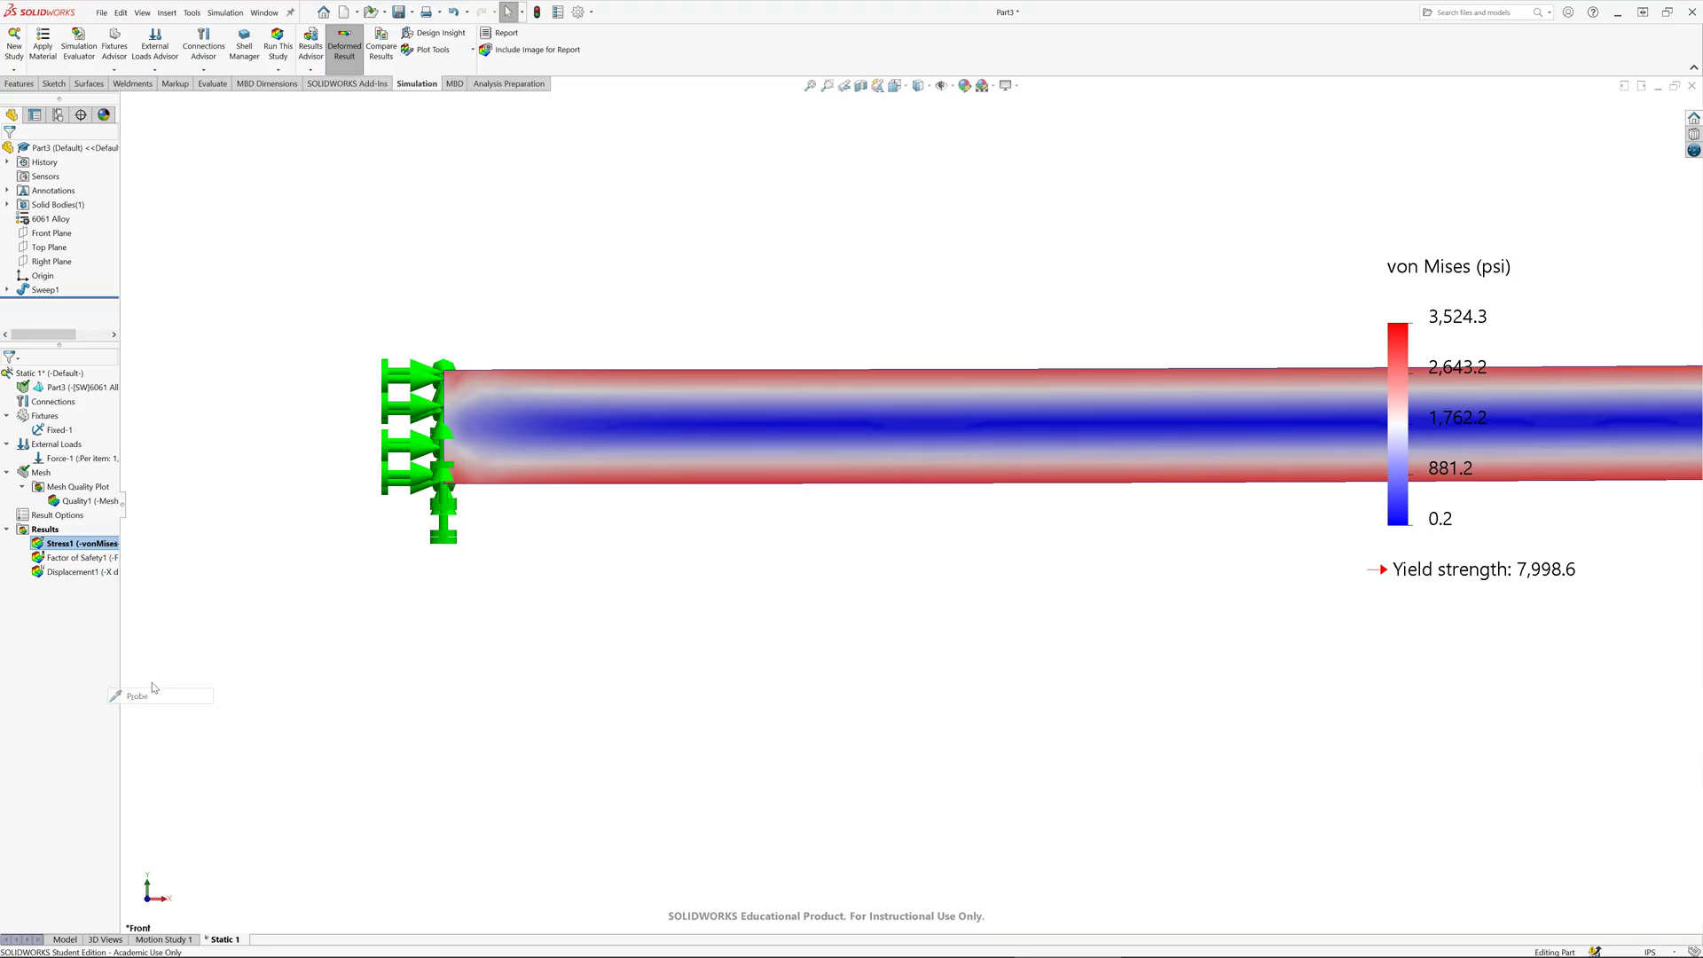
left_click(649, 416)
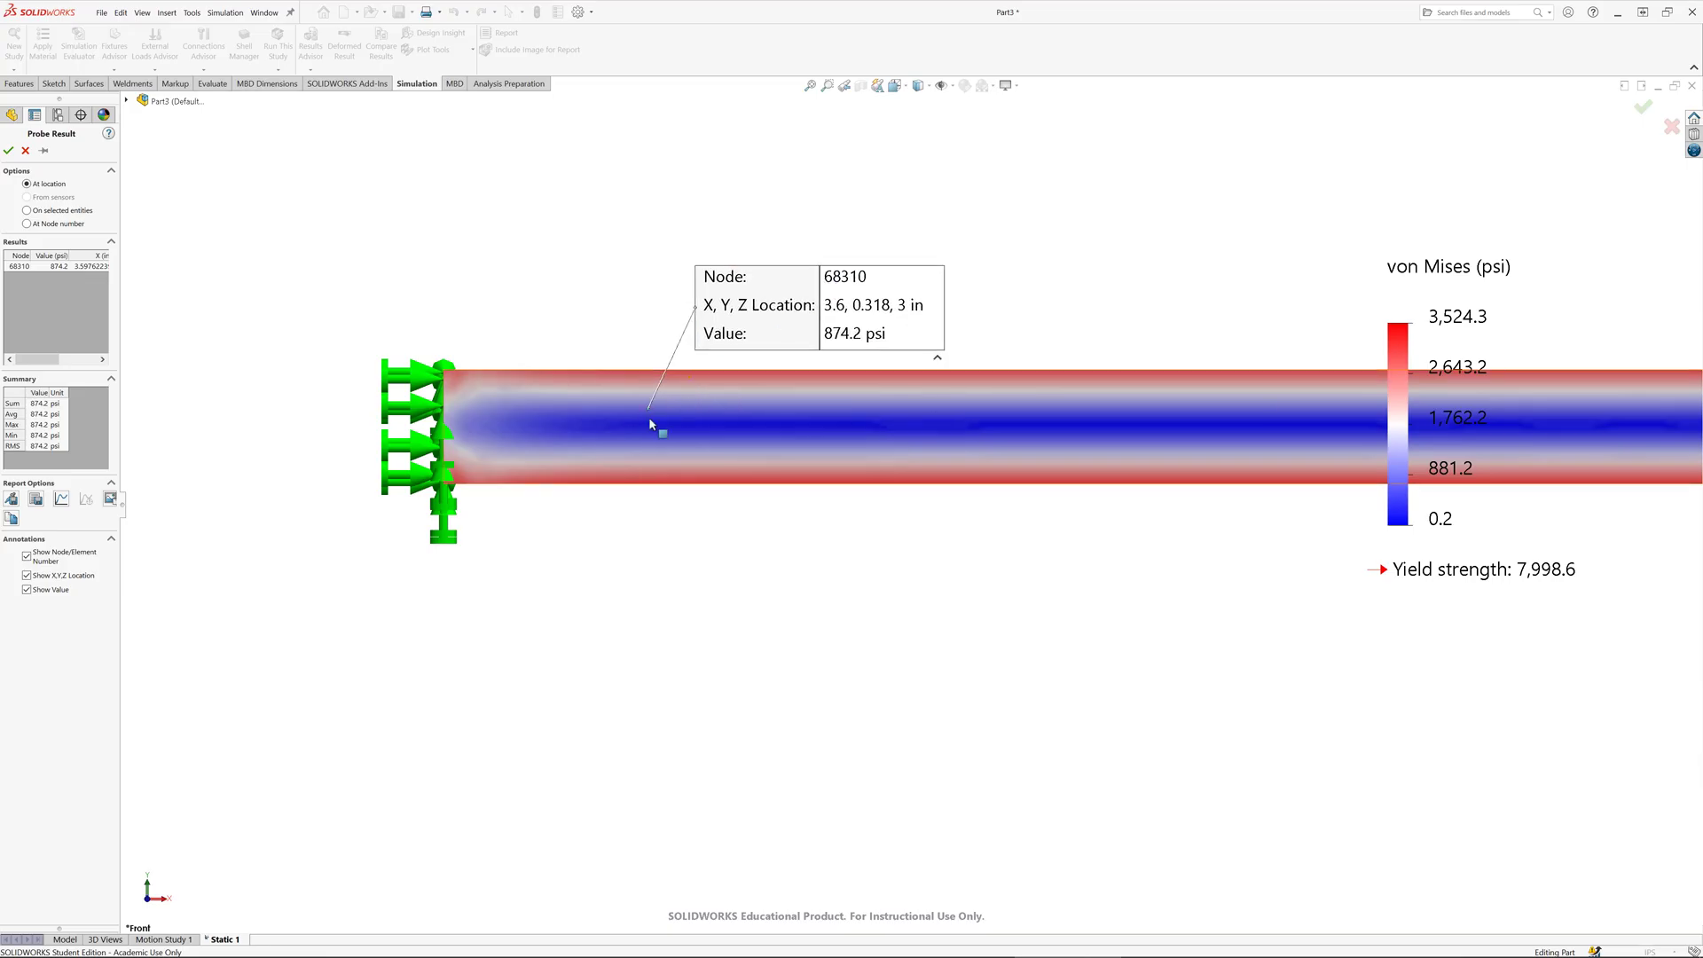
left_click(655, 436)
left_click(631, 424)
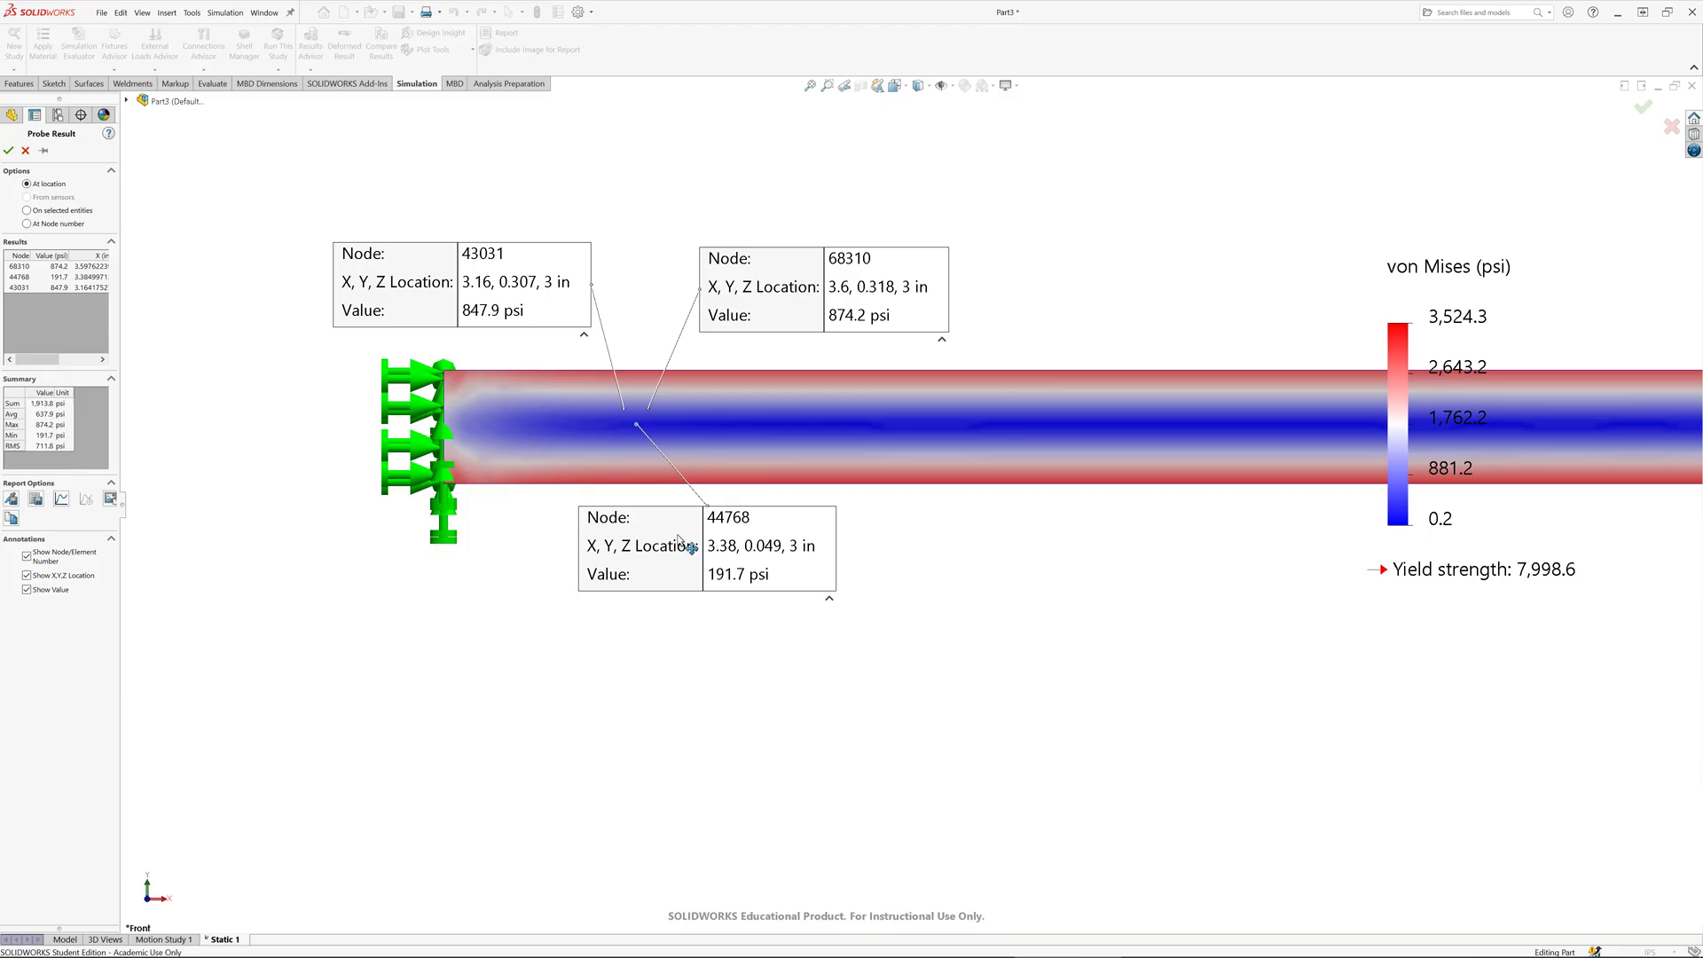
left_click(648, 423)
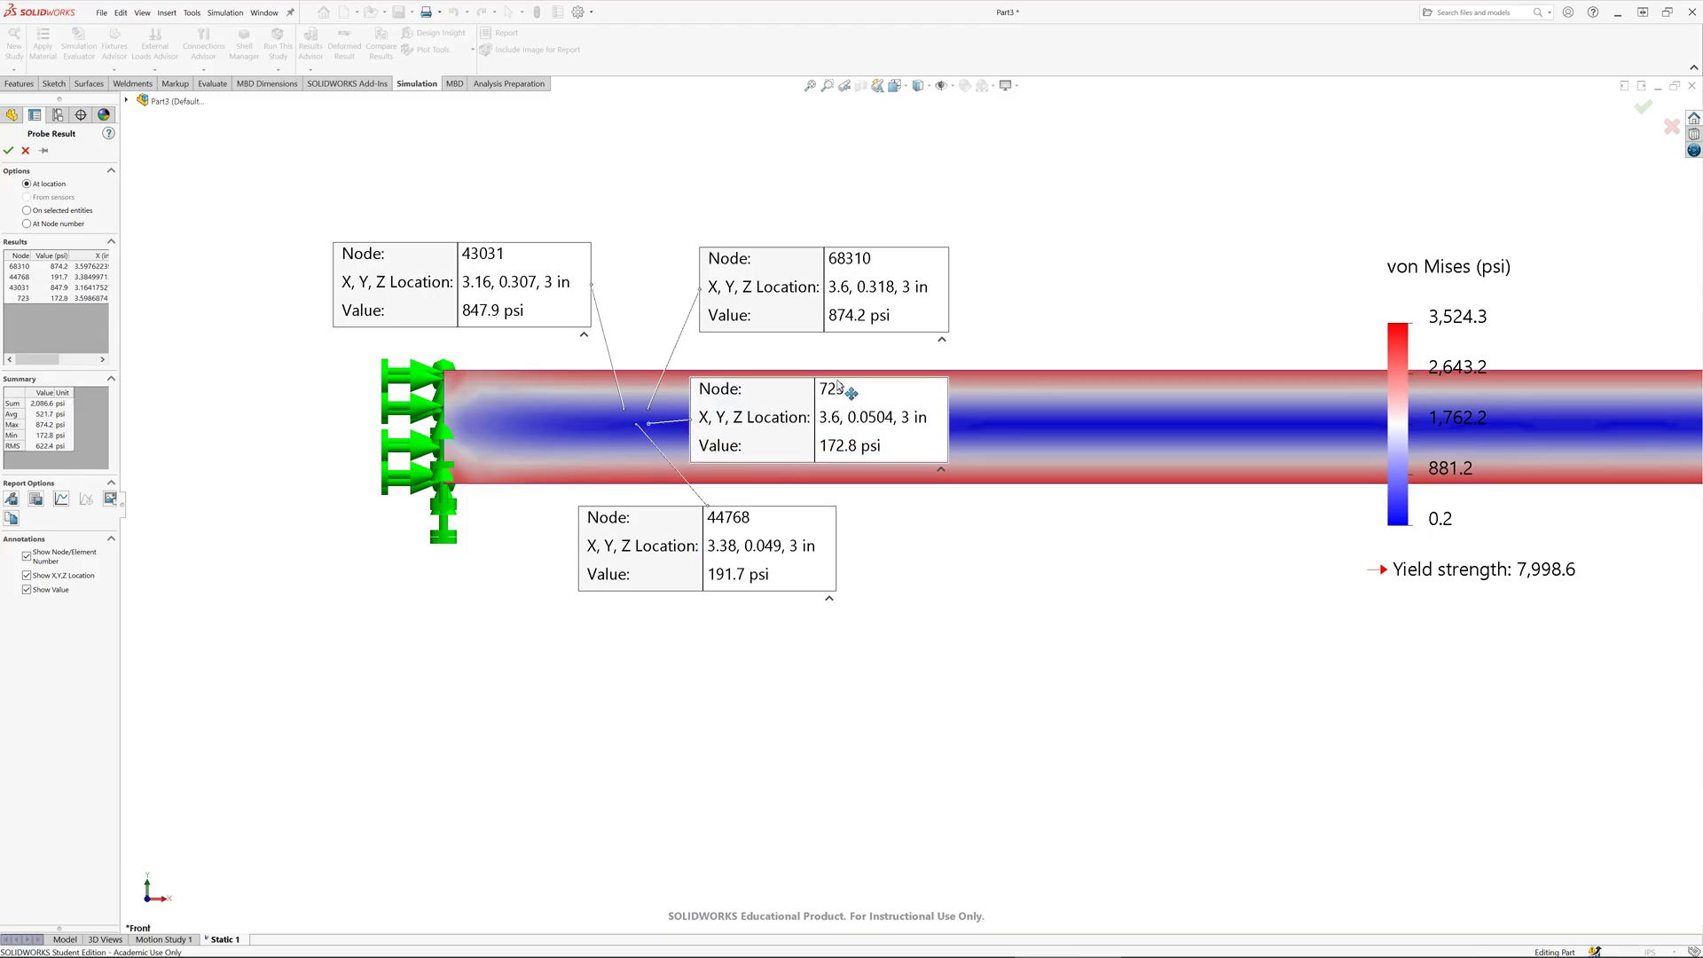
left_click(649, 370)
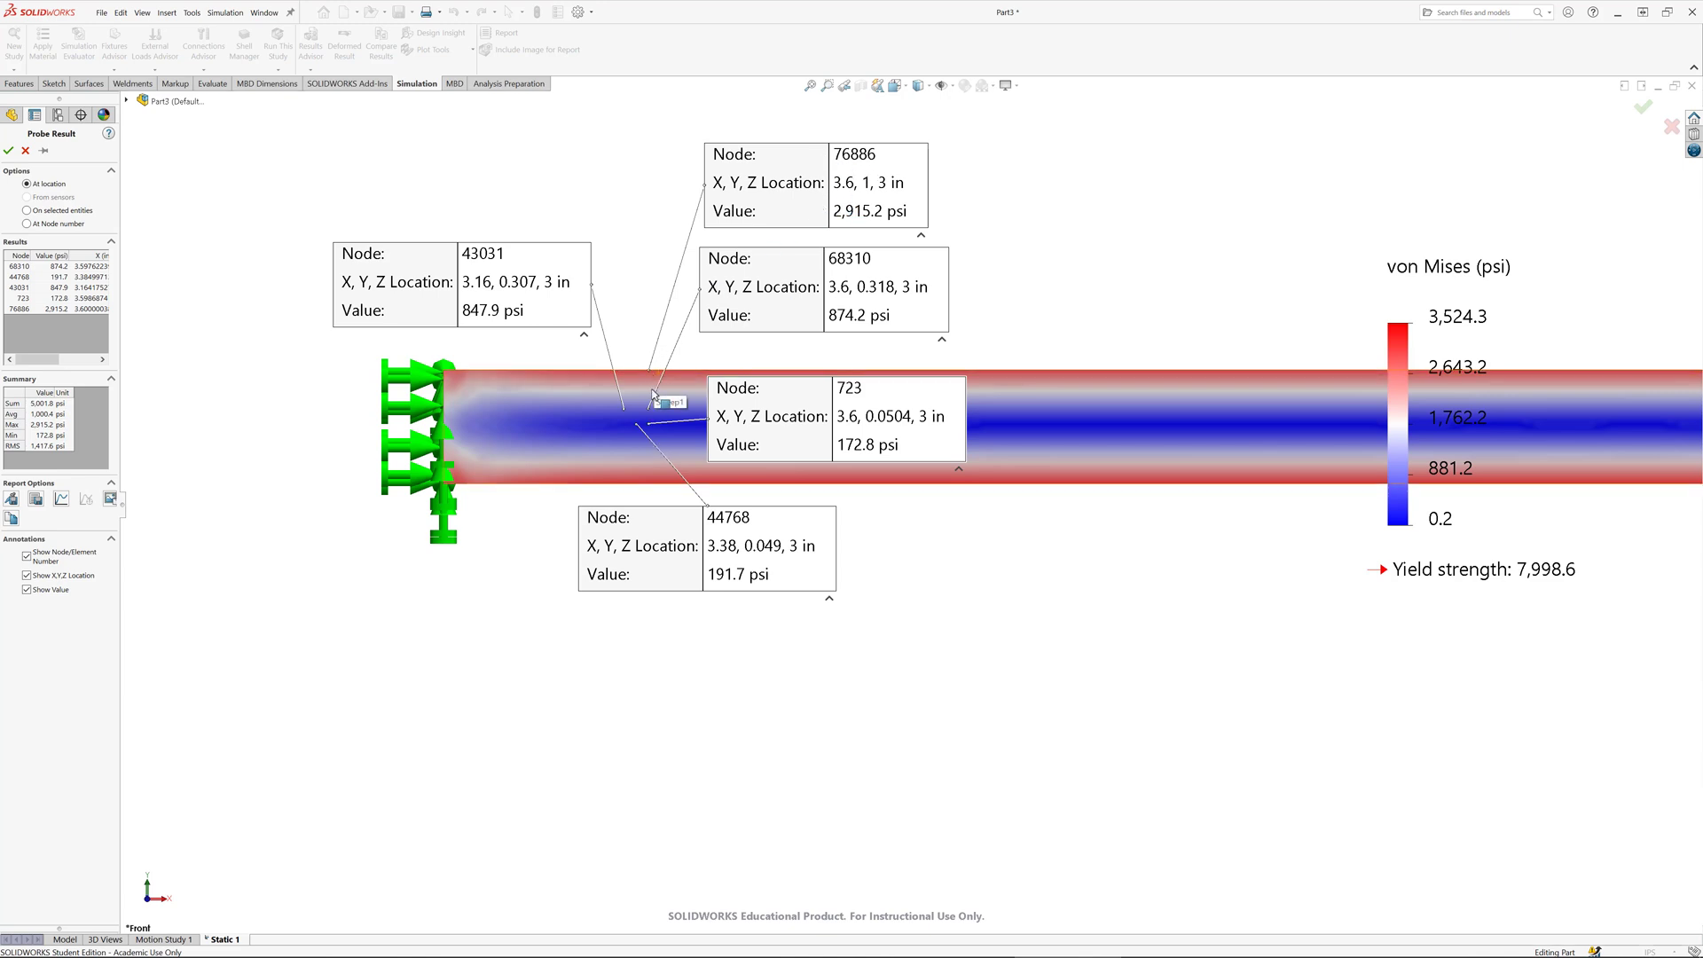
left_click(26, 151)
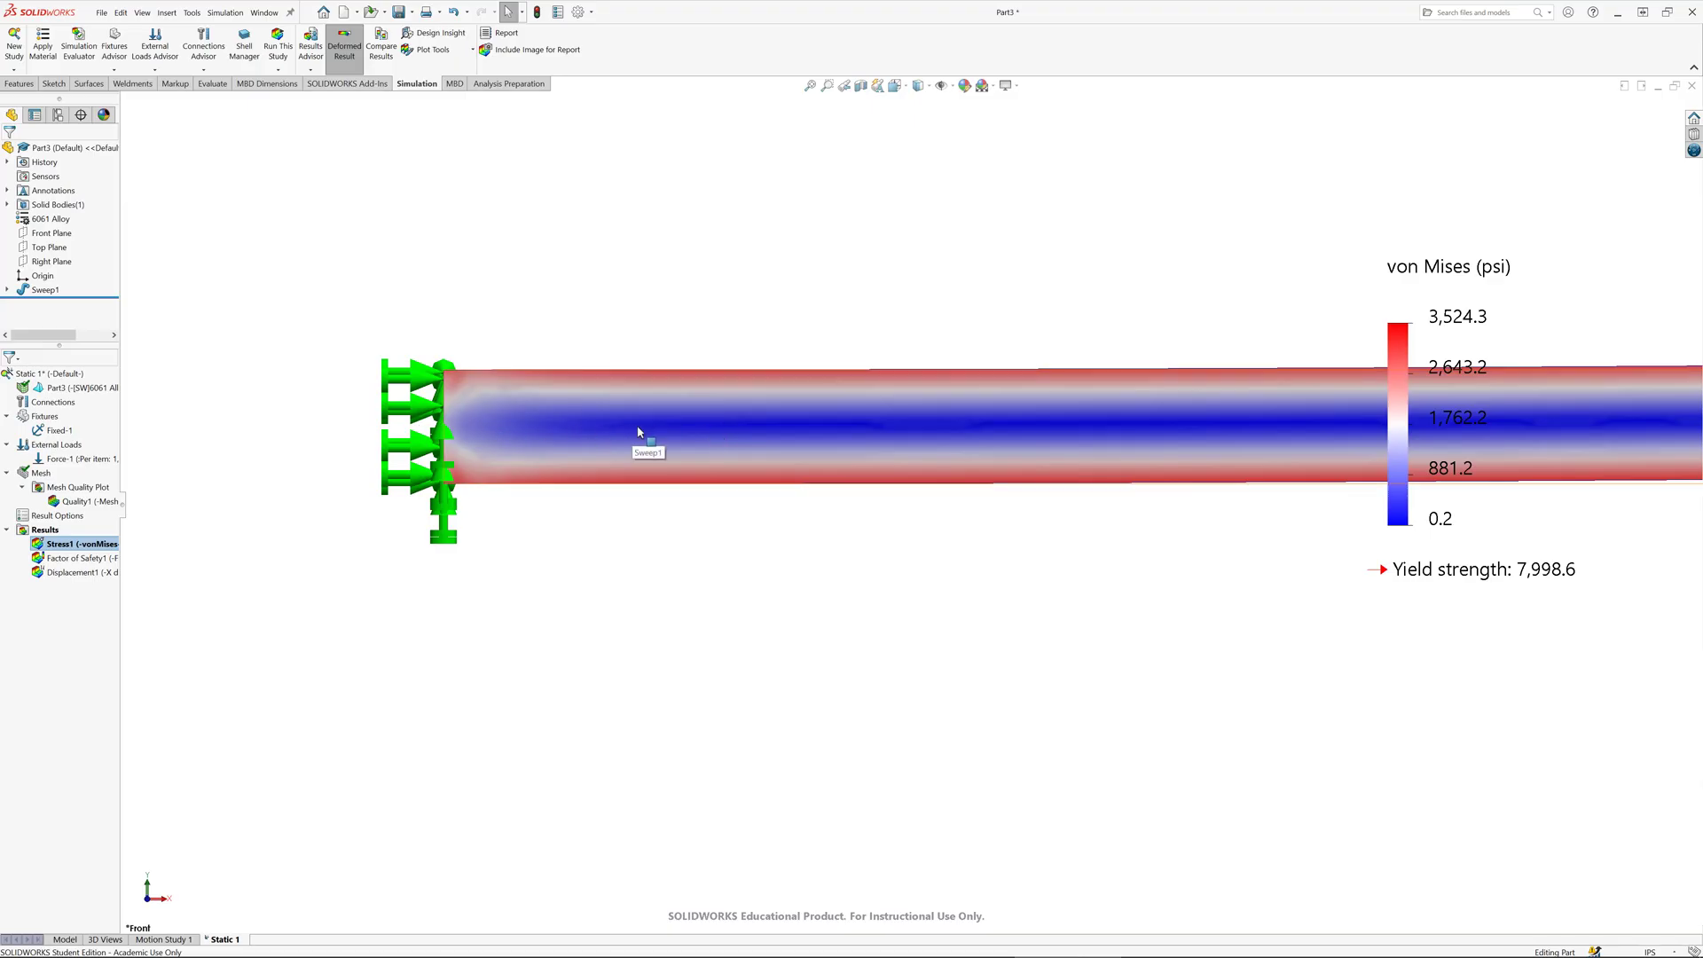
Step: Remesh the study at Fine mesh density
left_click(280, 71)
left_click(306, 101)
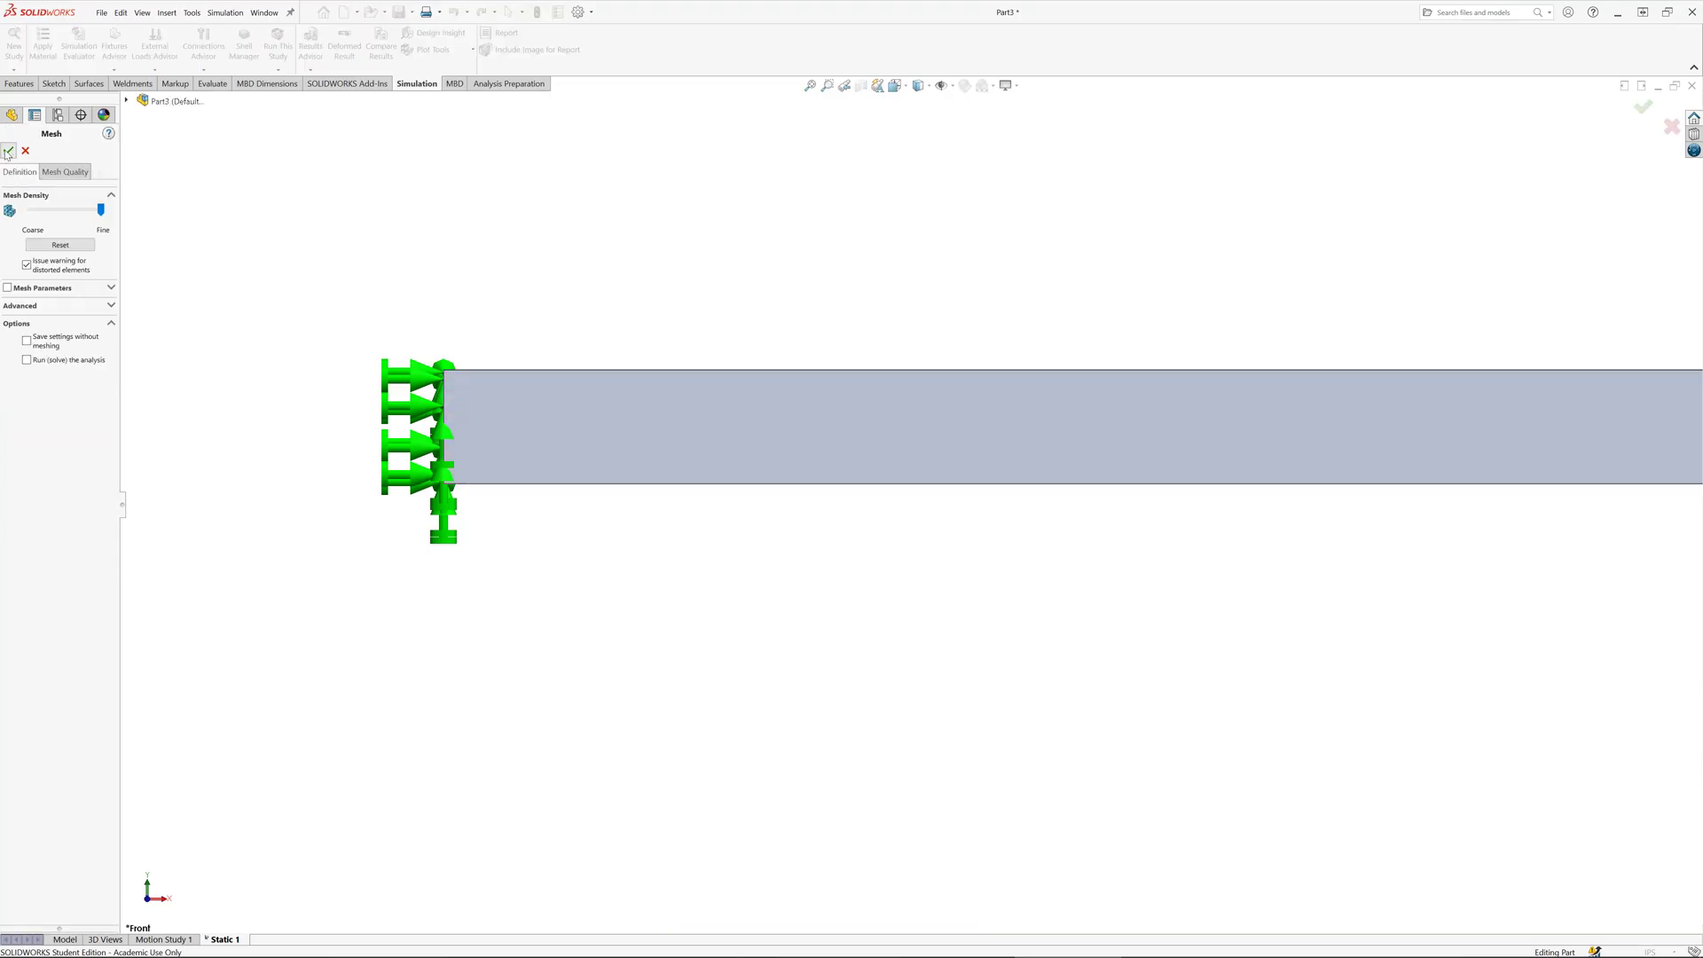
left_click(9, 151)
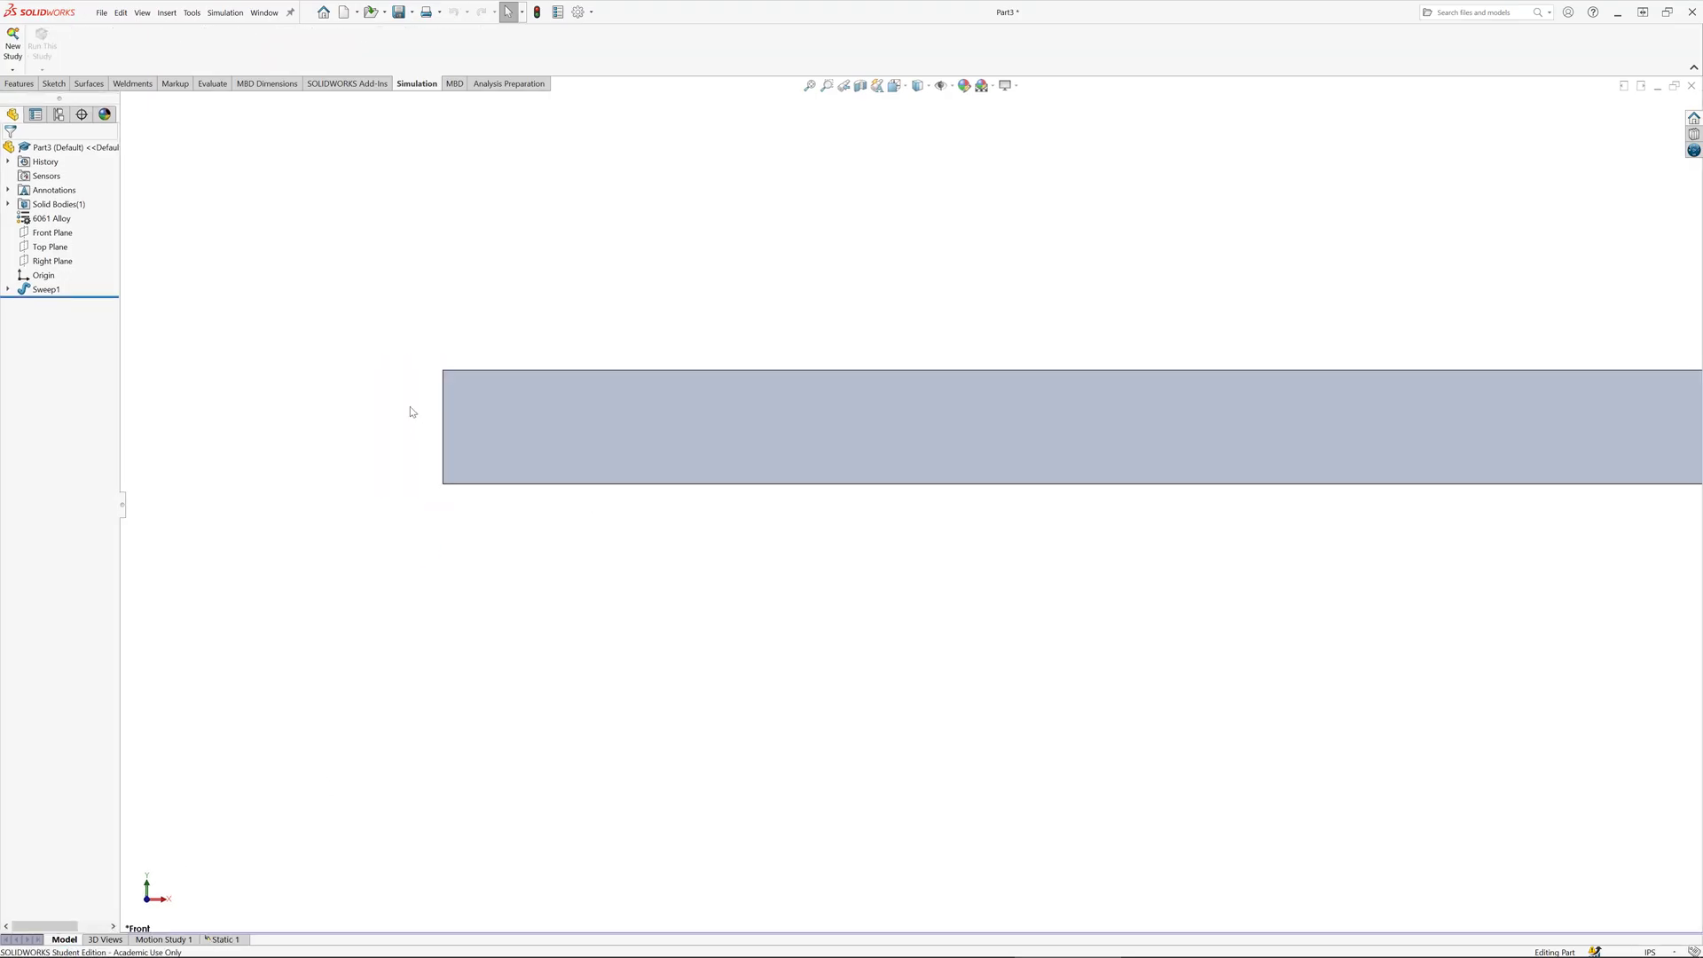
Step: Back in the part model, start and cancel a Split Line, then view the bar from the Front
key("ctrl+7")
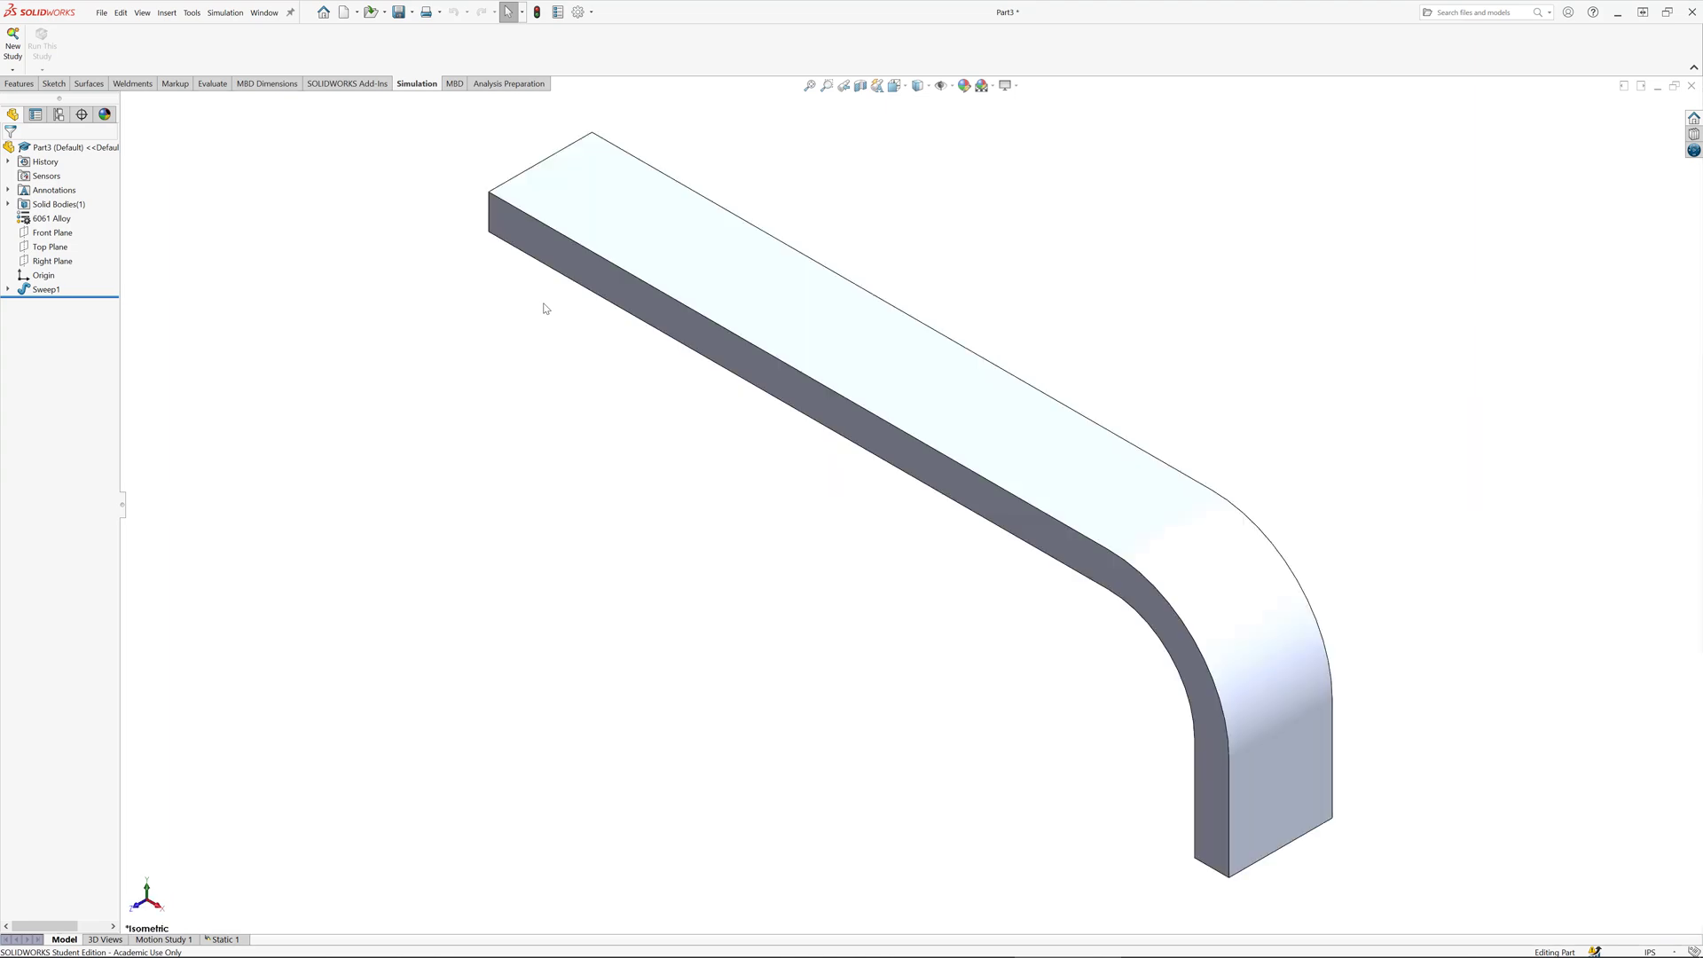
left_click(167, 12)
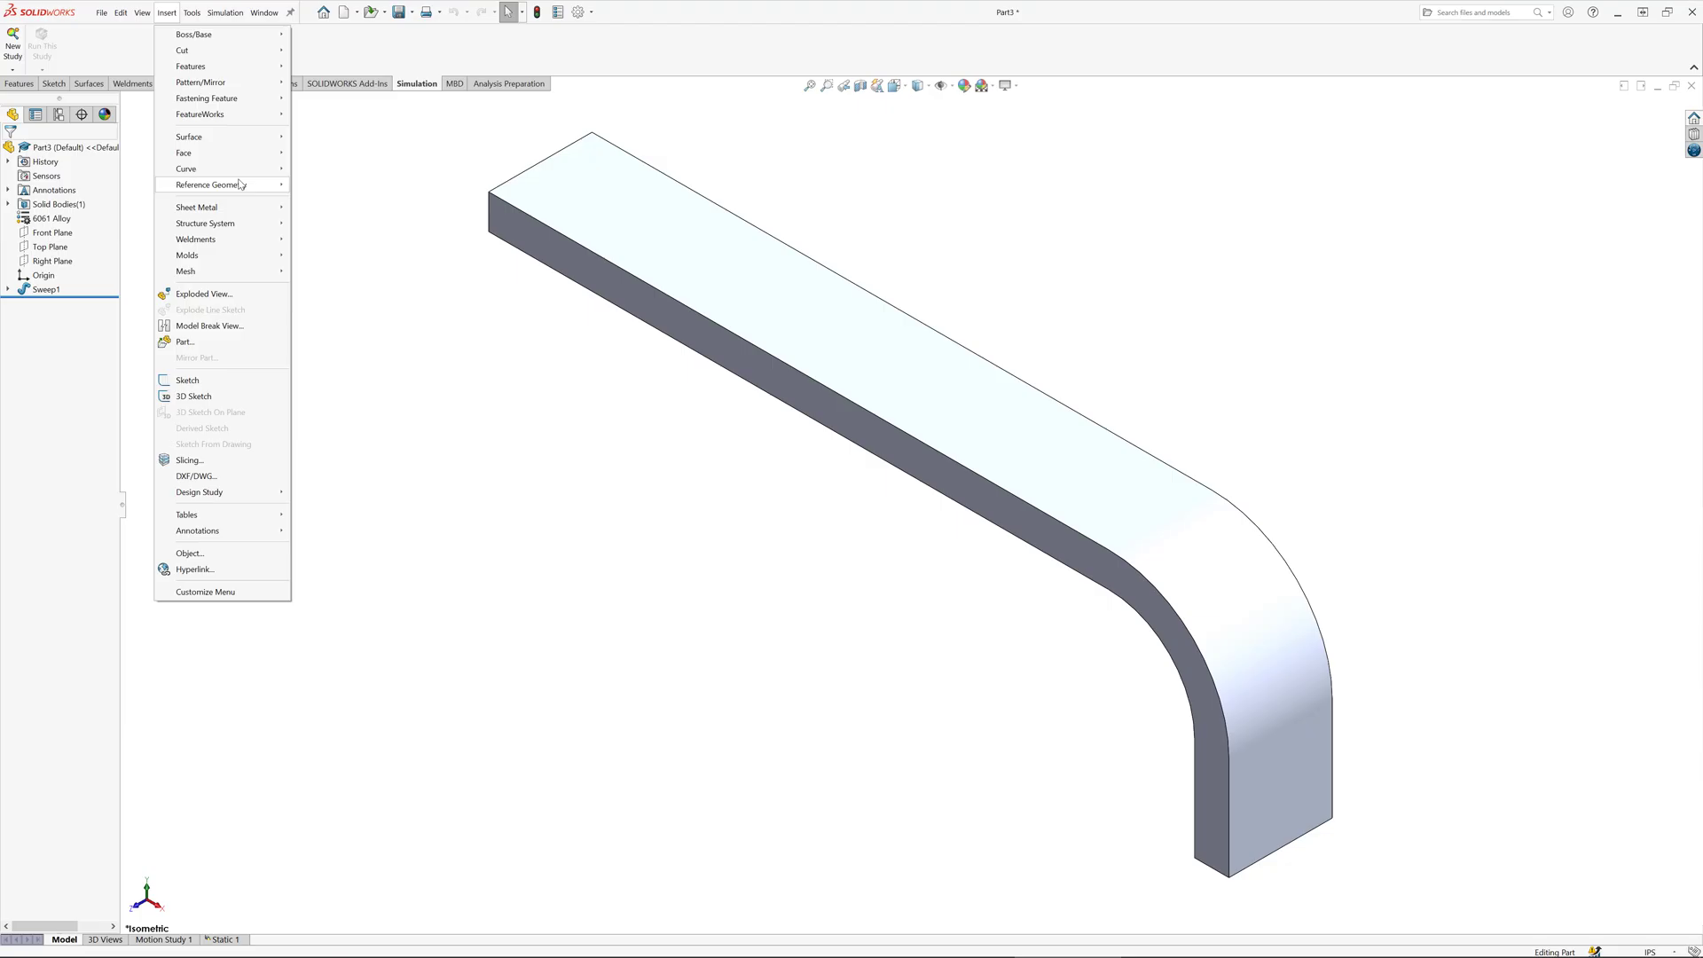
mouse_move(226, 169)
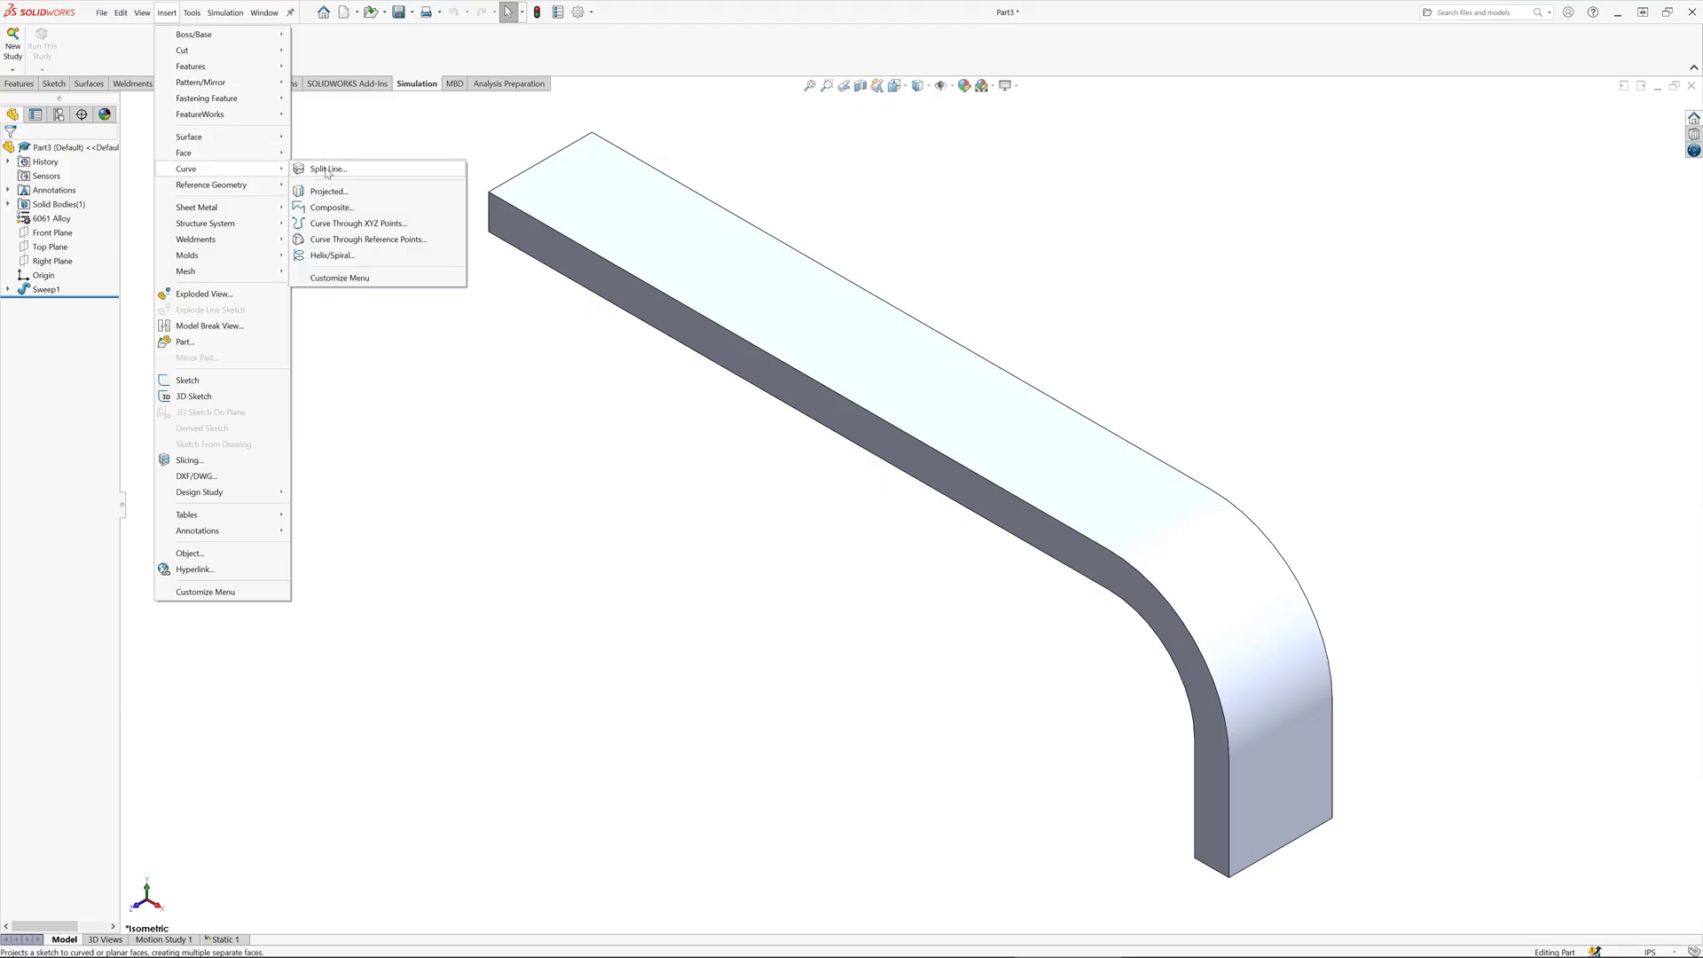
left_click(327, 171)
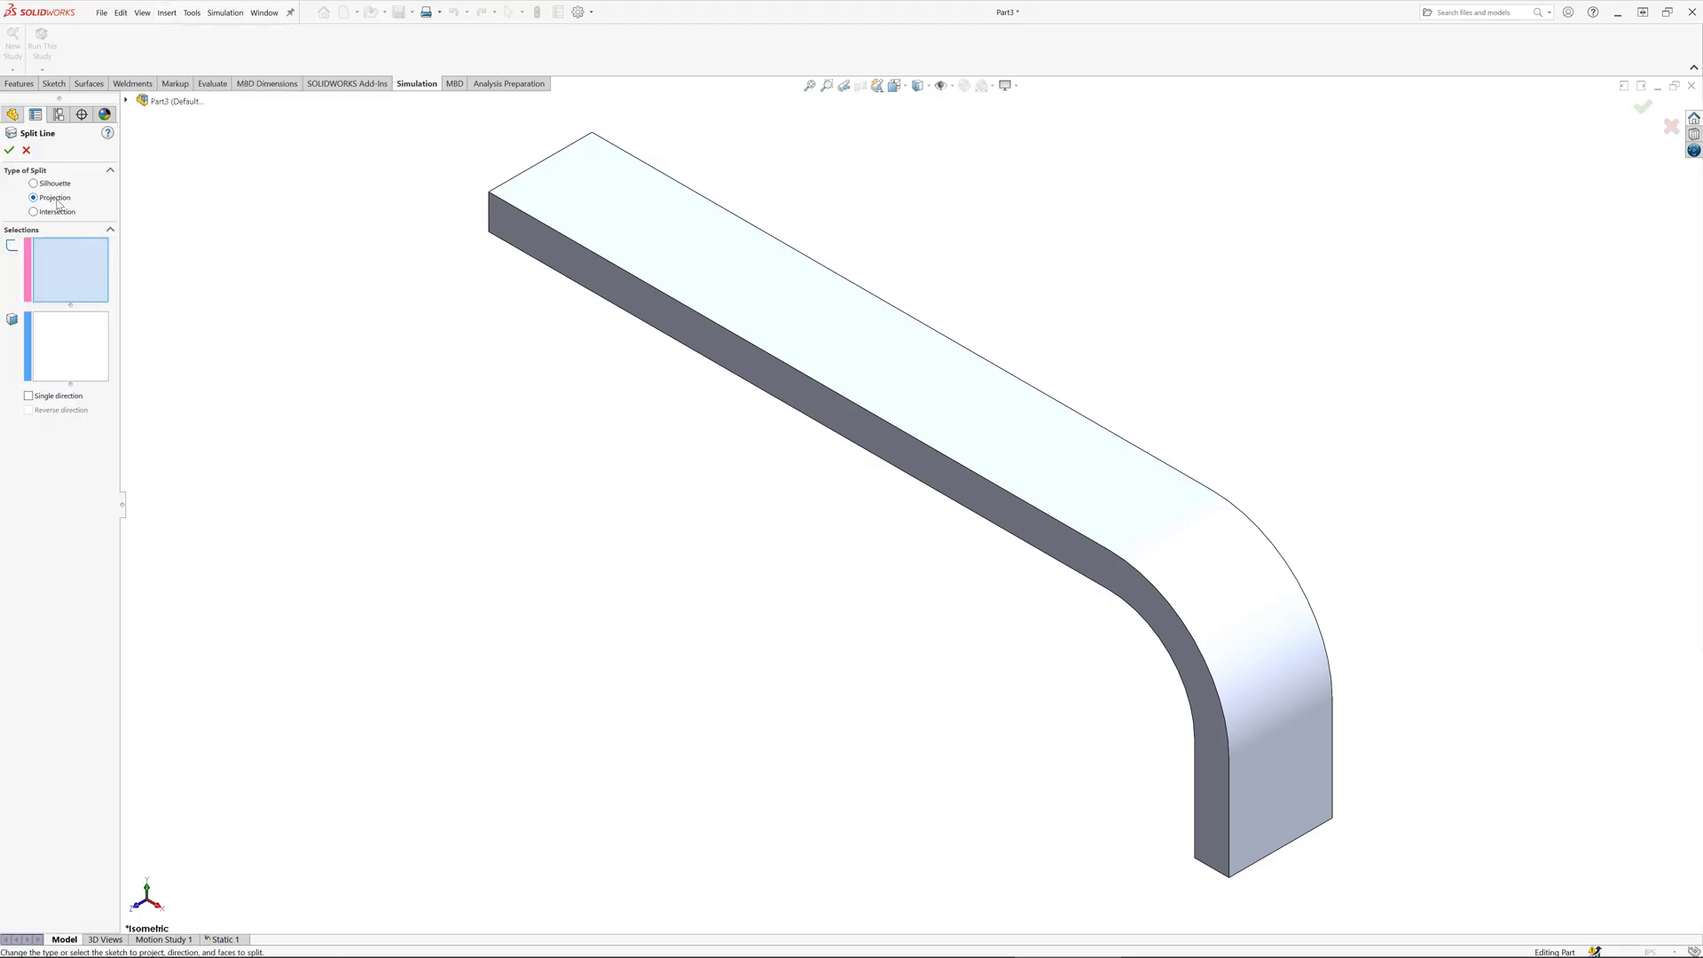
left_click(27, 150)
middle_click_drag(434, 342, 454, 313)
key("ctrl+1")
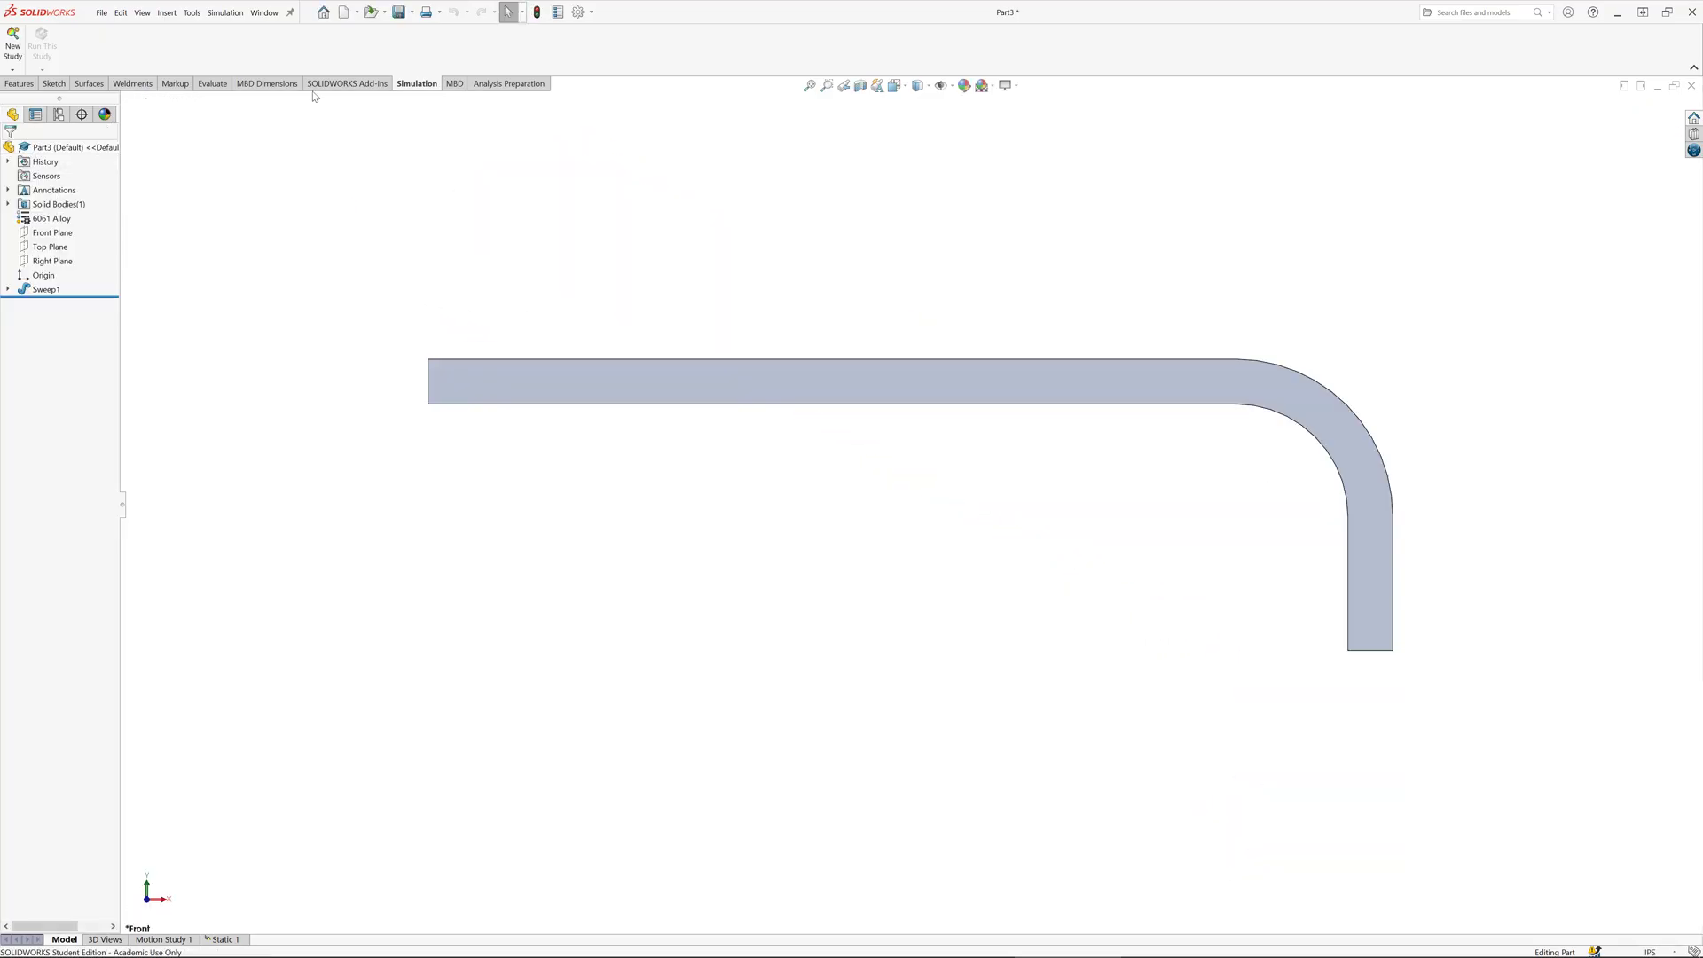
Step: Start a new sketch on the bar's top face
left_click(19, 84)
left_click(55, 84)
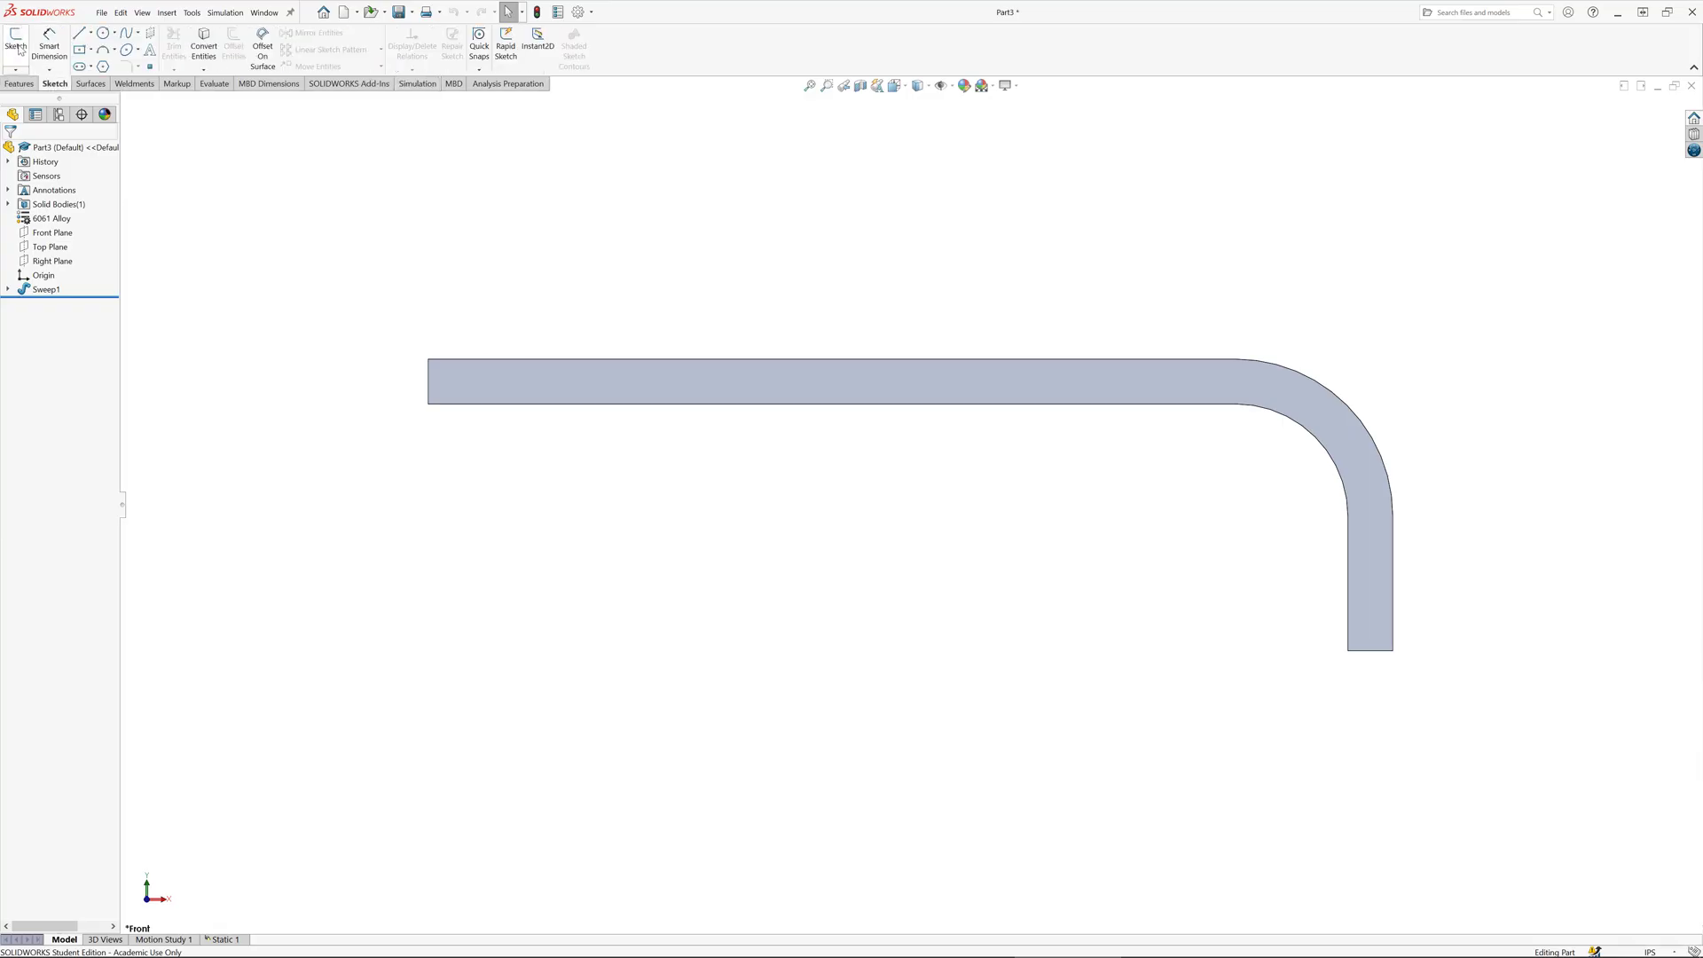
left_click(16, 44)
left_click(469, 375)
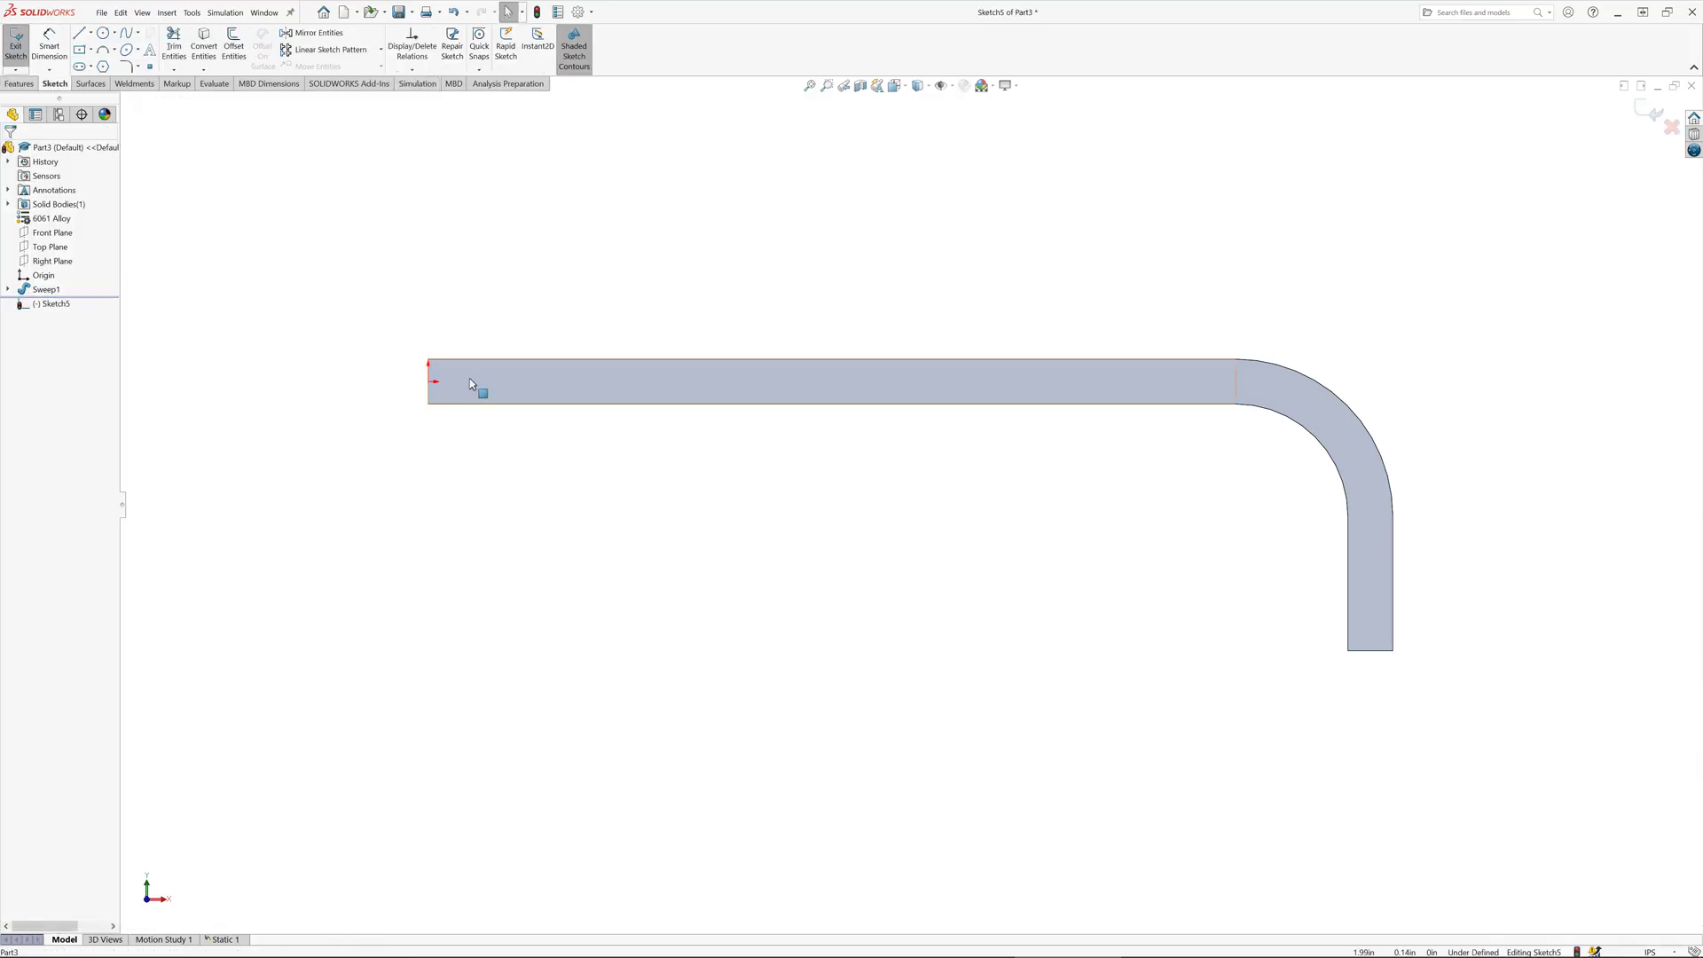
Step: Draw a rectangle at the bar's left (fixed) end
left_click(79, 48)
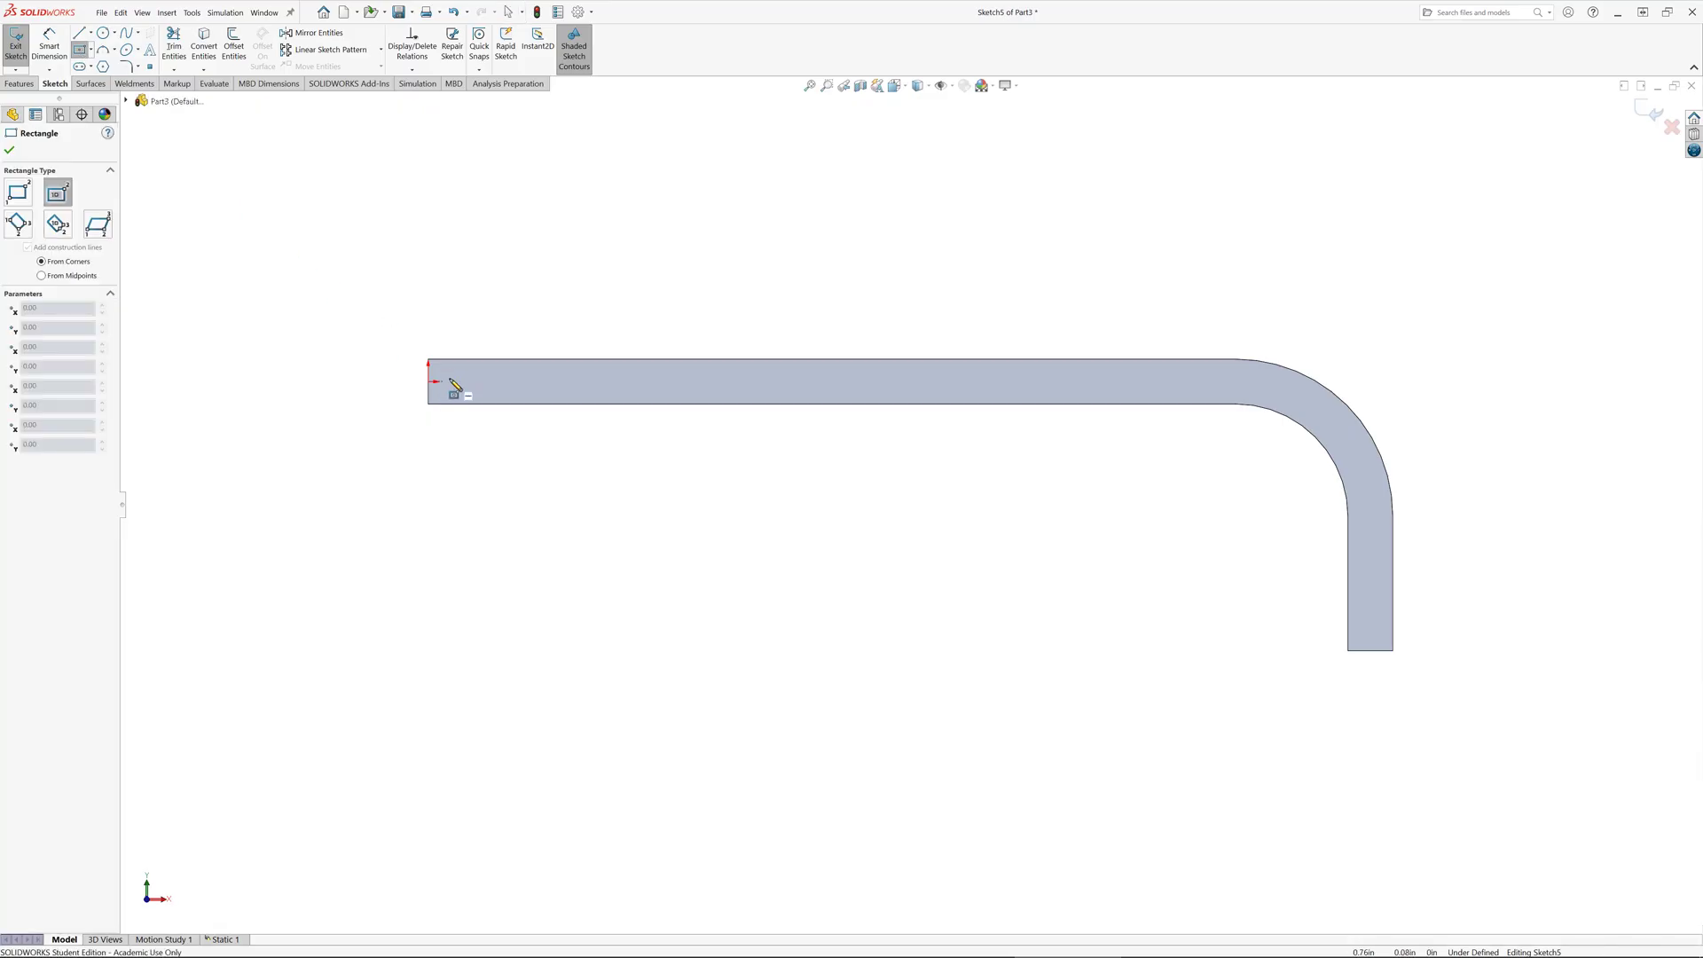
left_click(429, 363)
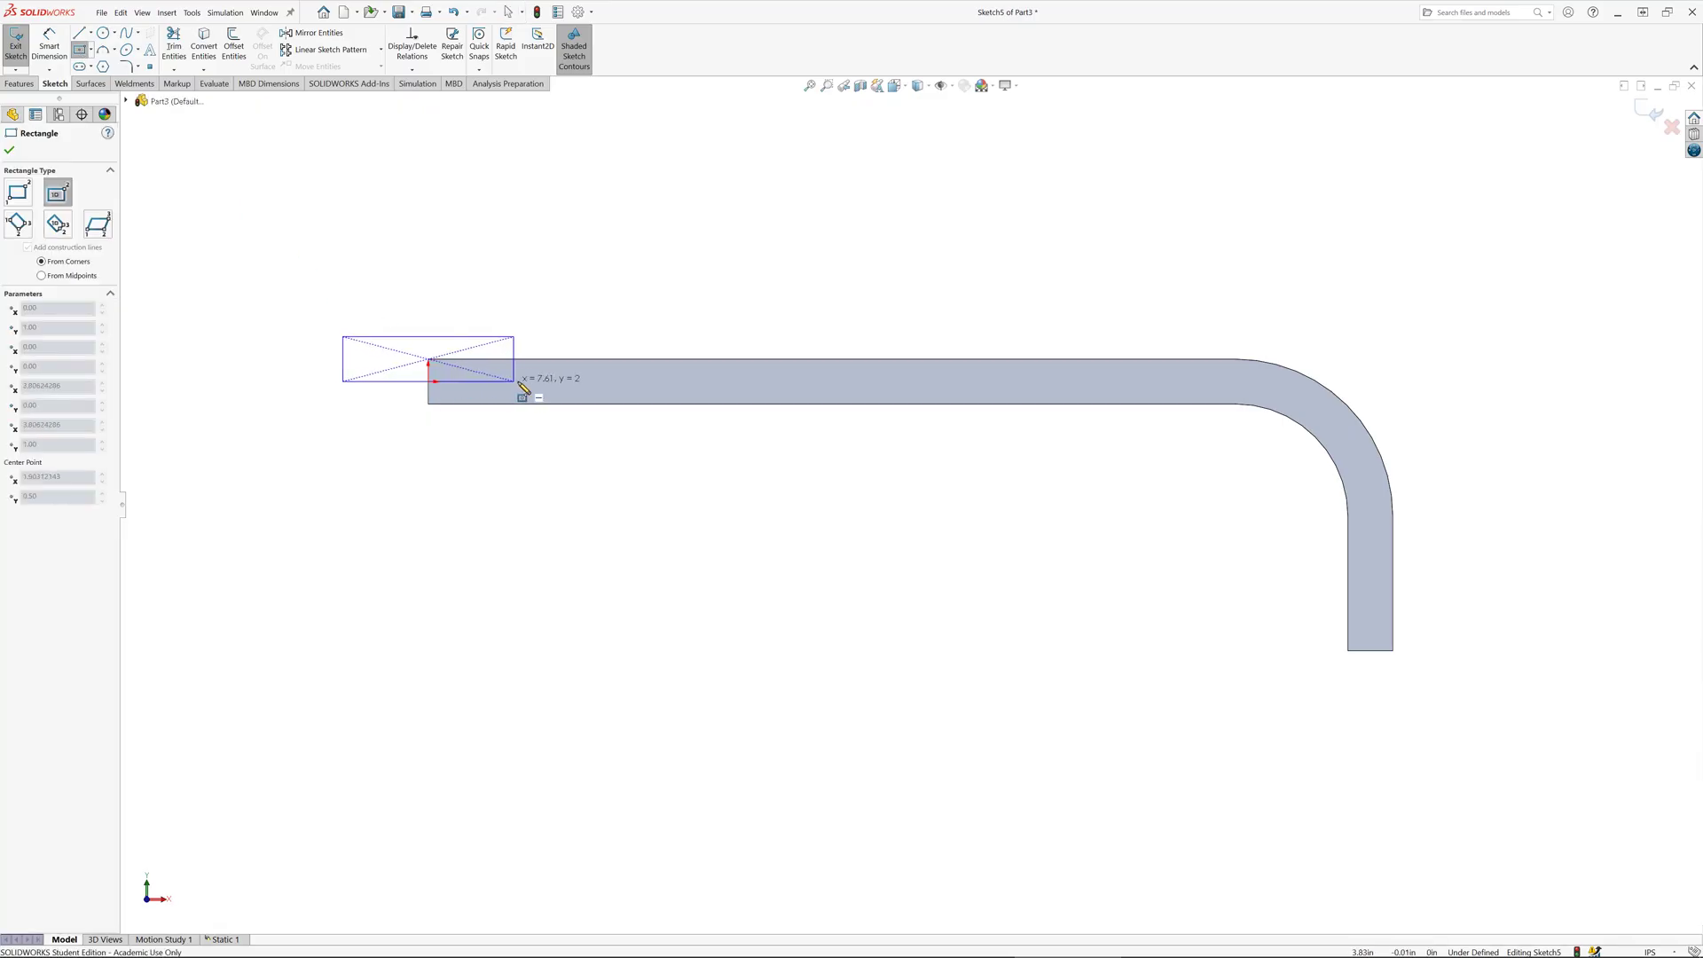
key("Escape")
left_click(91, 50)
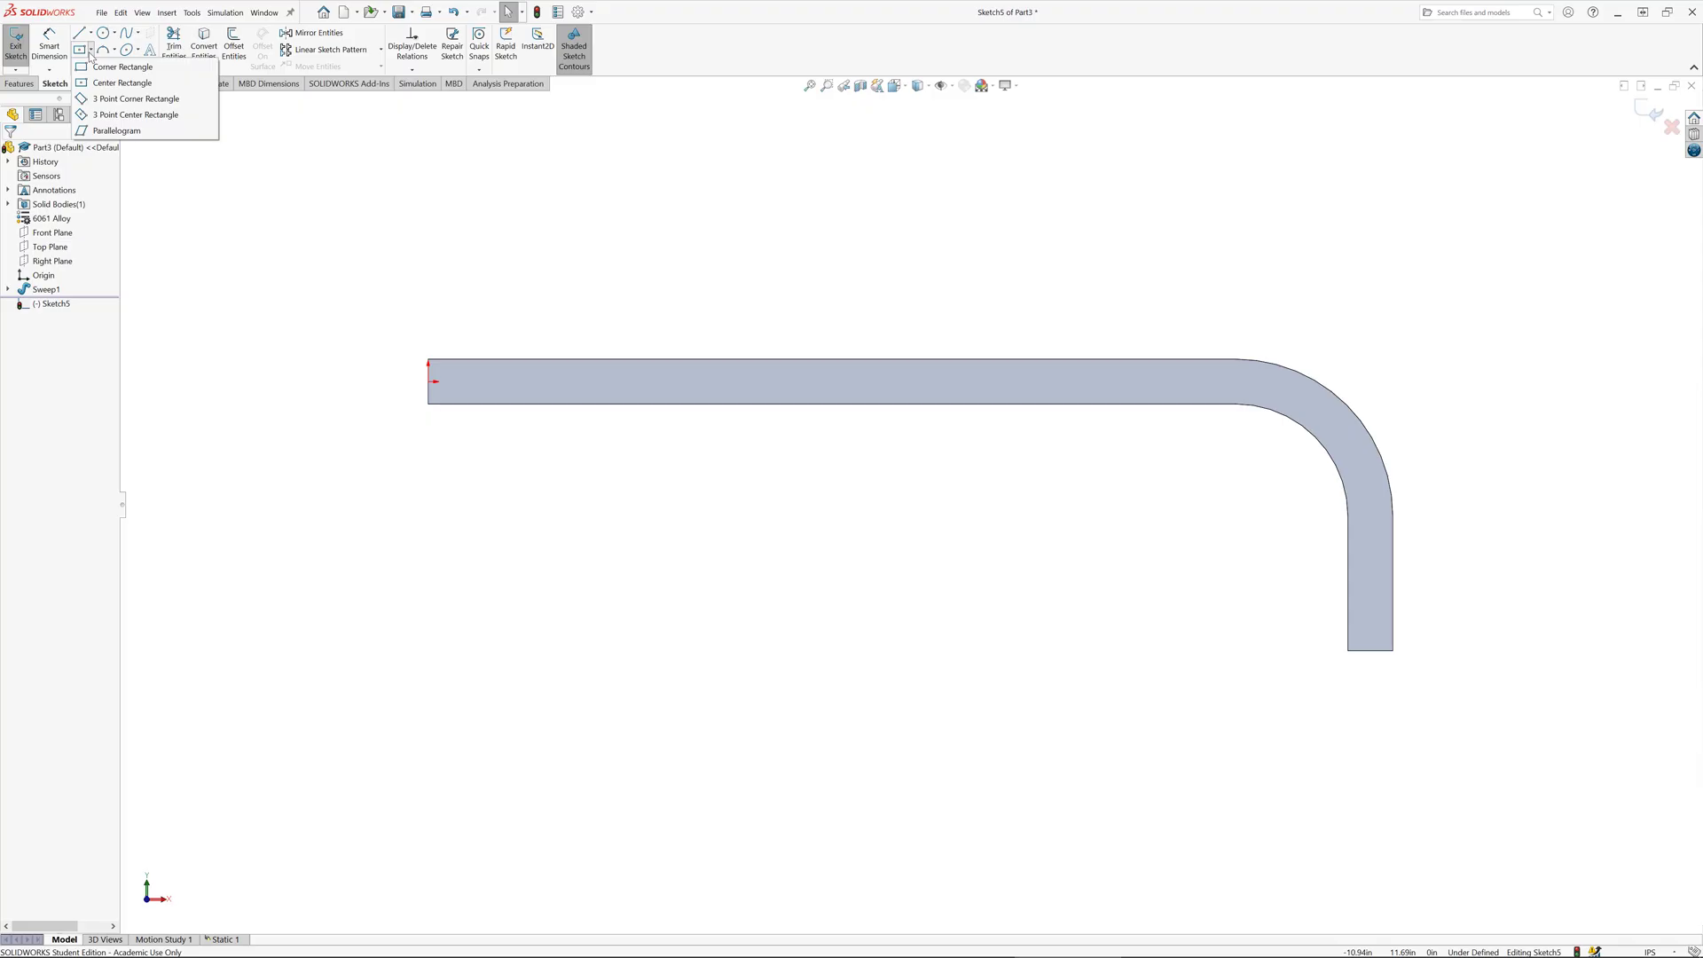
left_click(89, 78)
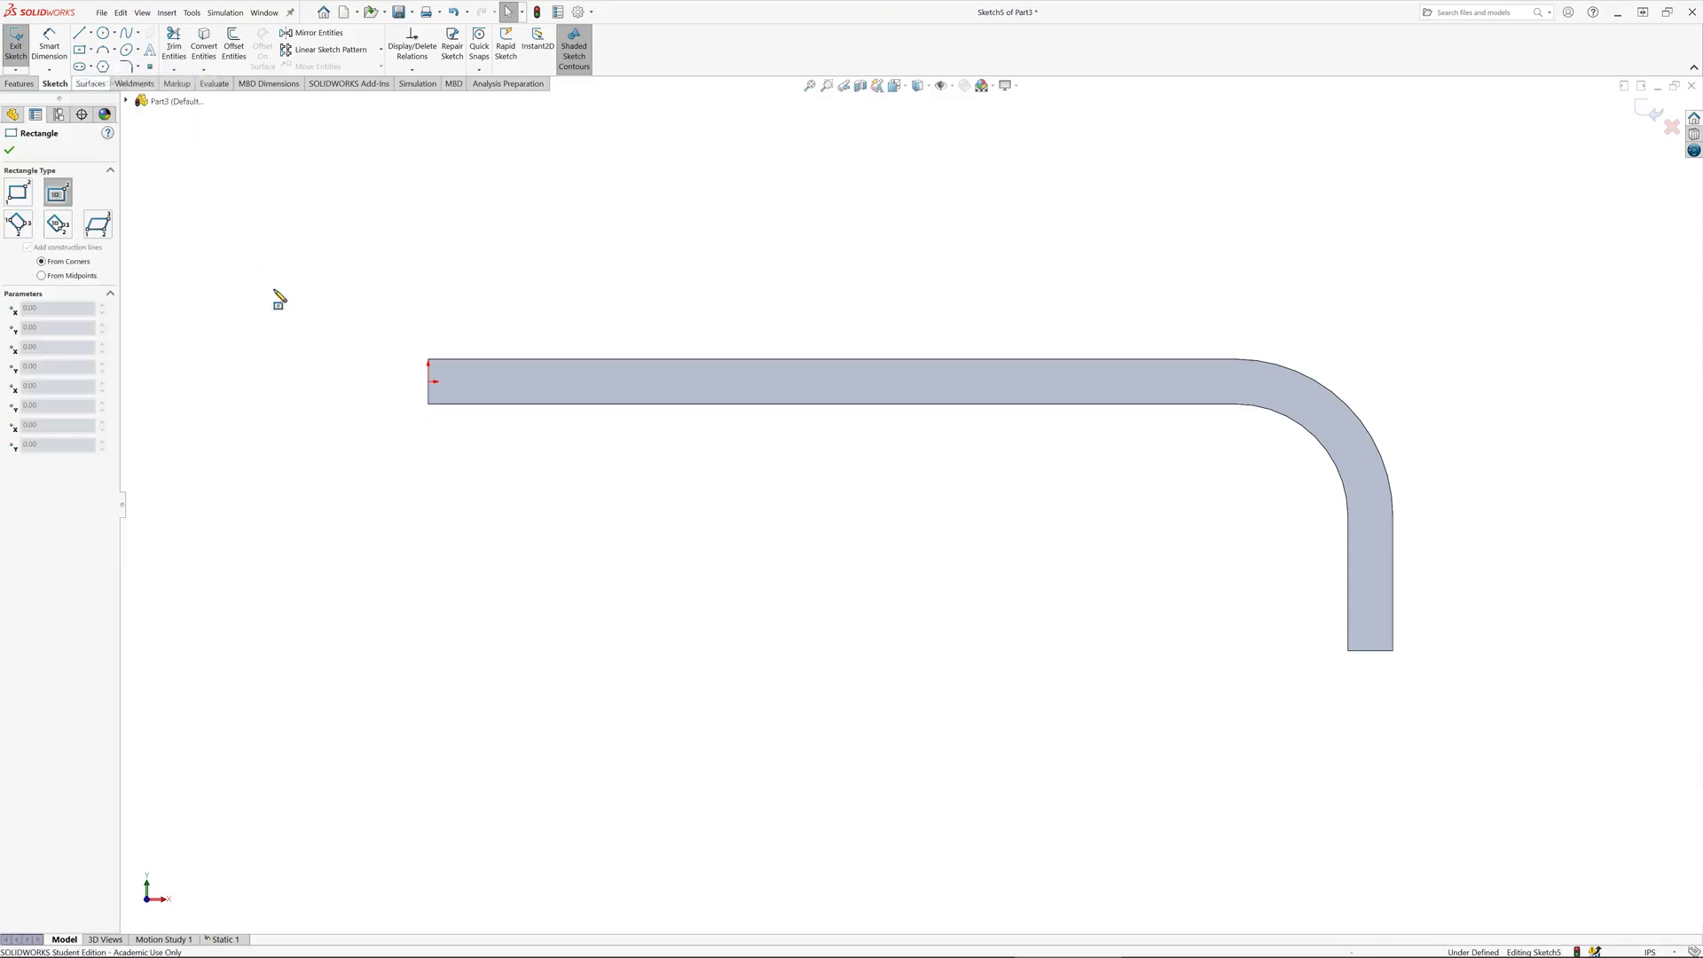
left_click(429, 363)
key("Escape")
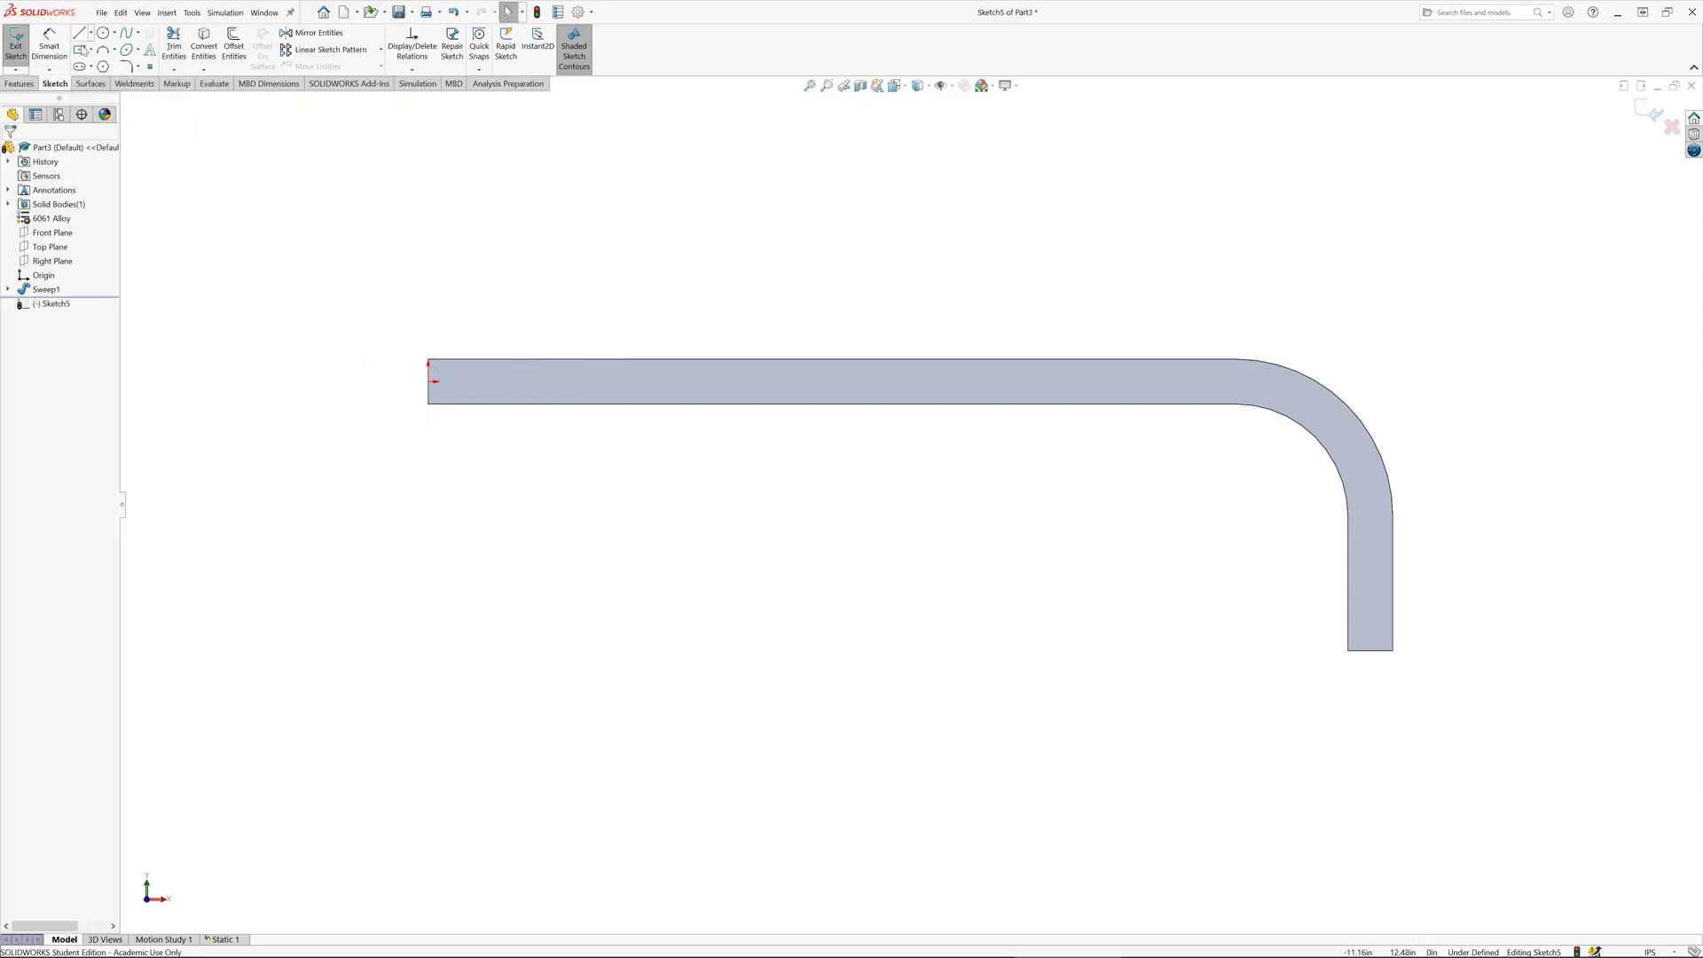
left_click(523, 381)
key("Escape")
Step: Dimension the rectangle 4.00 long by .75 high and exit Sketch5
right_click_drag(513, 299, 508, 188)
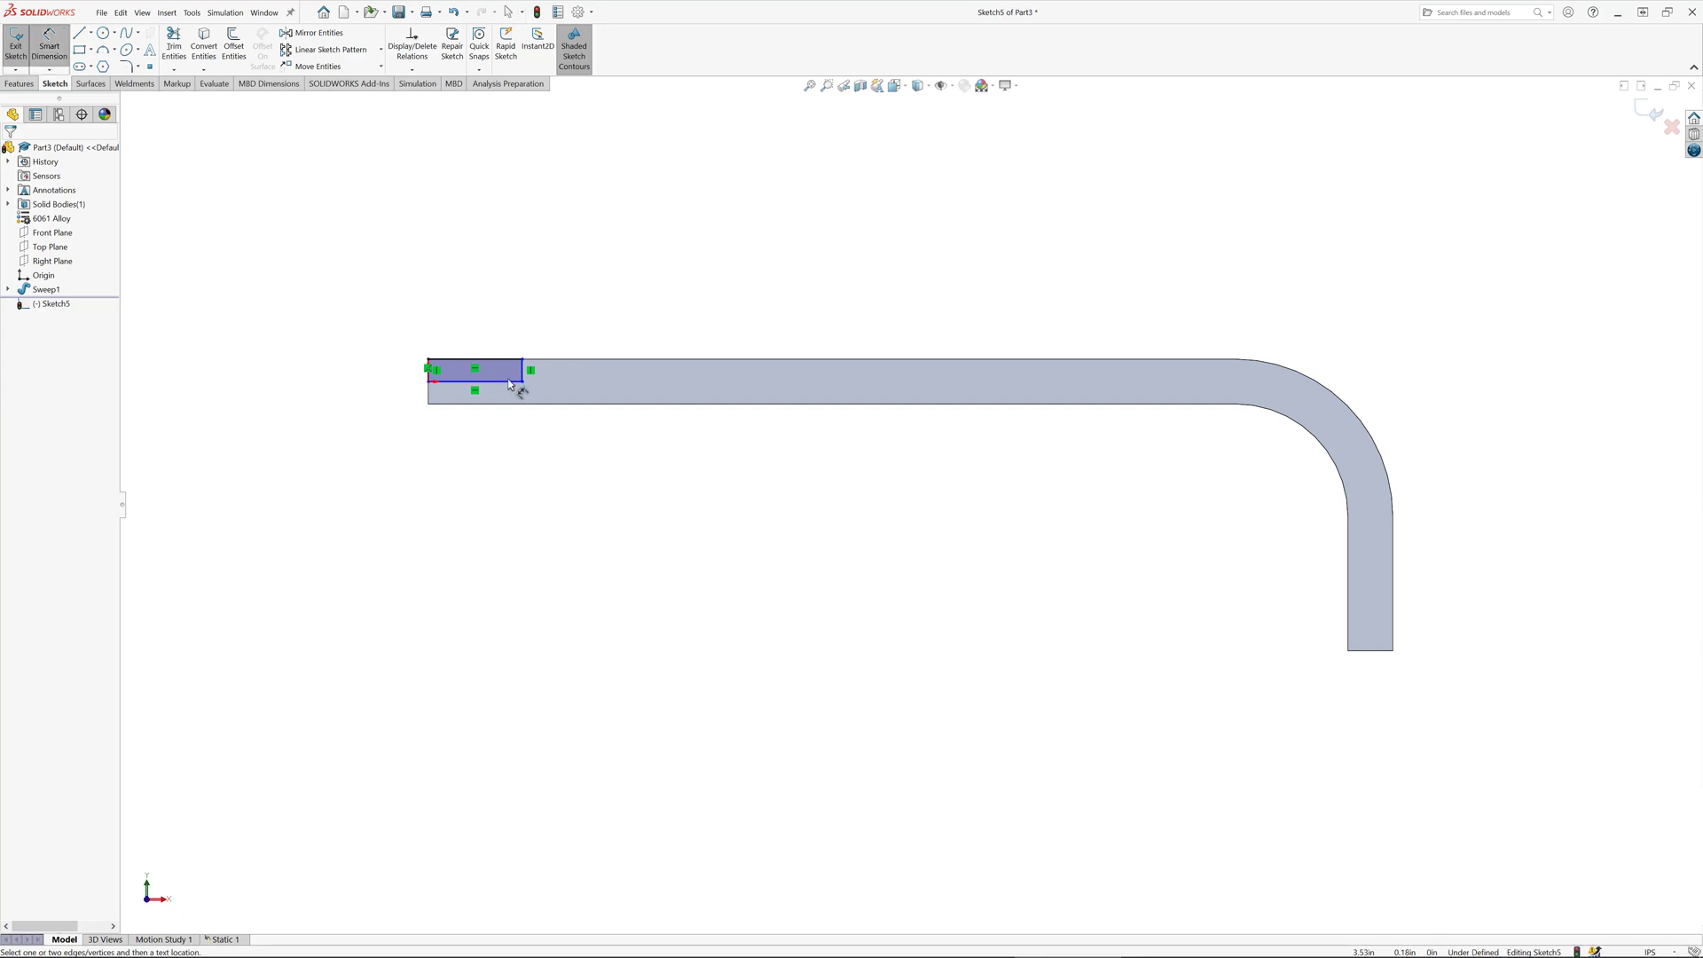
left_click(508, 389)
left_click(483, 461)
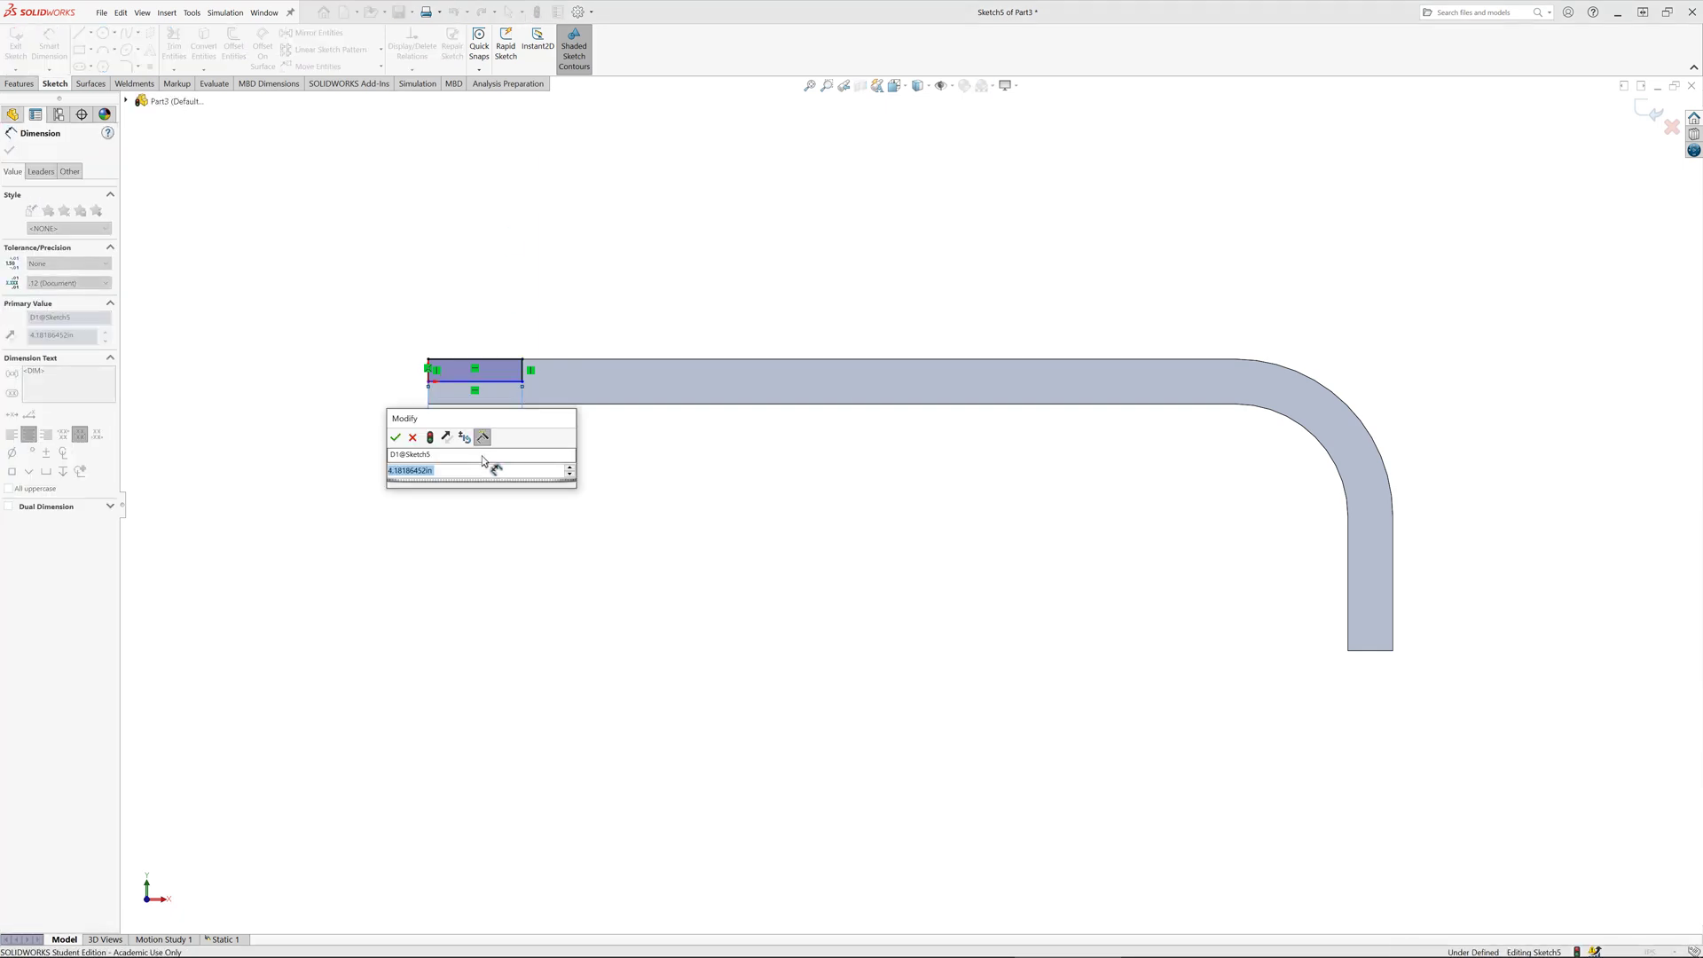
type("4")
key("Return")
key("Escape")
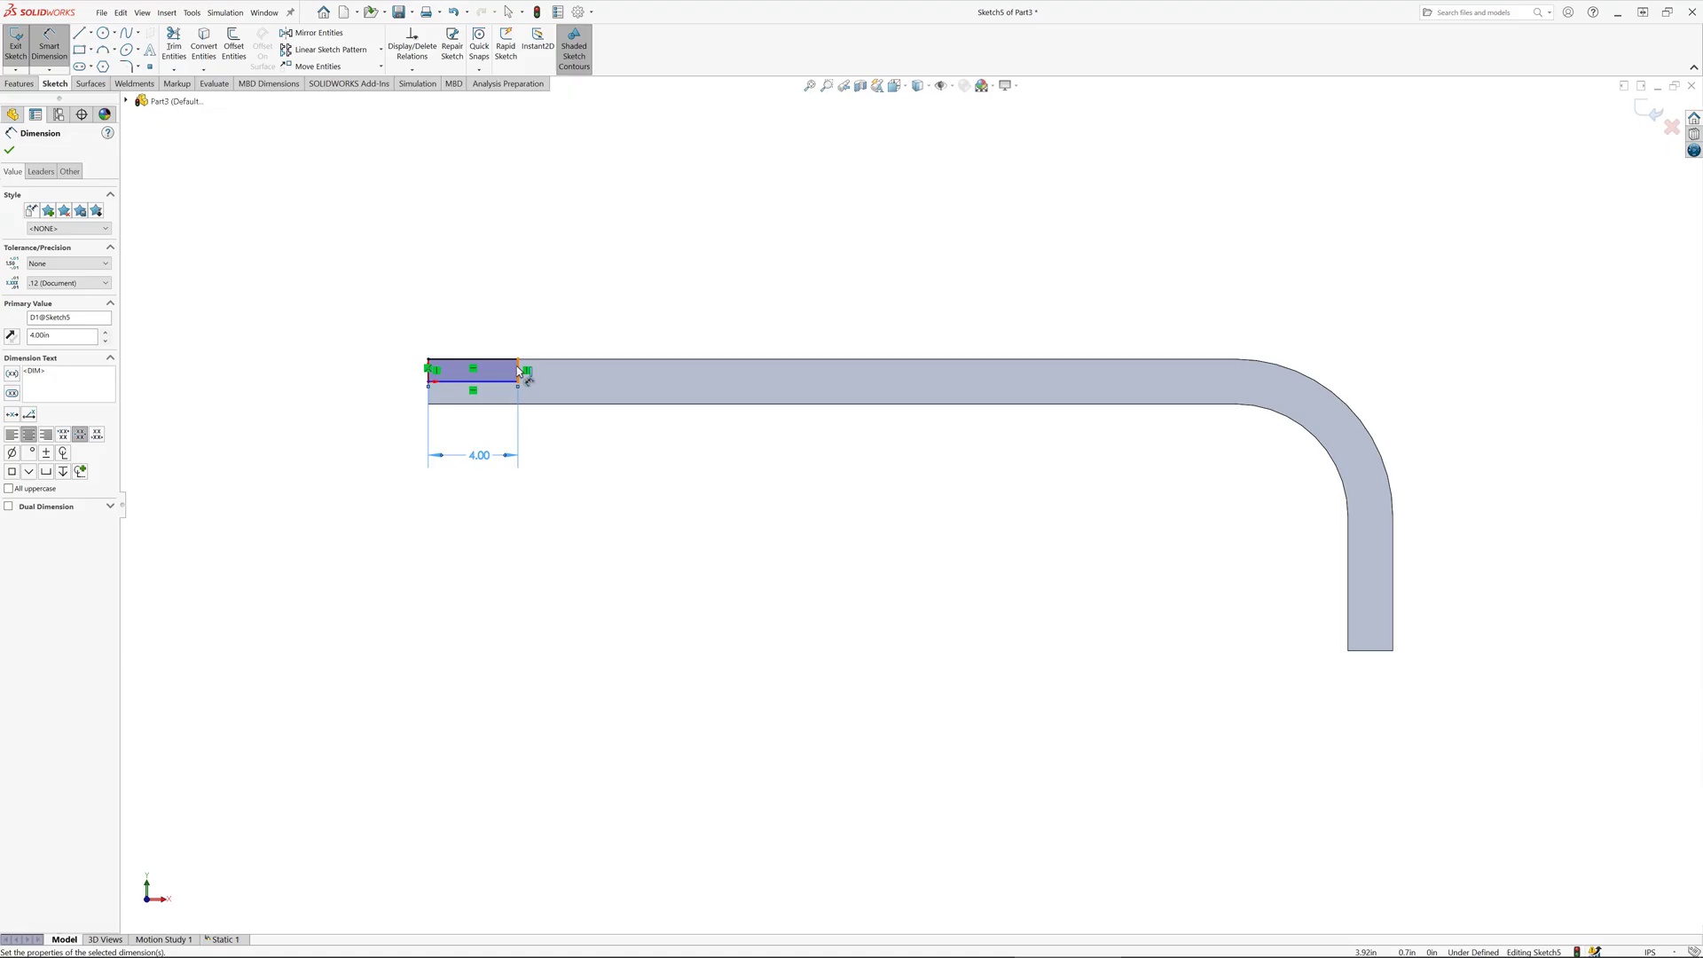
left_click(519, 371)
left_click(603, 371)
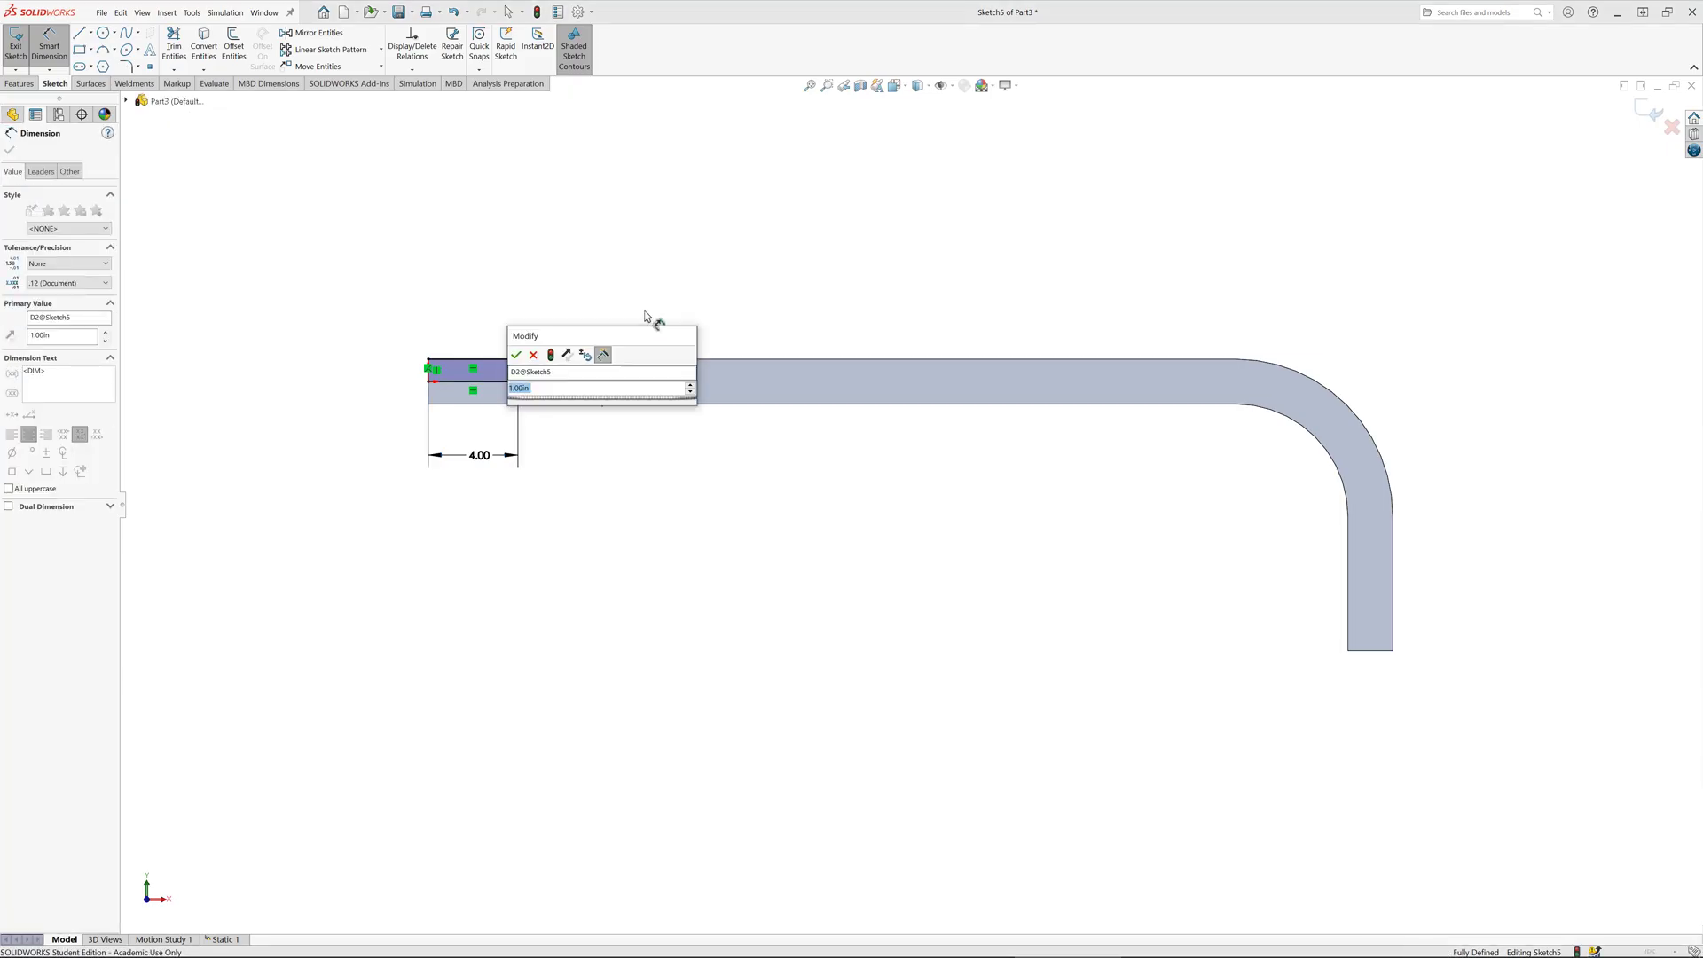
type(".75")
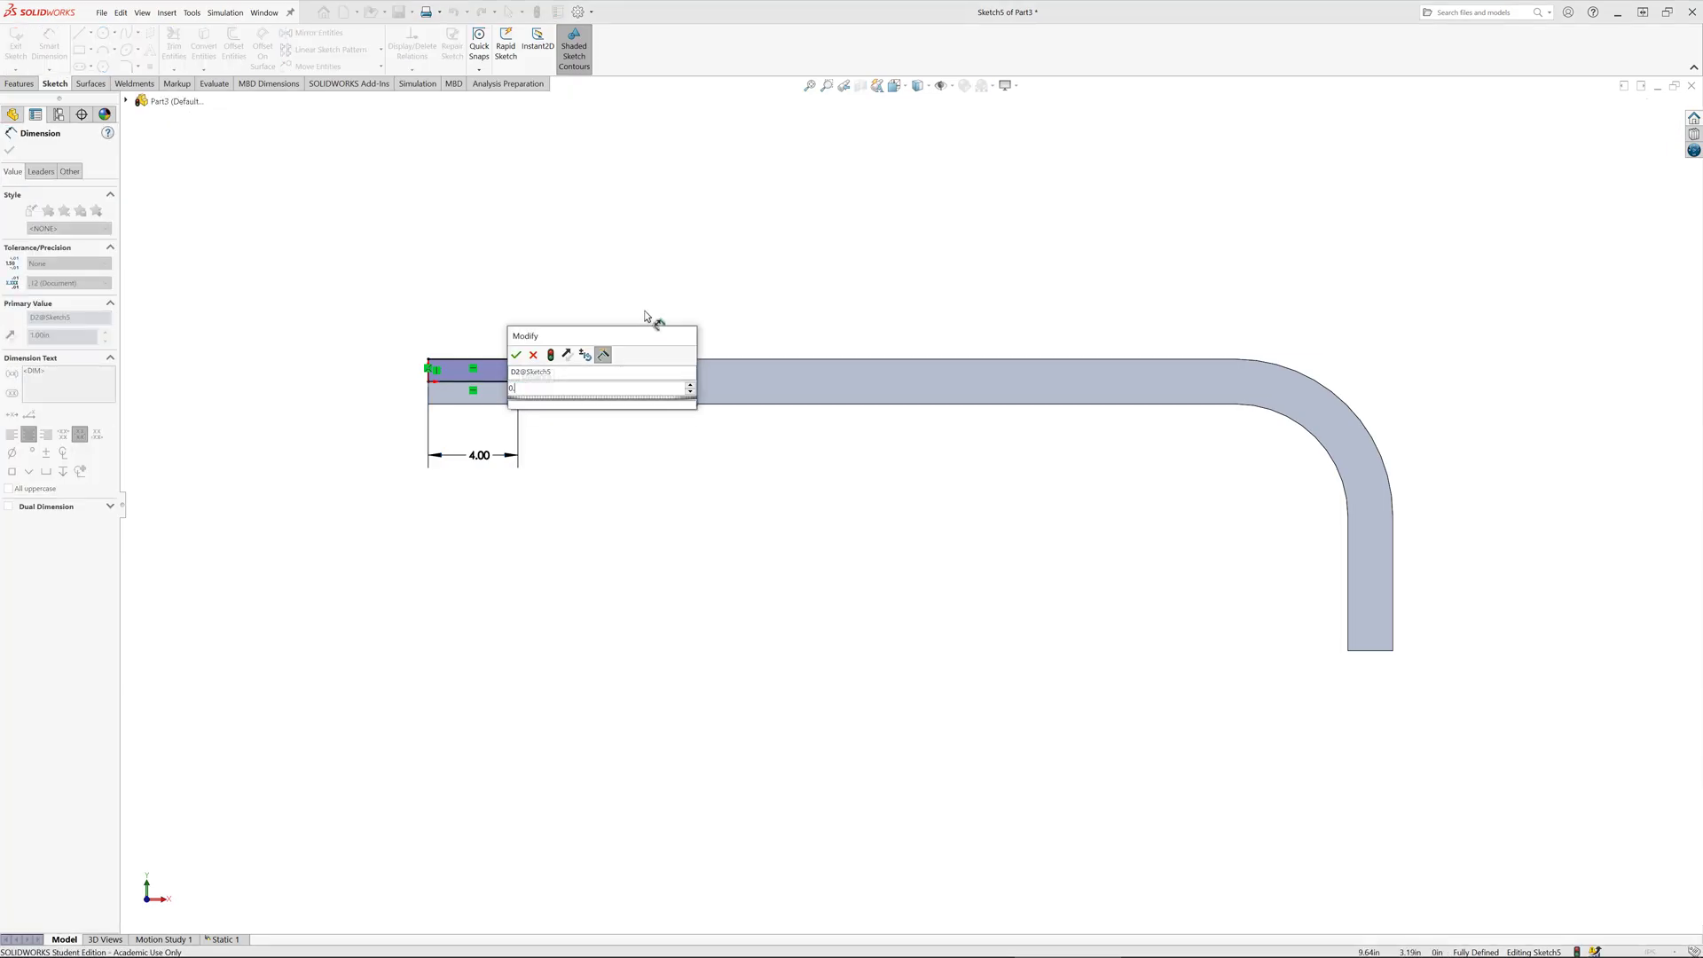
key("Return")
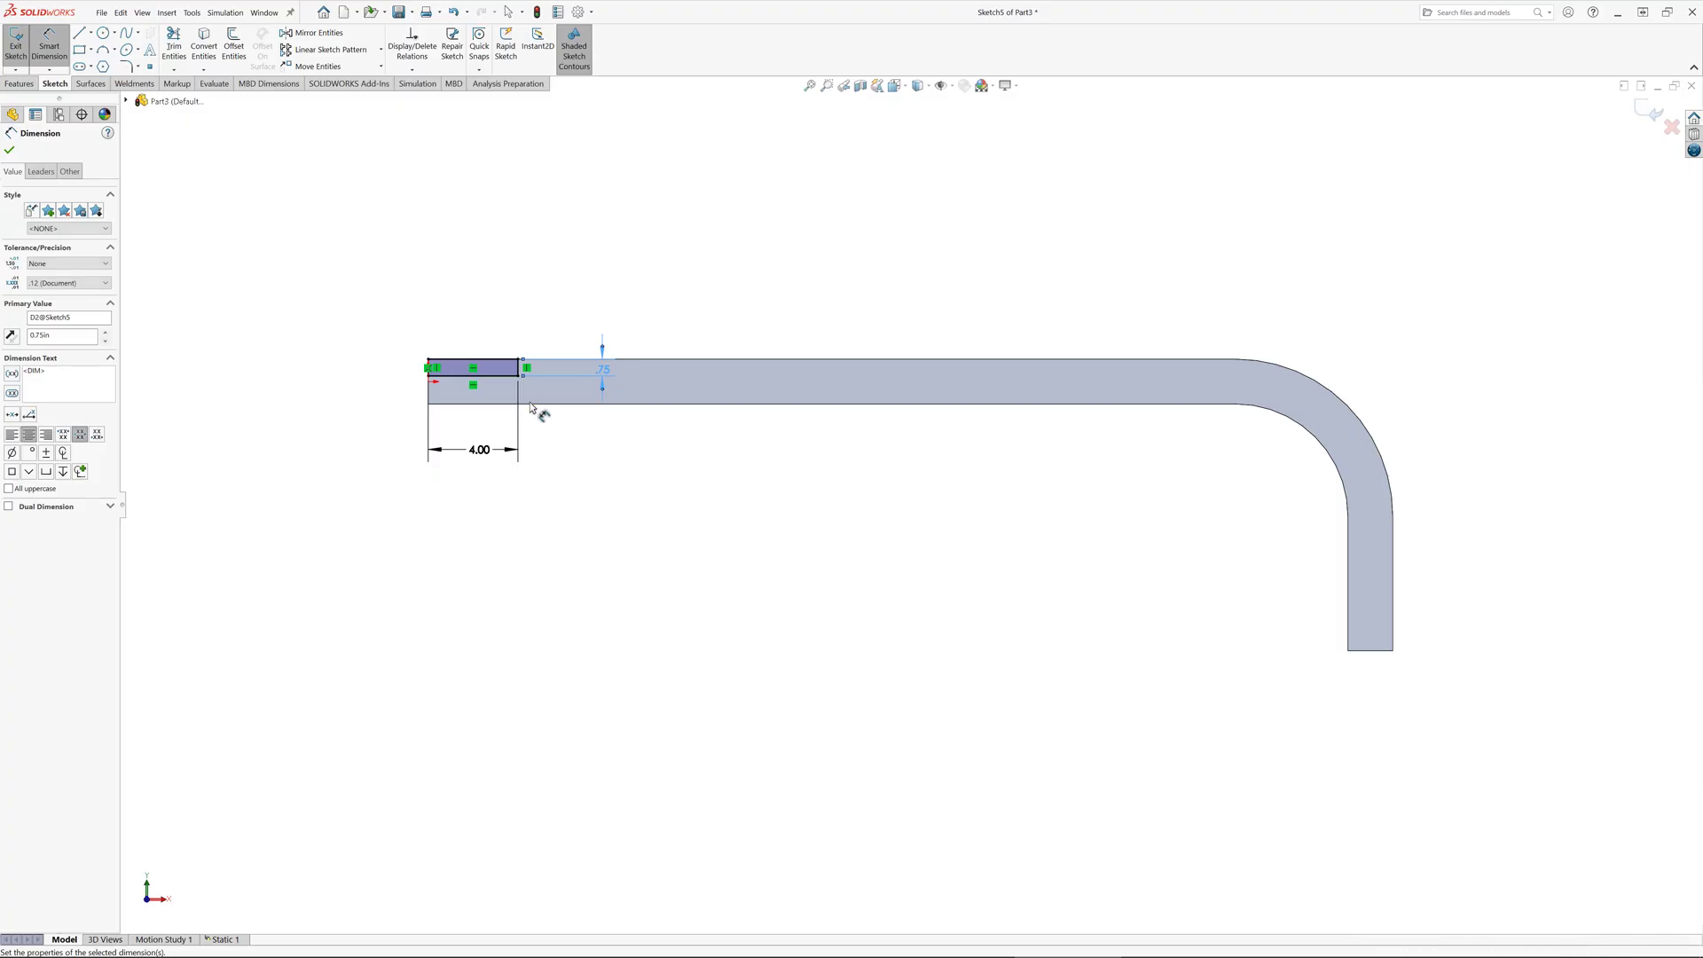
left_click(16, 153)
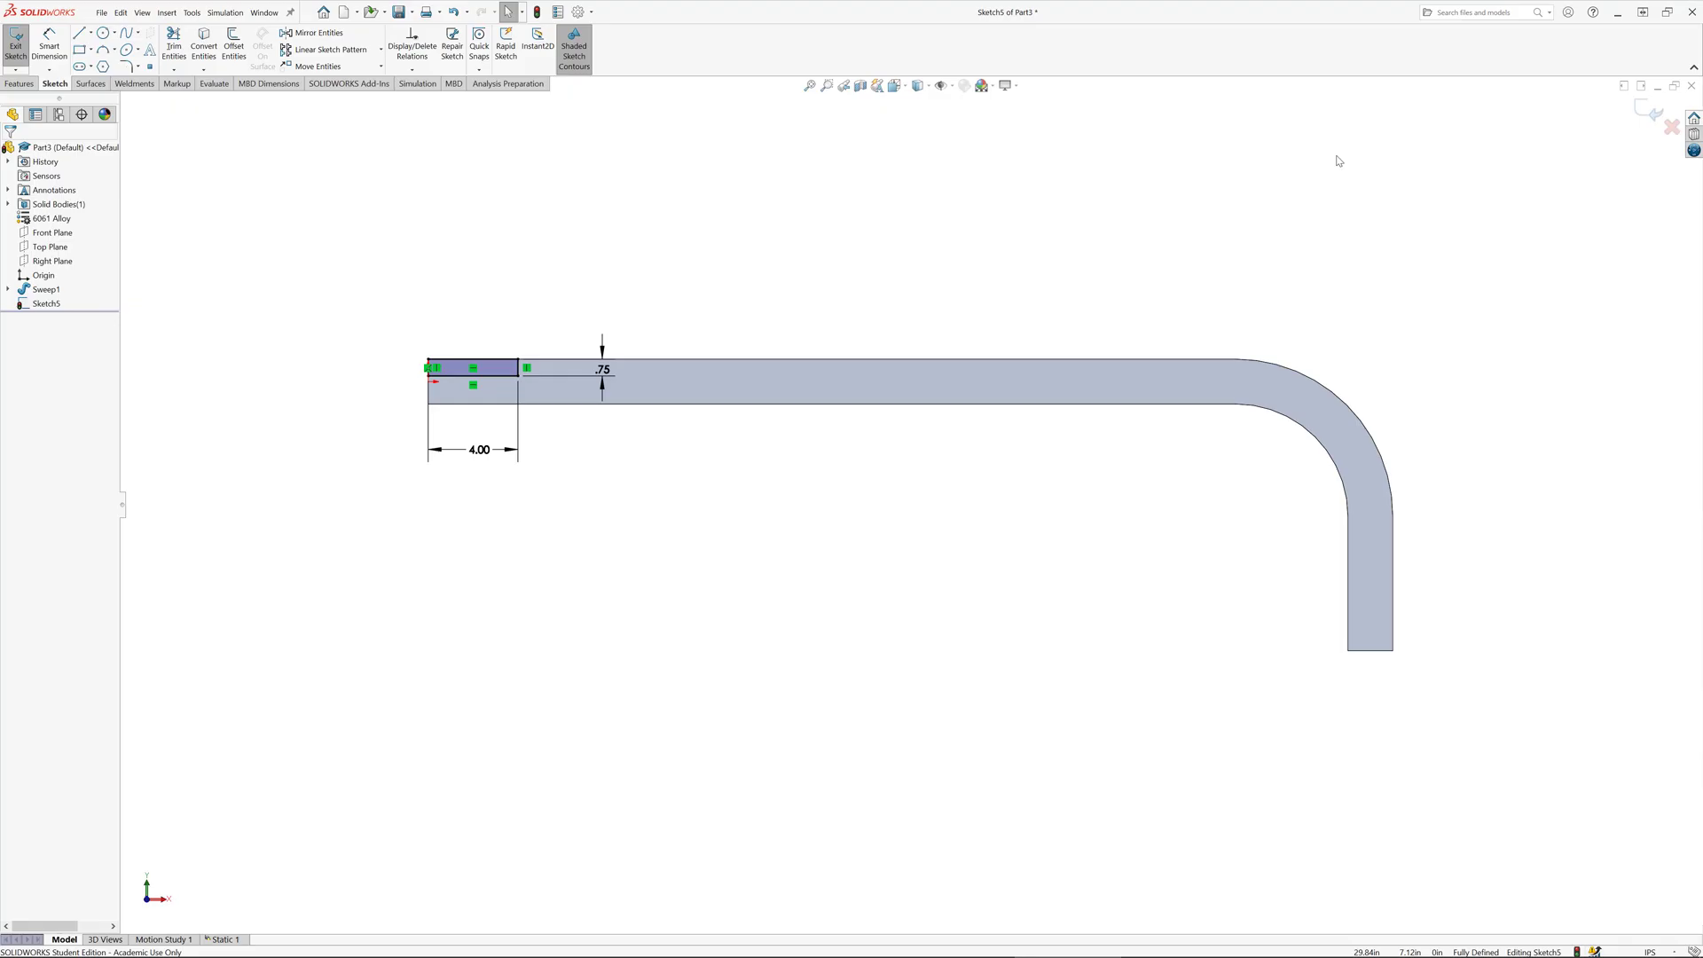
left_click(1648, 114)
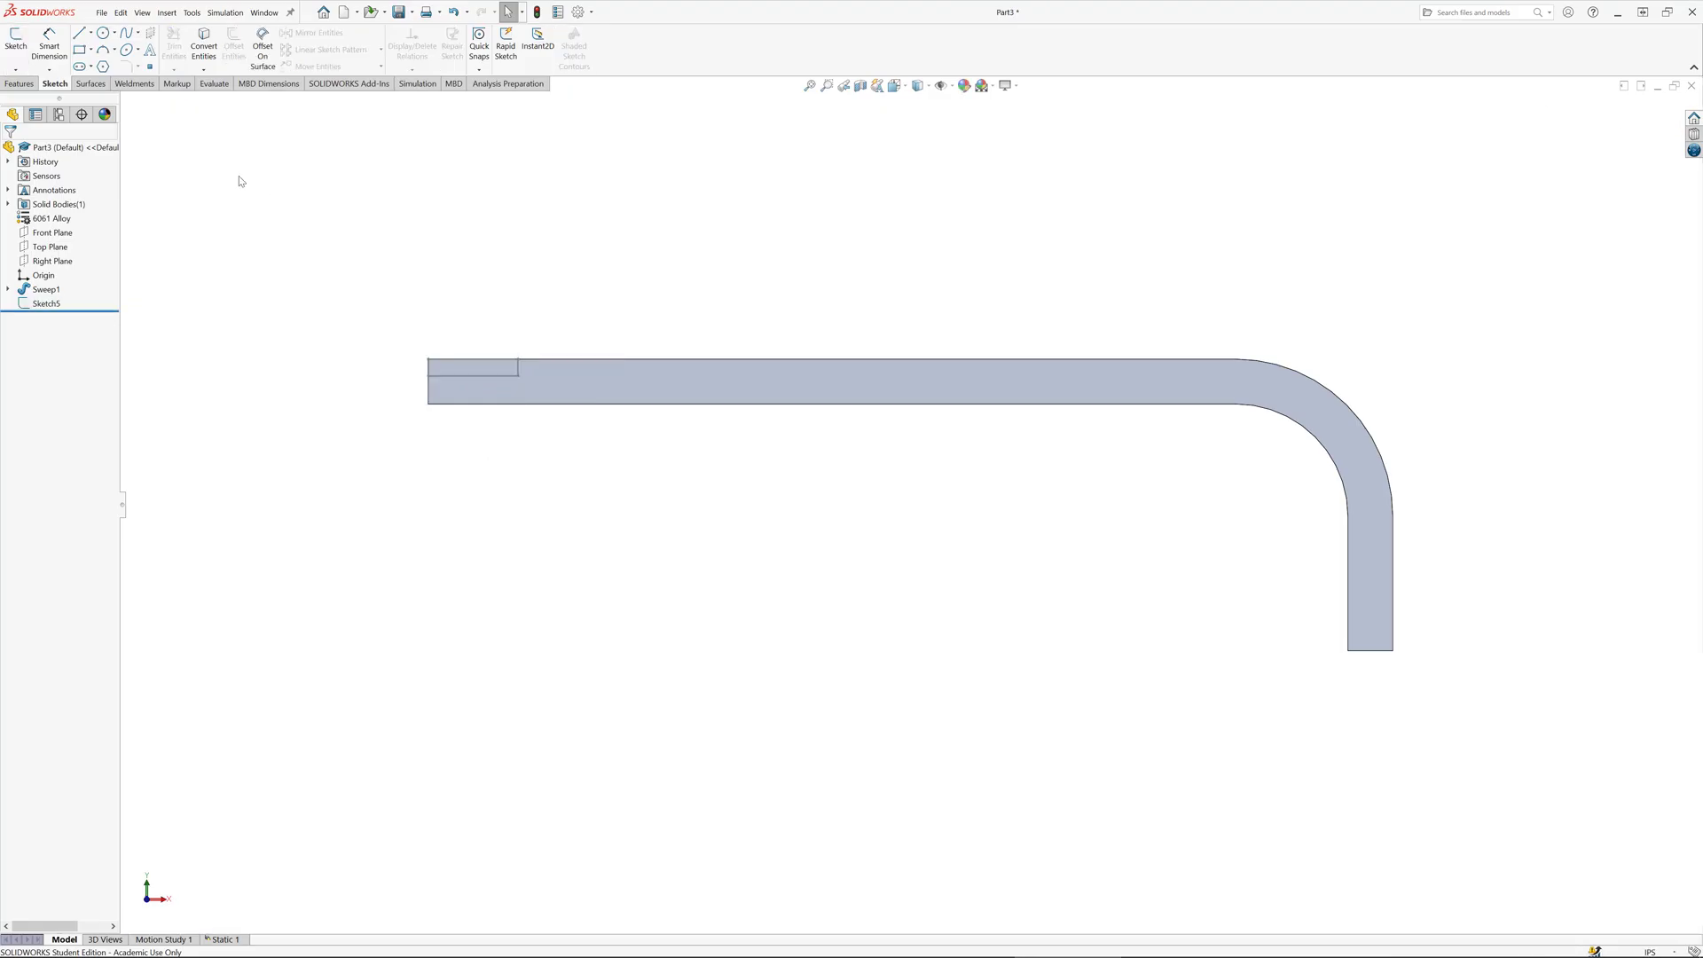
Step: Create Split Line1 projecting Sketch5 onto the bar's long straight face
left_click(167, 12)
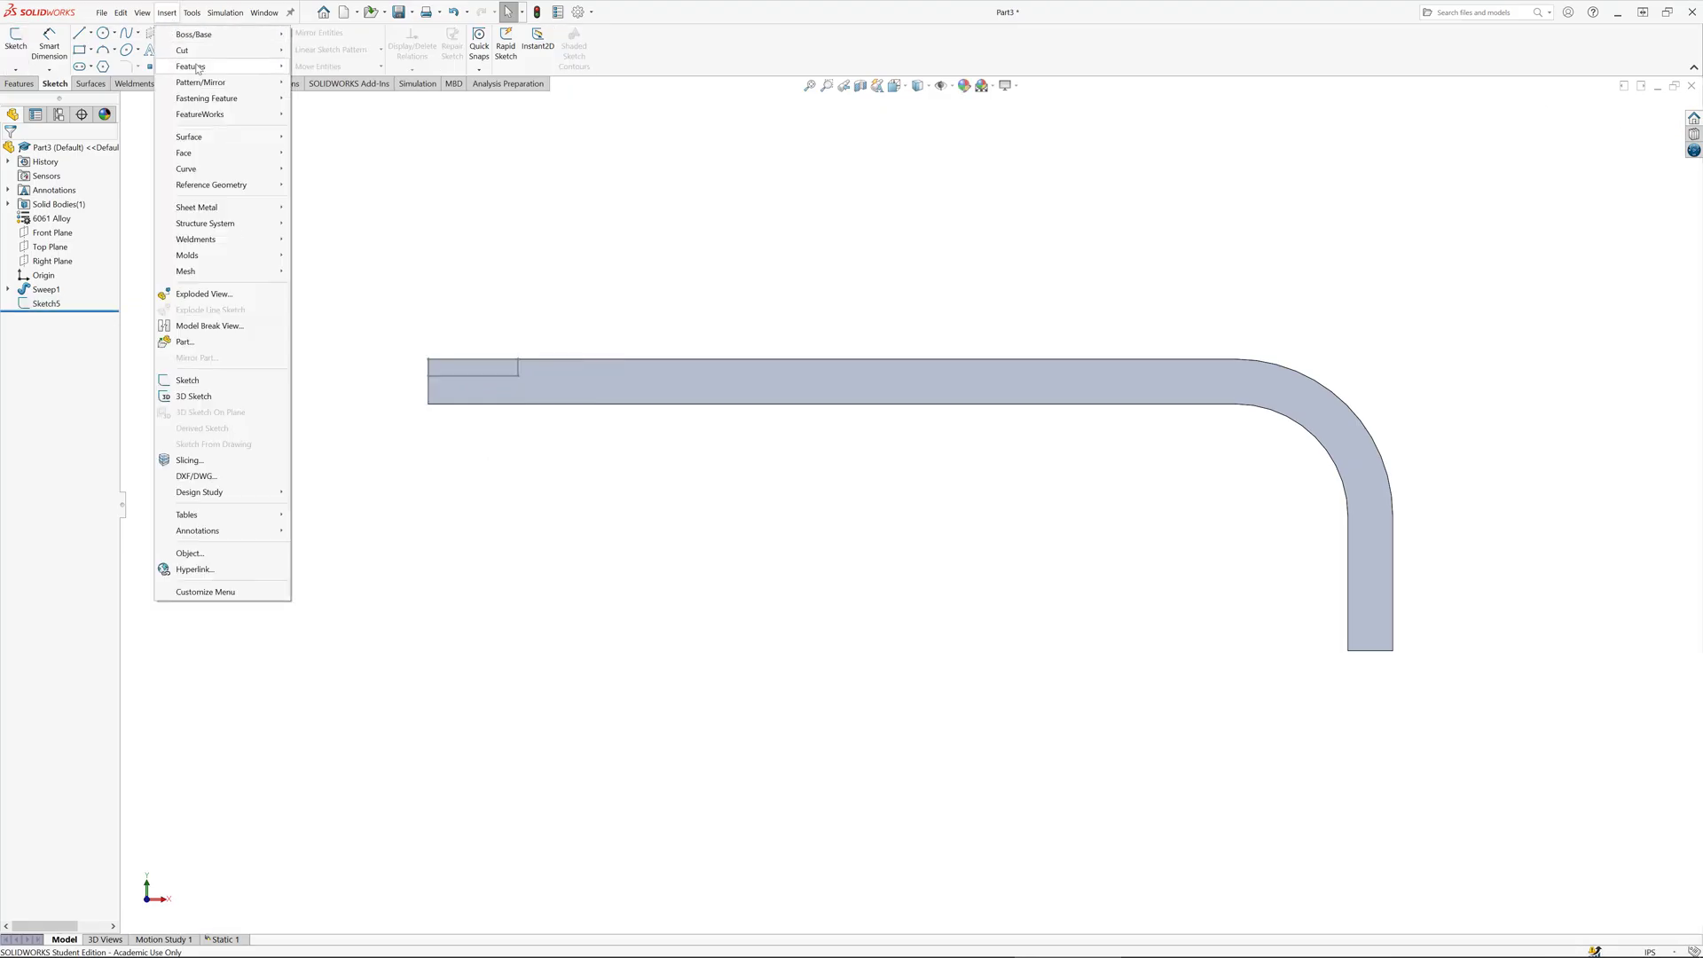
mouse_move(245, 66)
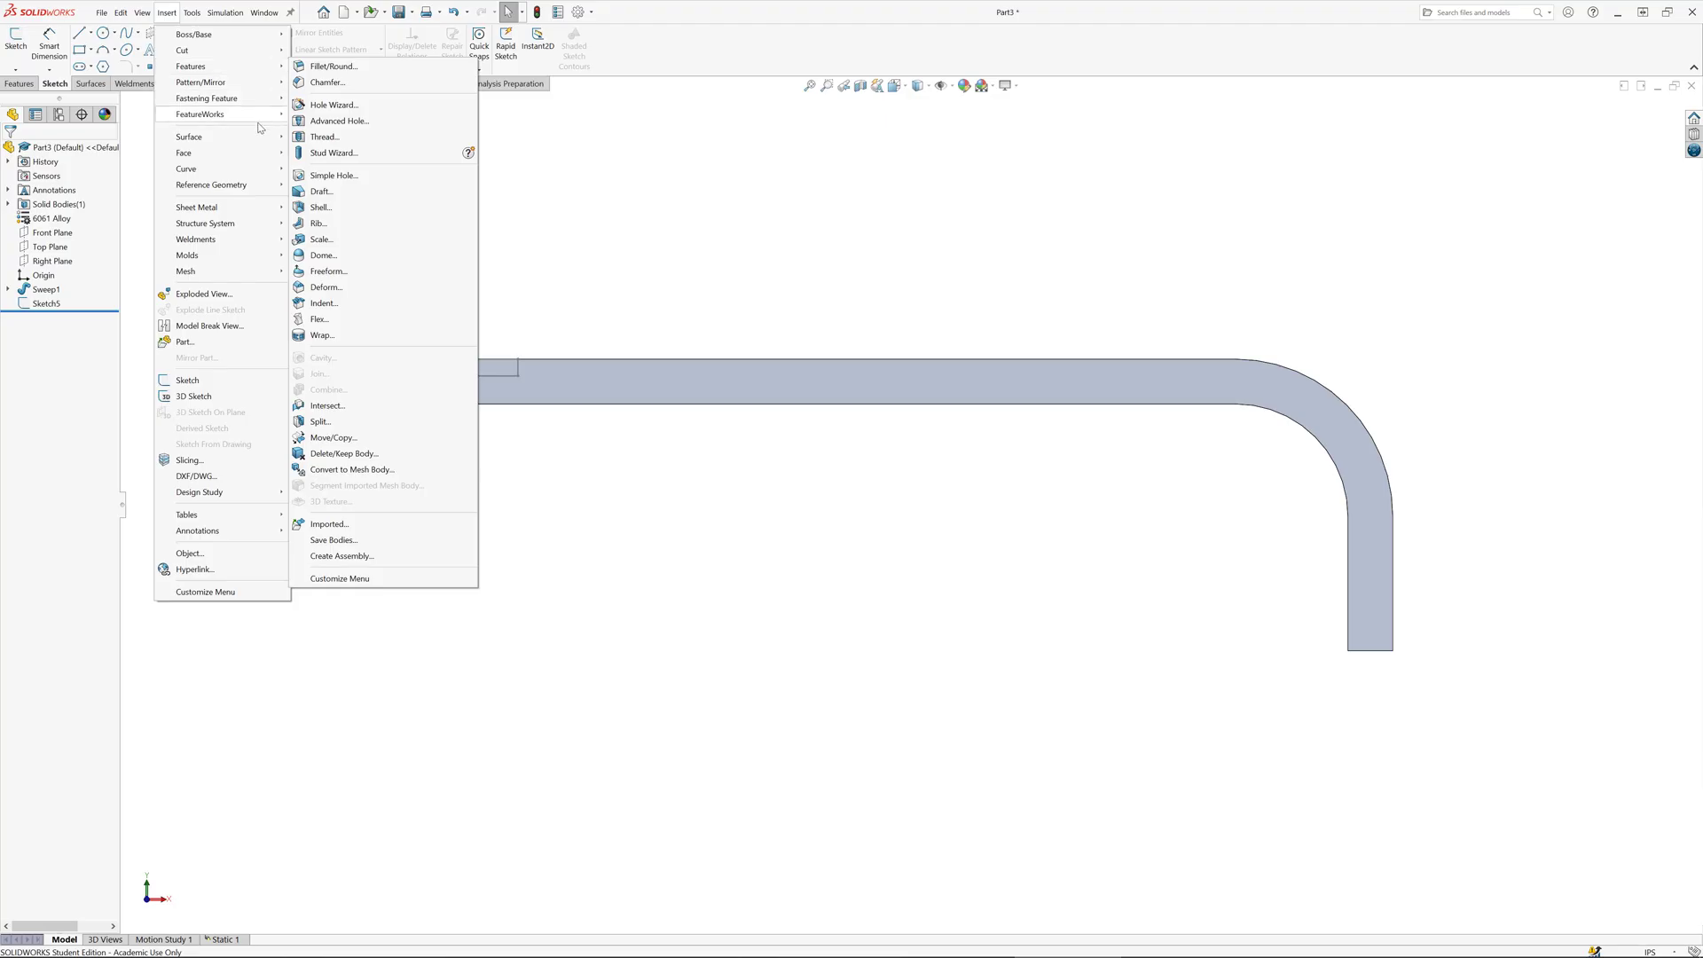
mouse_move(267, 160)
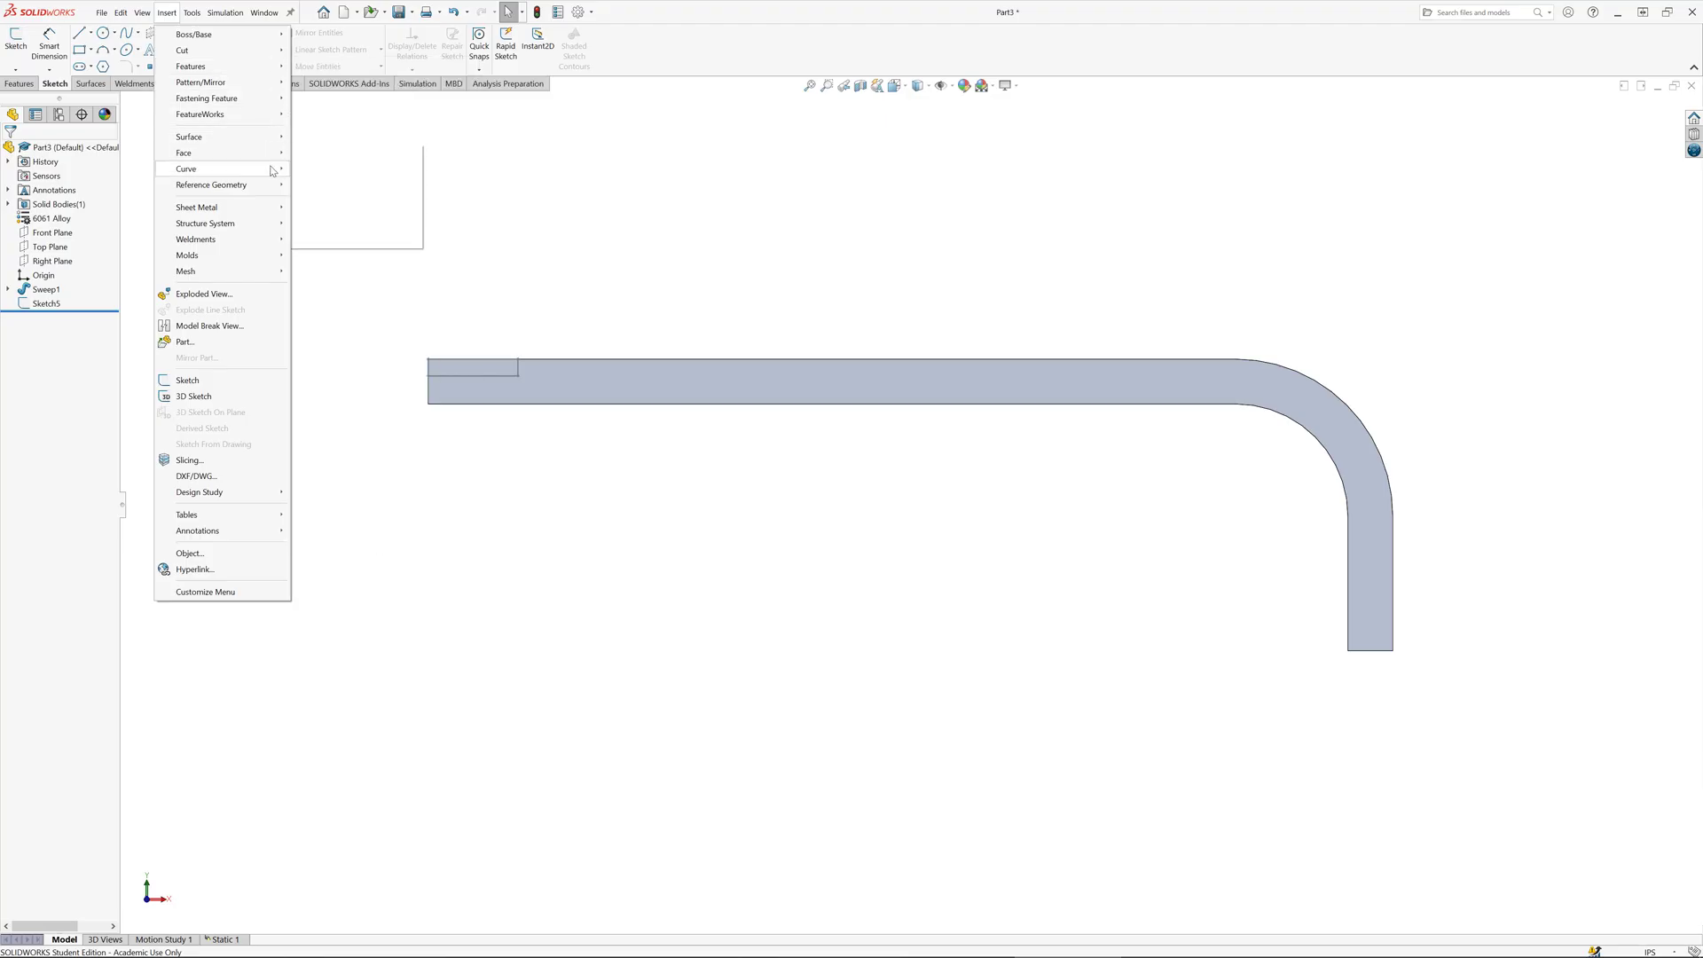
left_click(335, 169)
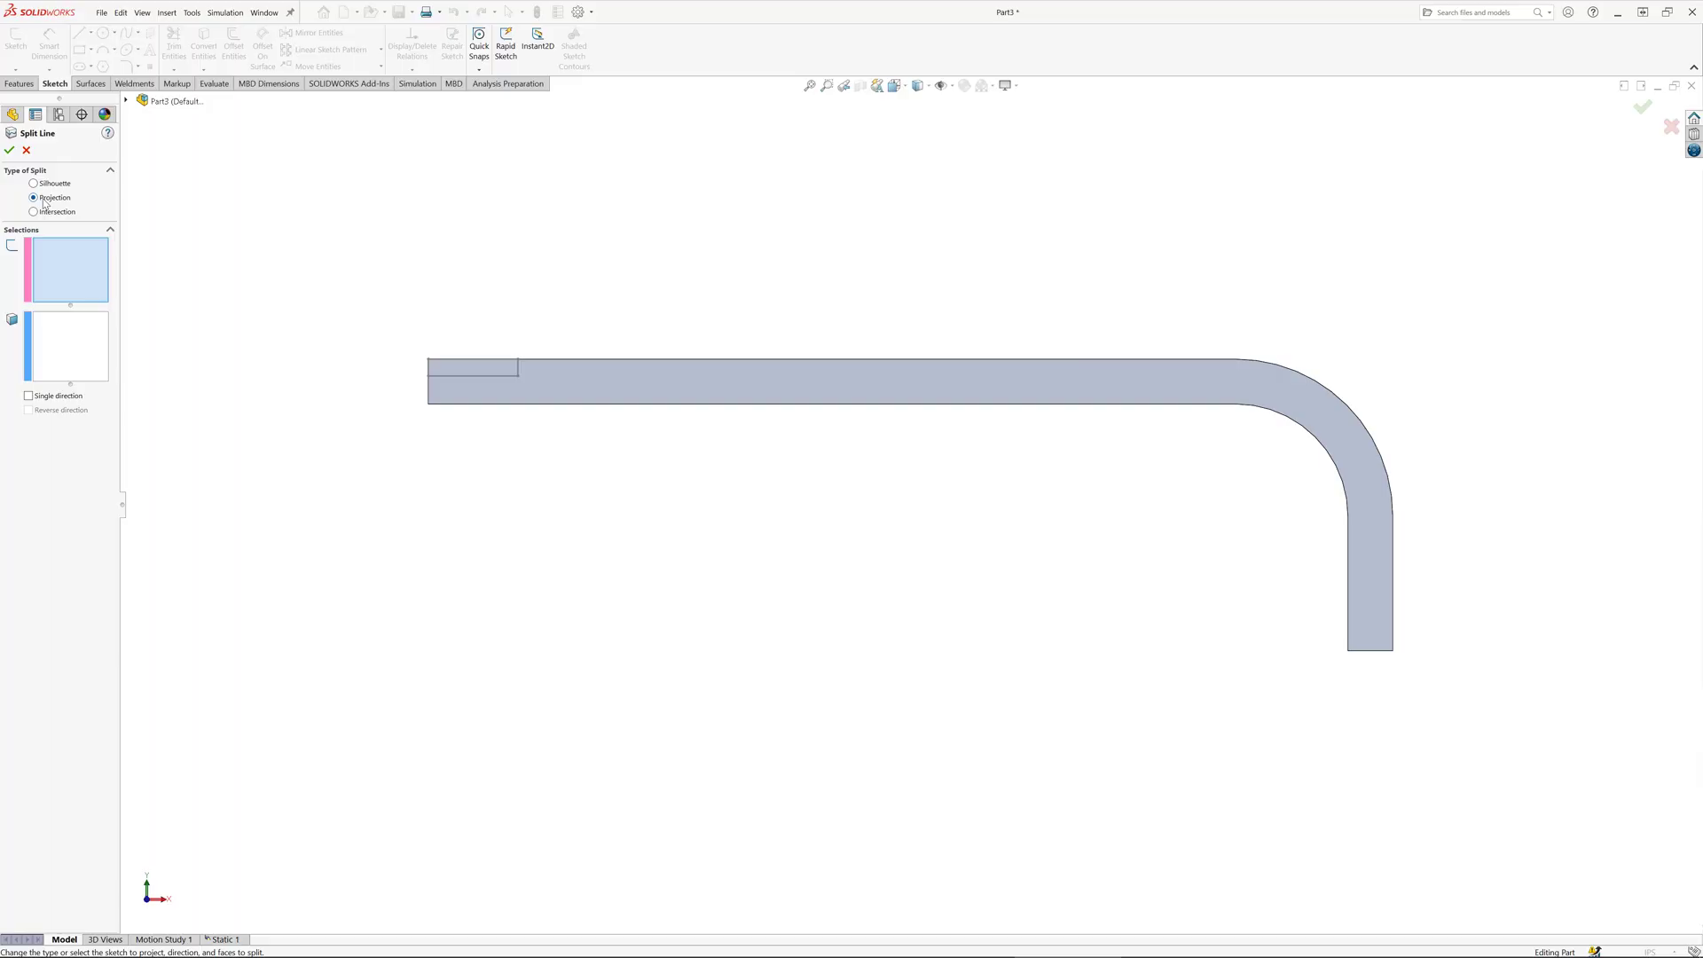
left_click(454, 377)
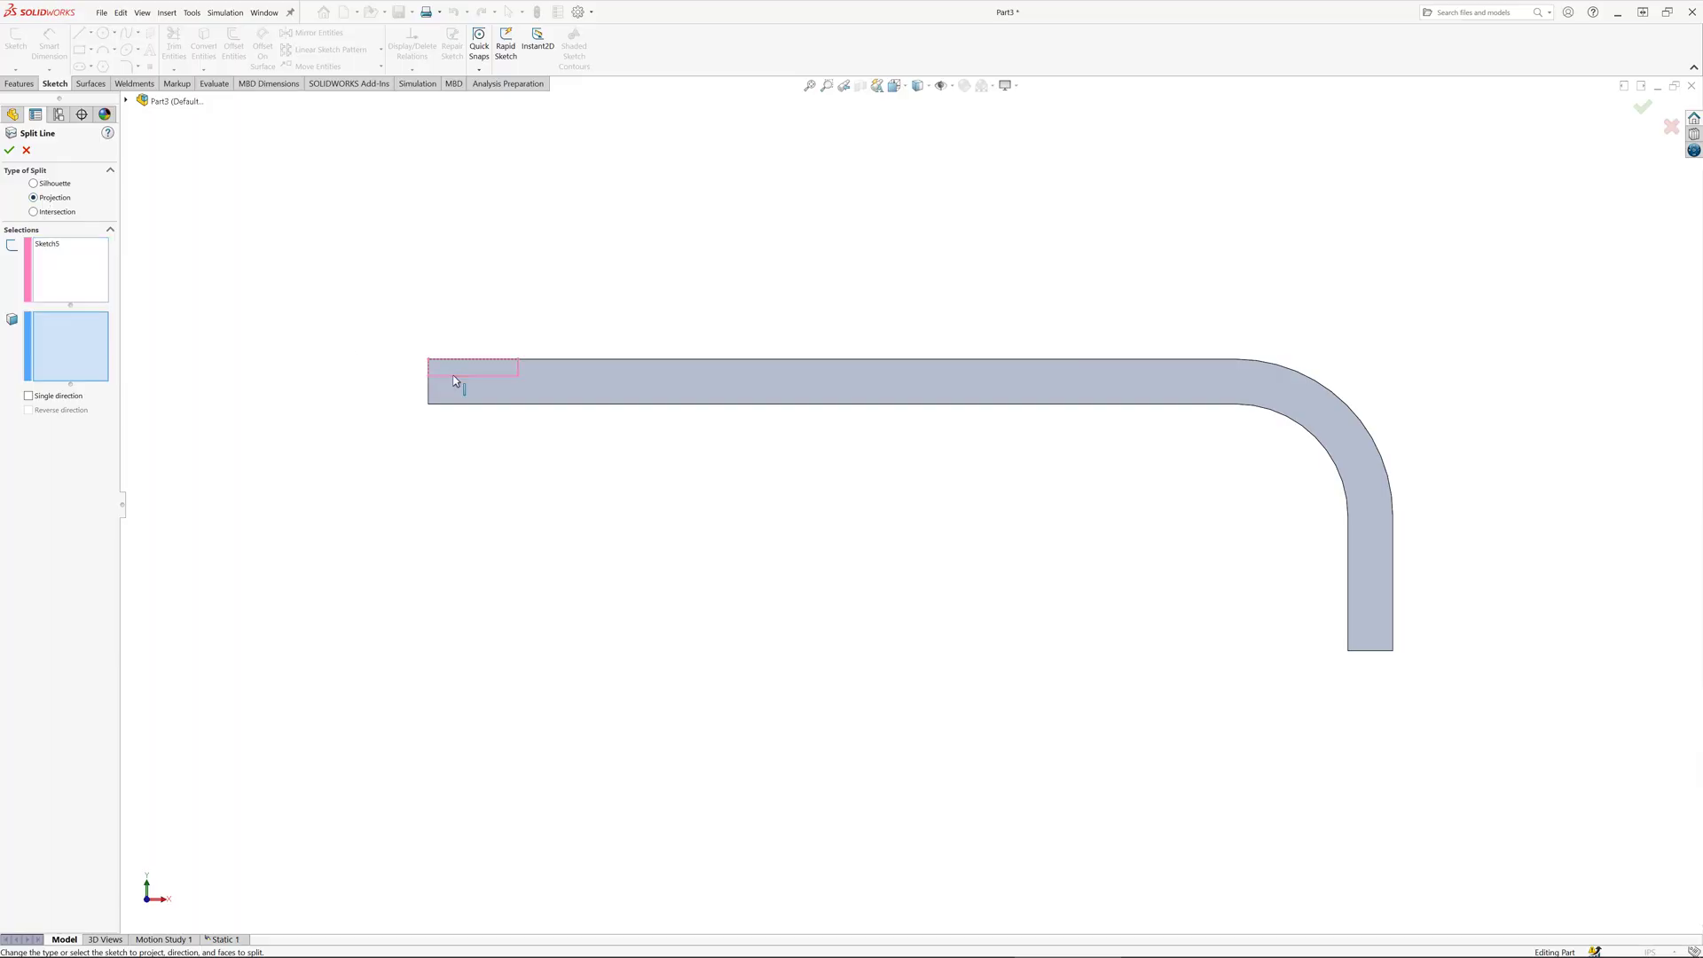
left_click(624, 403)
right_click(624, 403)
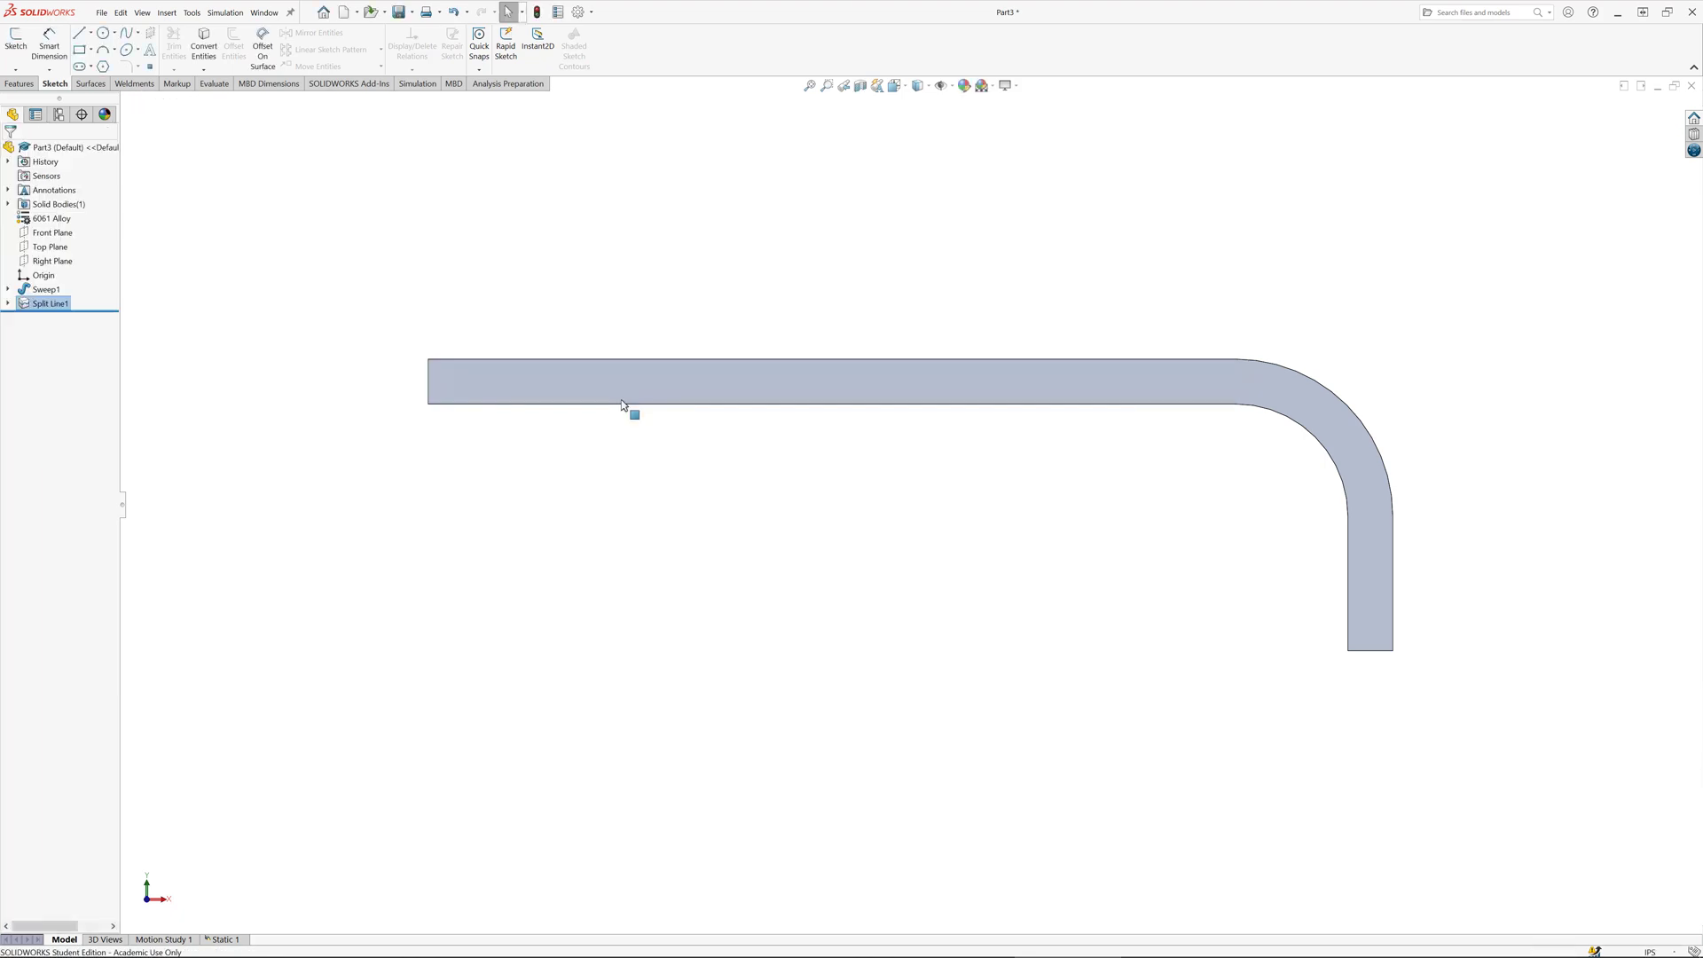
left_click(479, 374)
Step: Inspect the new split face from an angled view, then switch to the Static 1 study
left_click(536, 460)
left_click(540, 384)
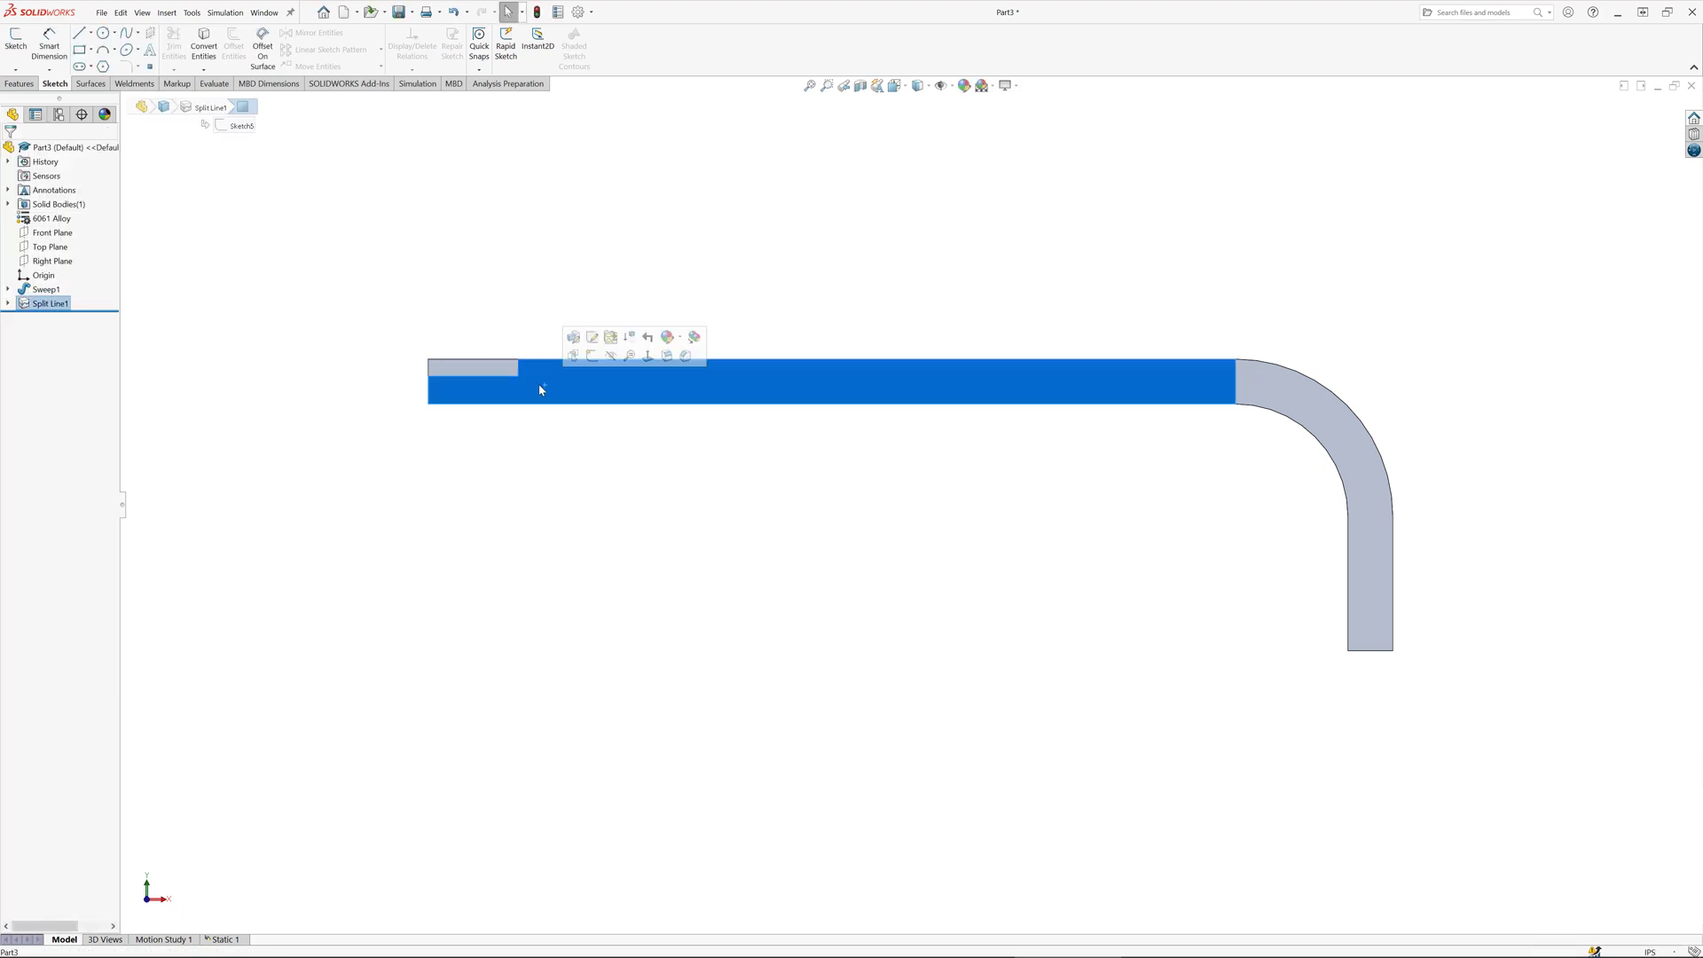
left_click(515, 457)
middle_click_drag(578, 437, 517, 487)
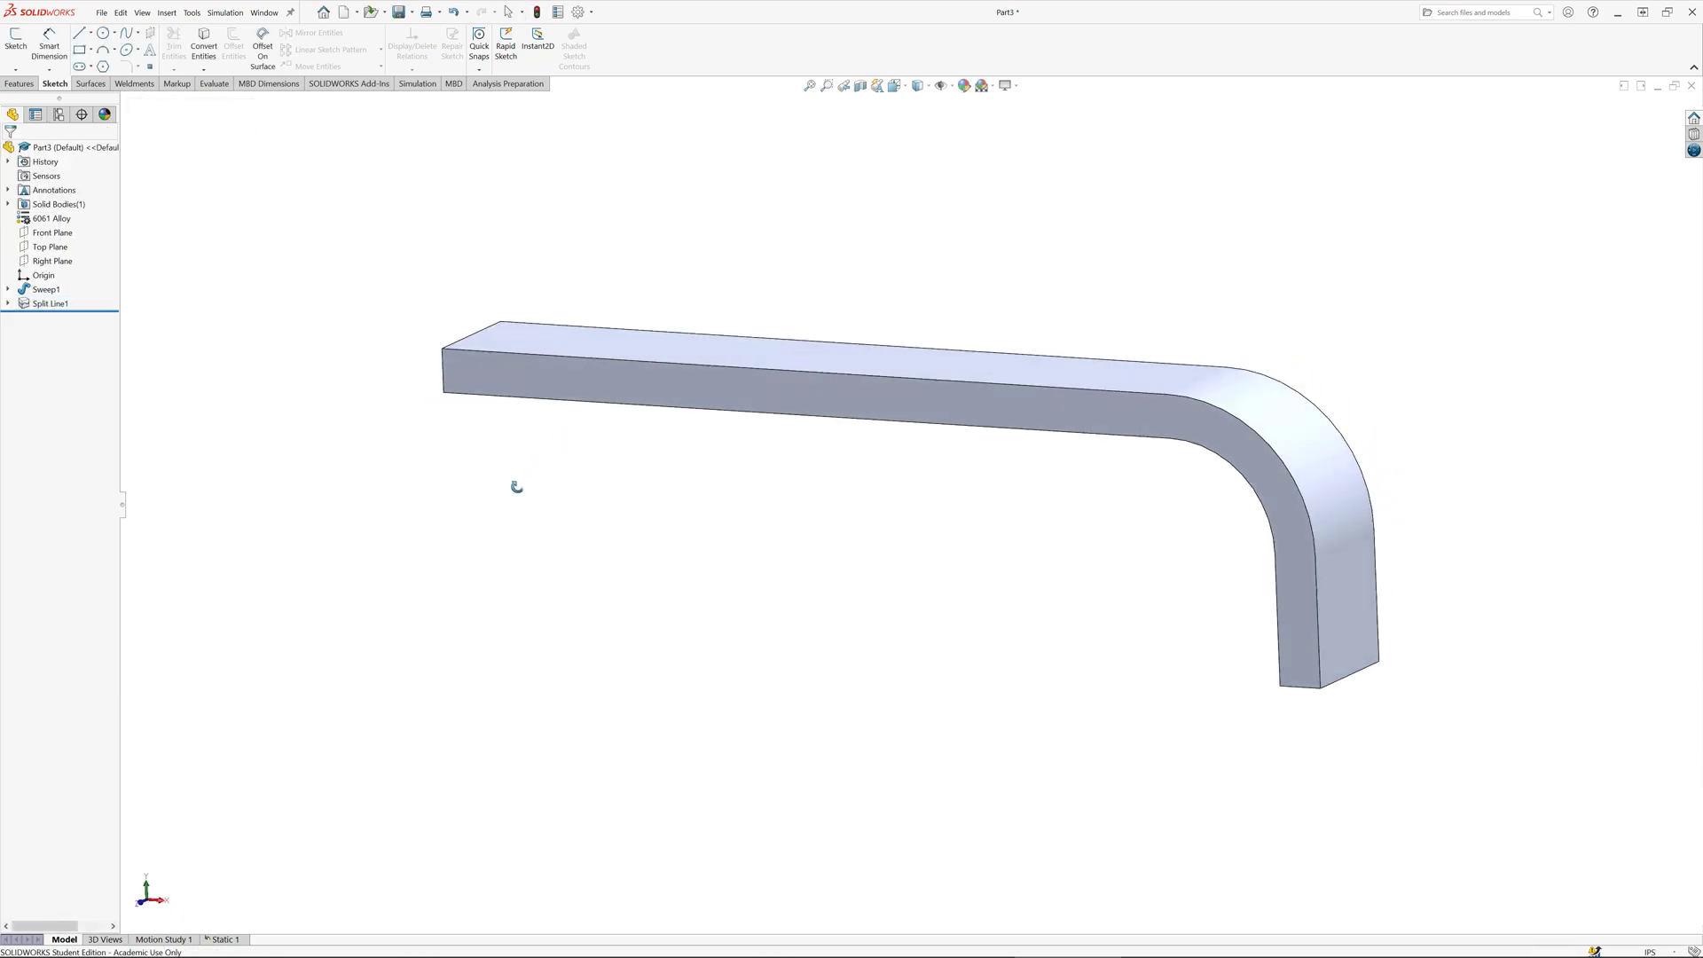
left_click(575, 377)
left_click(510, 362)
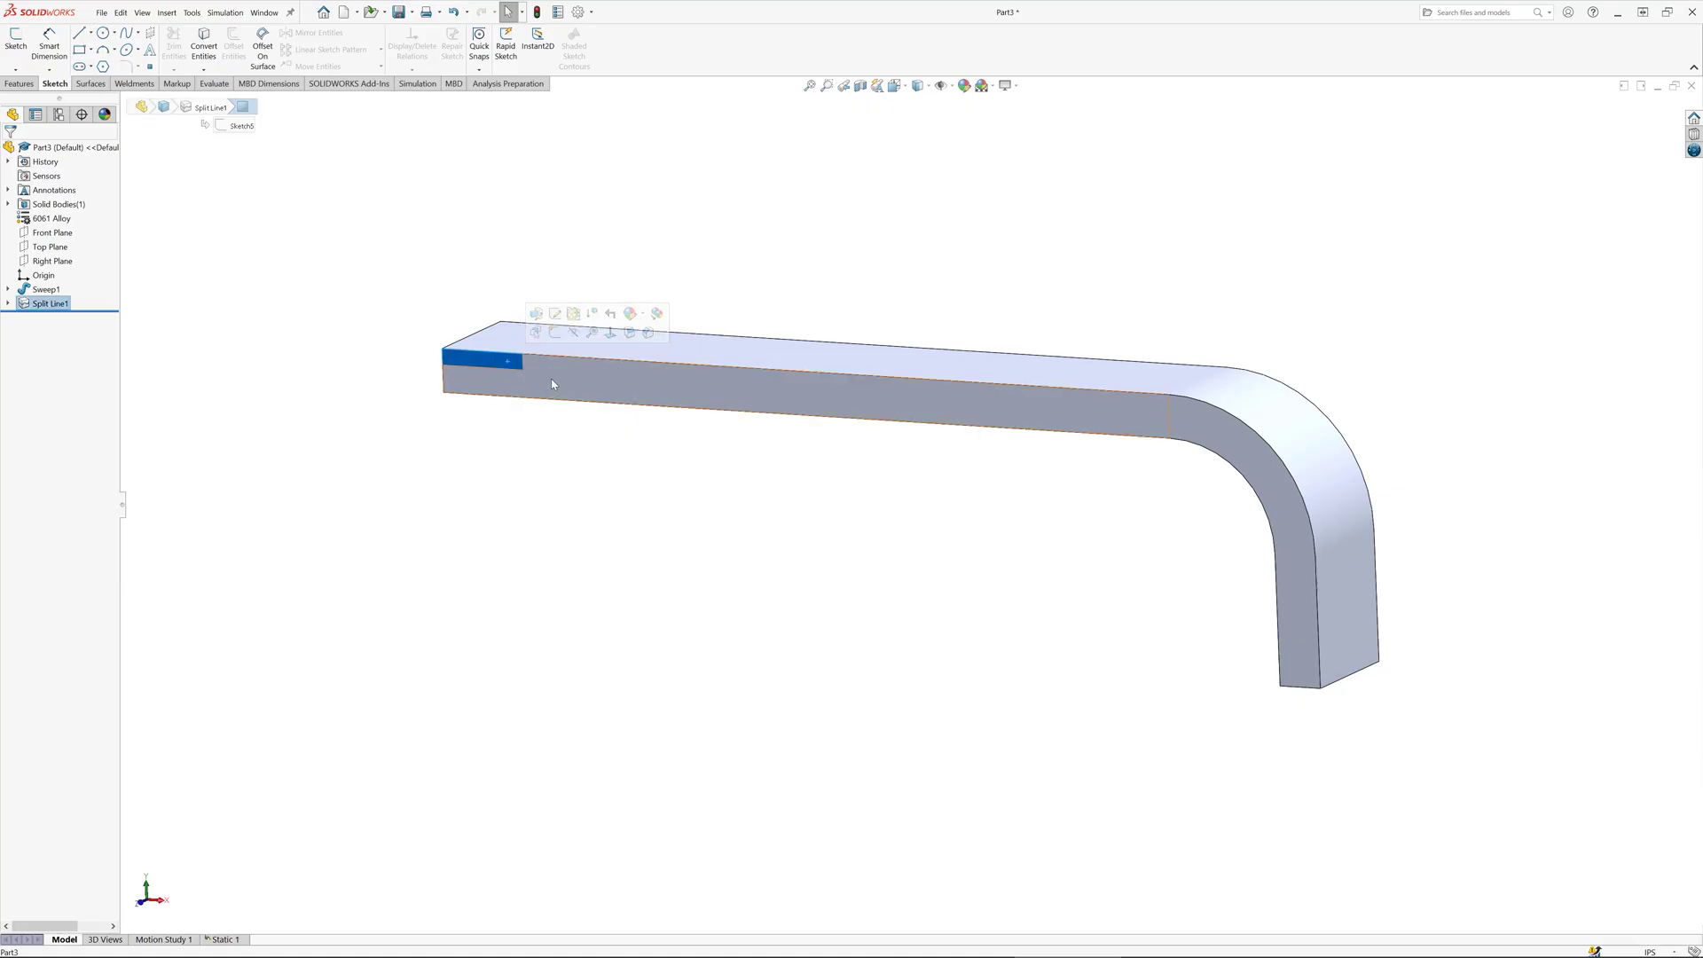
left_click(520, 374)
left_click(518, 363)
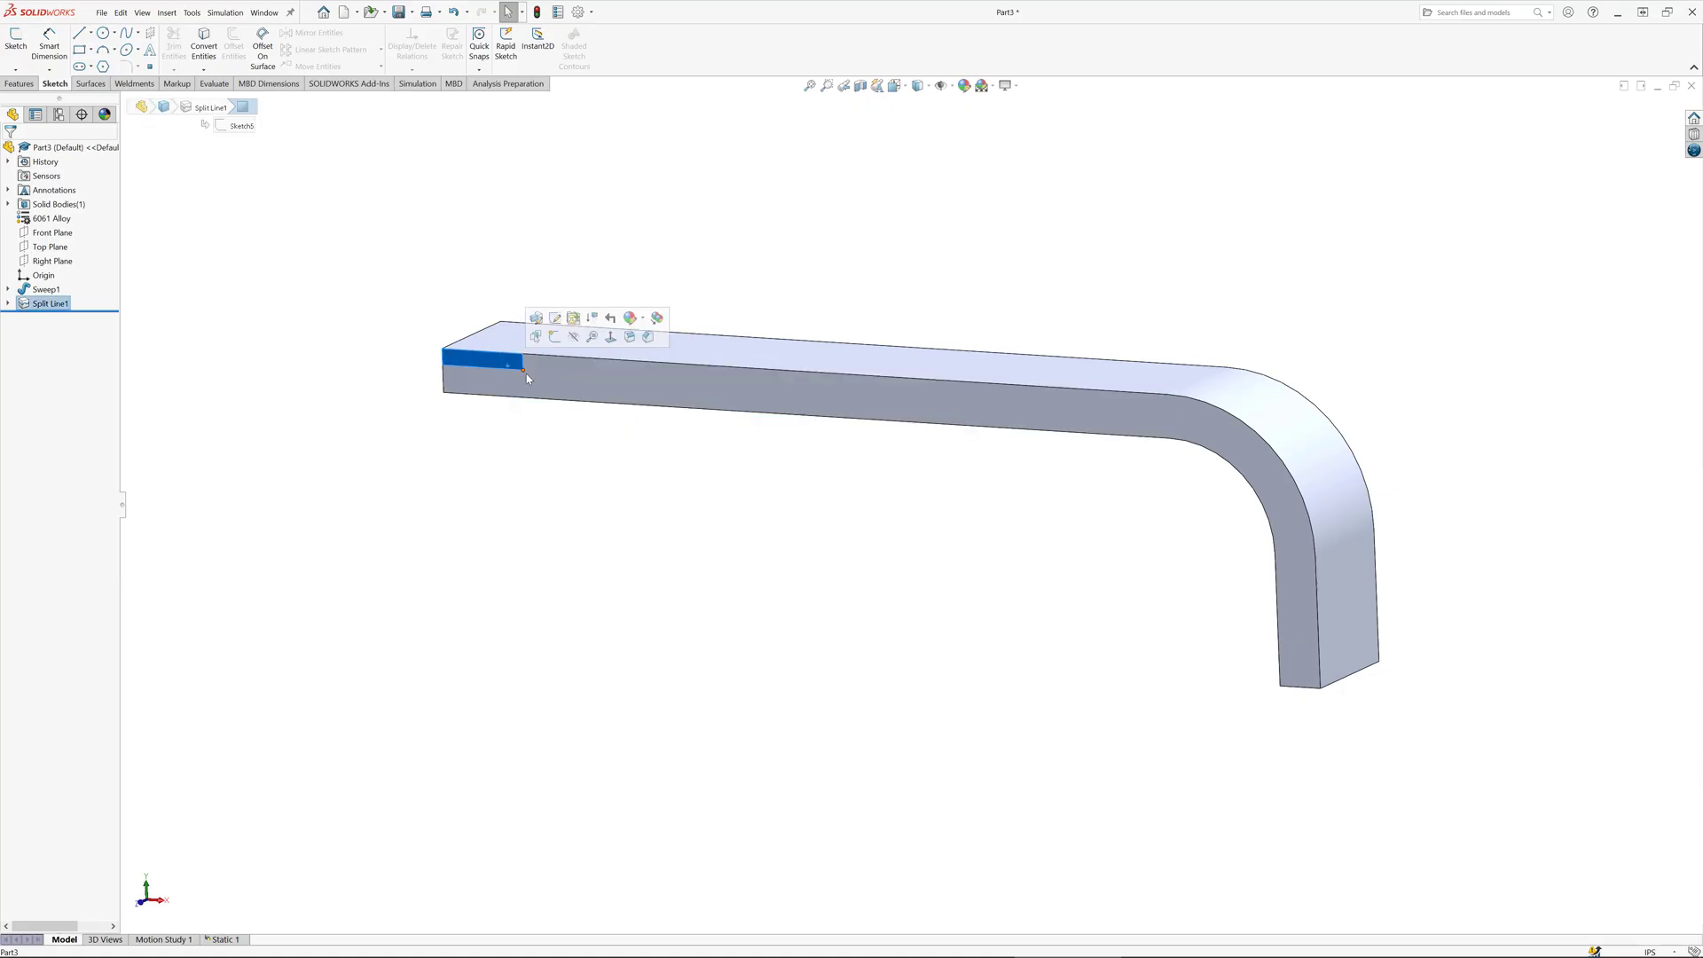
left_click(409, 540)
left_click(222, 939)
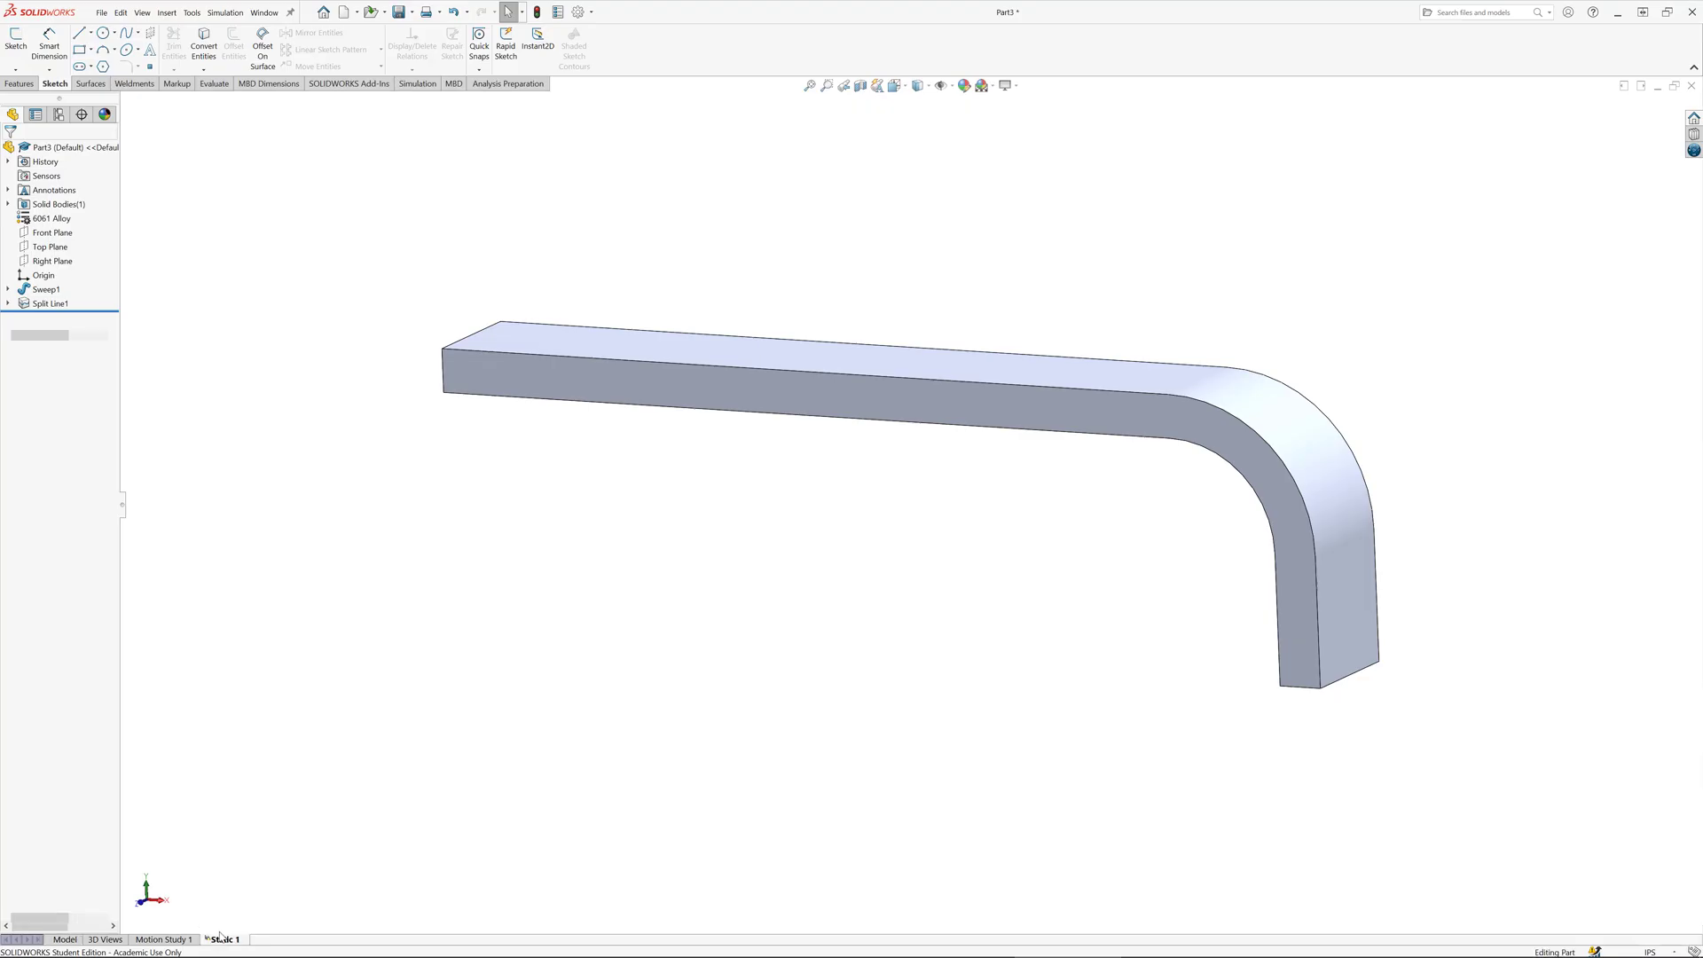
Step: Create a new mesh including the split face and show von Mises stress, peaking at 3,516.5 psi
left_click(278, 70)
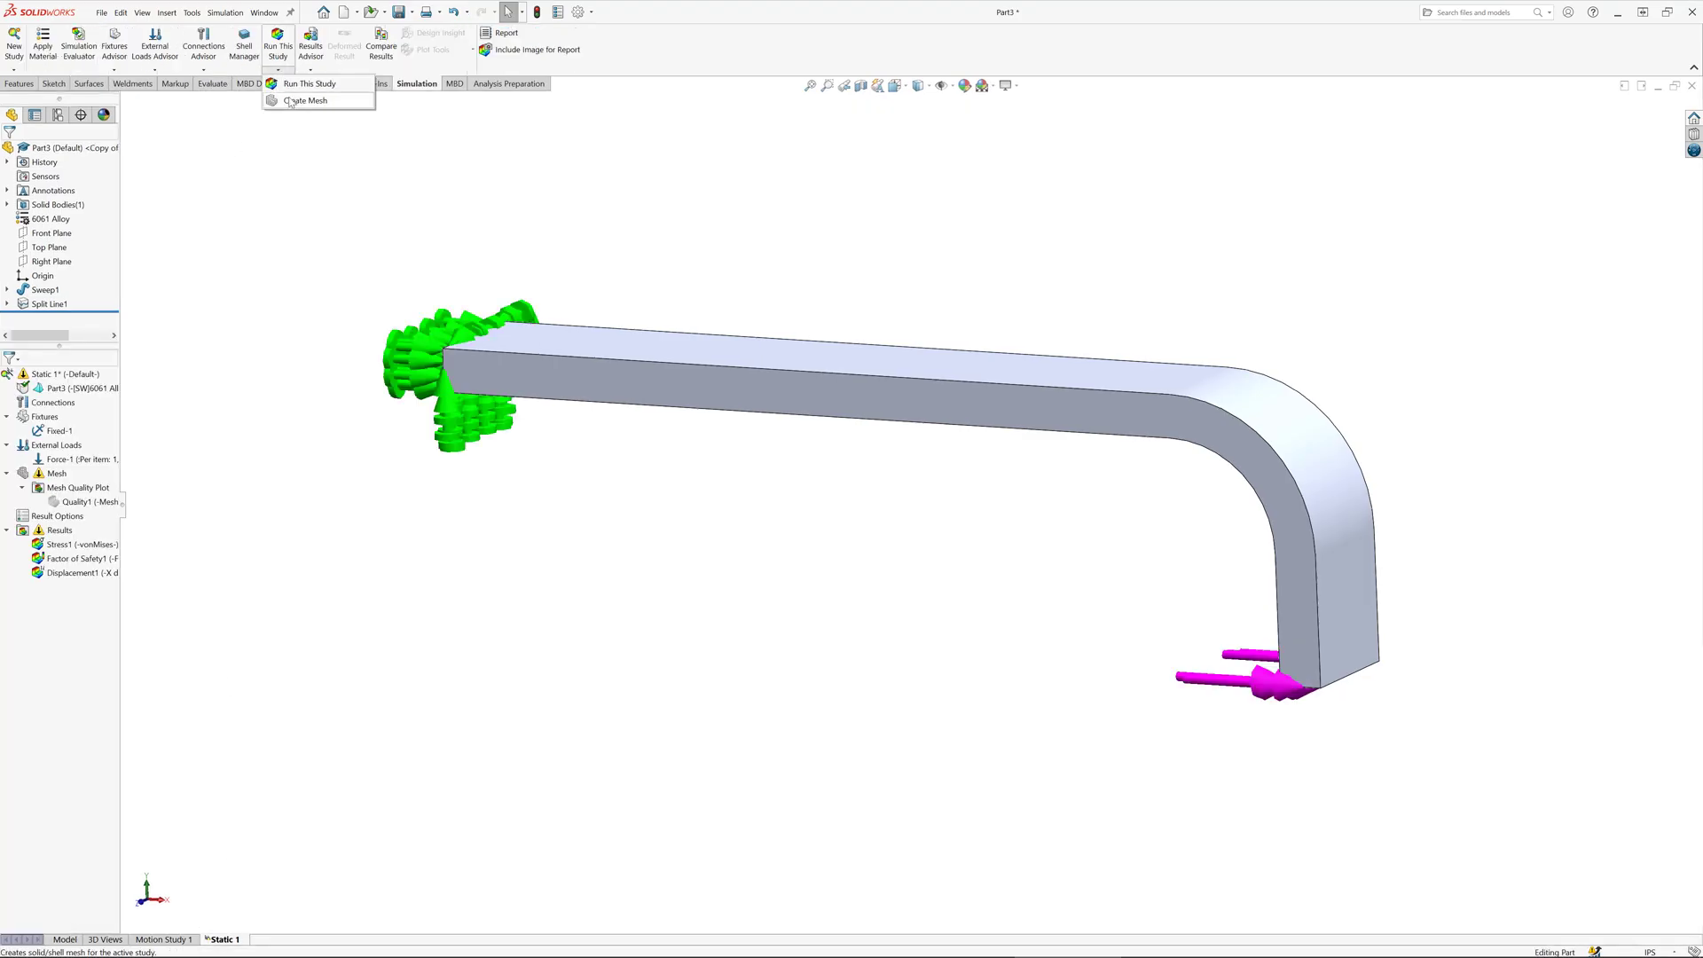
left_click(305, 100)
left_click(10, 151)
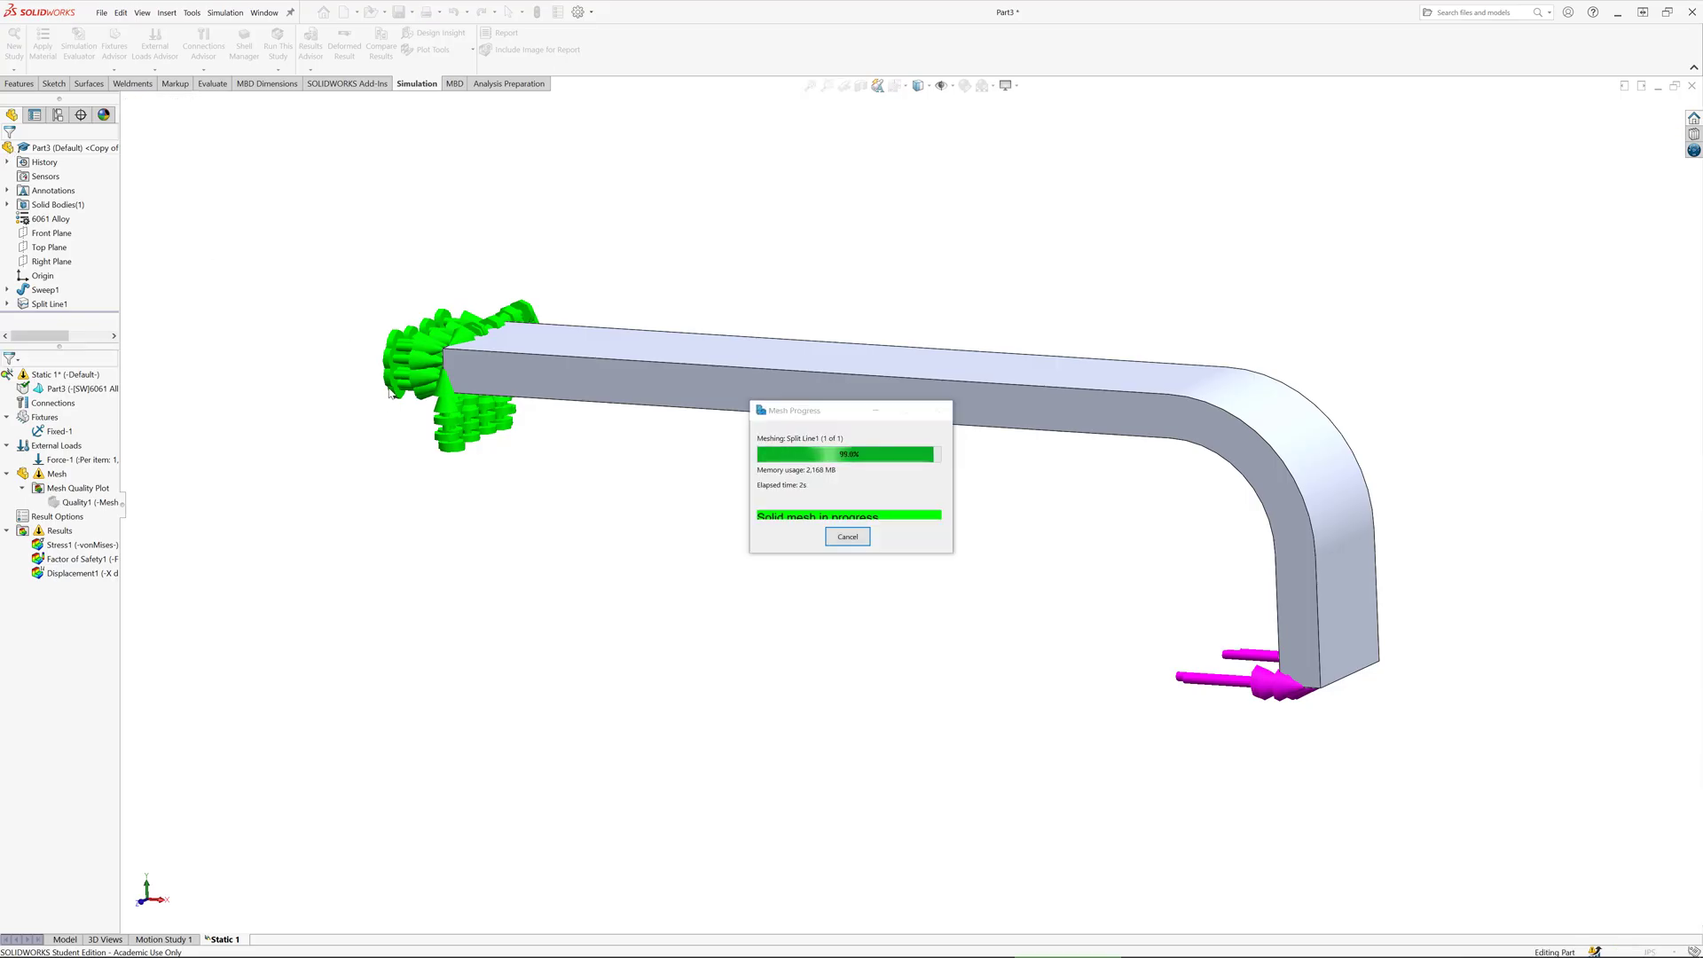
scroll(497, 395, "down", 5)
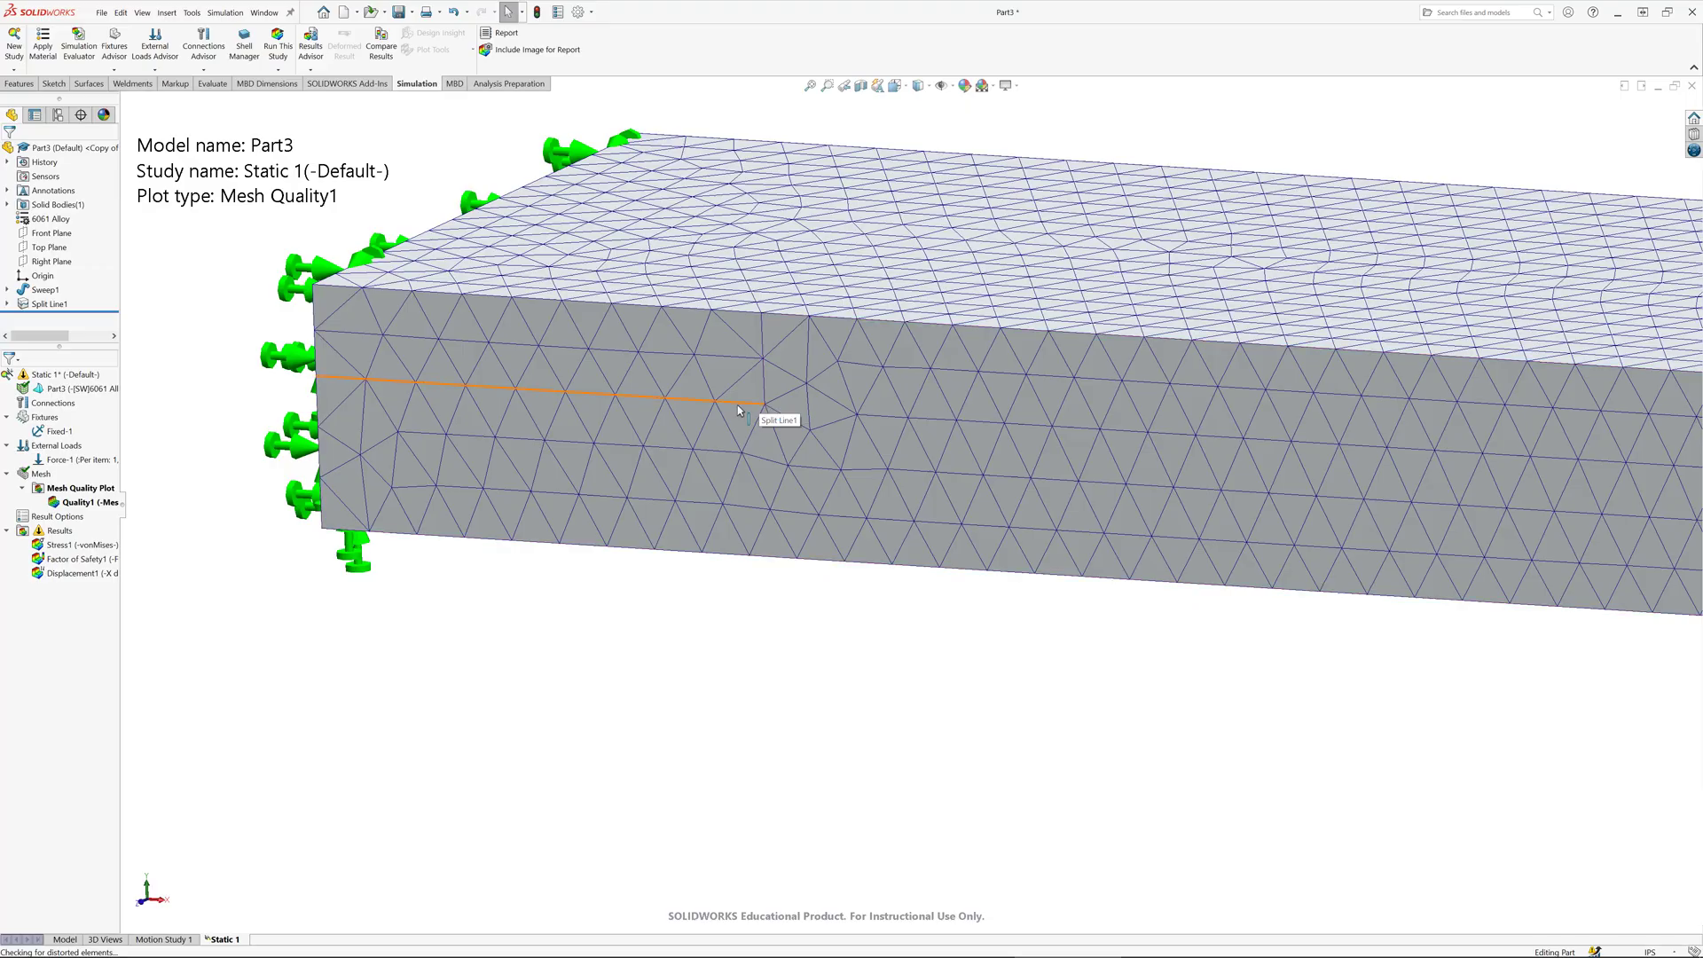
scroll(665, 494, "up", 5)
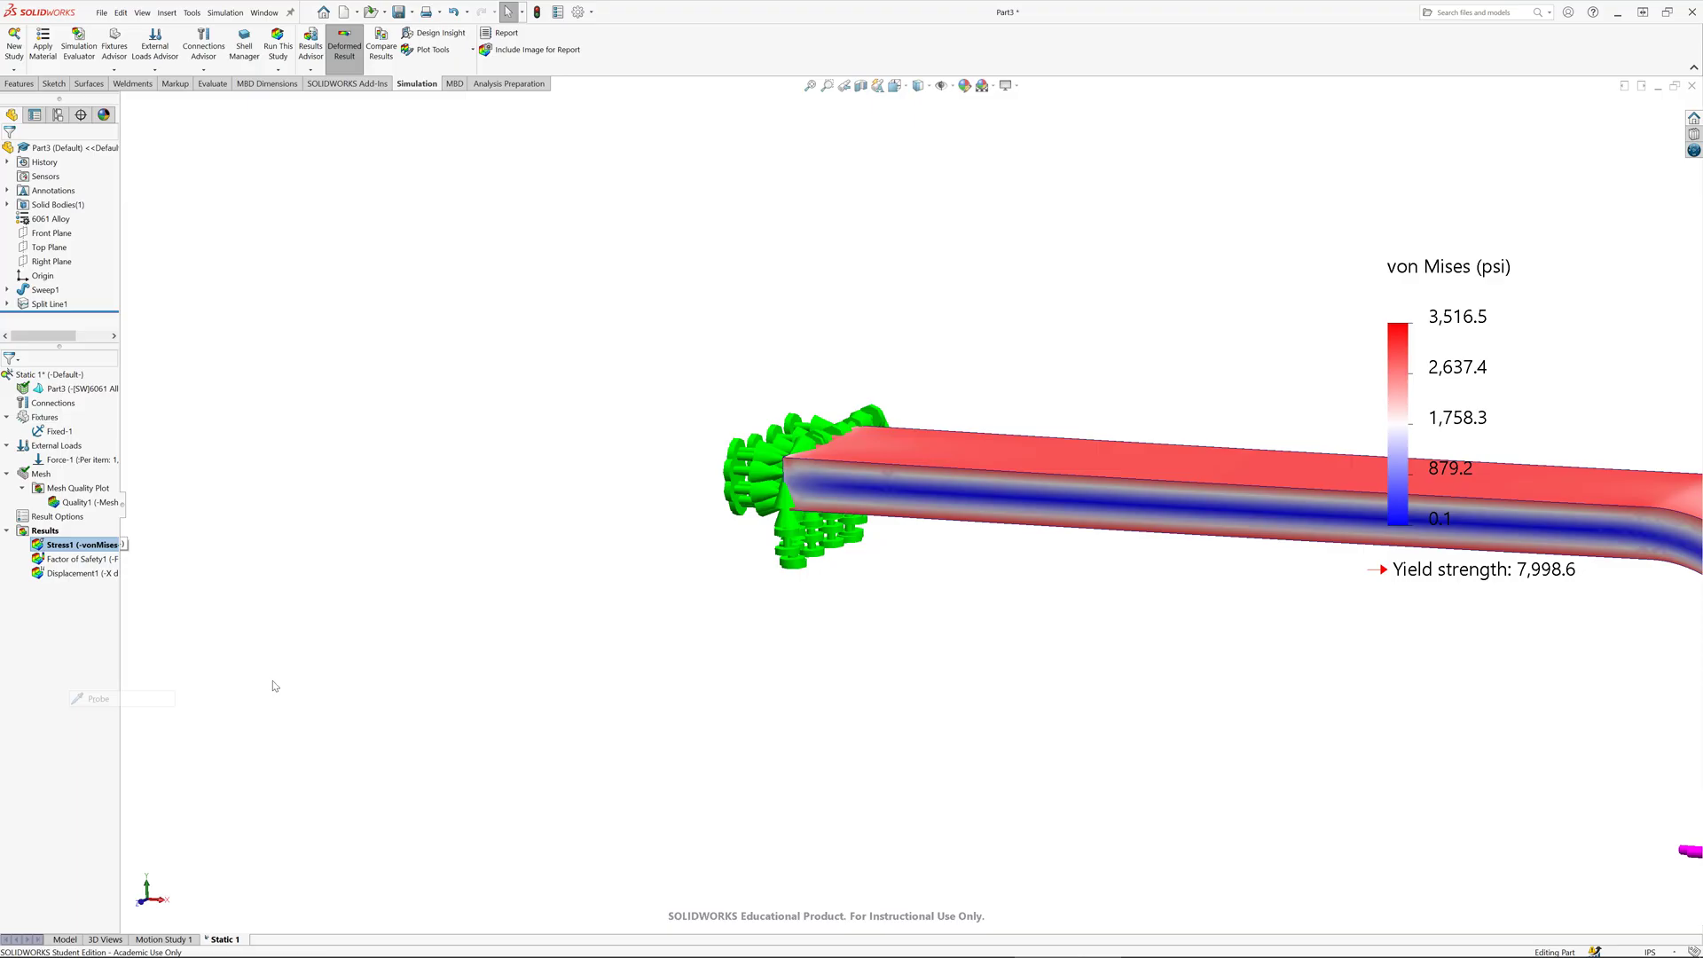
Step: Probe Stress1 at split-line node 2 (4, 0.25, 3 in), reading 673.3 psi, then close
scroll(886, 486, "down", 2)
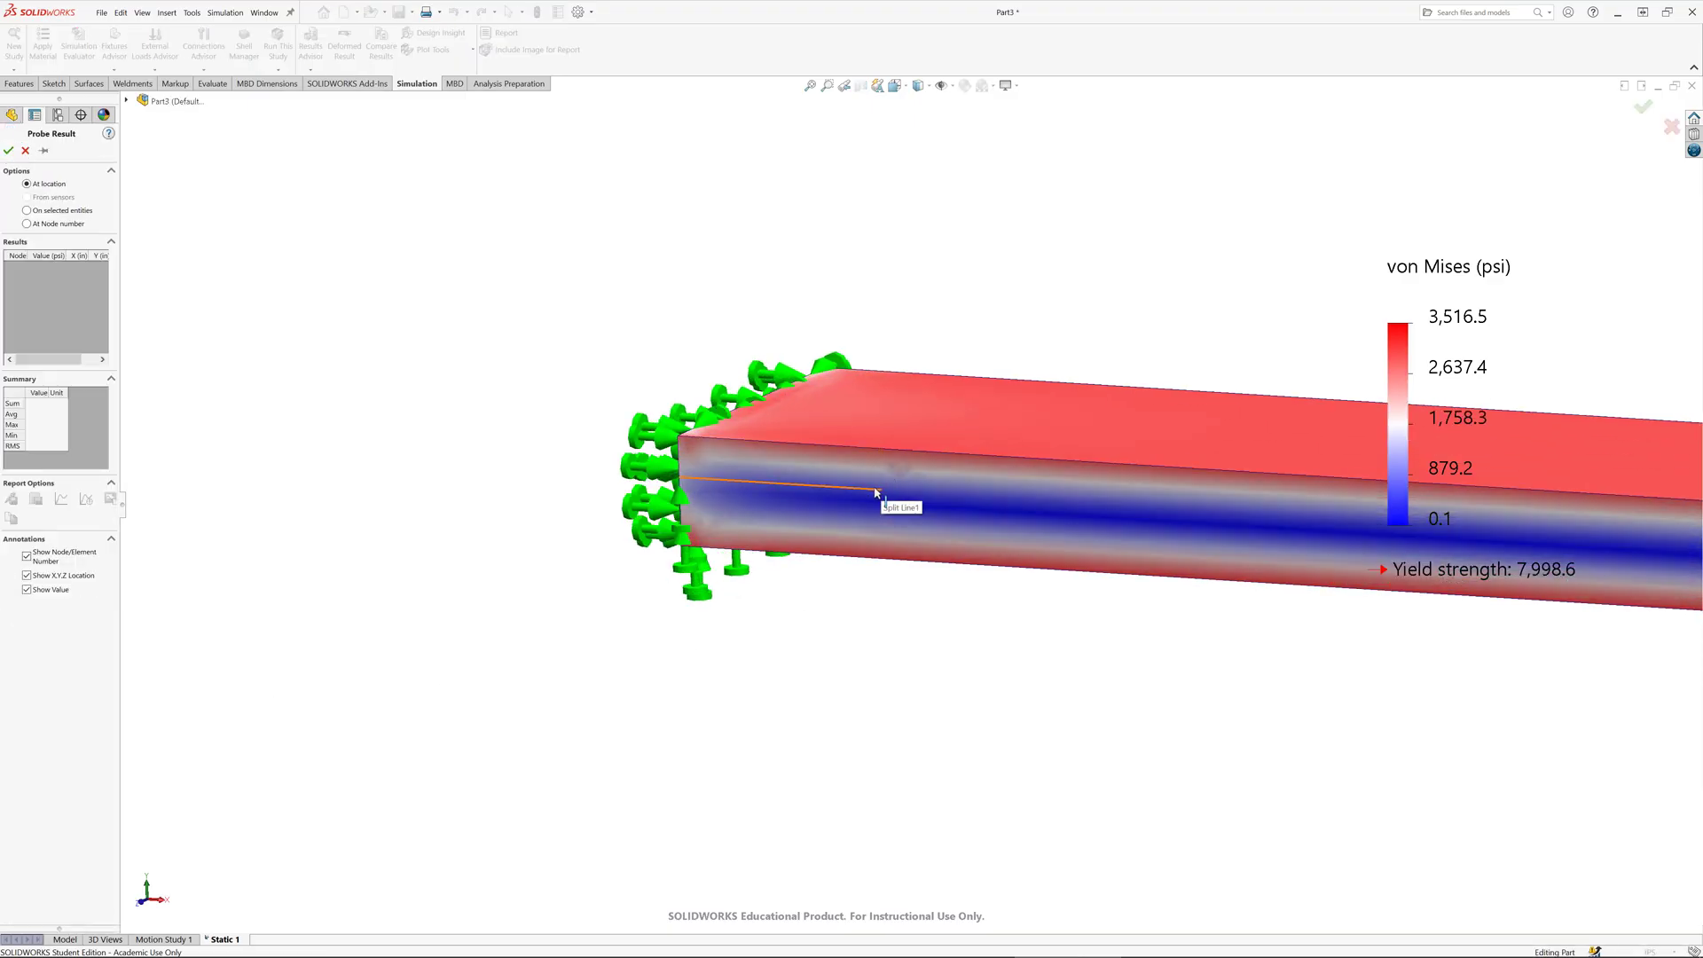
left_click(882, 491)
left_click_drag(952, 509, 1024, 300)
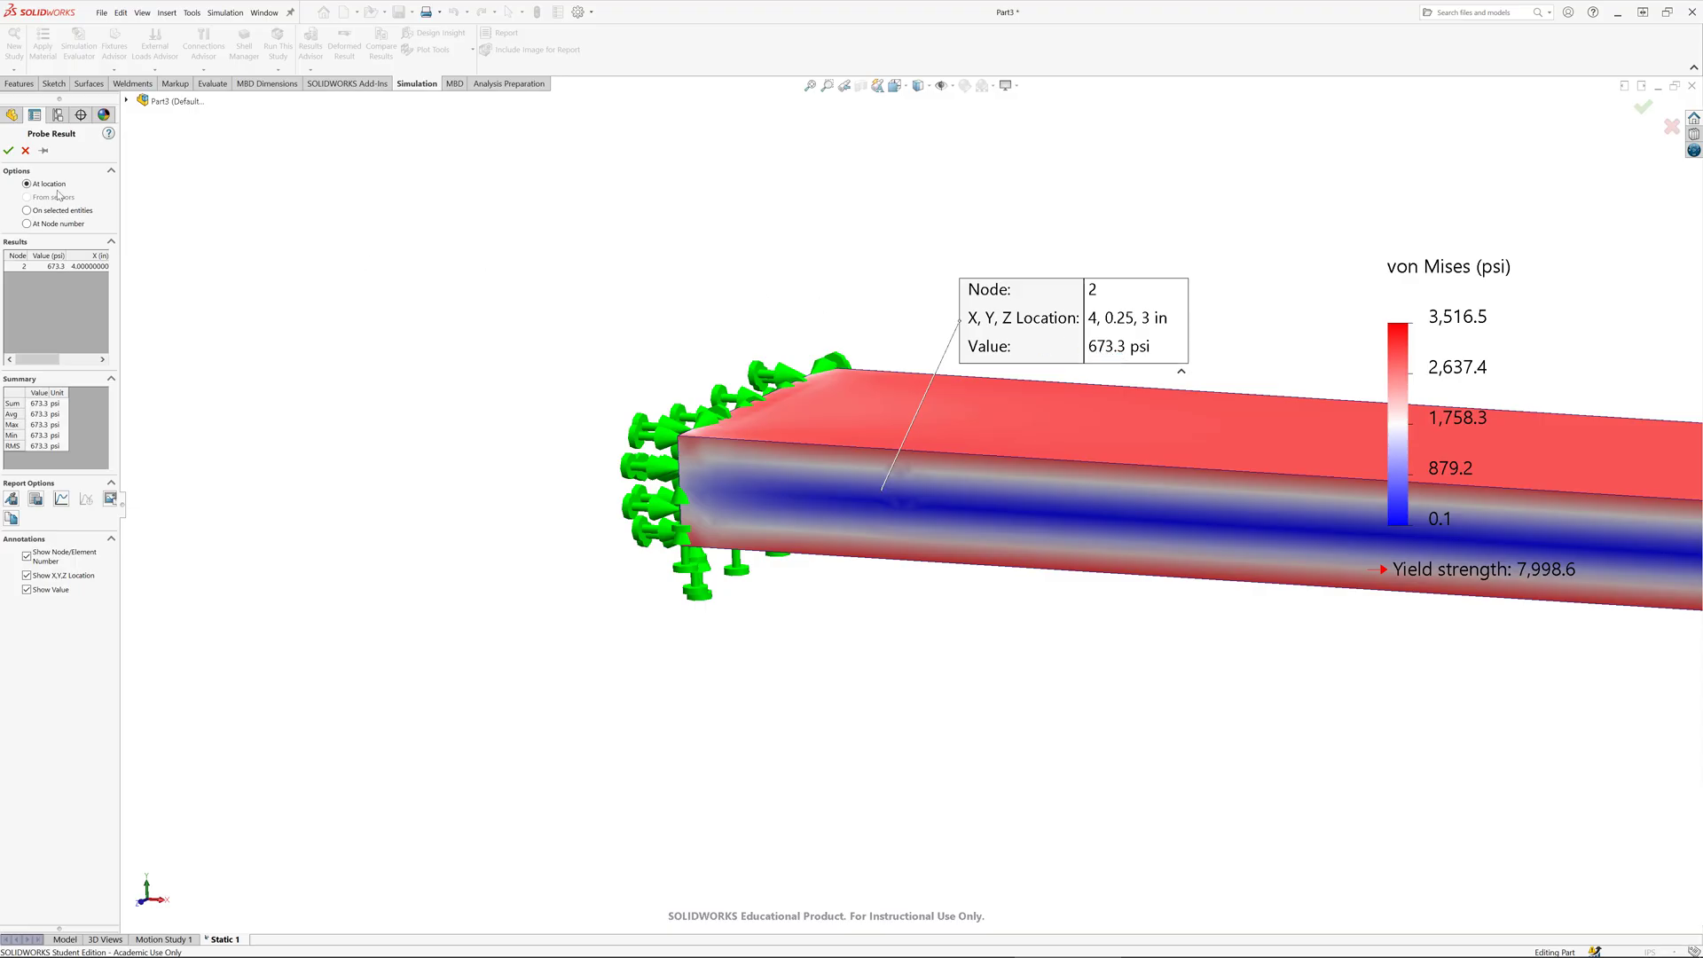
left_click(9, 151)
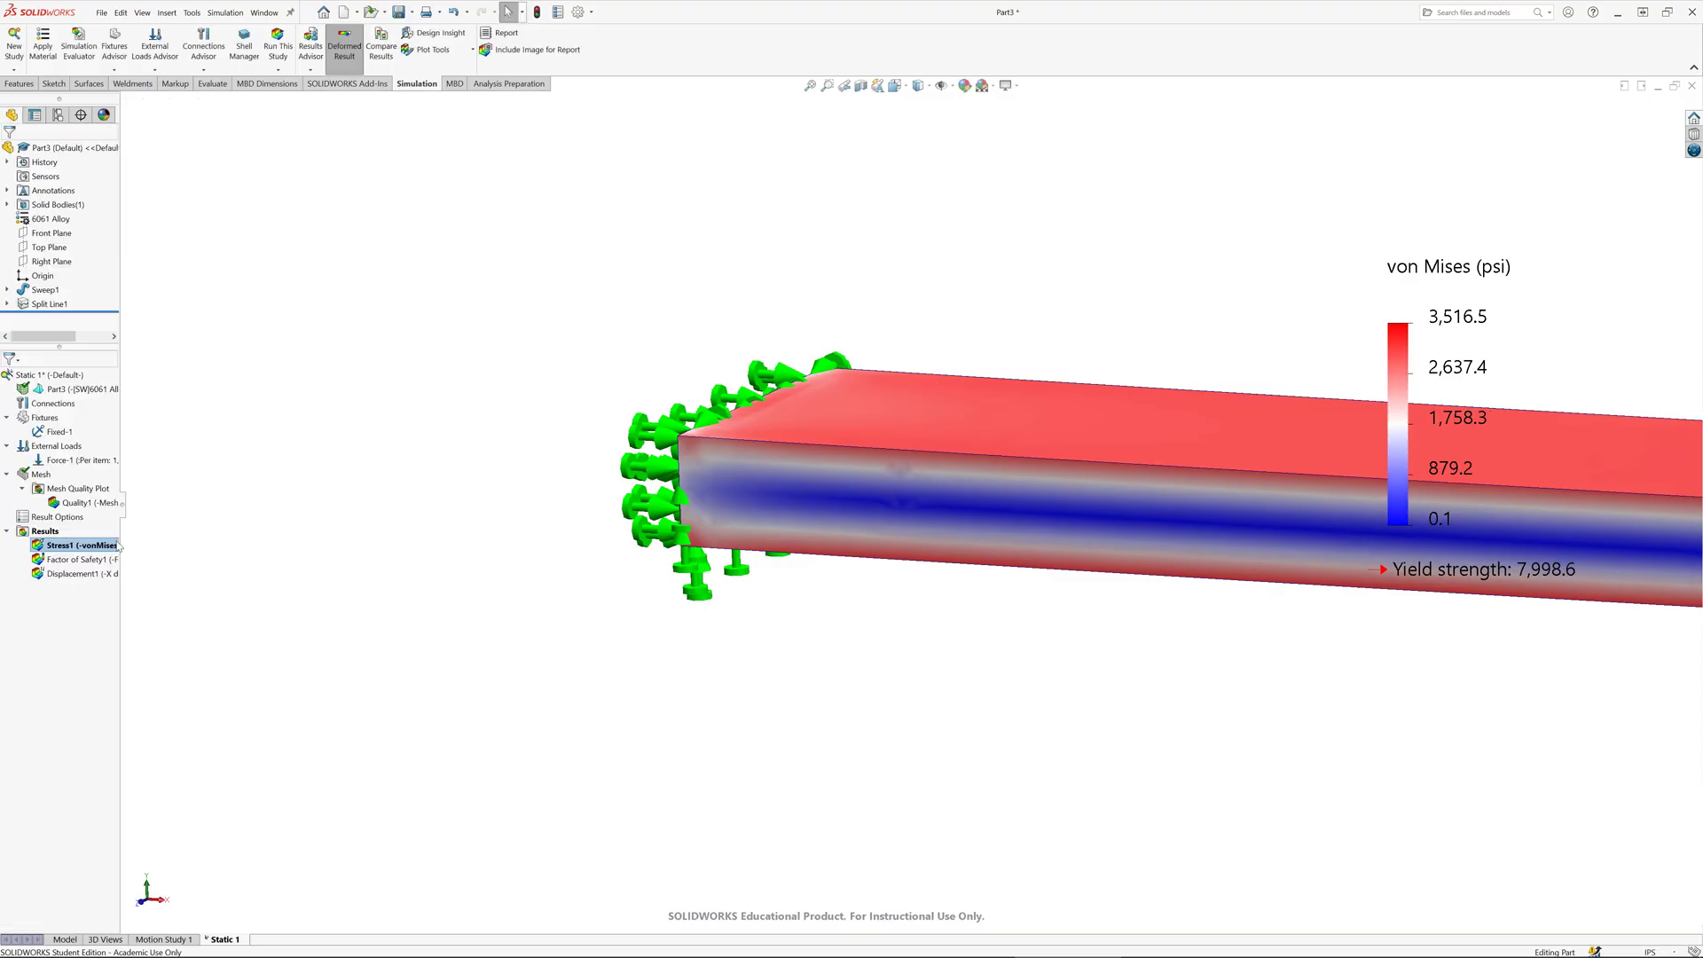
Step: Probe Stress1 along the split-line front edge, listing node von Mises stresses (673.3–1,783.6 psi)
right_click(118, 547)
left_click(124, 695)
left_click(44, 213)
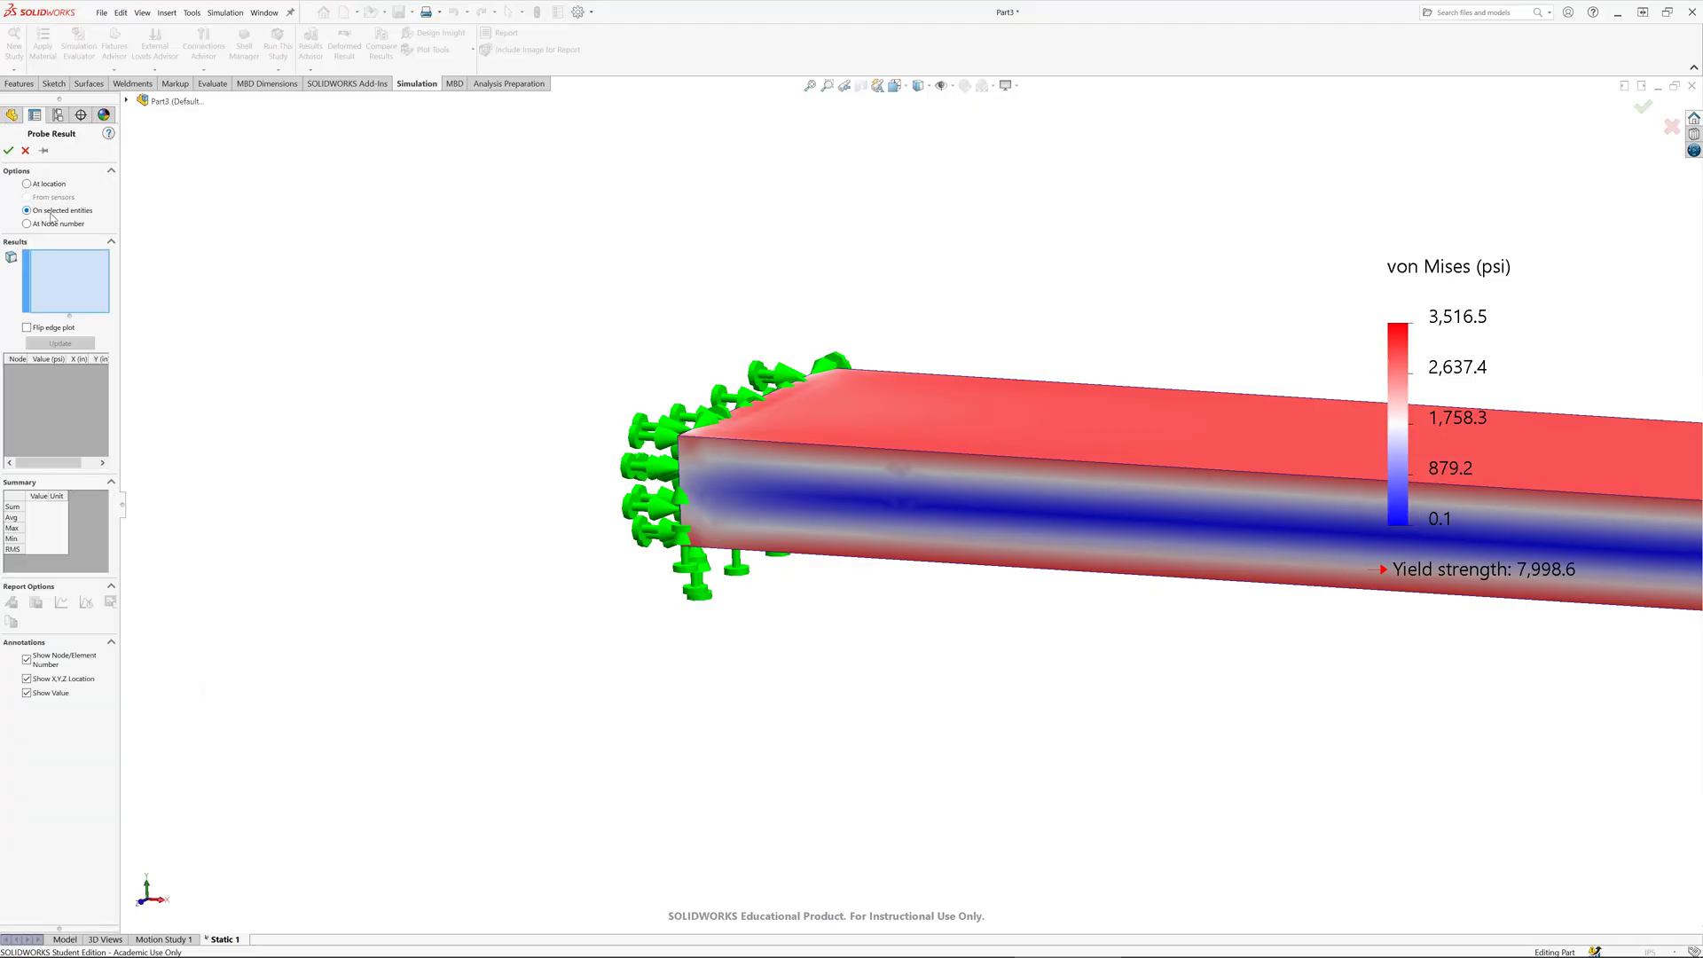
left_click(836, 489)
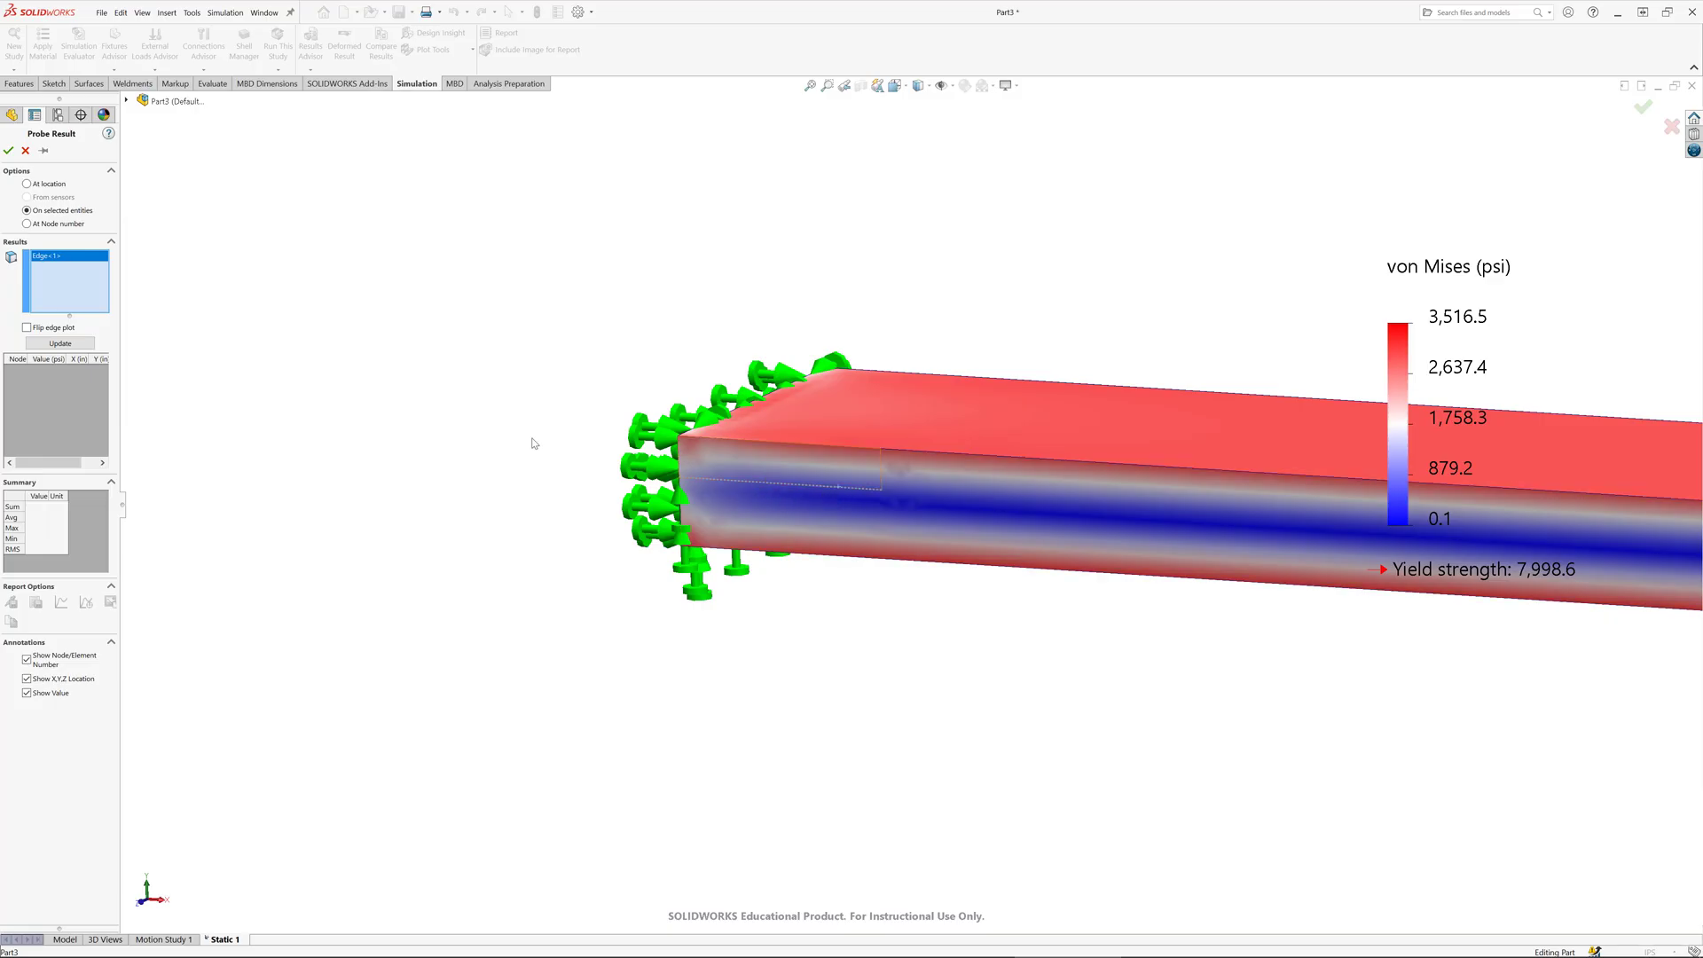
left_click(53, 345)
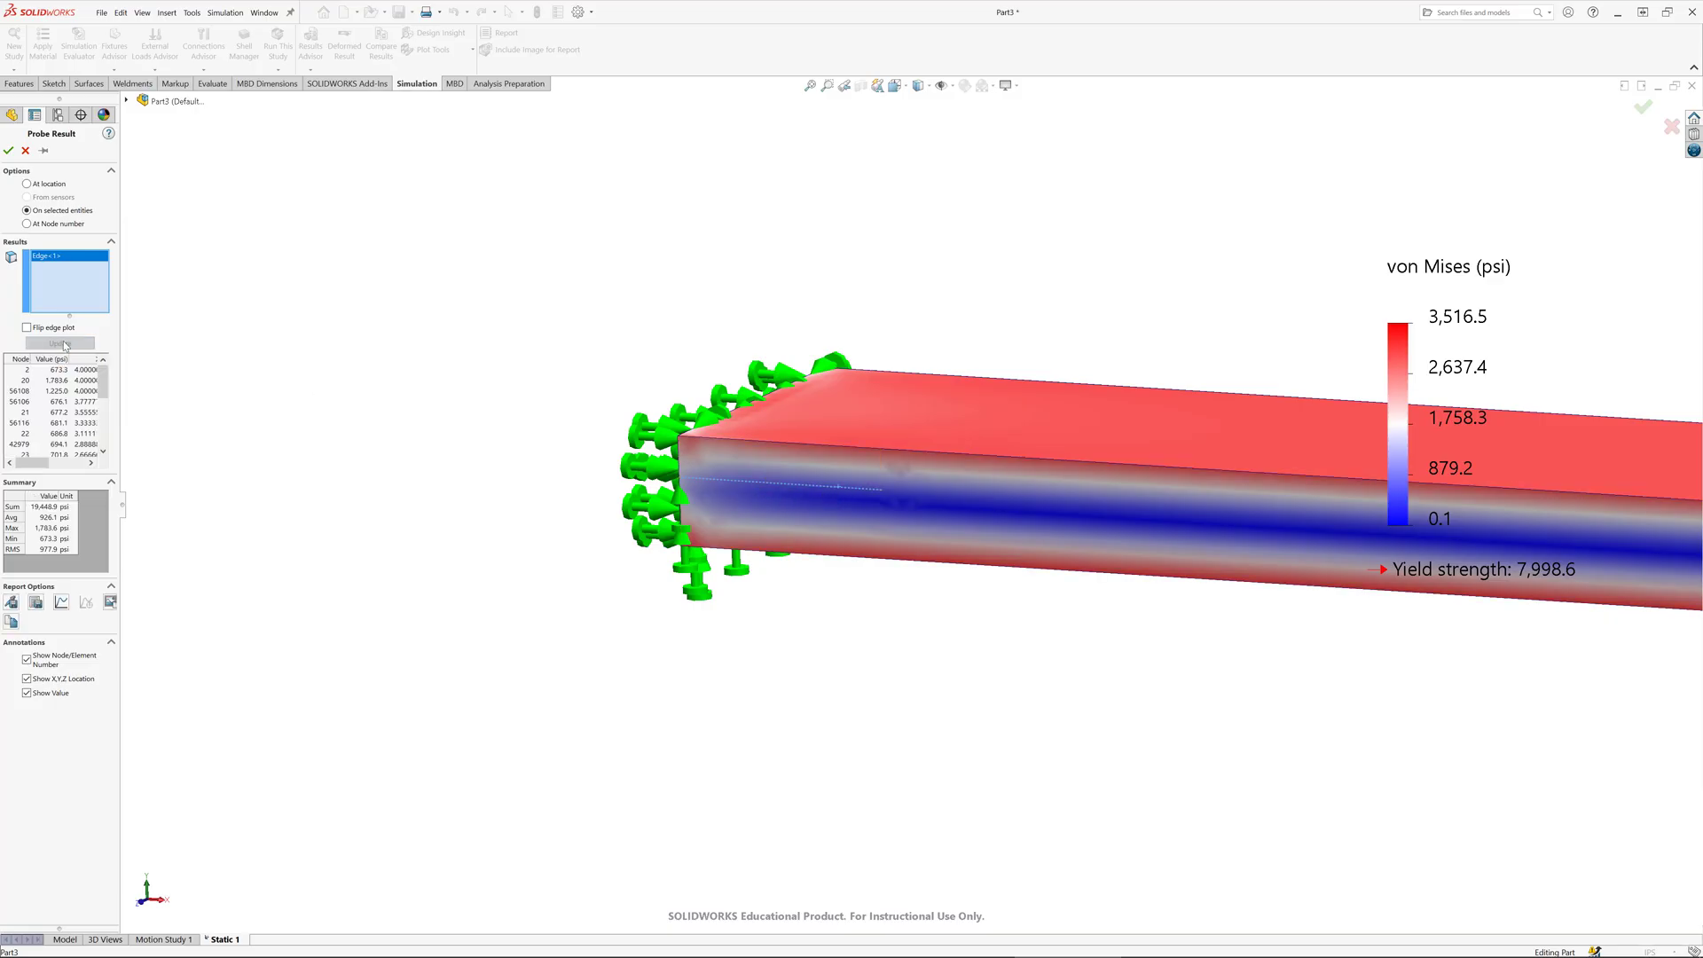
Step: View the edge stress plot against parametric distance, resizing it, then close it
left_click(61, 603)
left_click_drag(113, 11, 440, 213)
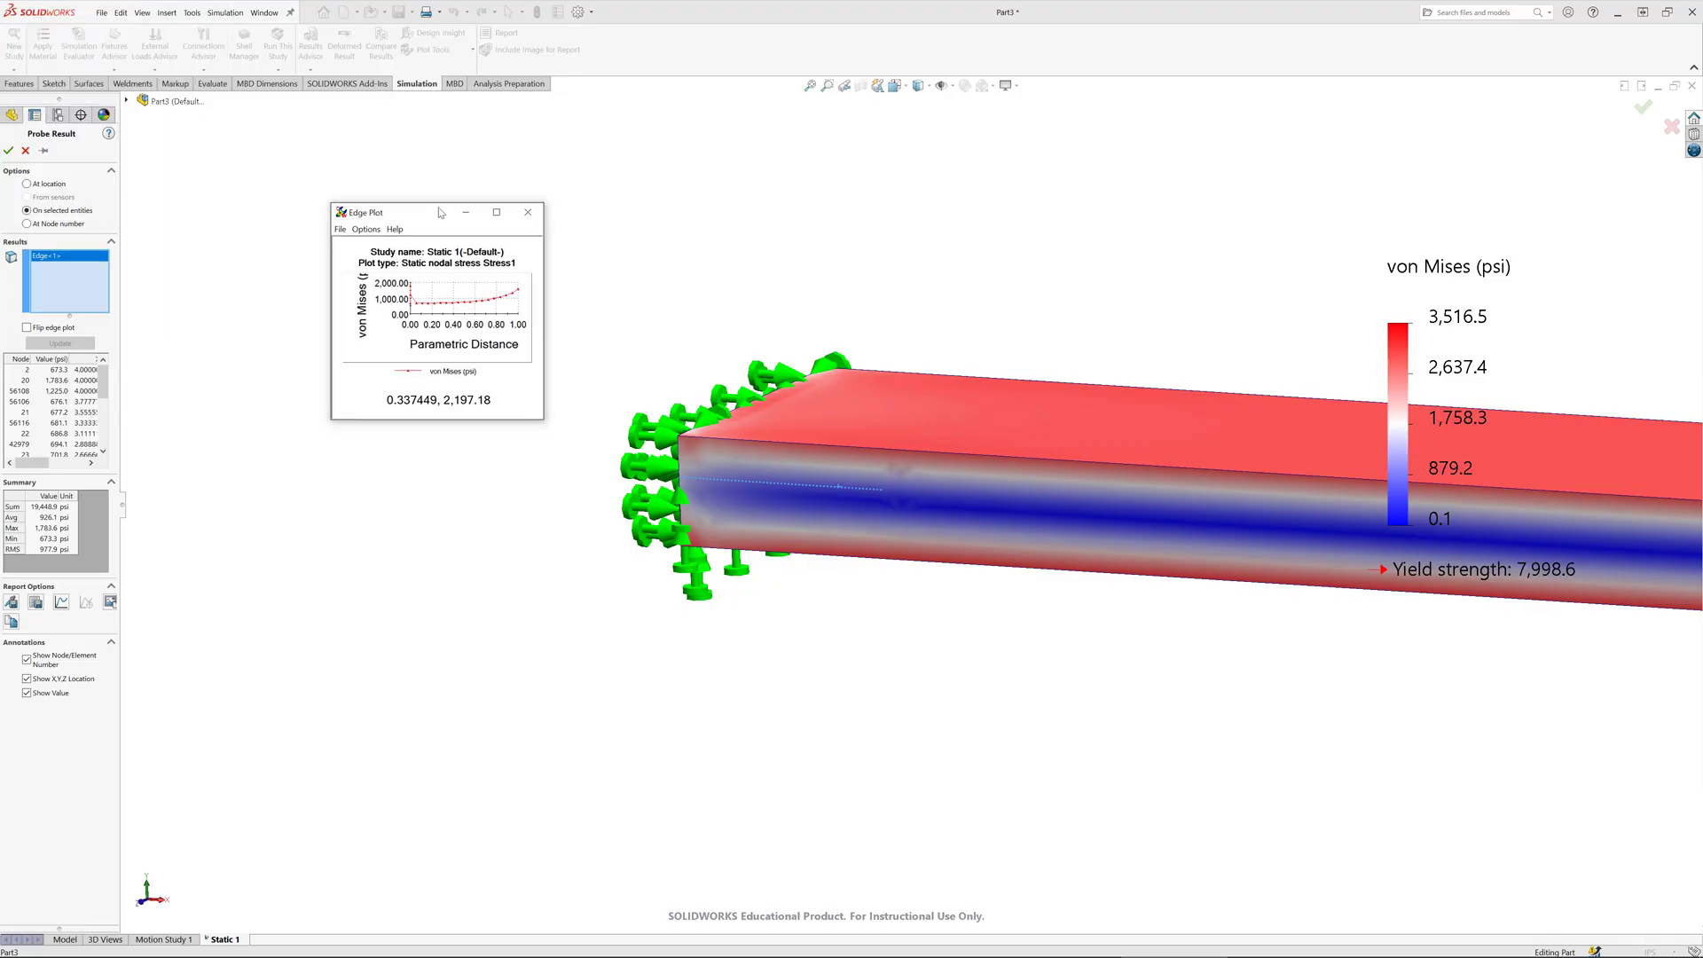
left_click_drag(546, 426, 810, 555)
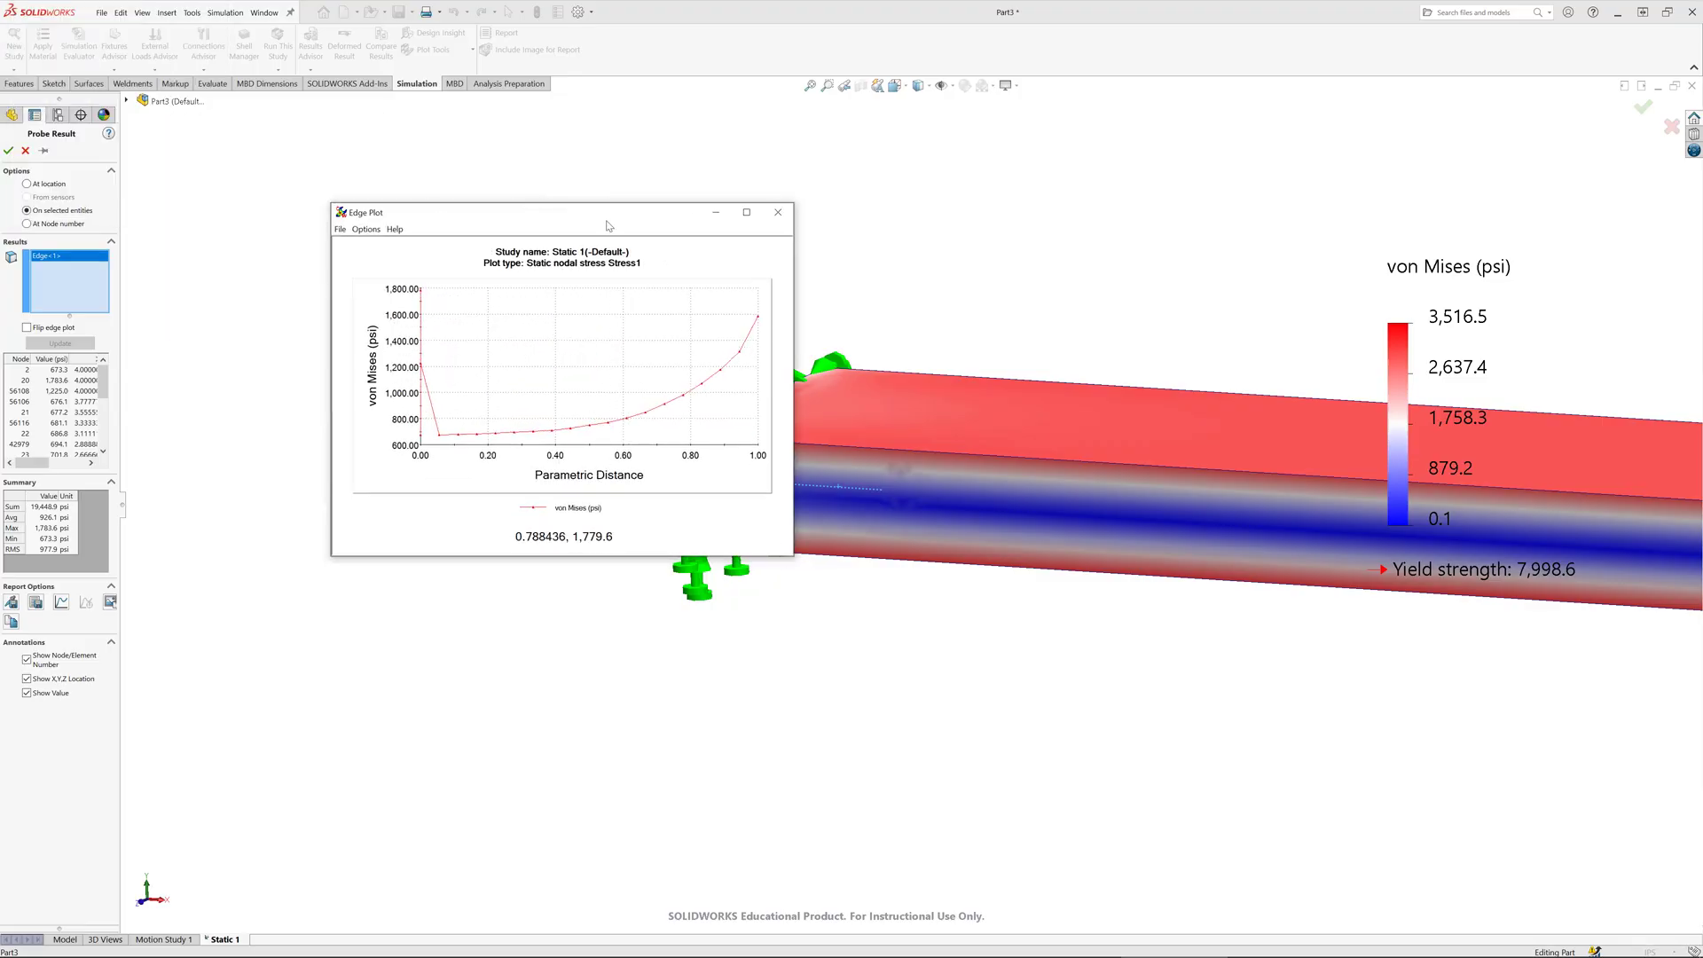
left_click_drag(568, 213, 422, 162)
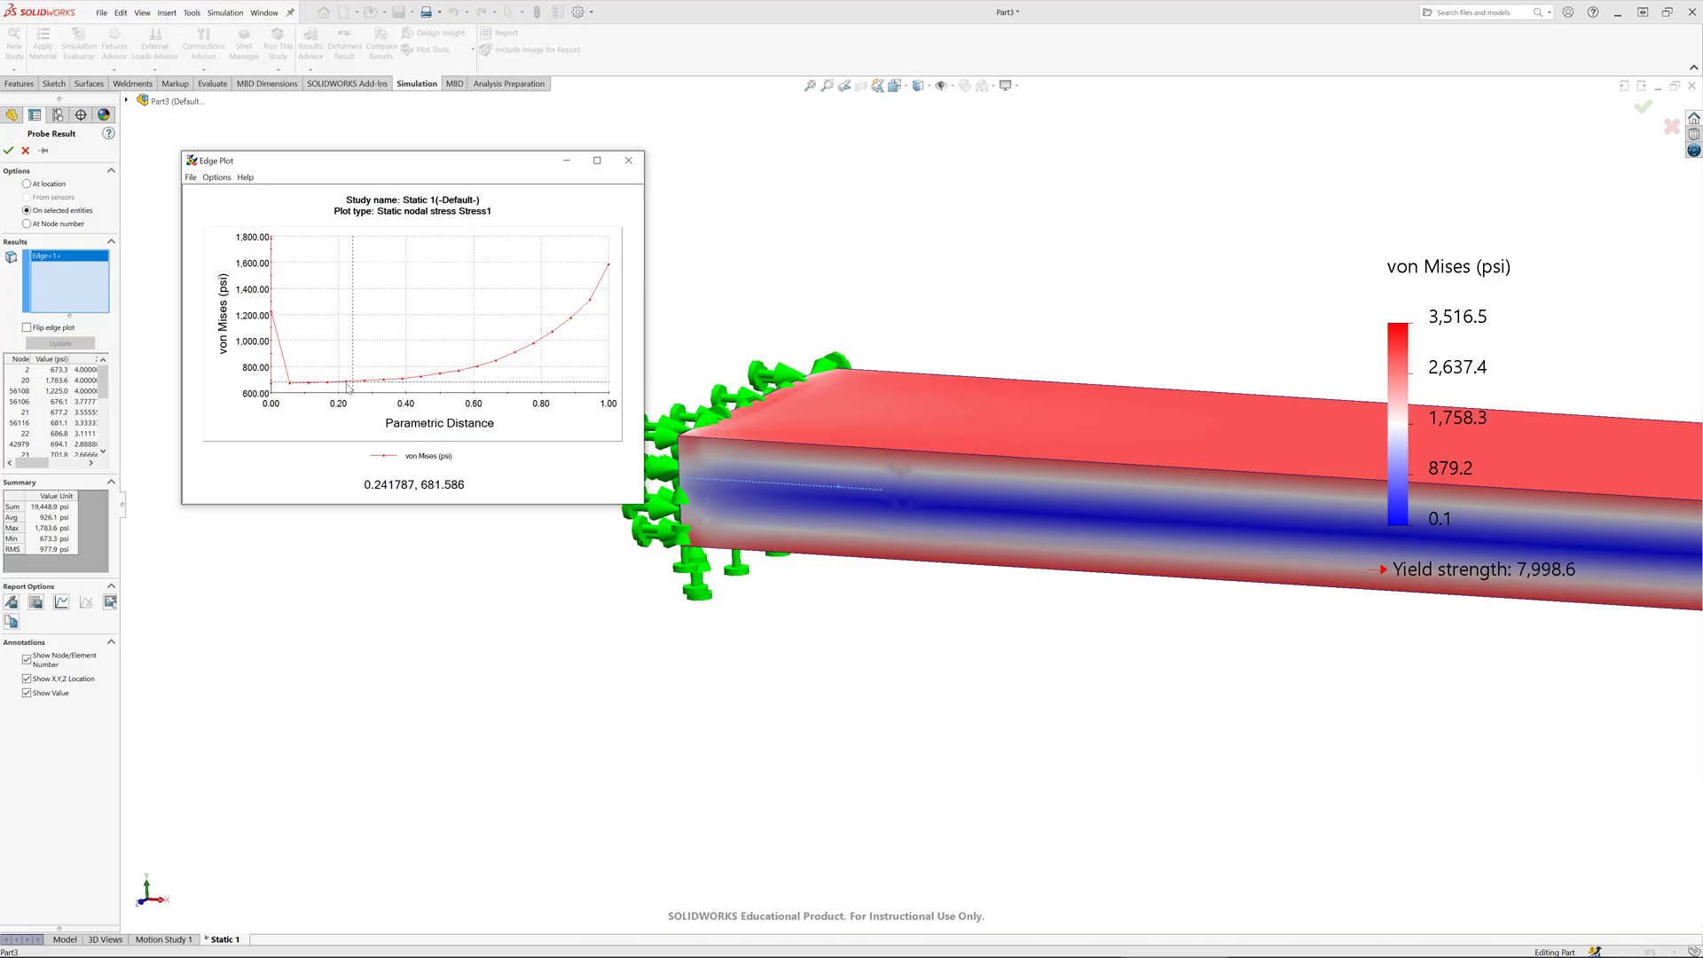
left_click(628, 161)
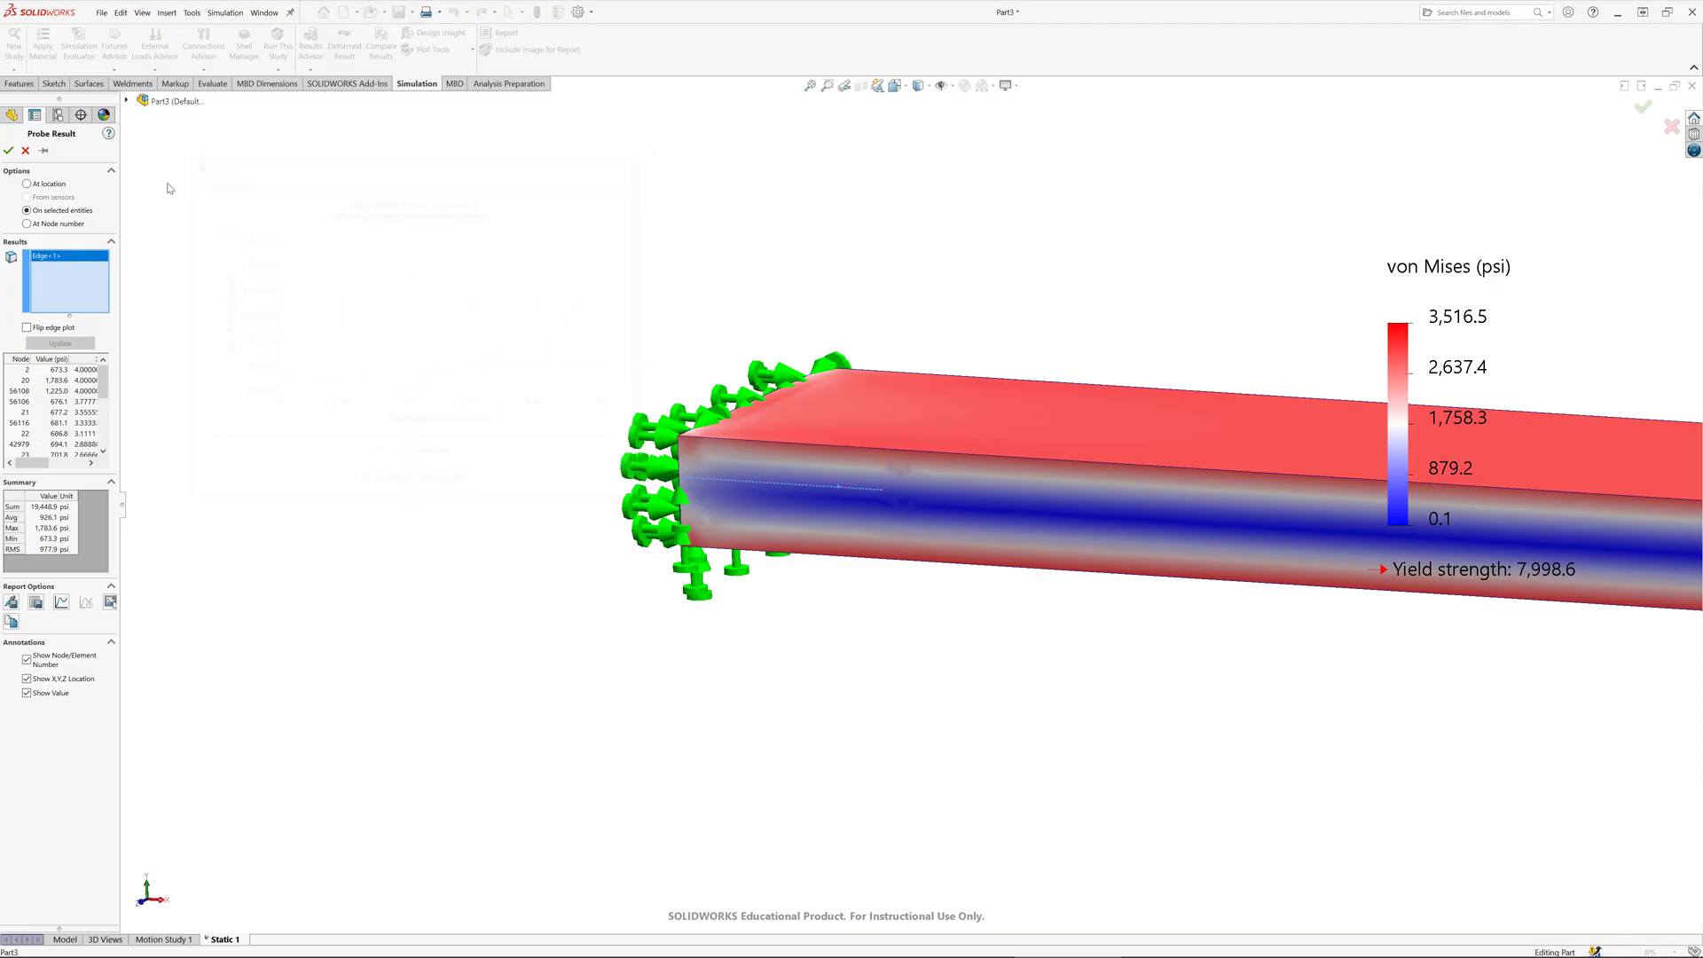